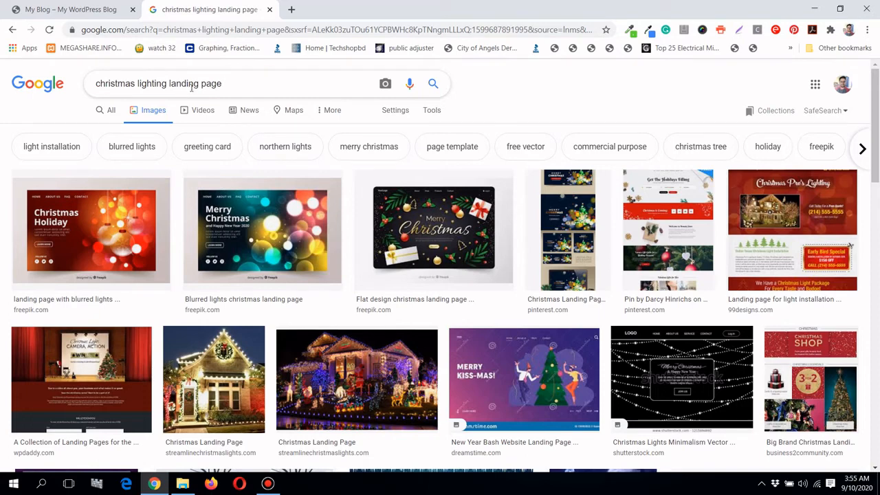
Open the preview of the Christmas Pro's Lighting landing page from 99designs in the image results
{"action": "scroll", "coordinate": [275, 329], "scroll_direction": "down", "scroll_amount": 3}
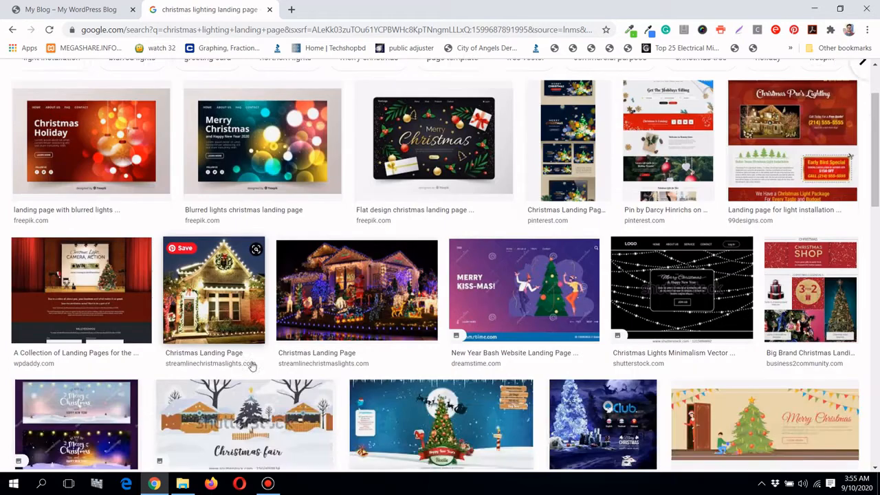
{"action": "scroll", "coordinate": [251, 365], "scroll_direction": "up", "scroll_amount": 3}
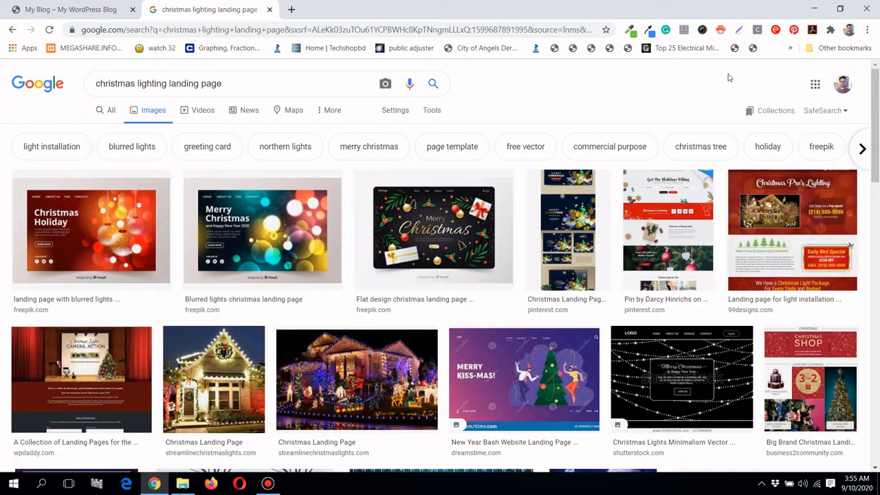
{"action": "left_click", "coordinate": [790, 227]}
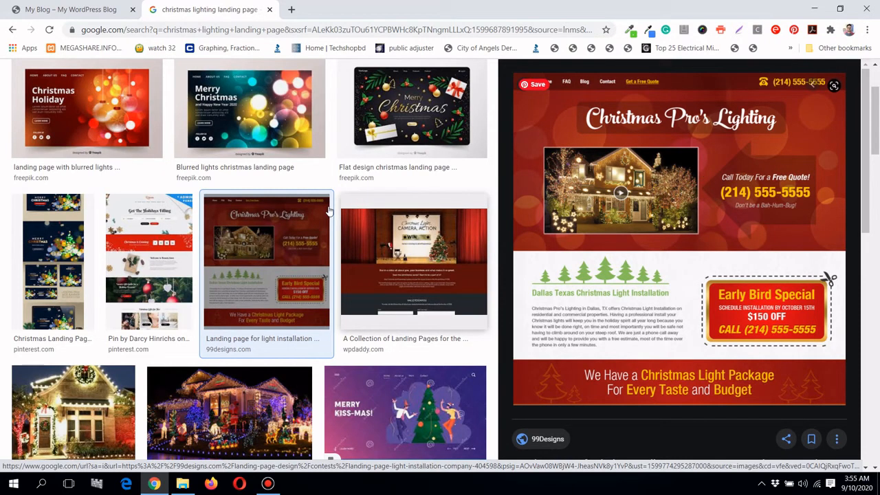
{"action": "mouse_move", "coordinate": [328, 211]}
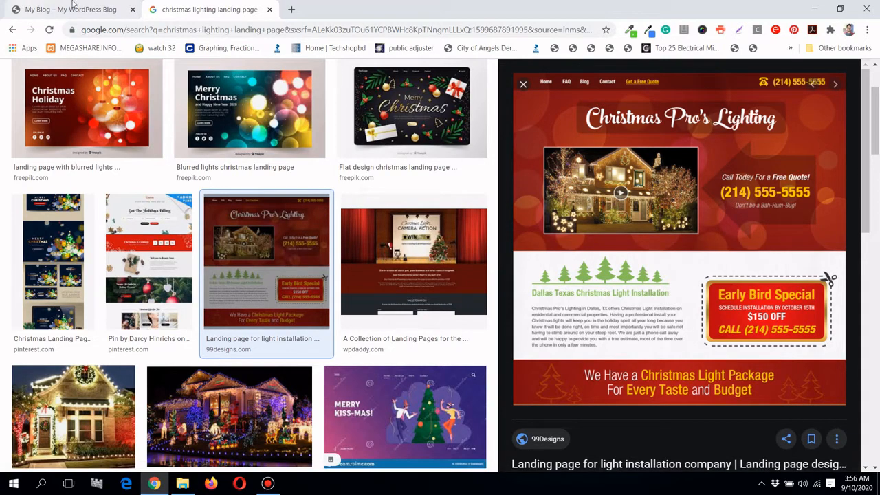
{"action": "mouse_move", "coordinate": [617, 163]}
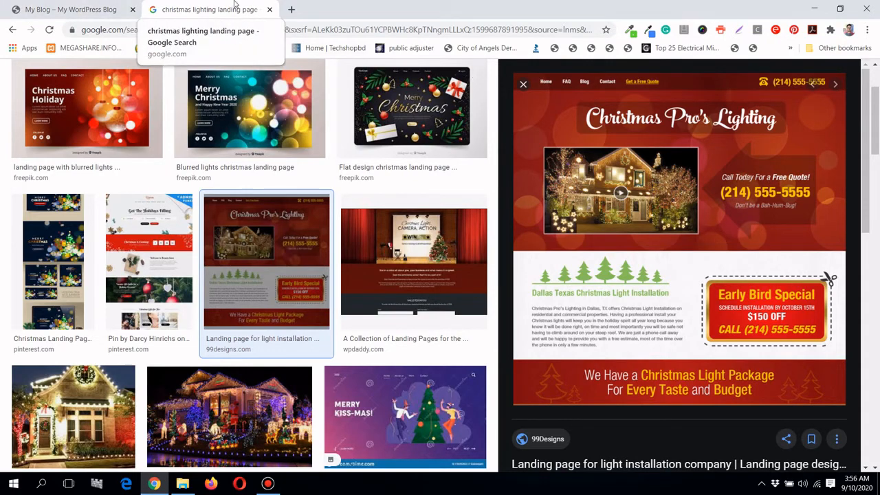
Open the tasvirwebsolutions.com homepage in a new browser tab
{"action": "left_click", "coordinate": [292, 10]}
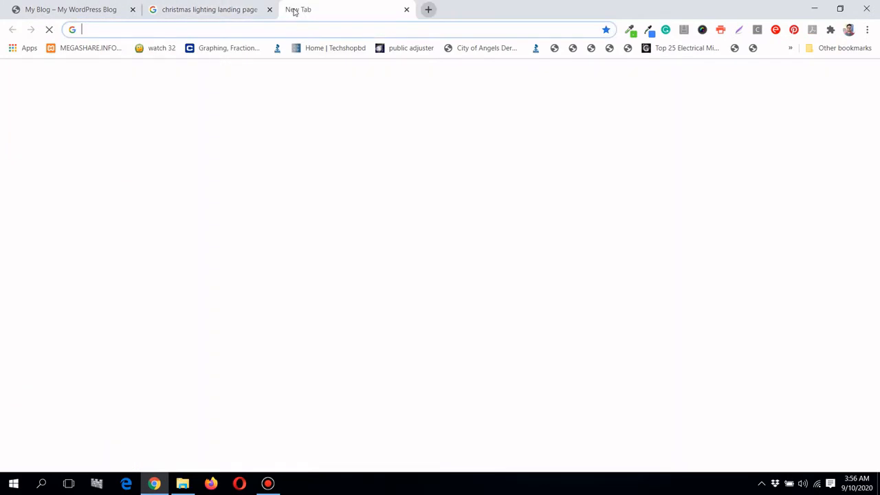
{"action": "left_click", "coordinate": [205, 7]}
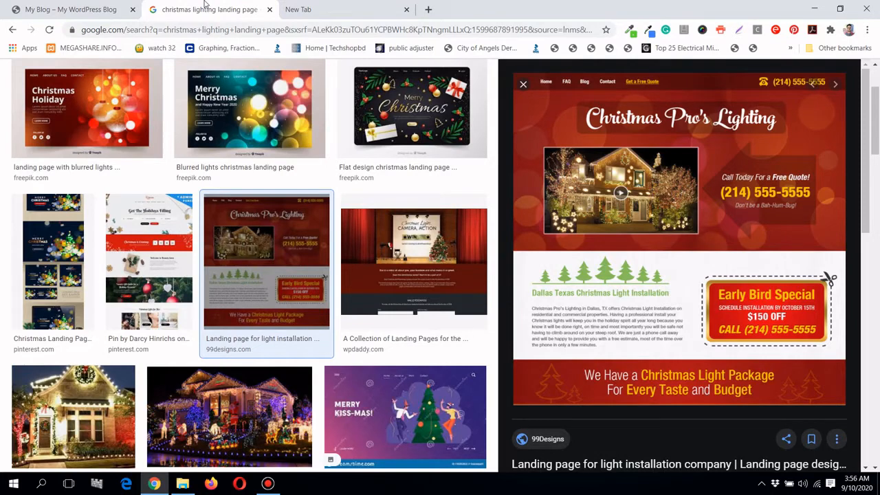
{"action": "left_click", "coordinate": [327, 9]}
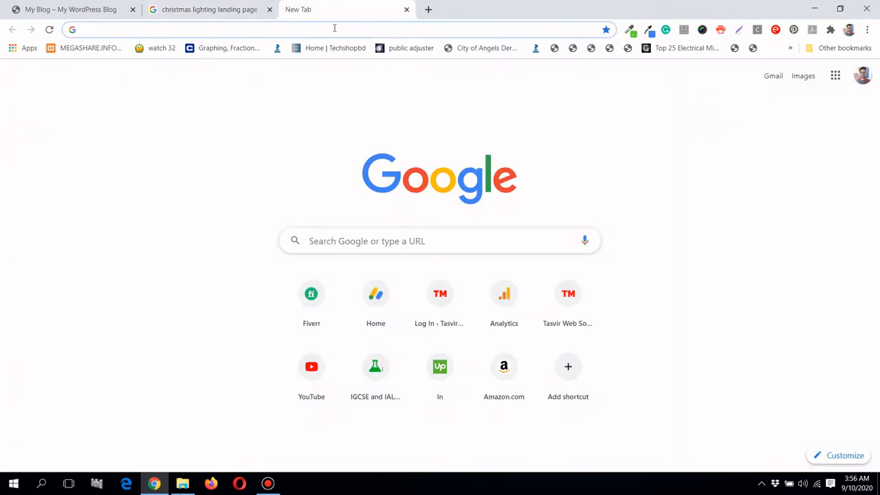
{"action": "left_click", "coordinate": [334, 28]}
{"action": "type", "text": "tasvirwebsolutions.com"}
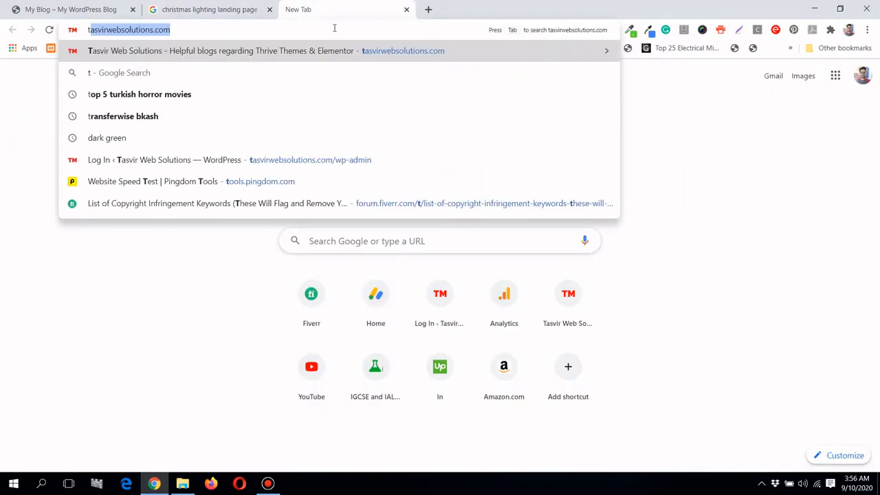
{"action": "key", "text": "Right"}
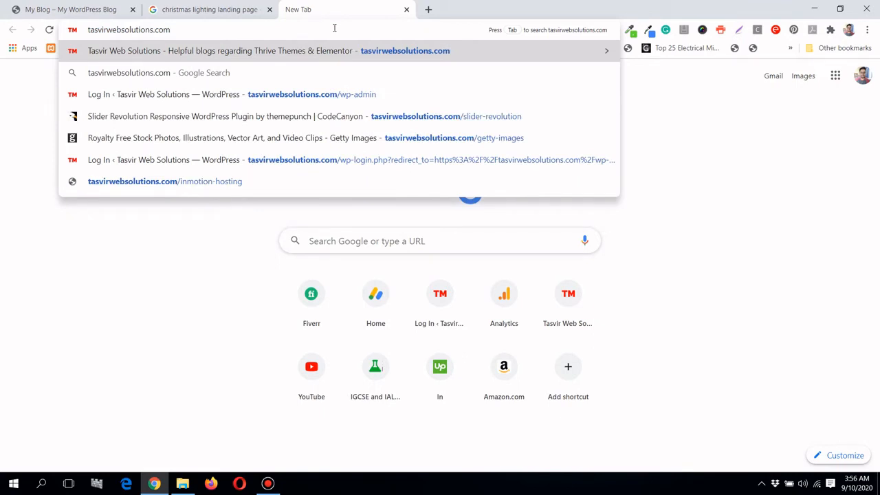
{"action": "key", "text": "Return"}
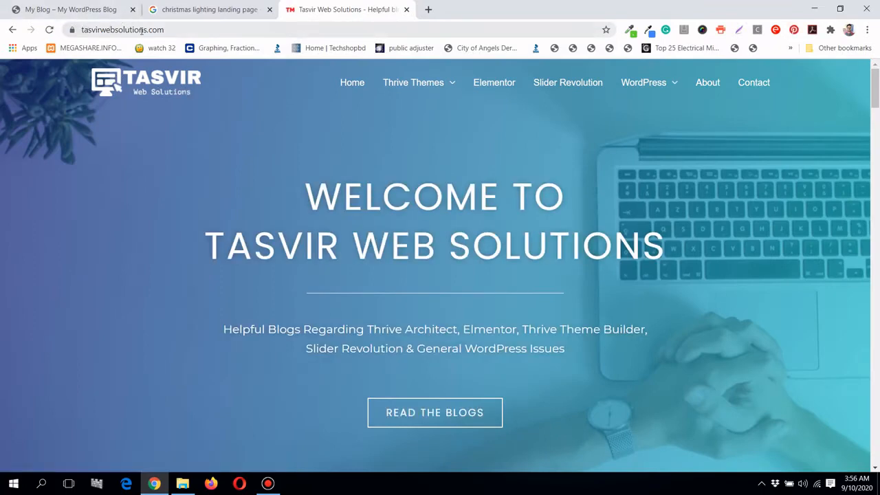
{"action": "left_click_drag", "start_coordinate": [175, 30], "coordinate": [82, 31]}
{"action": "left_click", "coordinate": [276, 186]}
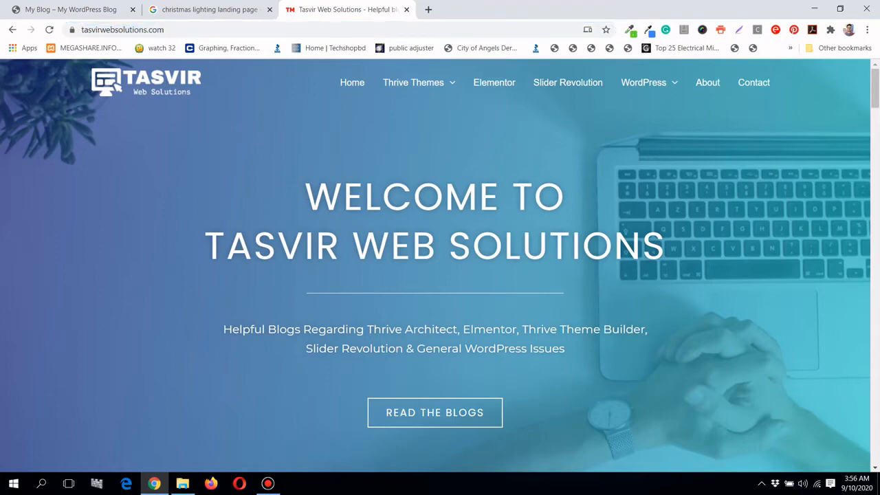
{"action": "scroll", "coordinate": [428, 241], "scroll_direction": "down", "scroll_amount": 5}
{"action": "left_click_drag", "start_coordinate": [875, 113], "coordinate": [876, 75]}
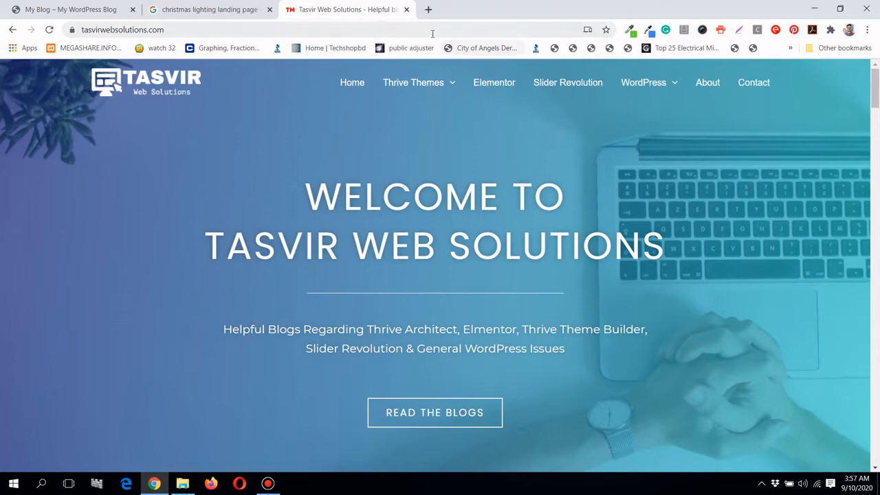
Go to tasvirwebsolutions.com/inmotion-hosting to reach the InMotion Hosting website
{"action": "left_click", "coordinate": [433, 31]}
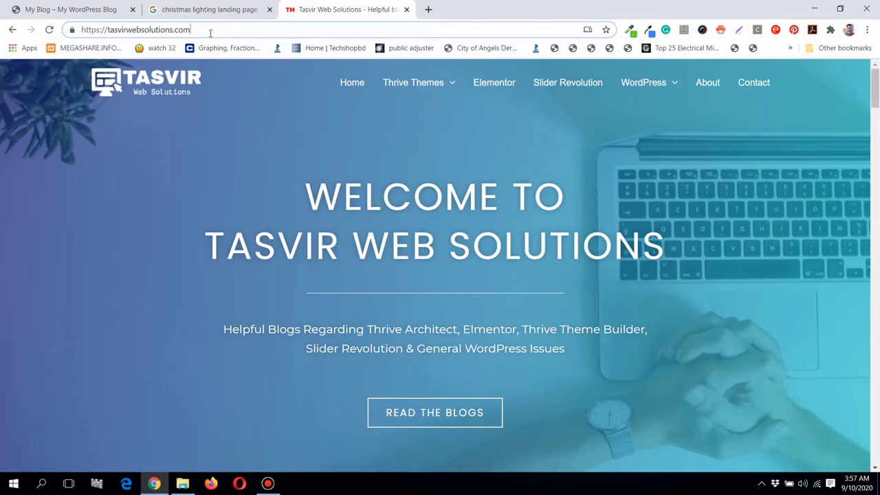
{"action": "type", "text": "/"}
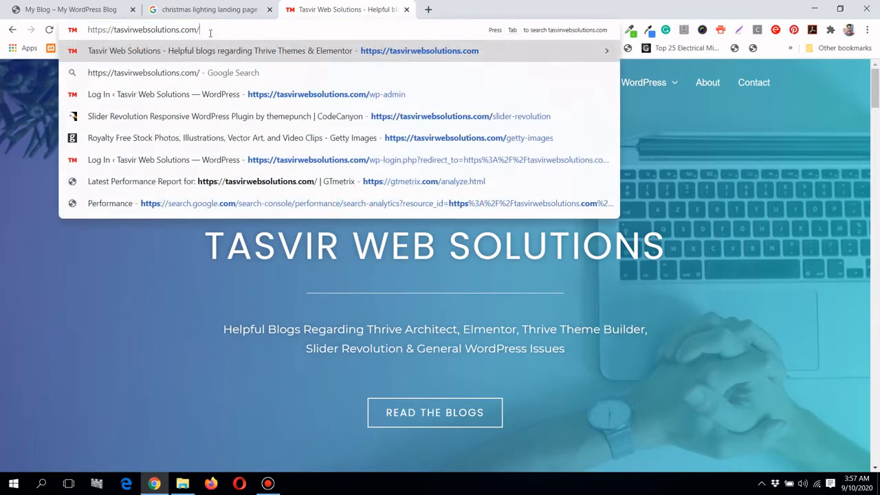
{"action": "type", "text": "in"}
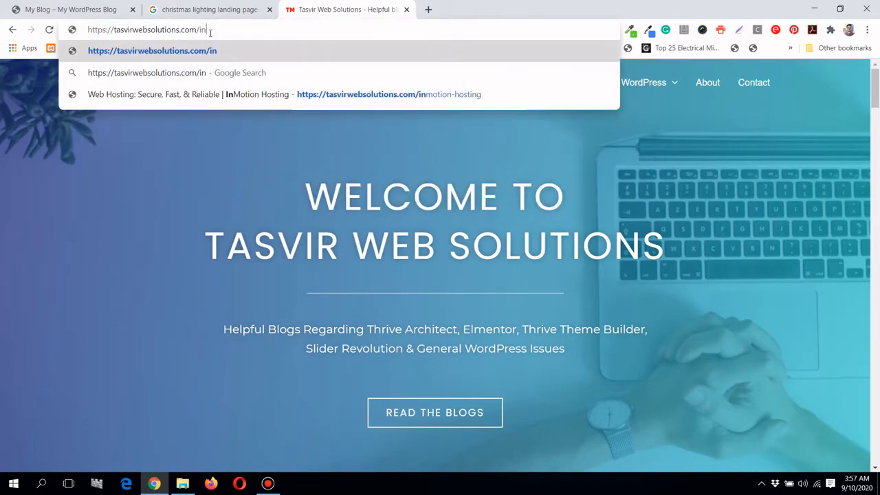
{"action": "type", "text": "moti"}
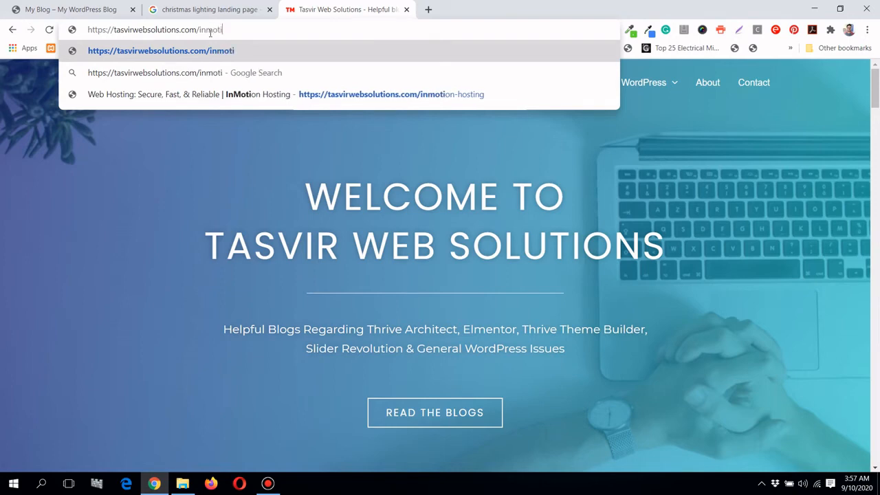
{"action": "type", "text": "on-ho"}
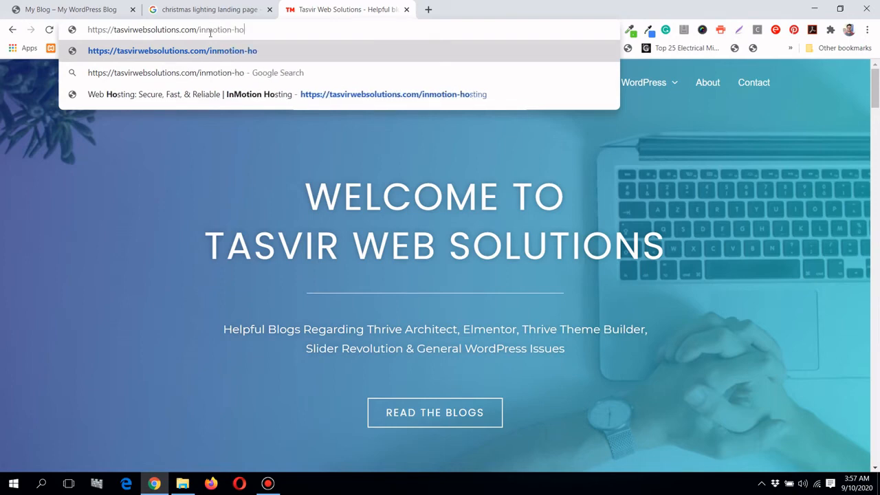
{"action": "type", "text": "sting"}
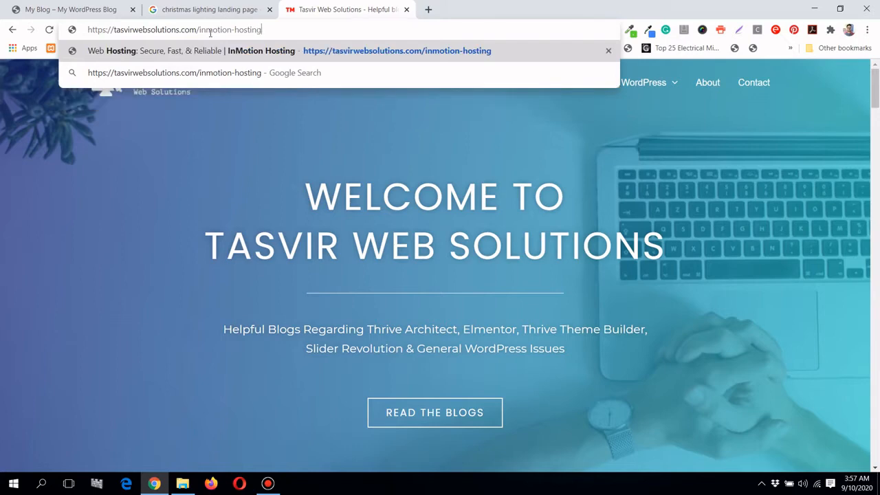
{"action": "key", "text": "Return"}
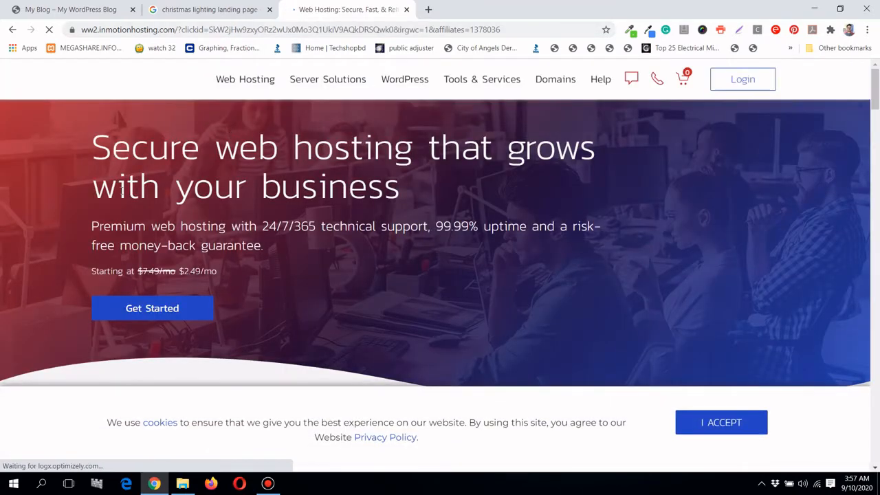
Accept the cookie notice on the InMotion Hosting homepage
{"action": "scroll", "coordinate": [617, 382], "scroll_direction": "down", "scroll_amount": 2}
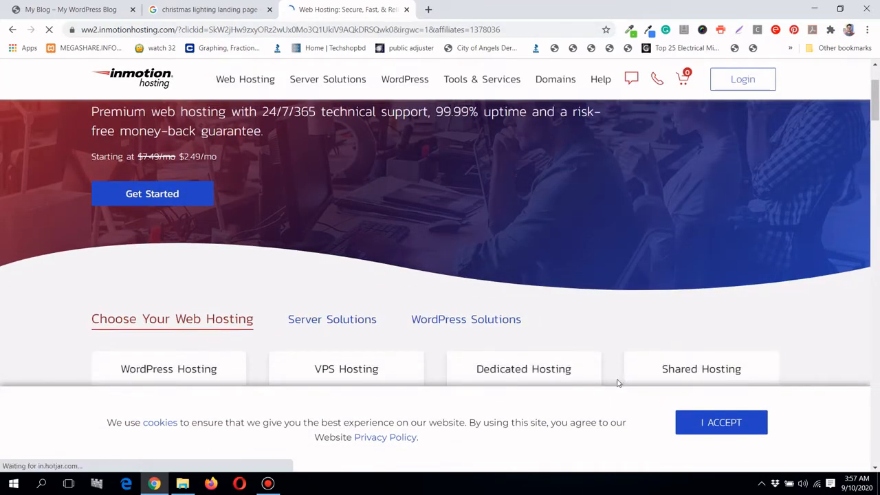
{"action": "left_click", "coordinate": [687, 422]}
{"action": "scroll", "coordinate": [429, 233], "scroll_direction": "down", "scroll_amount": 2}
{"action": "scroll", "coordinate": [429, 234], "scroll_direction": "up", "scroll_amount": 3}
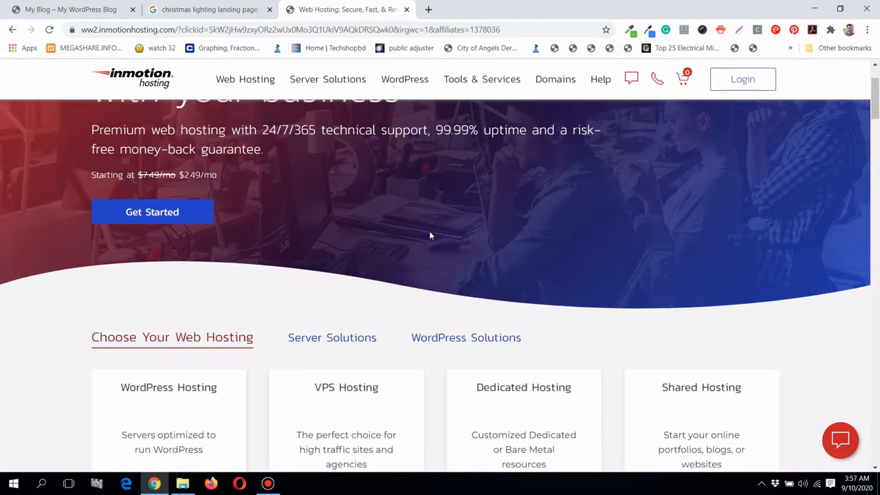
Open the plan comparison for WordPress Hosting from the web hosting choices
{"action": "scroll", "coordinate": [429, 234], "scroll_direction": "down", "scroll_amount": 3}
{"action": "scroll", "coordinate": [429, 238], "scroll_direction": "down", "scroll_amount": 1}
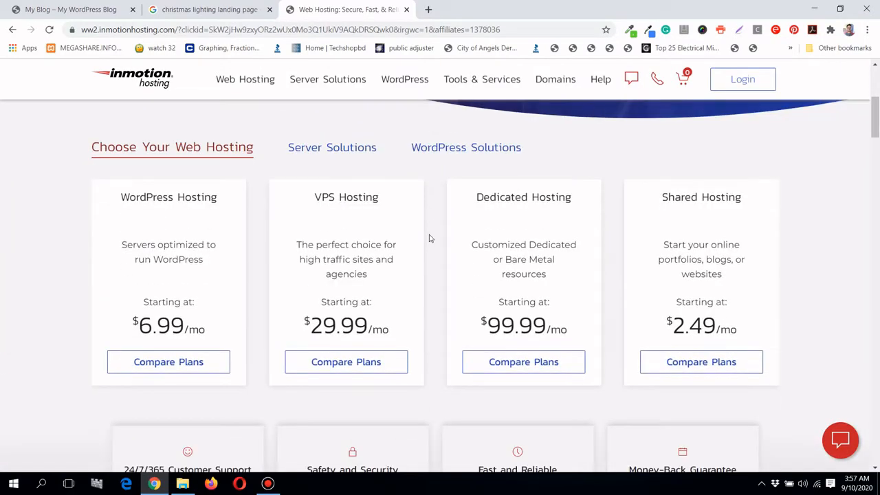
{"action": "scroll", "coordinate": [314, 245], "scroll_direction": "down", "scroll_amount": 1}
{"action": "scroll", "coordinate": [163, 171], "scroll_direction": "up", "scroll_amount": 1}
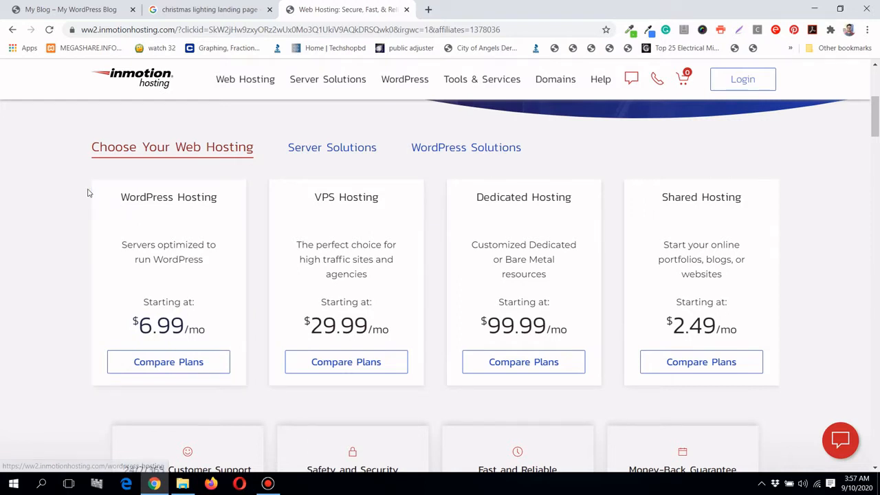
{"action": "scroll", "coordinate": [88, 193], "scroll_direction": "down", "scroll_amount": 1}
{"action": "scroll", "coordinate": [88, 193], "scroll_direction": "up", "scroll_amount": 1}
{"action": "left_click", "coordinate": [168, 361]}
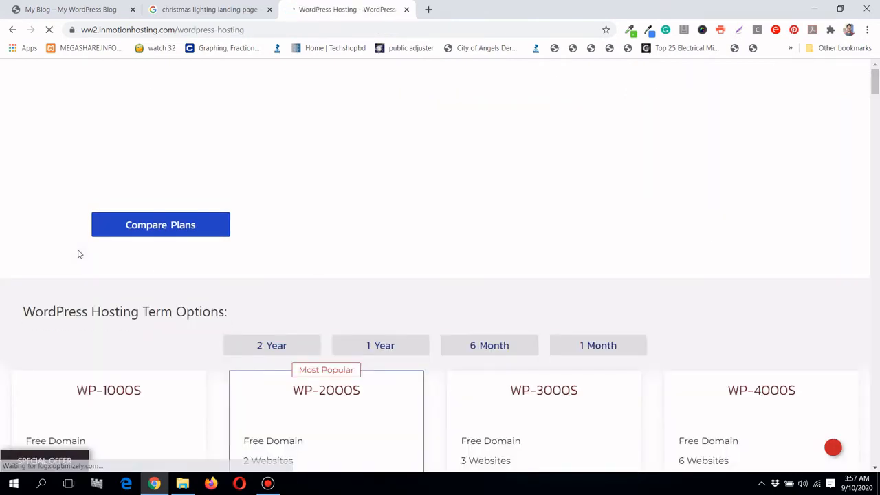
Dismiss the special upgrade offer covering the WordPress hosting plans
{"action": "scroll", "coordinate": [77, 254], "scroll_direction": "down", "scroll_amount": 4}
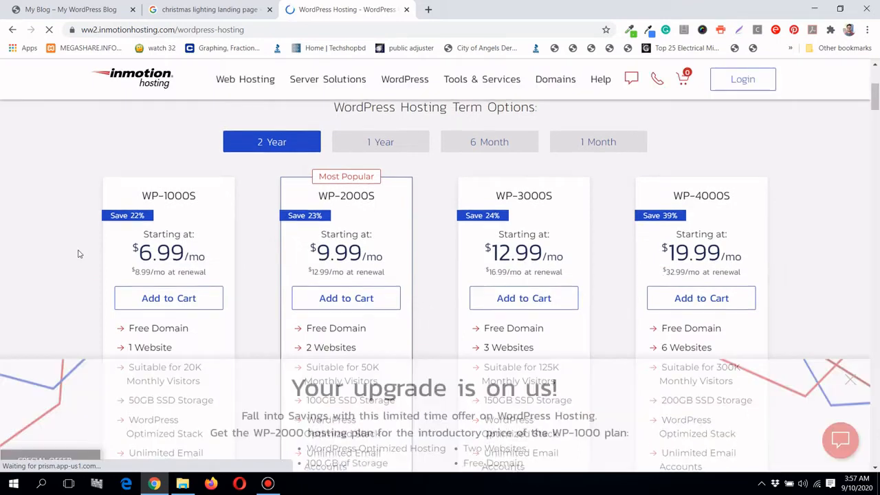
{"action": "scroll", "coordinate": [78, 254], "scroll_direction": "down", "scroll_amount": 2}
{"action": "scroll", "coordinate": [79, 253], "scroll_direction": "up", "scroll_amount": 2}
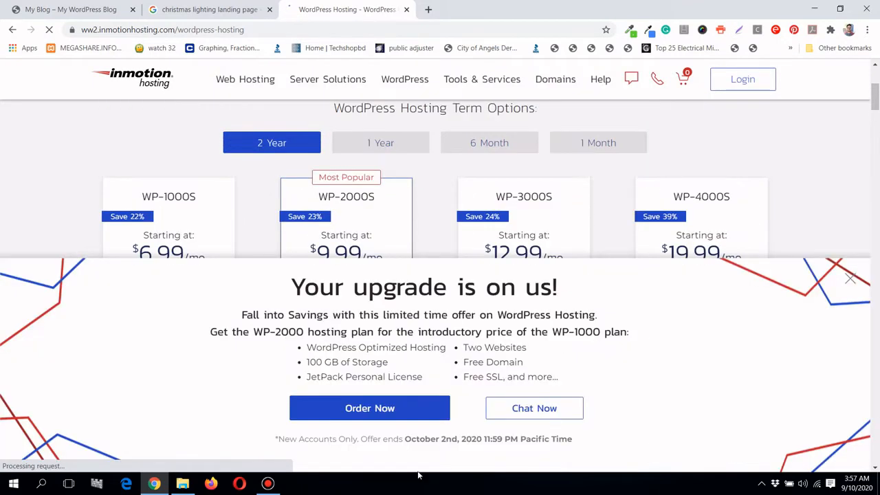
{"action": "left_click", "coordinate": [850, 278]}
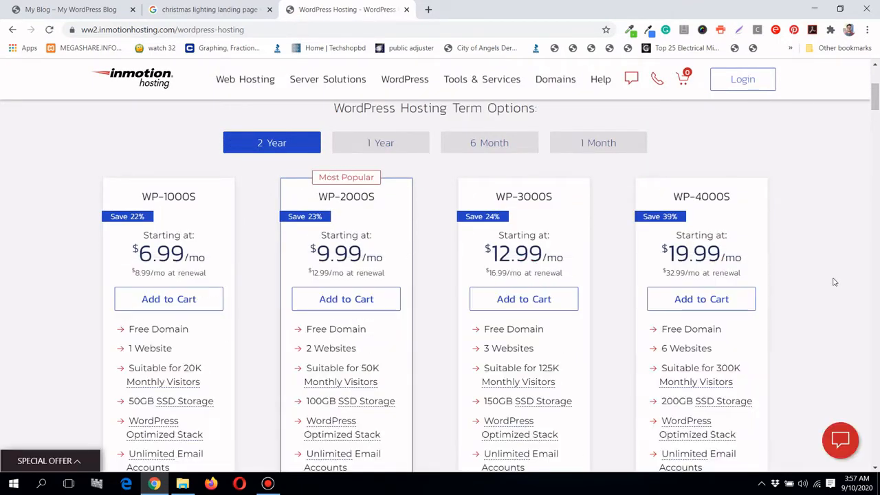
Compare the prices and included features of the four WordPress hosting plans for the 2 Year term
{"action": "scroll", "coordinate": [831, 281], "scroll_direction": "up", "scroll_amount": 3}
{"action": "scroll", "coordinate": [540, 323], "scroll_direction": "down", "scroll_amount": 6}
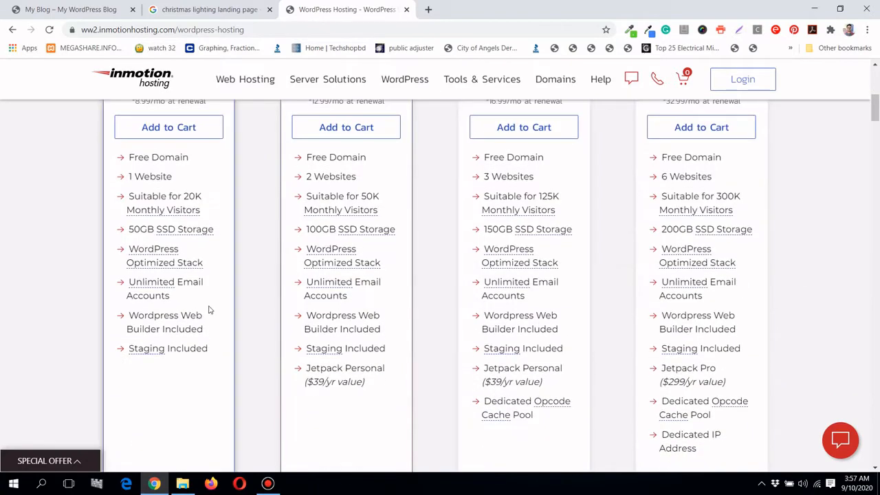
{"action": "scroll", "coordinate": [210, 309], "scroll_direction": "up", "scroll_amount": 6}
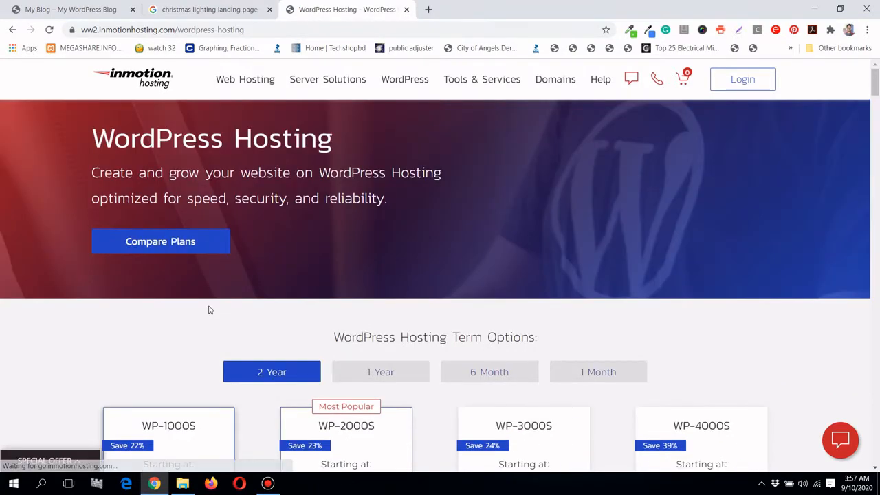
{"action": "scroll", "coordinate": [211, 310], "scroll_direction": "down", "scroll_amount": 2}
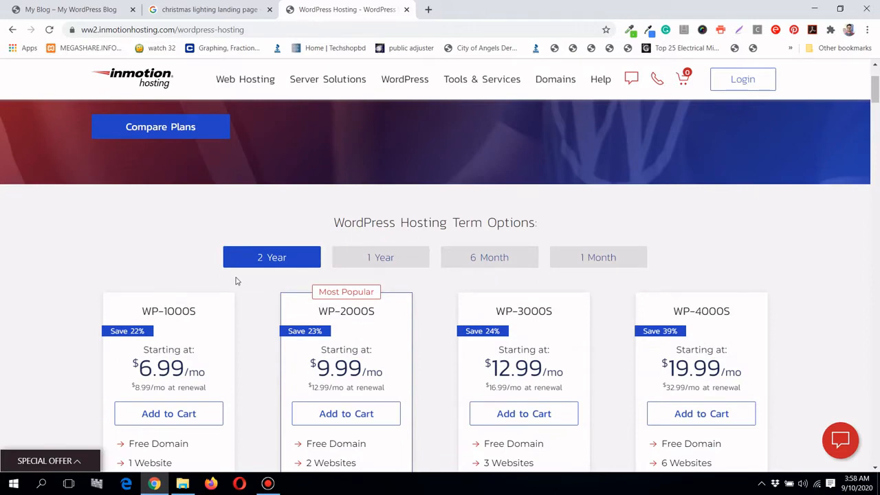
{"action": "scroll", "coordinate": [236, 280], "scroll_direction": "down", "scroll_amount": 2}
{"action": "scroll", "coordinate": [235, 280], "scroll_direction": "up", "scroll_amount": 2}
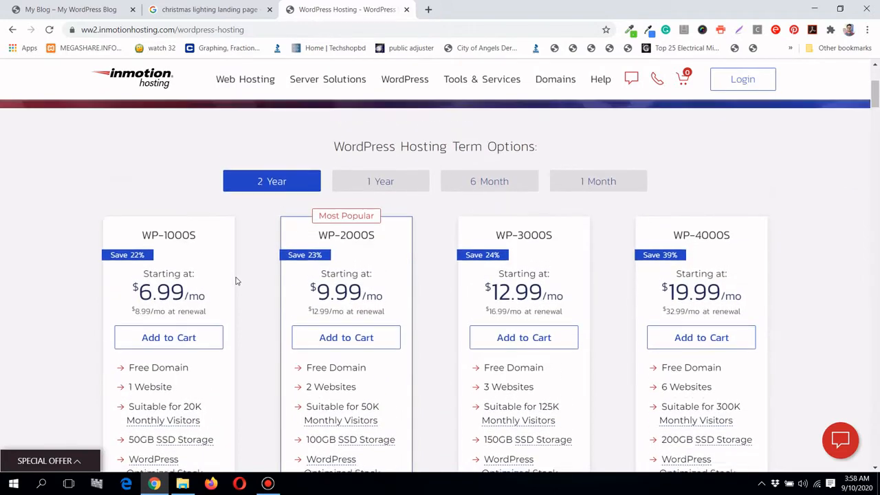
{"action": "scroll", "coordinate": [333, 202], "scroll_direction": "down", "scroll_amount": 5}
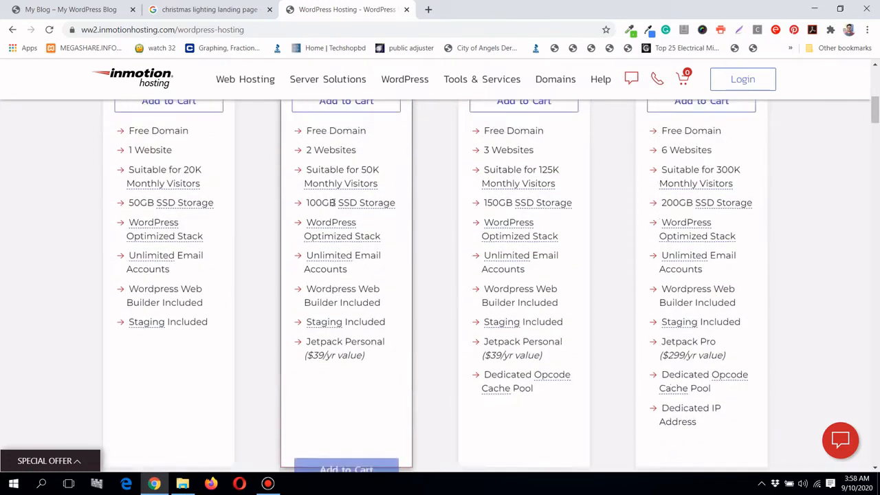
{"action": "scroll", "coordinate": [333, 202], "scroll_direction": "up", "scroll_amount": 5}
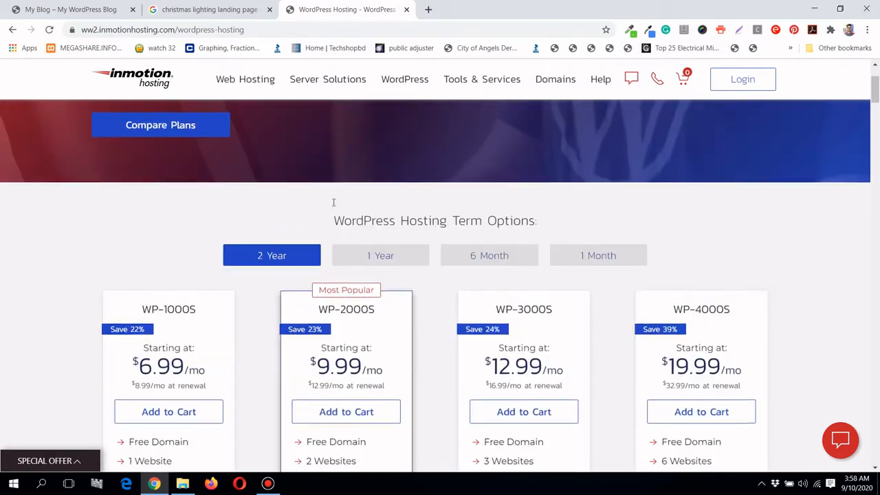
Switch the WordPress hosting term to 1 Year and bring its plan prices into view
{"action": "left_click", "coordinate": [391, 259]}
{"action": "scroll", "coordinate": [238, 235], "scroll_direction": "down", "scroll_amount": 3}
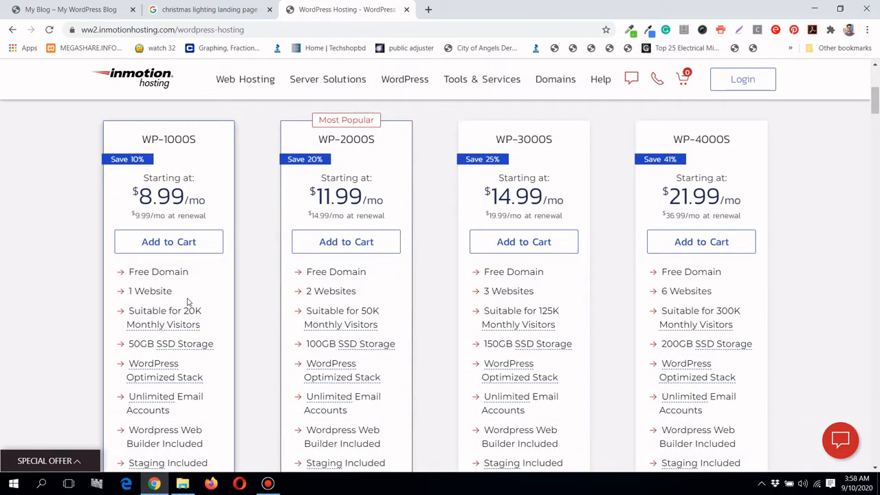
Add the WP-1000S WordPress hosting plan with the 1 Year term to the cart
{"action": "scroll", "coordinate": [251, 216], "scroll_direction": "up", "scroll_amount": 3}
{"action": "scroll", "coordinate": [103, 213], "scroll_direction": "down", "scroll_amount": 2}
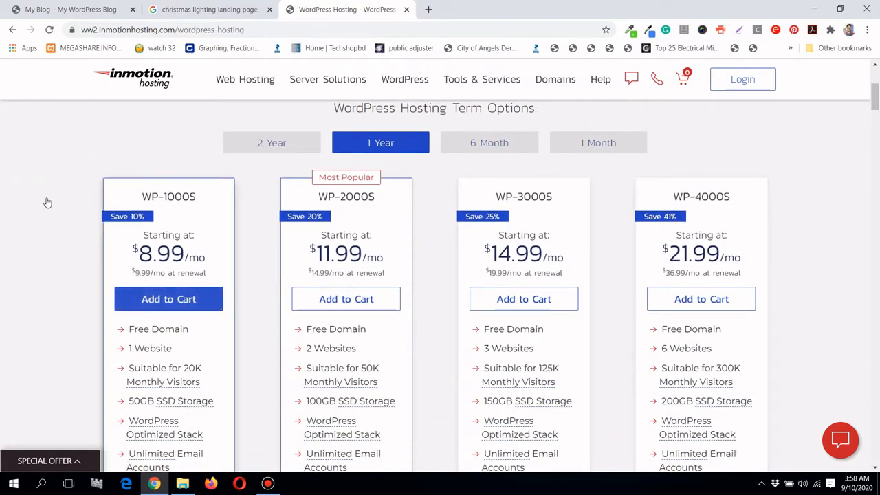
{"action": "scroll", "coordinate": [47, 201], "scroll_direction": "down", "scroll_amount": 2}
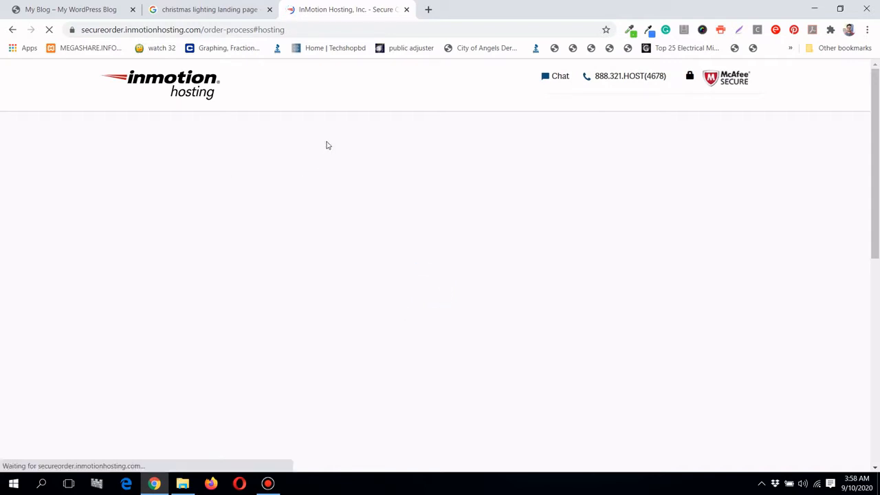
Examine the order's hosting stage, including the WordPress Auto Installer configurations and the cart breakdown for the WP-1000S plan
{"action": "scroll", "coordinate": [327, 145], "scroll_direction": "down", "scroll_amount": 5}
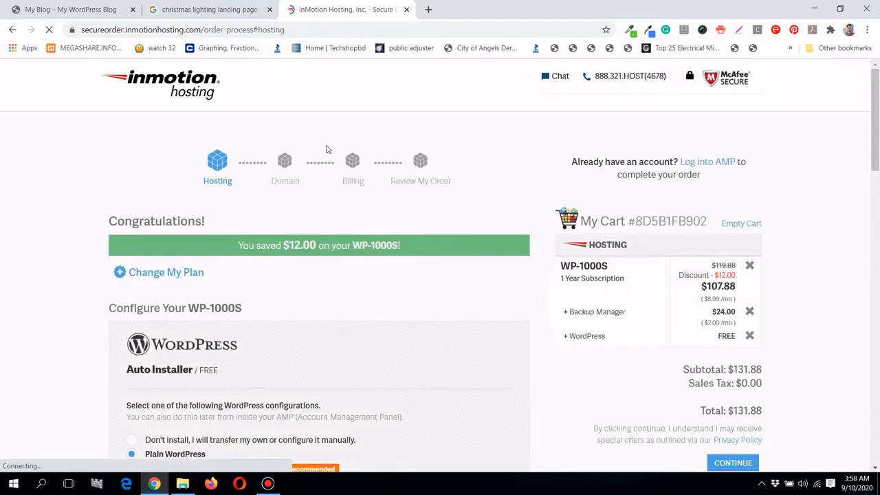
{"action": "scroll", "coordinate": [324, 153], "scroll_direction": "down", "scroll_amount": 2}
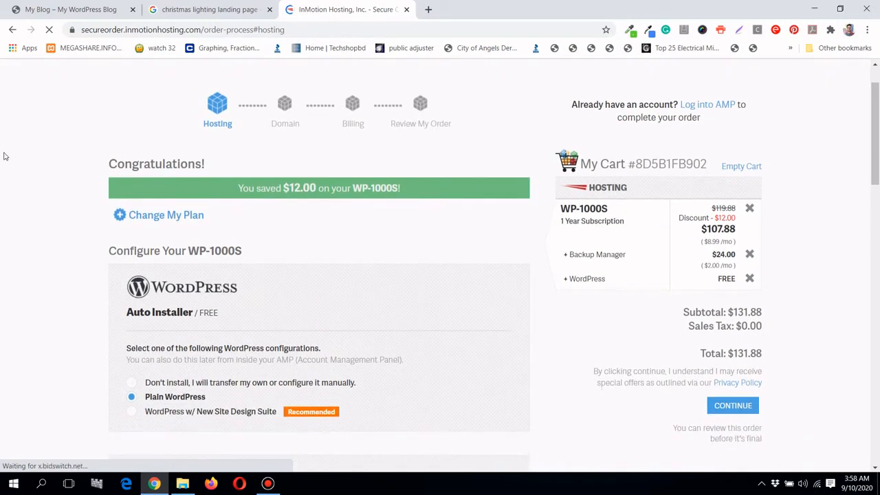
{"action": "scroll", "coordinate": [49, 134], "scroll_direction": "down", "scroll_amount": 2}
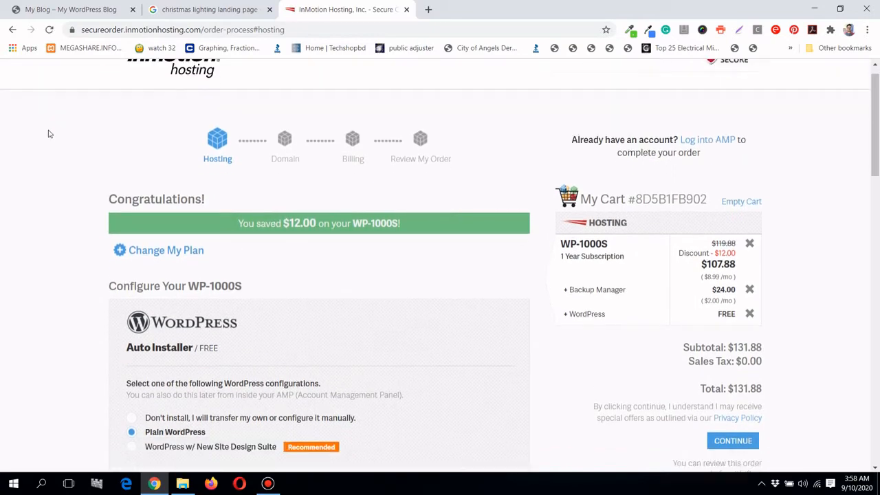
{"action": "scroll", "coordinate": [49, 134], "scroll_direction": "up", "scroll_amount": 1}
{"action": "scroll", "coordinate": [76, 140], "scroll_direction": "up", "scroll_amount": 1}
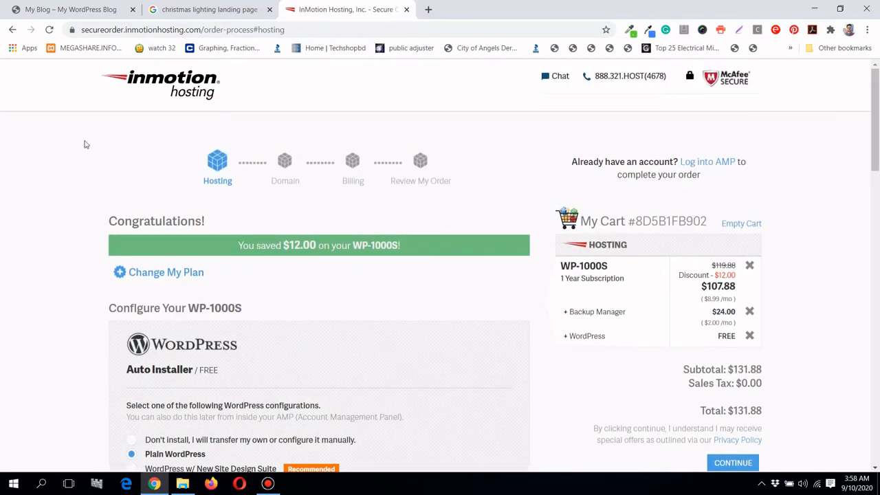
{"action": "scroll", "coordinate": [287, 171], "scroll_direction": "down", "scroll_amount": 2}
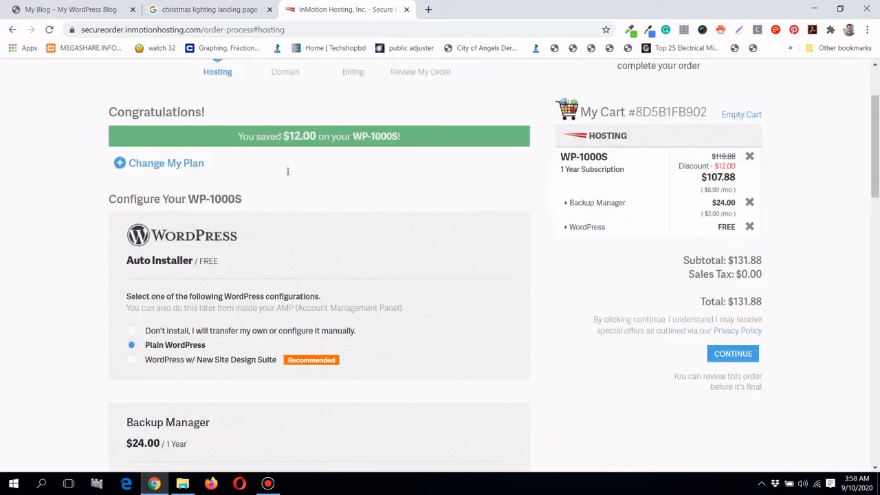
{"action": "scroll", "coordinate": [217, 292], "scroll_direction": "up", "scroll_amount": 2}
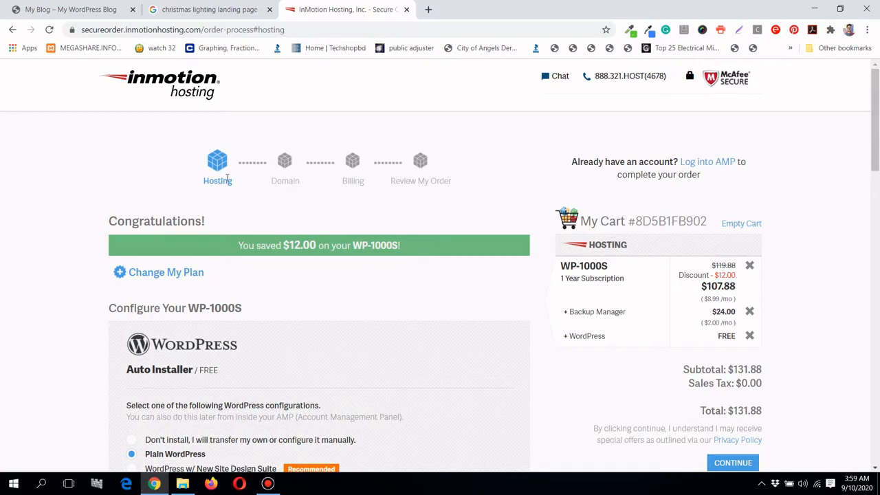
{"action": "scroll", "coordinate": [227, 177], "scroll_direction": "down", "scroll_amount": 1}
{"action": "scroll", "coordinate": [227, 178], "scroll_direction": "down", "scroll_amount": 2}
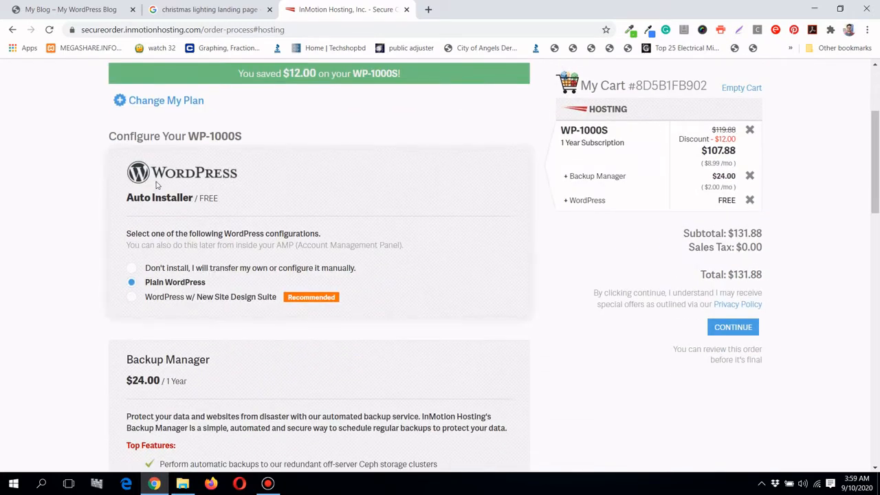
{"action": "scroll", "coordinate": [157, 186], "scroll_direction": "up", "scroll_amount": 3}
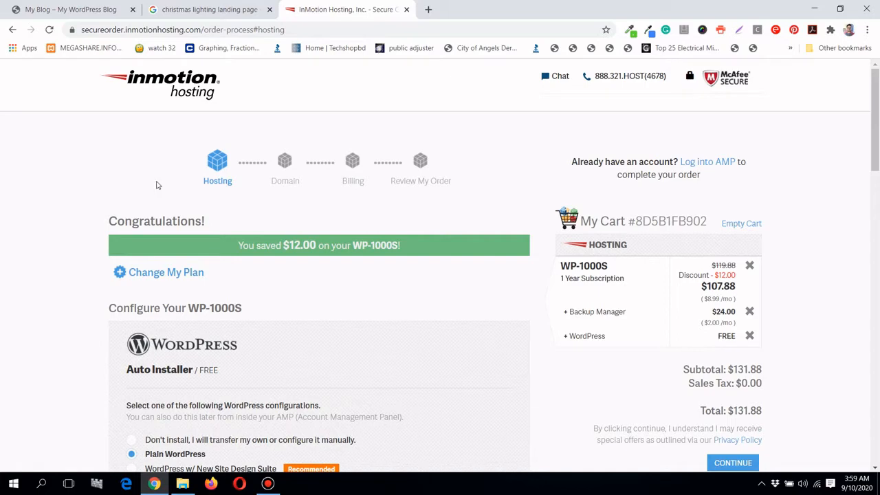
{"action": "scroll", "coordinate": [157, 185], "scroll_direction": "down", "scroll_amount": 3}
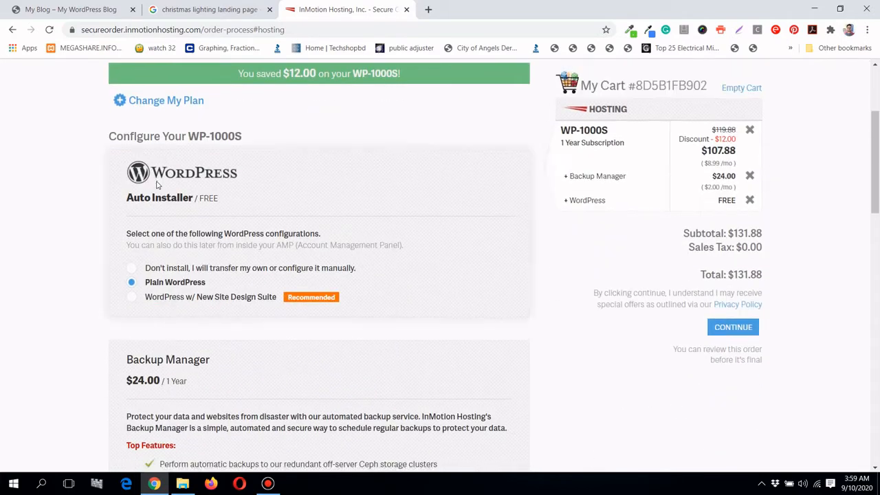
{"action": "scroll", "coordinate": [157, 185], "scroll_direction": "up", "scroll_amount": 3}
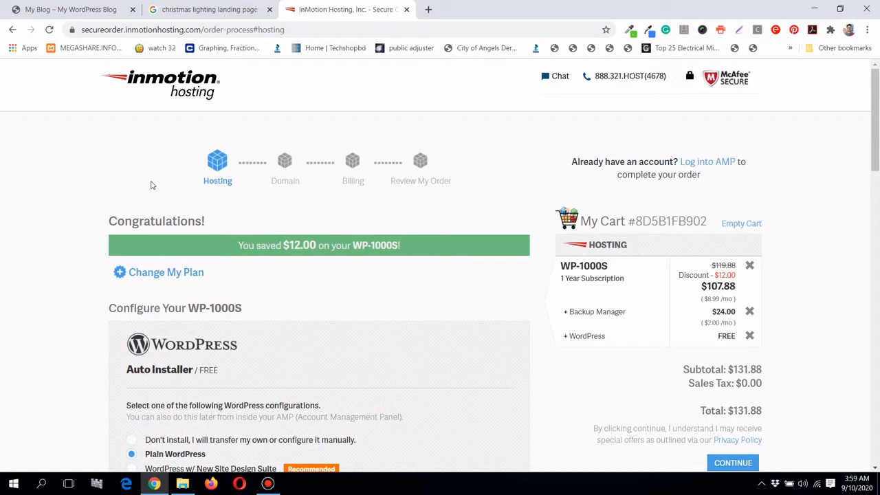
{"action": "scroll", "coordinate": [135, 185], "scroll_direction": "down", "scroll_amount": 1}
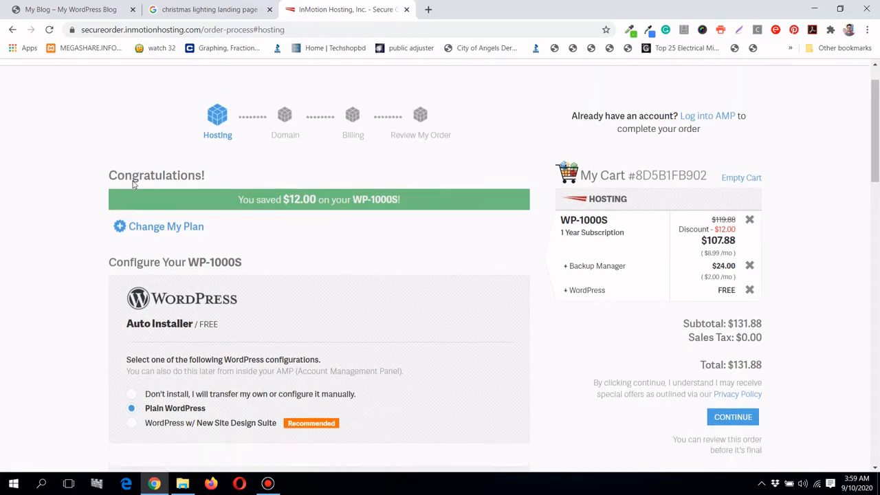
{"action": "scroll", "coordinate": [134, 184], "scroll_direction": "down", "scroll_amount": 1}
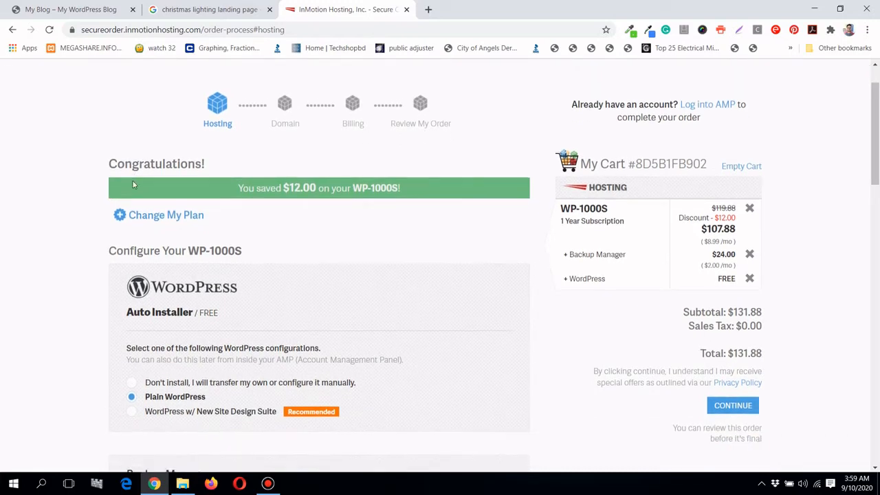
{"action": "scroll", "coordinate": [131, 183], "scroll_direction": "up", "scroll_amount": 1}
{"action": "scroll", "coordinate": [131, 183], "scroll_direction": "down", "scroll_amount": 2}
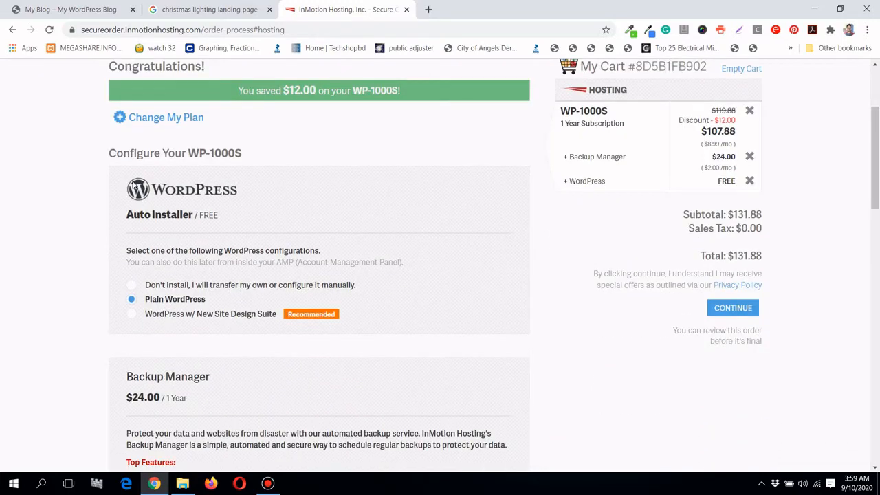
{"action": "scroll", "coordinate": [135, 184], "scroll_direction": "down", "scroll_amount": 1}
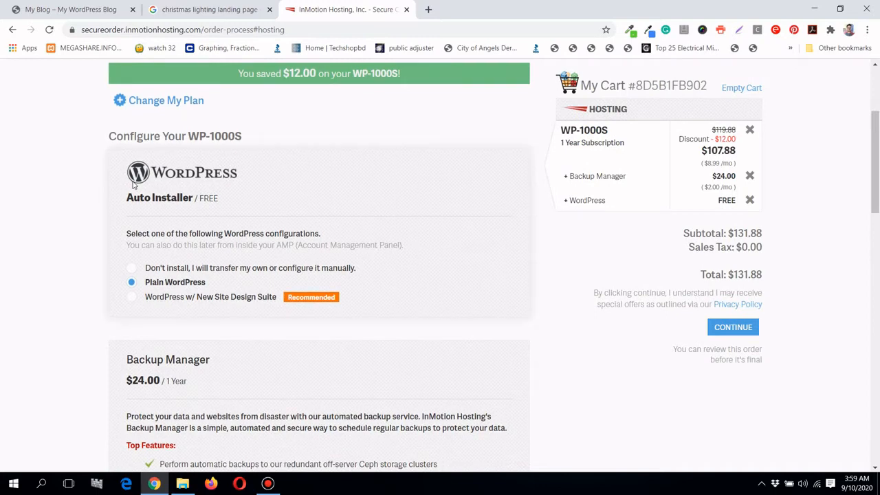
{"action": "scroll", "coordinate": [134, 184], "scroll_direction": "up", "scroll_amount": 1}
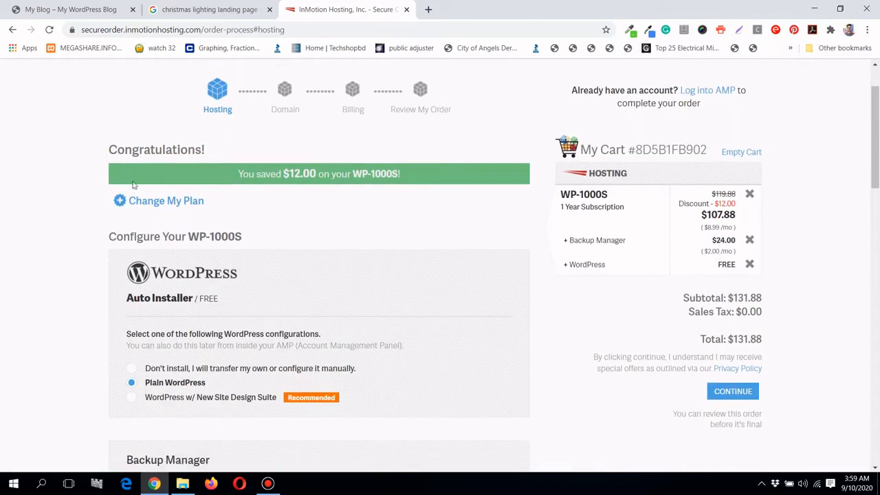
{"action": "scroll", "coordinate": [189, 175], "scroll_direction": "down", "scroll_amount": 1}
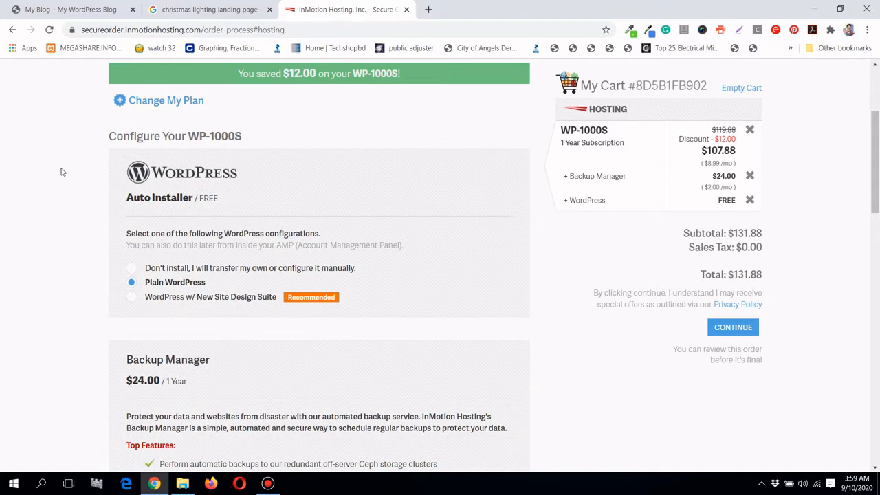
Review the Backup Manager add-on's features and pricing, and remove it from the cart
{"action": "scroll", "coordinate": [61, 172], "scroll_direction": "down", "scroll_amount": 3}
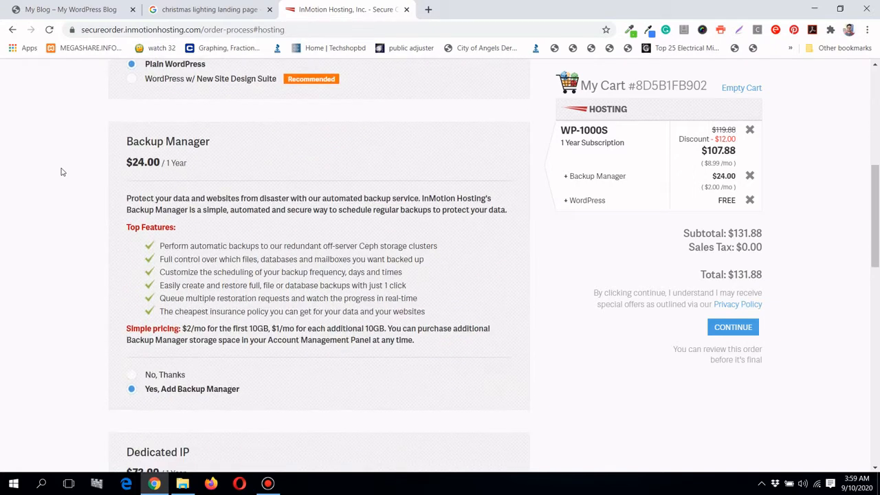
{"action": "scroll", "coordinate": [61, 172], "scroll_direction": "down", "scroll_amount": 1}
{"action": "scroll", "coordinate": [61, 172], "scroll_direction": "down", "scroll_amount": 1}
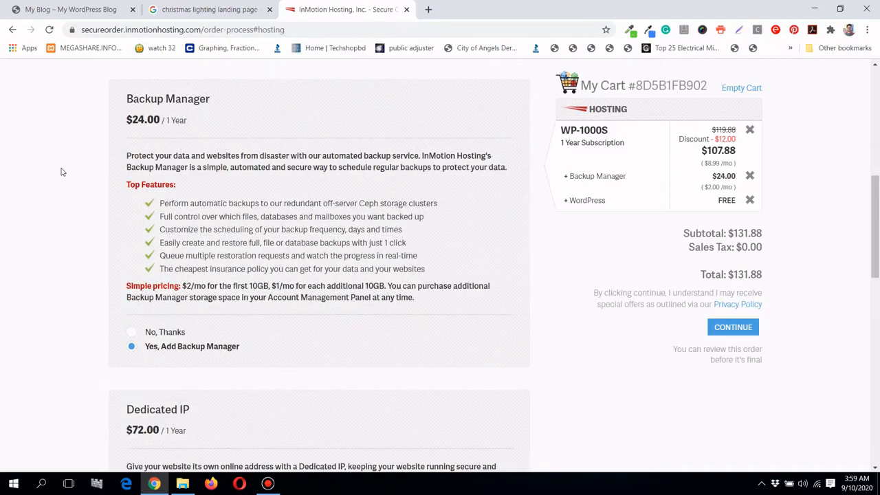
{"action": "scroll", "coordinate": [61, 172], "scroll_direction": "up", "scroll_amount": 4}
{"action": "scroll", "coordinate": [61, 172], "scroll_direction": "up", "scroll_amount": 2}
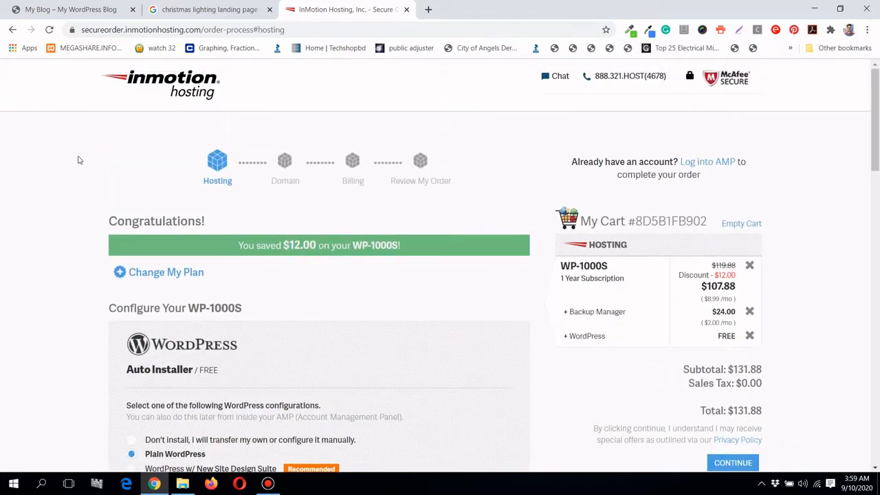
{"action": "scroll", "coordinate": [79, 161], "scroll_direction": "down", "scroll_amount": 5}
{"action": "scroll", "coordinate": [79, 161], "scroll_direction": "down", "scroll_amount": 3}
{"action": "scroll", "coordinate": [81, 158], "scroll_direction": "up", "scroll_amount": 2}
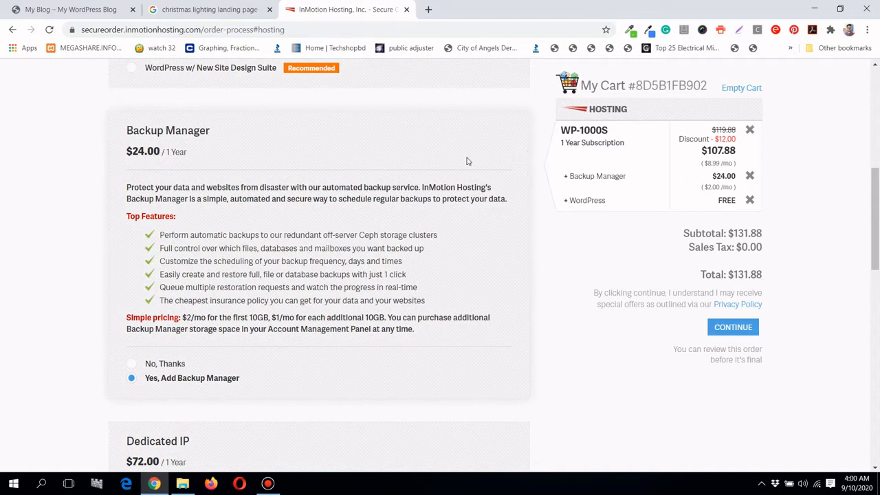
{"action": "scroll", "coordinate": [466, 160], "scroll_direction": "up", "scroll_amount": 1}
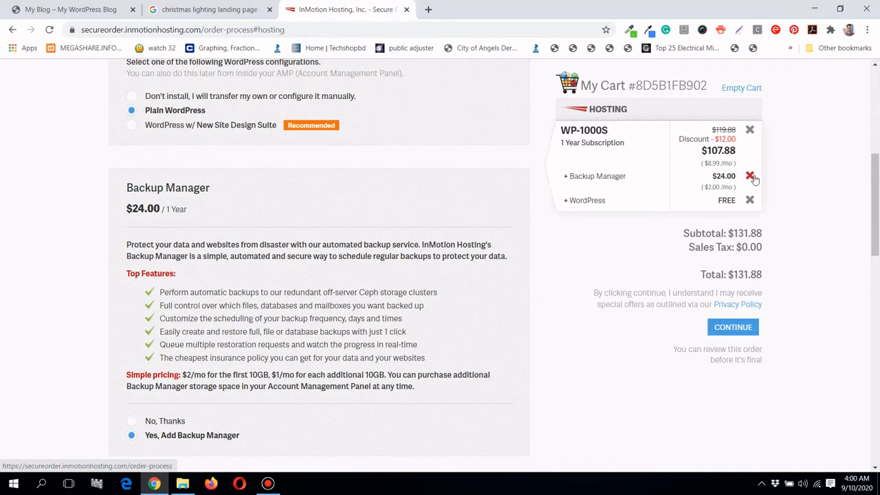
{"action": "left_click", "coordinate": [750, 177]}
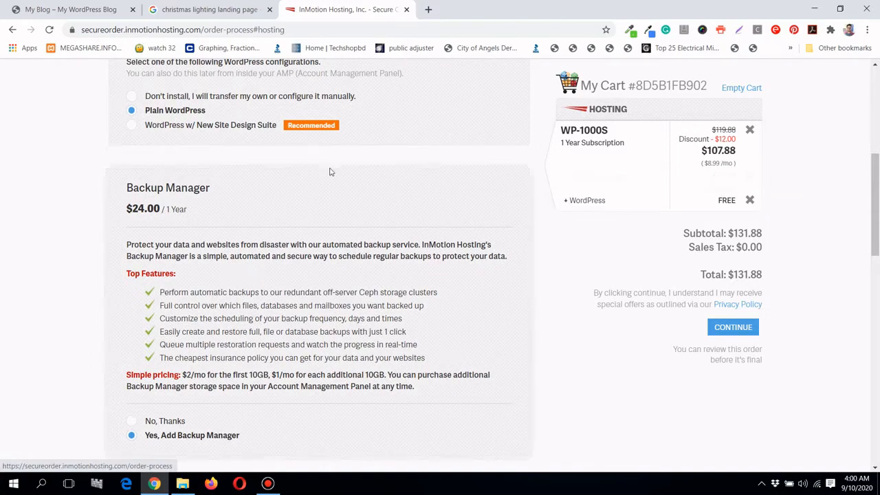
Check the remaining add-on offers without adding any, and continue the order to the domain stage
{"action": "scroll", "coordinate": [482, 216], "scroll_direction": "down", "scroll_amount": 8}
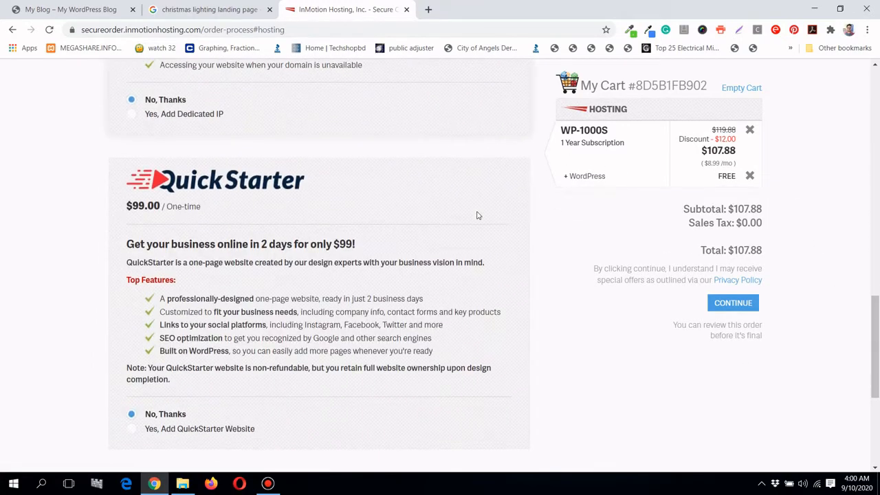
{"action": "scroll", "coordinate": [477, 216], "scroll_direction": "down", "scroll_amount": 3}
{"action": "scroll", "coordinate": [477, 216], "scroll_direction": "up", "scroll_amount": 3}
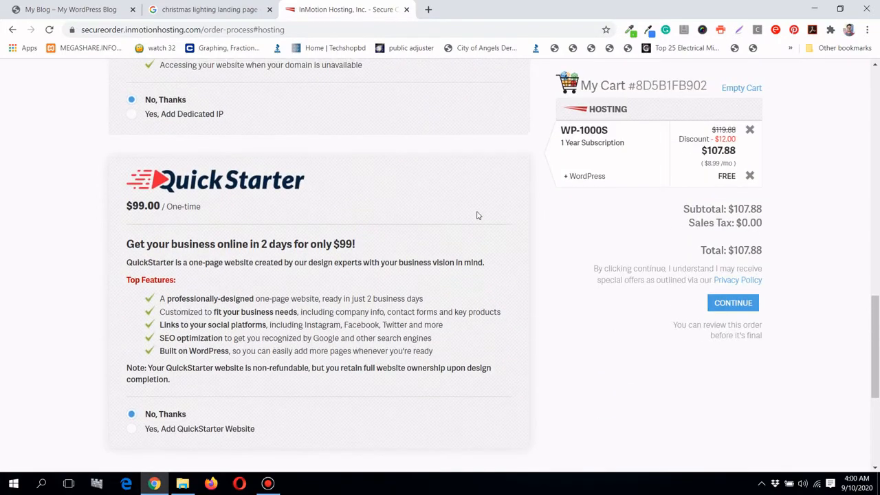
{"action": "scroll", "coordinate": [478, 216], "scroll_direction": "up", "scroll_amount": 10}
{"action": "scroll", "coordinate": [478, 216], "scroll_direction": "up", "scroll_amount": 3}
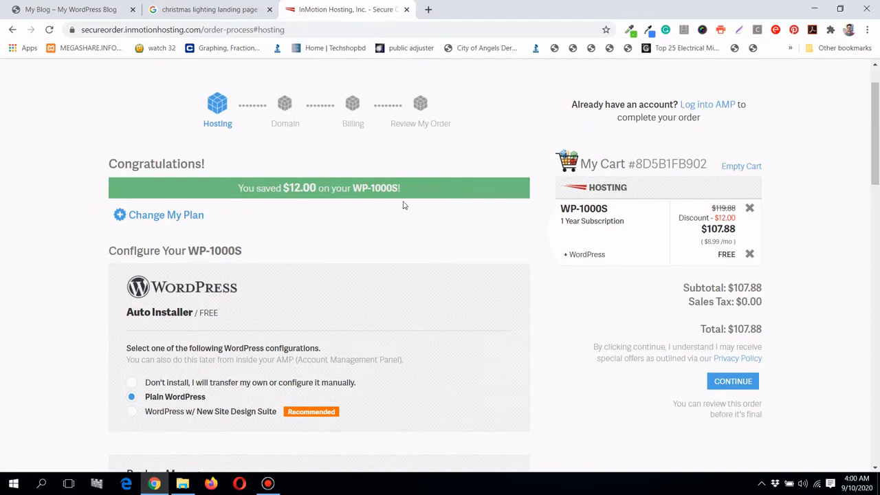
{"action": "scroll", "coordinate": [404, 205], "scroll_direction": "up", "scroll_amount": 1}
{"action": "scroll", "coordinate": [750, 412], "scroll_direction": "down", "scroll_amount": 2}
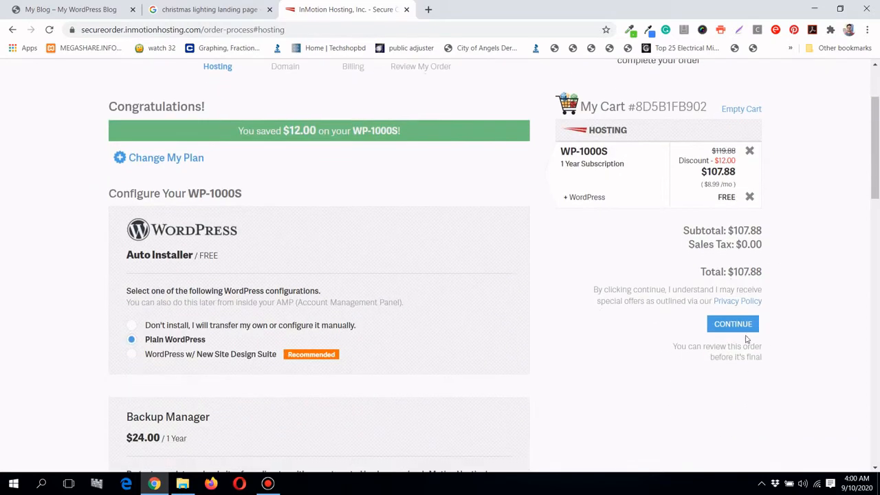
{"action": "left_click", "coordinate": [734, 325]}
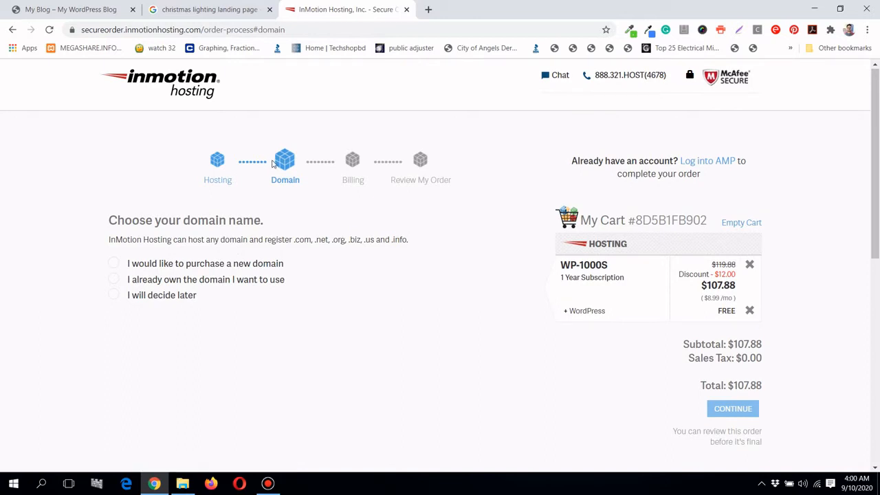
Choose to purchase a new domain and check the available domain extensions, keeping .com selected
{"action": "left_click", "coordinate": [263, 269]}
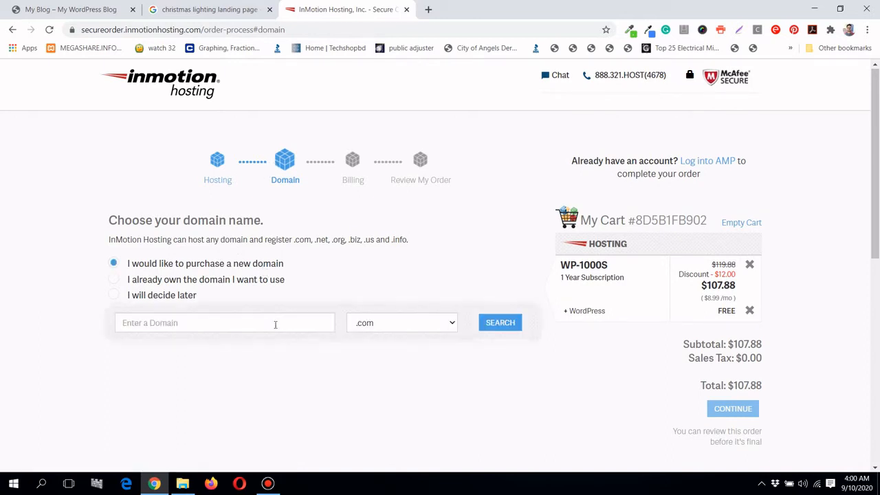
{"action": "left_click", "coordinate": [397, 329]}
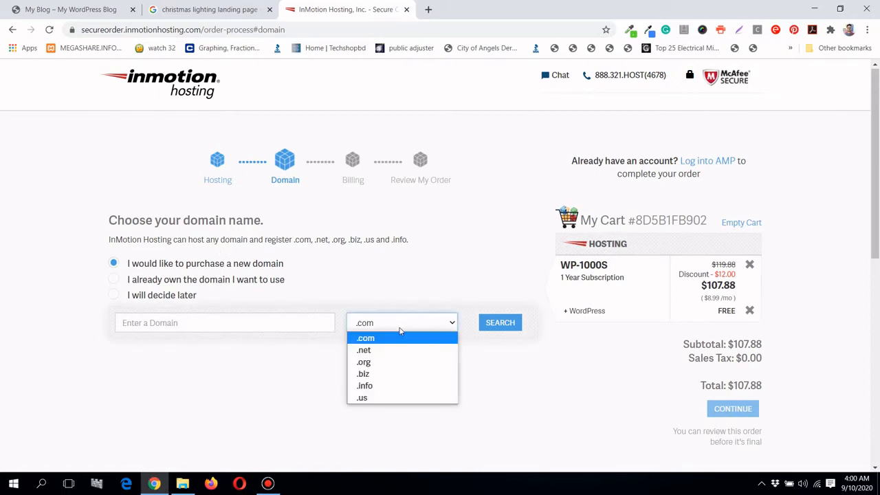
{"action": "left_click", "coordinate": [399, 329]}
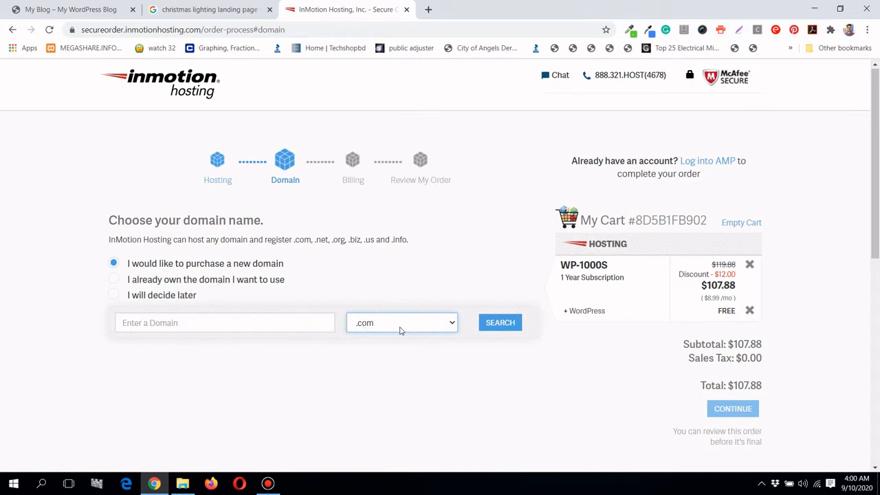
{"action": "left_click", "coordinate": [401, 330]}
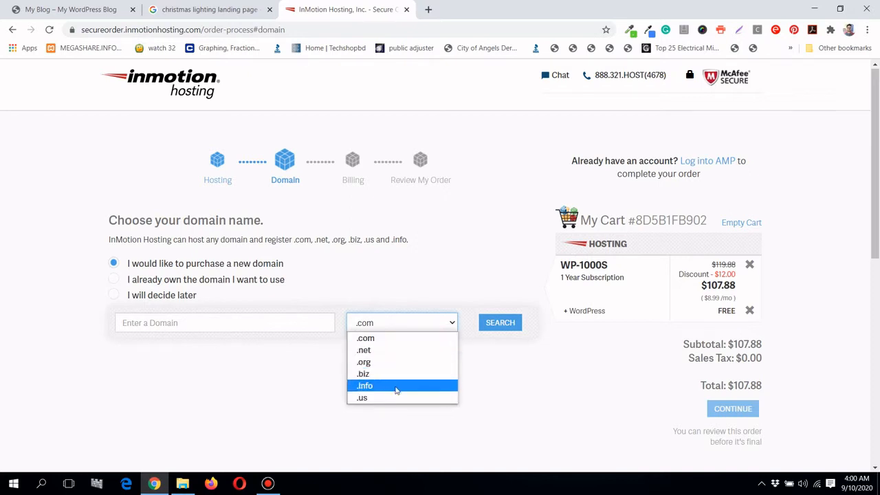
{"action": "left_click", "coordinate": [417, 322]}
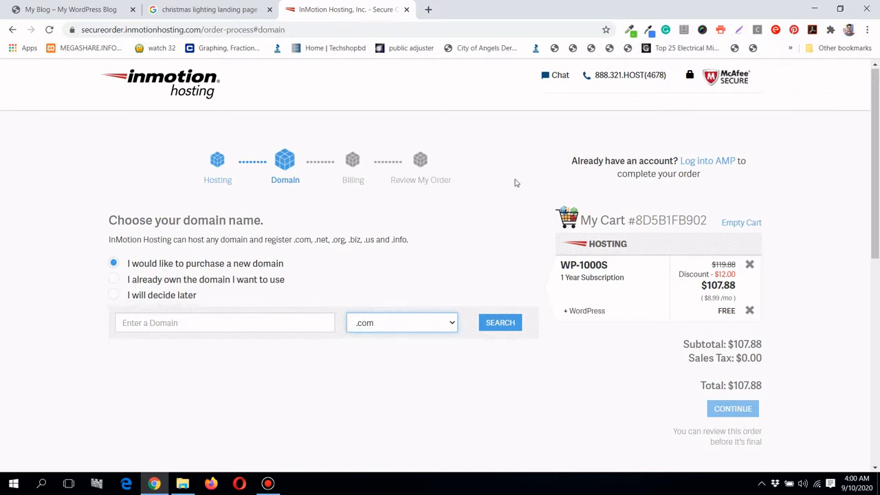
{"action": "left_click", "coordinate": [443, 321]}
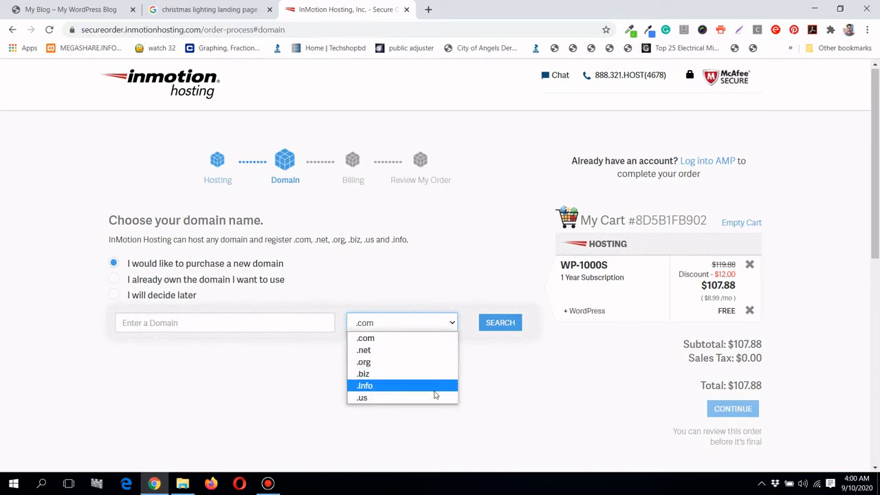
{"action": "left_click", "coordinate": [443, 318]}
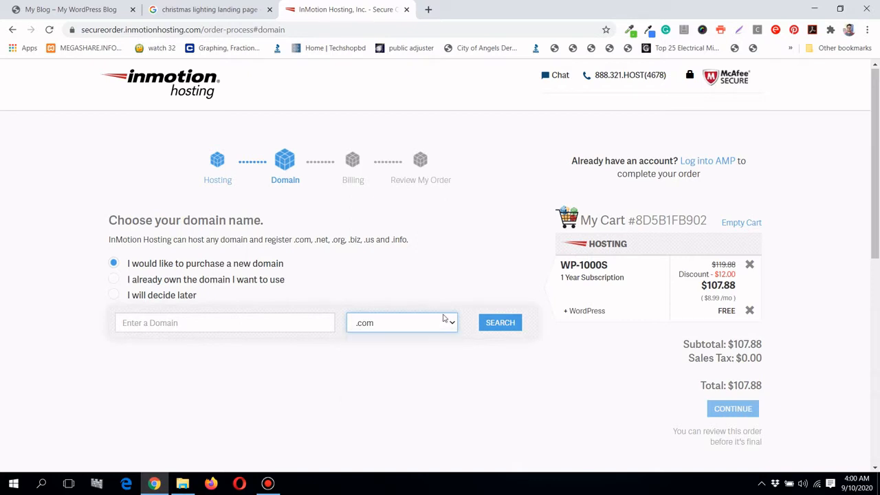
Search for the domain name karrenschristmaslights with the .com extension
{"action": "left_click", "coordinate": [219, 323]}
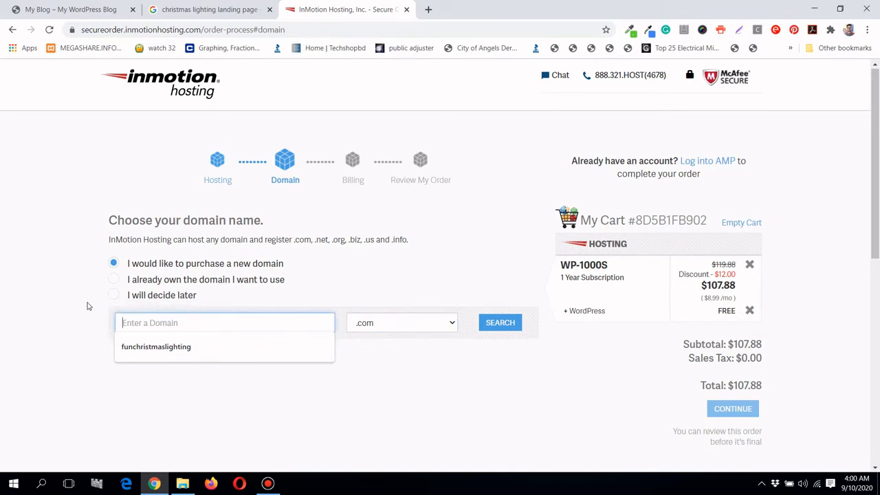
{"action": "type", "text": "karre"}
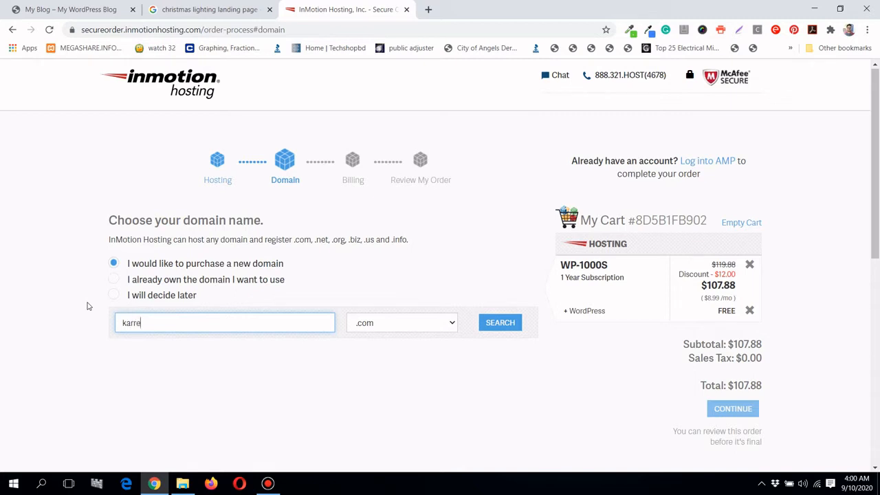
{"action": "type", "text": "nschristmaslighting"}
{"action": "key", "text": "BackSpace"}
{"action": "key", "text": "BackSpace"}
{"action": "type", "text": "s"}
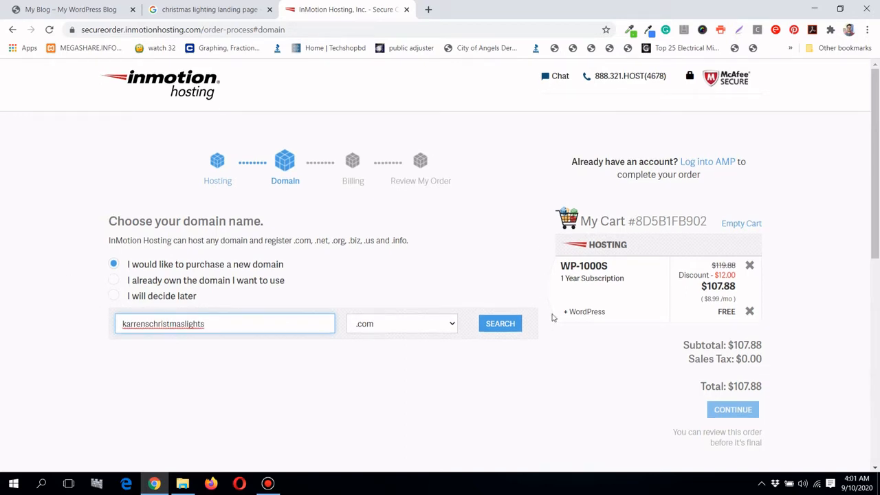
{"action": "left_click", "coordinate": [511, 332]}
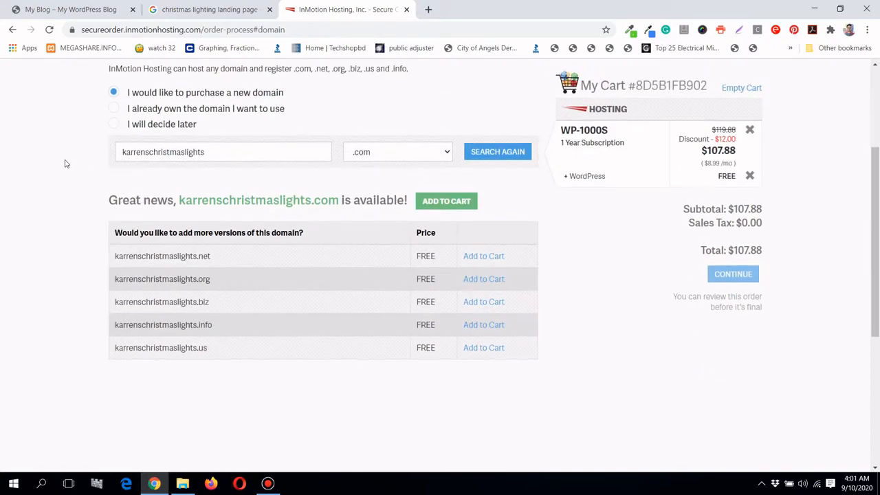
Add the domain karrenschristmaslights.com to the cart from the search results
{"action": "scroll", "coordinate": [66, 163], "scroll_direction": "up", "scroll_amount": 1}
{"action": "scroll", "coordinate": [65, 163], "scroll_direction": "up", "scroll_amount": 1}
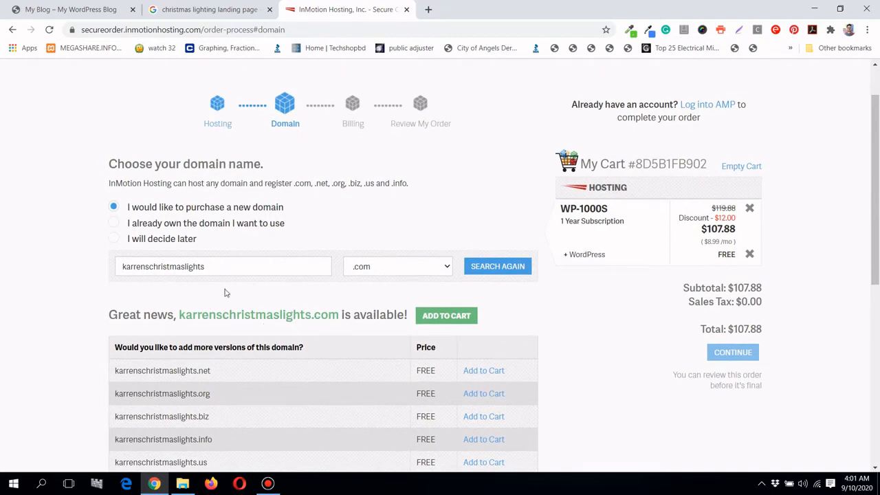
{"action": "scroll", "coordinate": [226, 290], "scroll_direction": "up", "scroll_amount": 1}
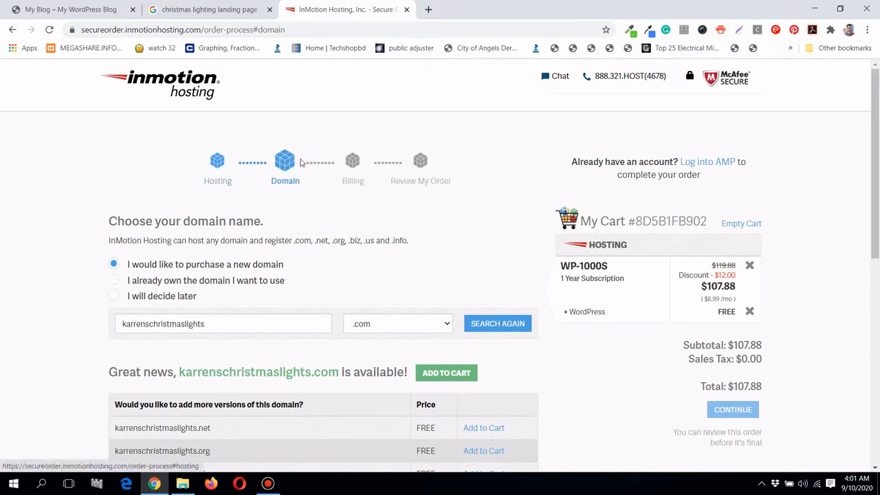
{"action": "scroll", "coordinate": [314, 165], "scroll_direction": "down", "scroll_amount": 2}
{"action": "scroll", "coordinate": [314, 165], "scroll_direction": "up", "scroll_amount": 2}
{"action": "scroll", "coordinate": [62, 165], "scroll_direction": "down", "scroll_amount": 1}
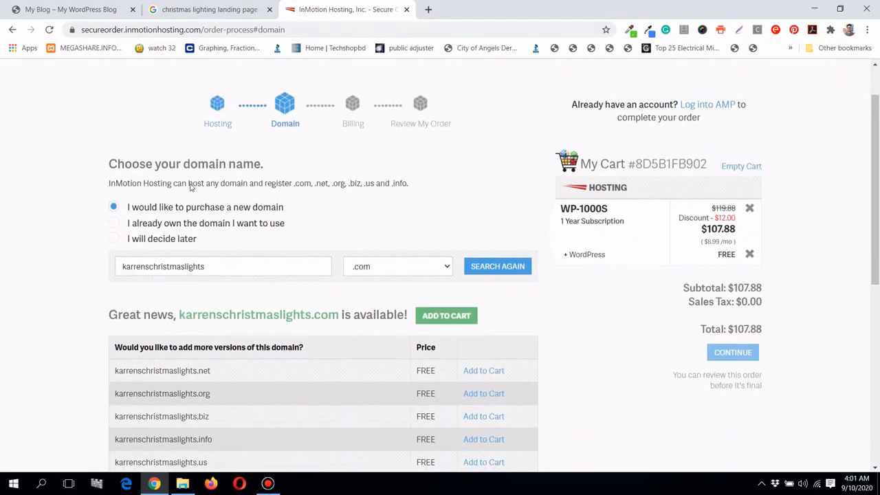
{"action": "left_click", "coordinate": [447, 314]}
{"action": "scroll", "coordinate": [137, 160], "scroll_direction": "down", "scroll_amount": 2}
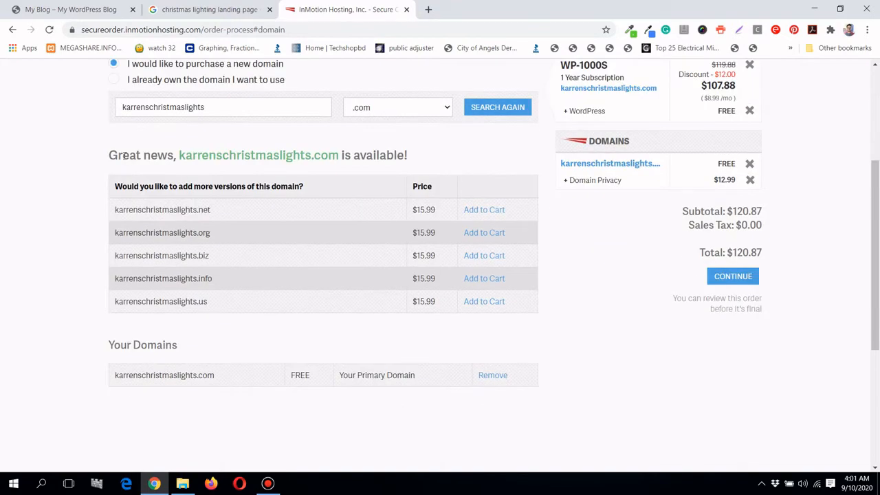
Check the cart with the new domain and continue the order to the Domain Privacy offer
{"action": "scroll", "coordinate": [125, 155], "scroll_direction": "up", "scroll_amount": 3}
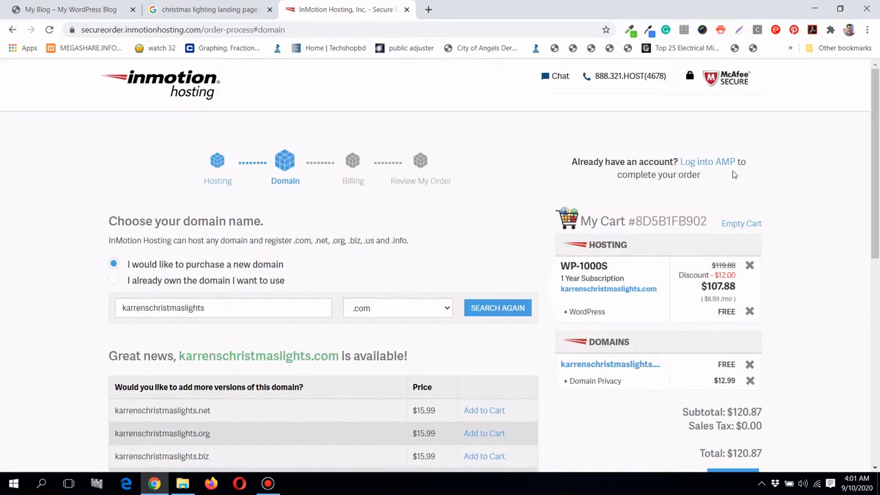
{"action": "scroll", "coordinate": [734, 174], "scroll_direction": "down", "scroll_amount": 2}
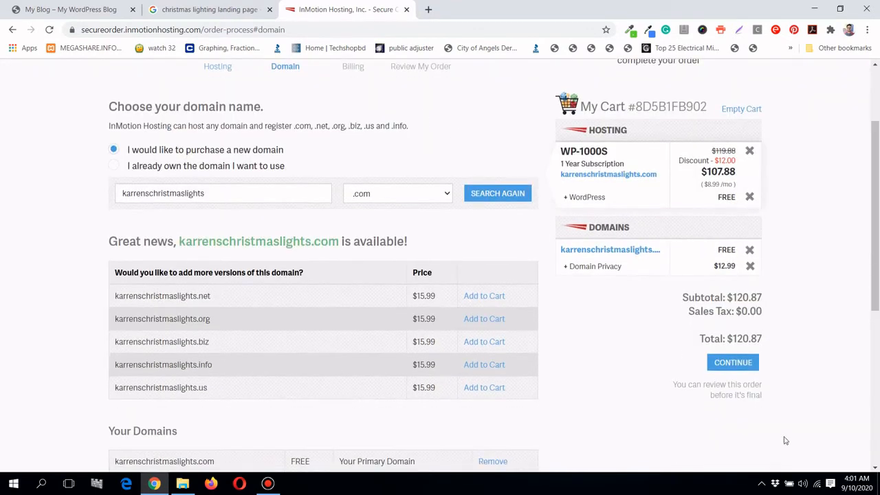
{"action": "left_click", "coordinate": [732, 363]}
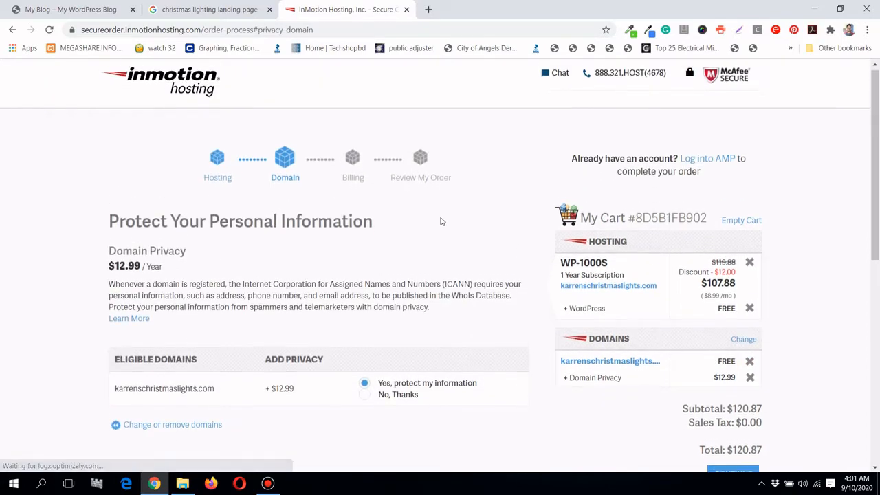
Review the Domain Privacy offer for karrenschristmaslights.com and its entry in the cart
{"action": "scroll", "coordinate": [442, 221], "scroll_direction": "down", "scroll_amount": 1}
{"action": "scroll", "coordinate": [441, 221], "scroll_direction": "down", "scroll_amount": 1}
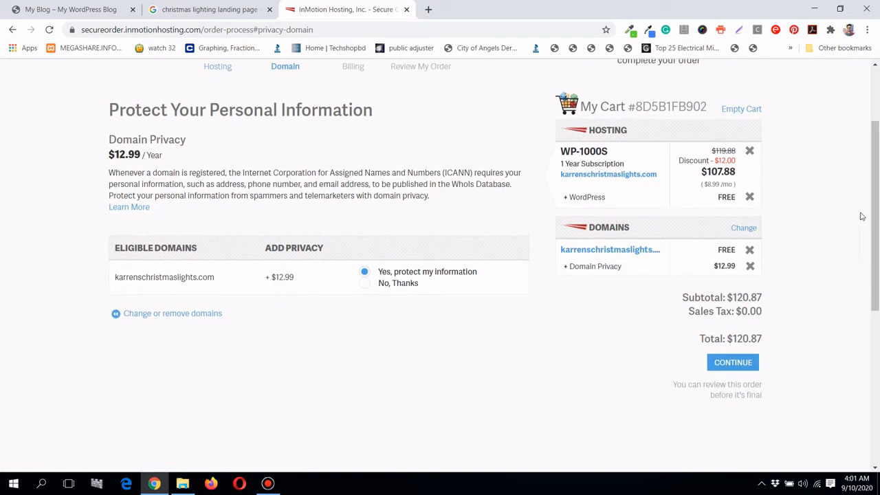
{"action": "scroll", "coordinate": [851, 238], "scroll_direction": "up", "scroll_amount": 1}
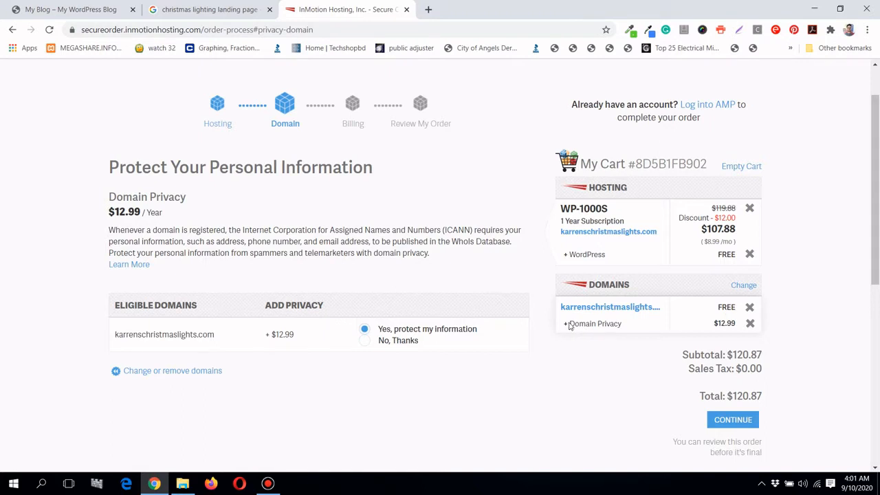
{"action": "mouse_move", "coordinate": [569, 327]}
{"action": "left_mouse_down"}
{"action": "mouse_move", "coordinate": [625, 329]}
{"action": "mouse_move", "coordinate": [575, 329]}
{"action": "left_mouse_up"}
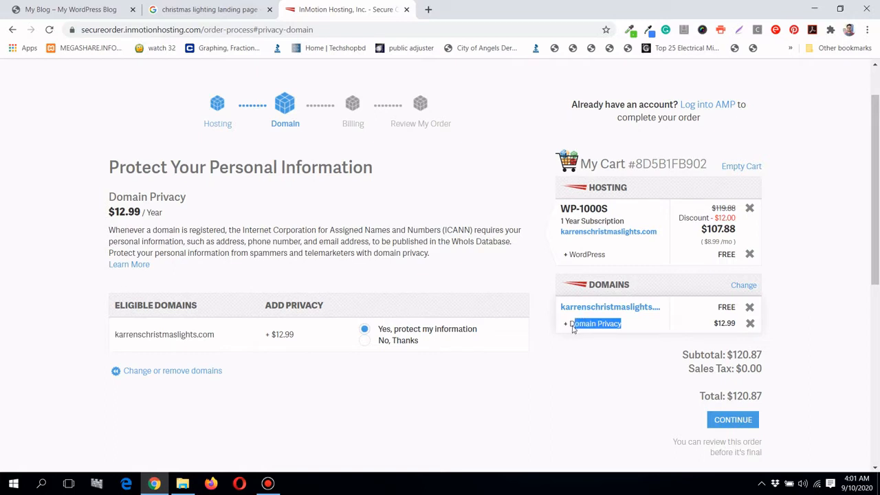
{"action": "left_click_drag", "start_coordinate": [572, 327], "coordinate": [624, 330]}
{"action": "left_click", "coordinate": [631, 340]}
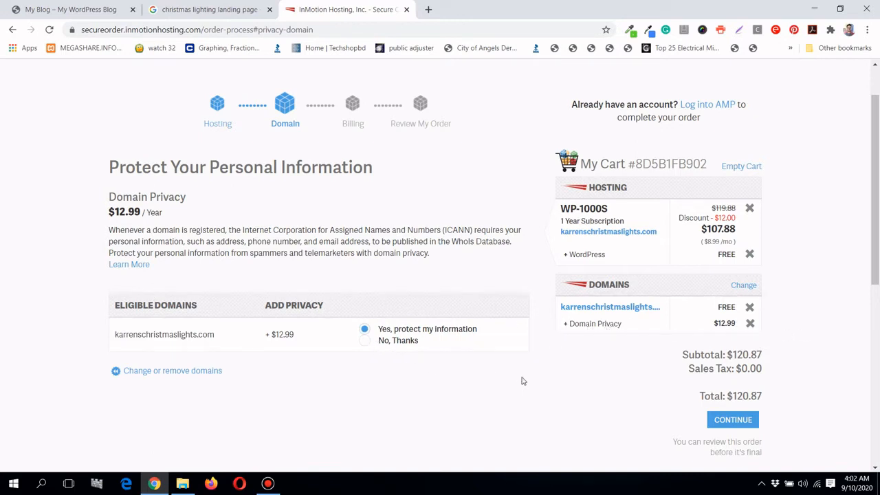
Decline Domain Privacy to compare the cart subtotal, and choose to protect the information again
{"action": "left_click", "coordinate": [402, 342]}
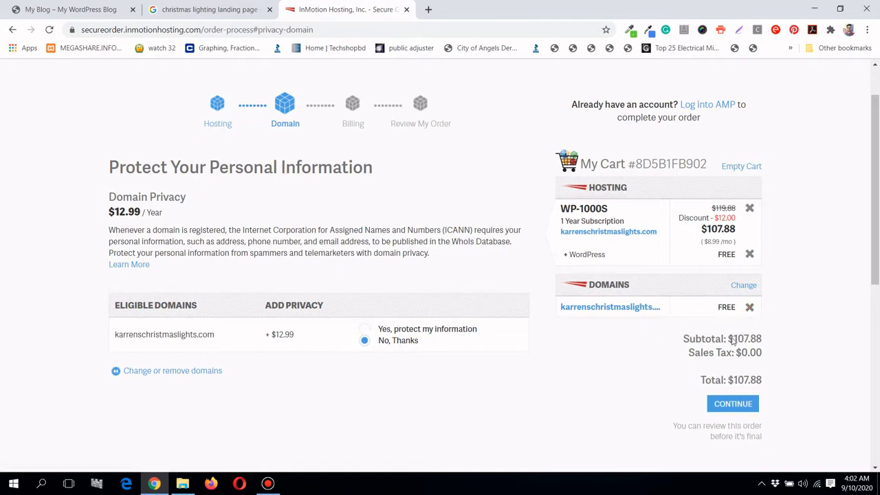
{"action": "left_click_drag", "start_coordinate": [728, 338], "coordinate": [762, 341]}
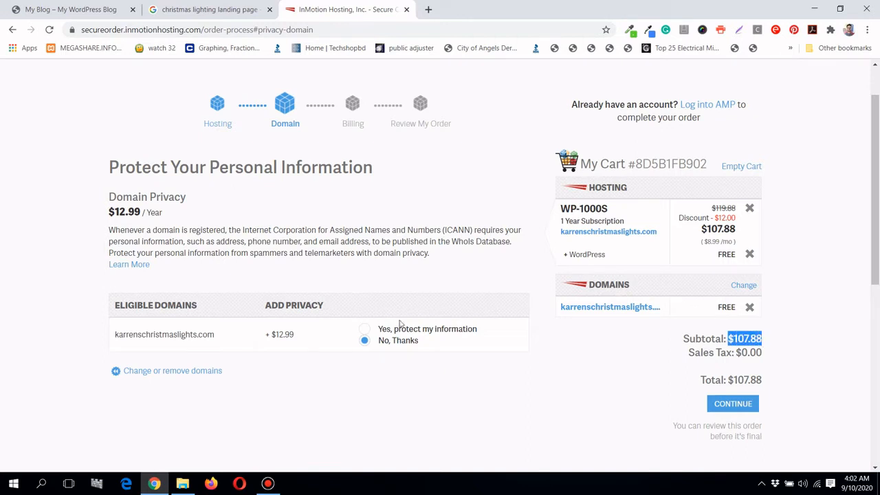
{"action": "left_click", "coordinate": [385, 332]}
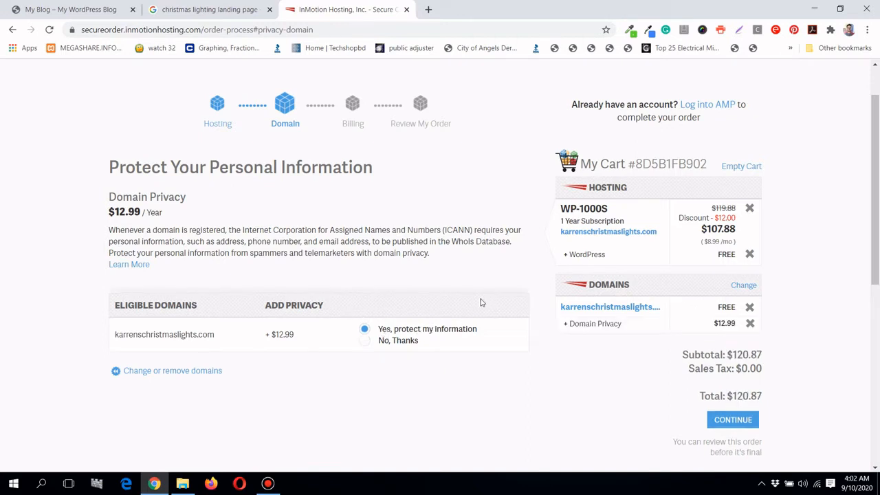
Continue the order to the billing stage with Domain Privacy kept in the cart
{"action": "scroll", "coordinate": [718, 311], "scroll_direction": "down", "scroll_amount": 1}
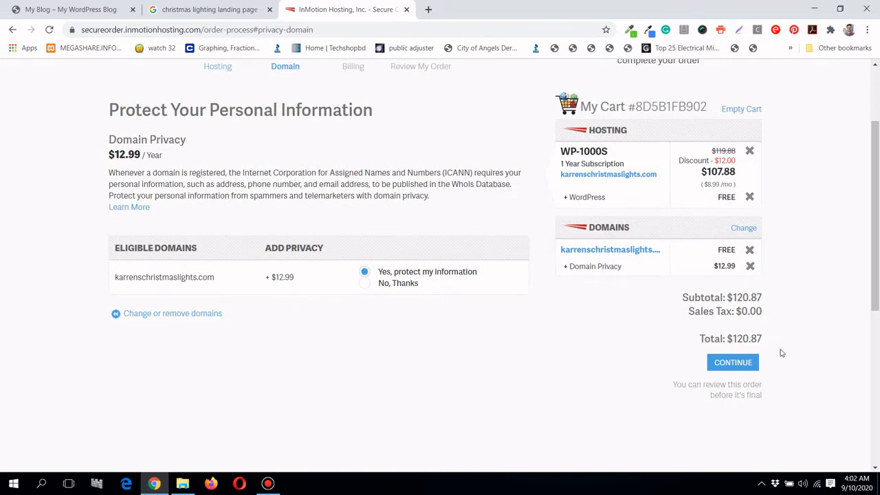
{"action": "scroll", "coordinate": [789, 347], "scroll_direction": "up", "scroll_amount": 2}
{"action": "scroll", "coordinate": [790, 349], "scroll_direction": "down", "scroll_amount": 2}
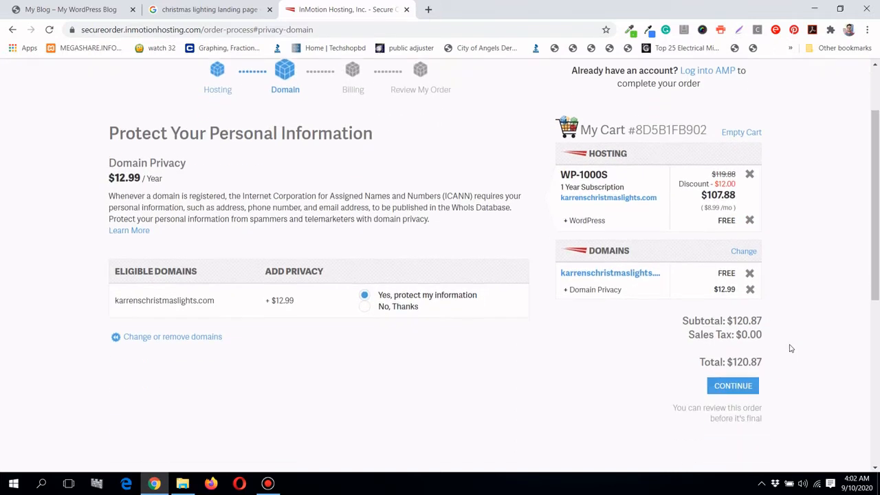
{"action": "scroll", "coordinate": [790, 348], "scroll_direction": "down", "scroll_amount": 1}
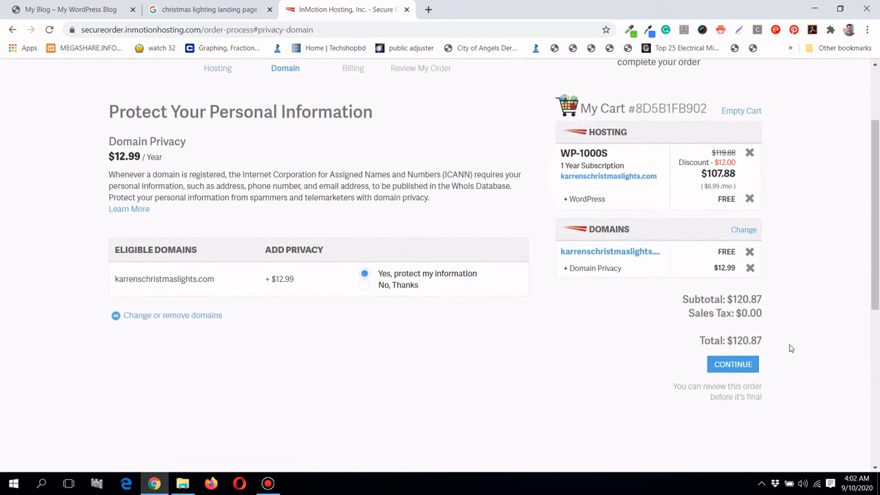
{"action": "left_click", "coordinate": [748, 362]}
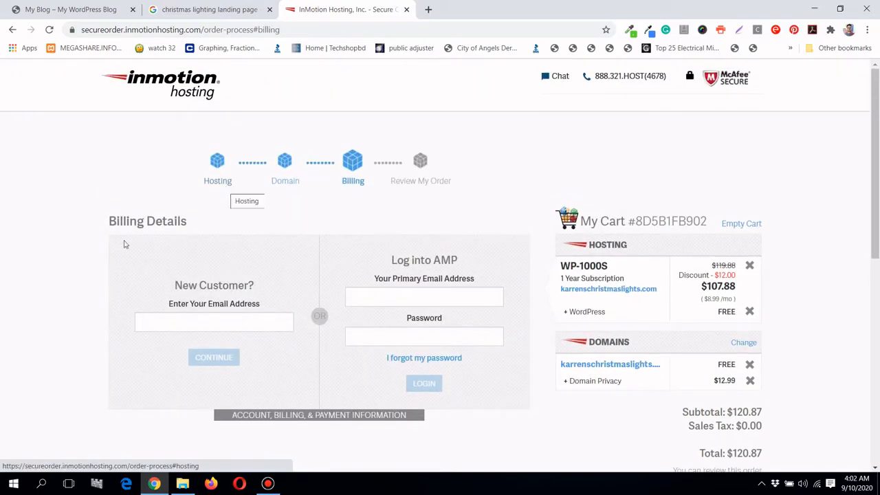
Examine the Billing Details page, including the new customer email field and the AMP login, without entering any data
{"action": "scroll", "coordinate": [140, 252], "scroll_direction": "down", "scroll_amount": 2}
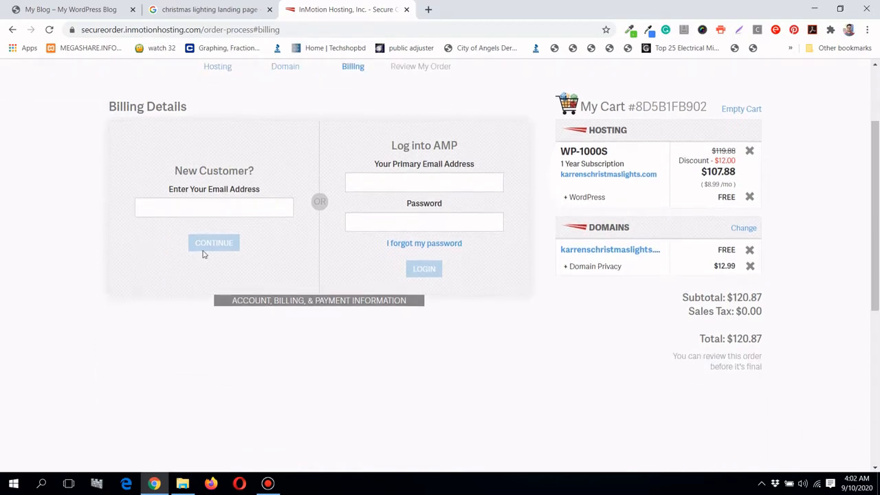
{"action": "scroll", "coordinate": [206, 251], "scroll_direction": "up", "scroll_amount": 1}
{"action": "scroll", "coordinate": [314, 175], "scroll_direction": "up", "scroll_amount": 1}
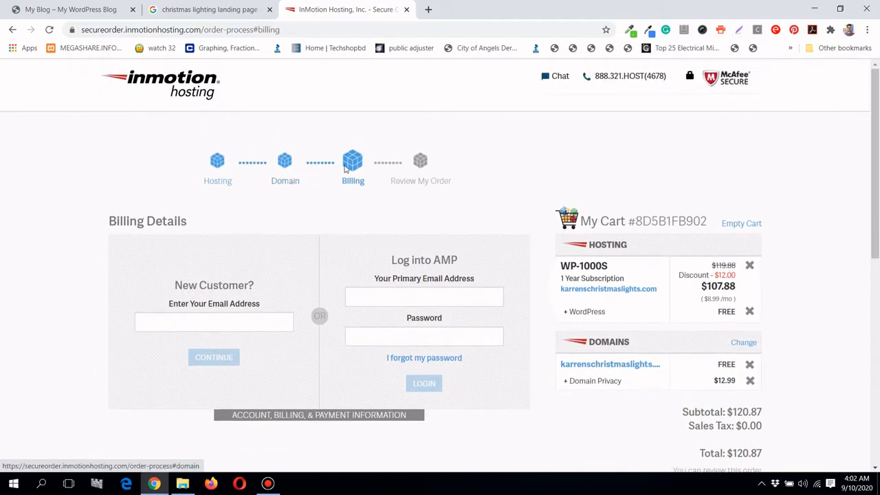
{"action": "scroll", "coordinate": [360, 169], "scroll_direction": "down", "scroll_amount": 2}
{"action": "left_click", "coordinate": [259, 208]}
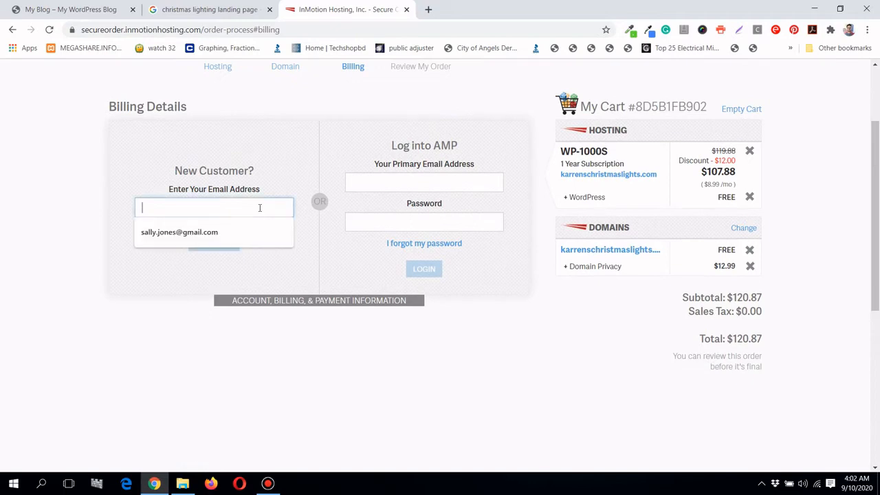
{"action": "left_click", "coordinate": [3, 168]}
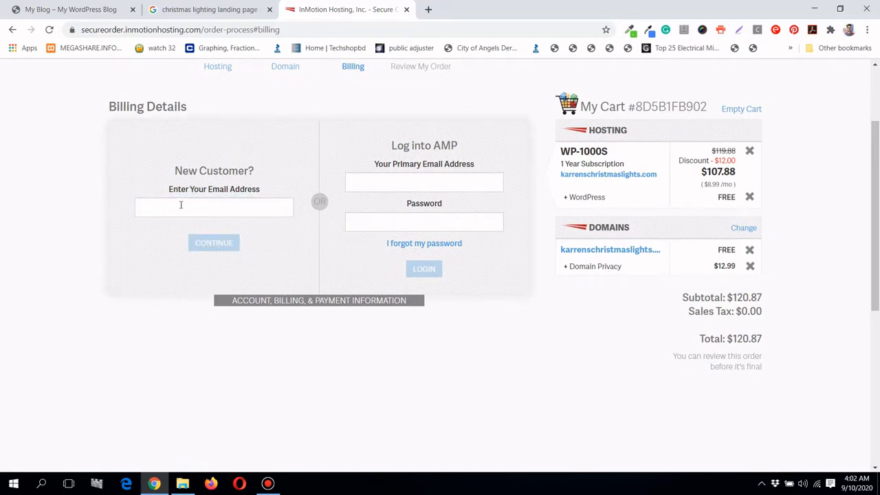
{"action": "scroll", "coordinate": [175, 204], "scroll_direction": "up", "scroll_amount": 2}
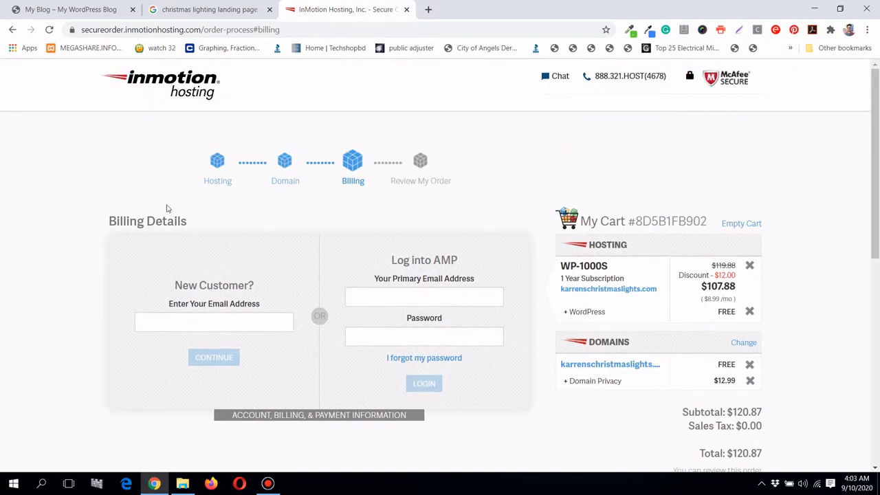
{"action": "scroll", "coordinate": [206, 210], "scroll_direction": "down", "scroll_amount": 1}
{"action": "scroll", "coordinate": [112, 234], "scroll_direction": "up", "scroll_amount": 1}
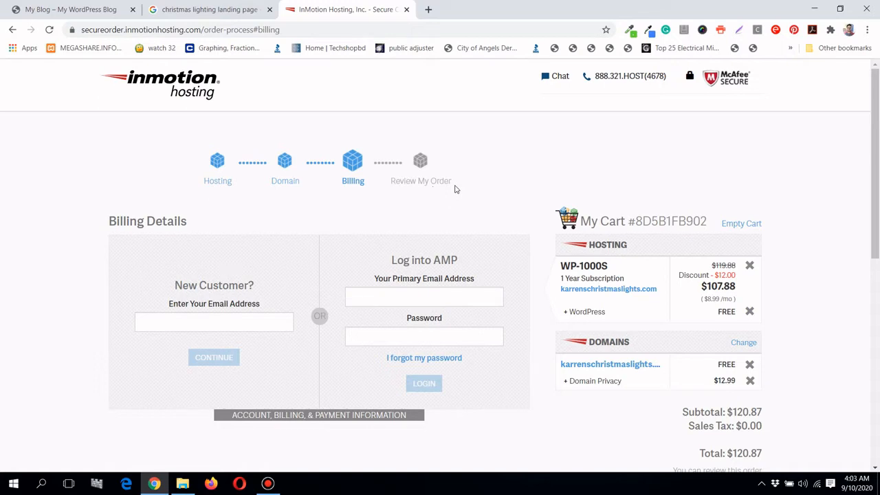
Try to load the website brain-cleary.com in a new browser tab
{"action": "left_click", "coordinate": [50, 7]}
{"action": "left_click", "coordinate": [350, 7]}
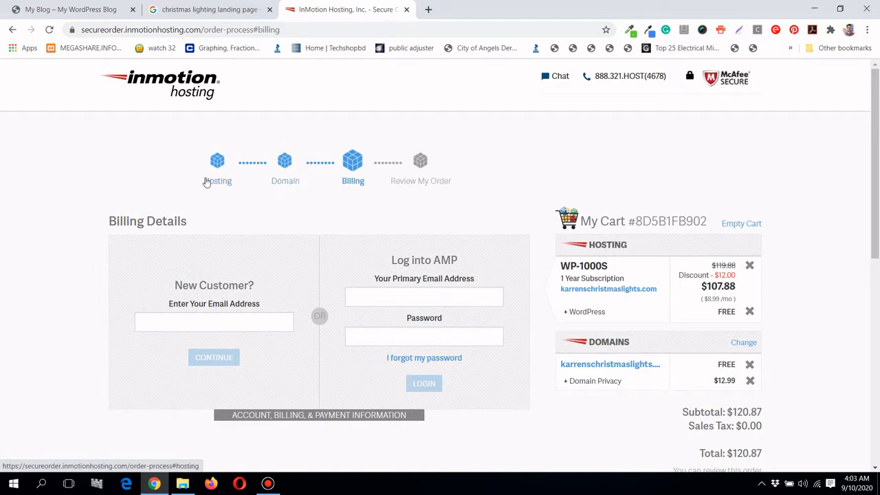
{"action": "left_click", "coordinate": [428, 10]}
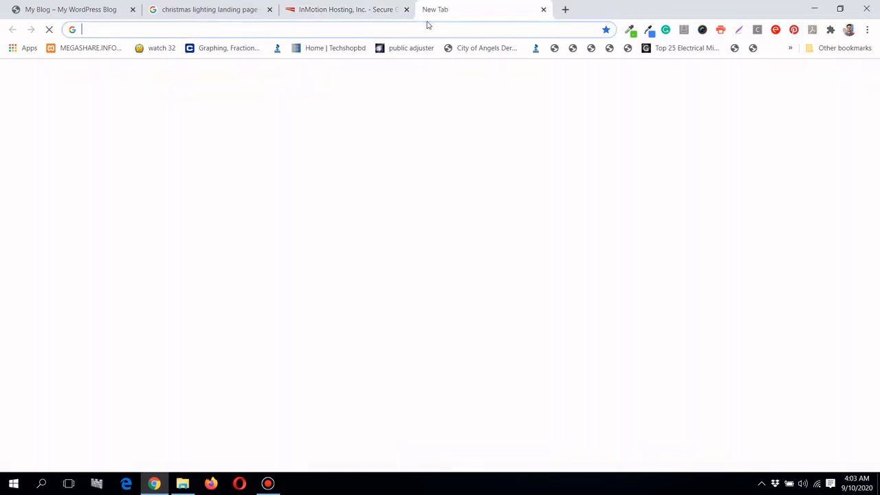
{"action": "left_click", "coordinate": [347, 10]}
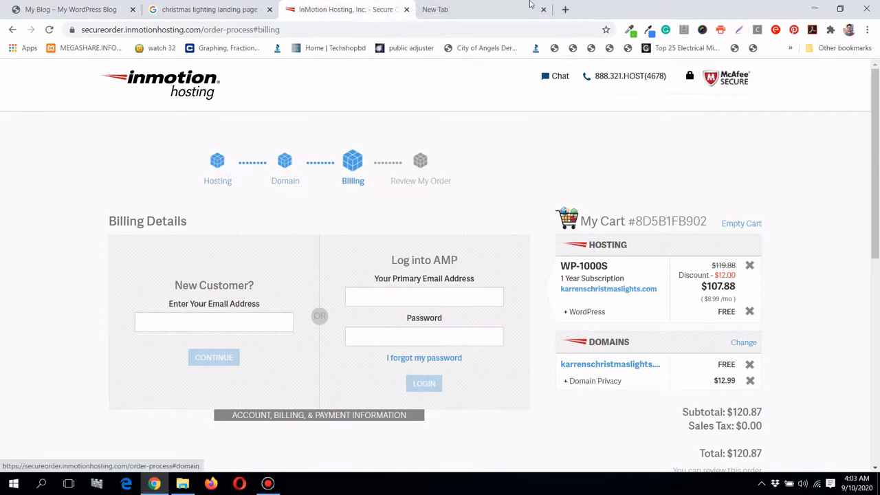
{"action": "left_click", "coordinate": [433, 10]}
{"action": "left_click", "coordinate": [431, 27]}
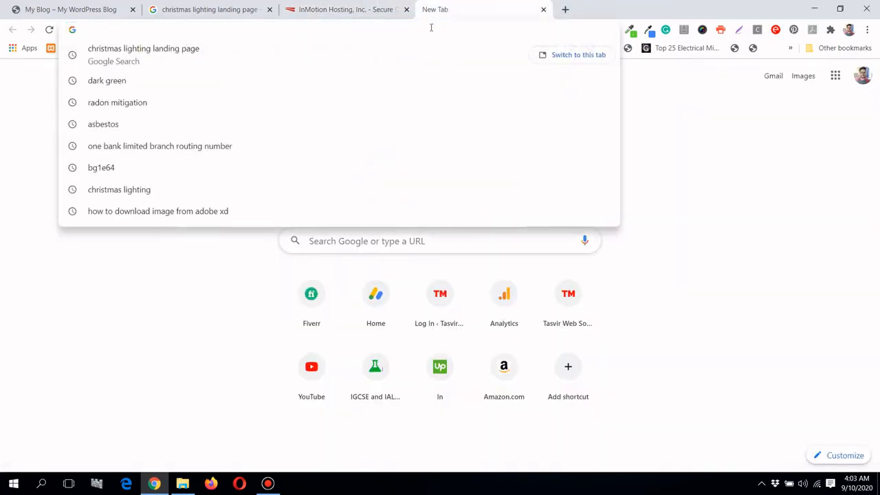
{"action": "type", "text": "brai"}
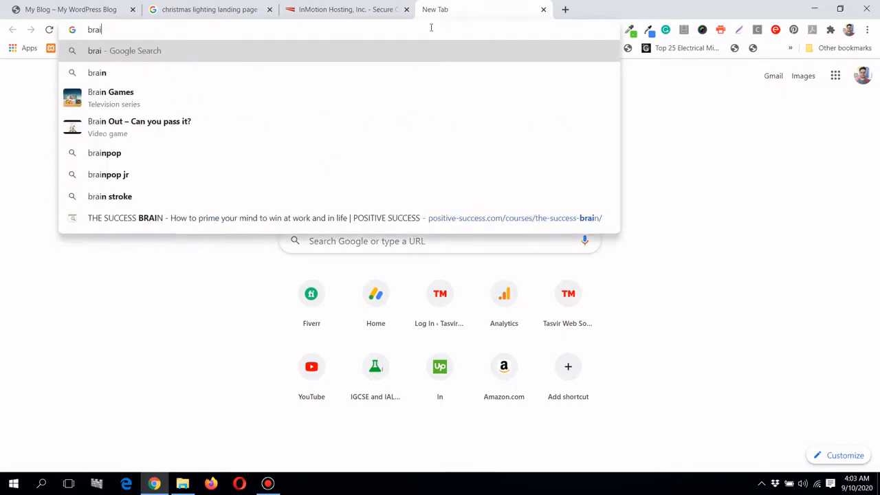
{"action": "type", "text": "n-cle"}
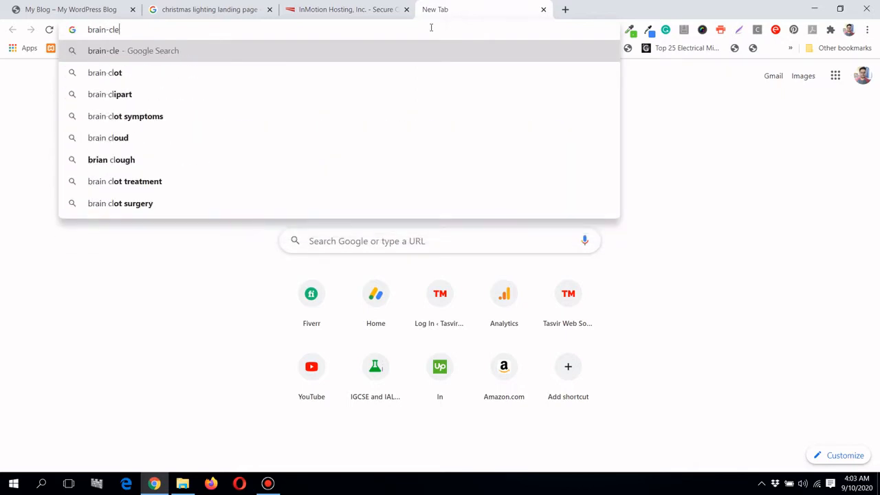
{"action": "type", "text": "ary.c"}
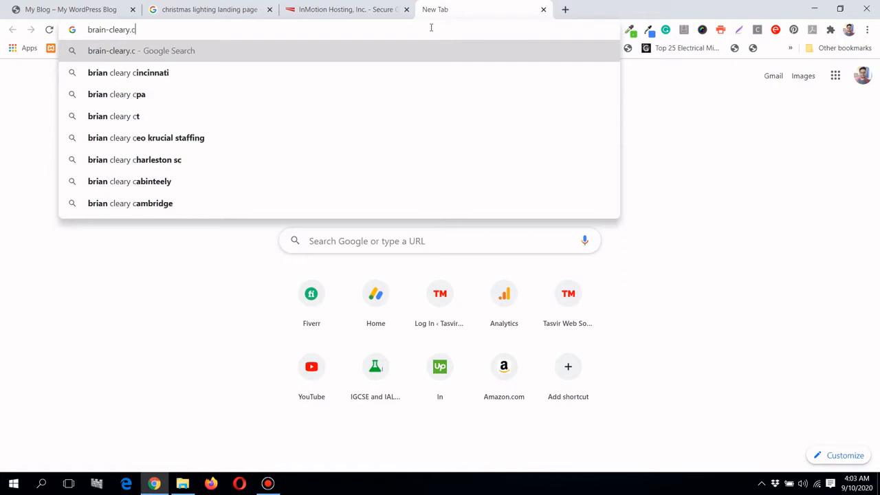
{"action": "type", "text": "om"}
{"action": "key", "text": "Return"}
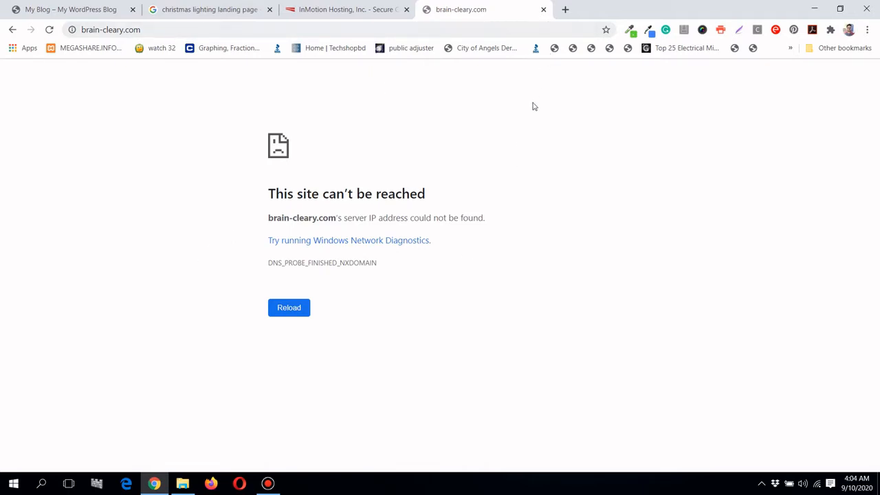
Review the default WordPress blog page at tasvir.services/slider, including its header image and posts section
{"action": "left_click", "coordinate": [81, 11]}
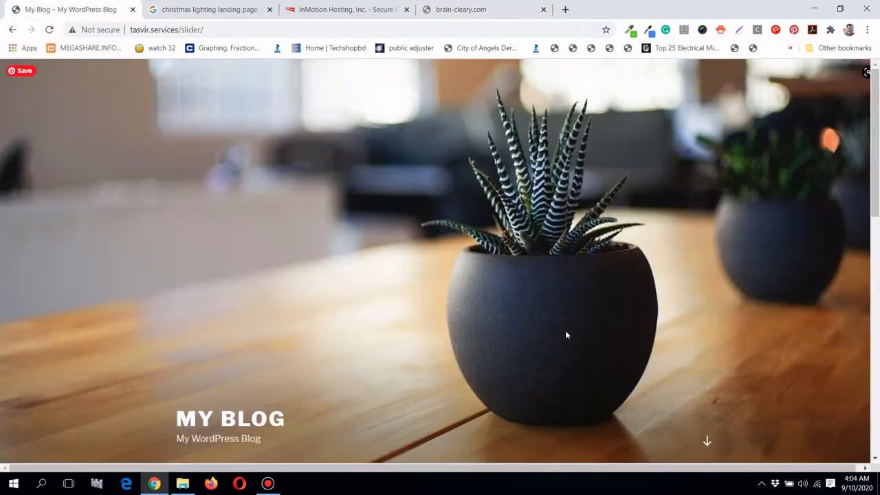
{"action": "scroll", "coordinate": [565, 334], "scroll_direction": "down", "scroll_amount": 4}
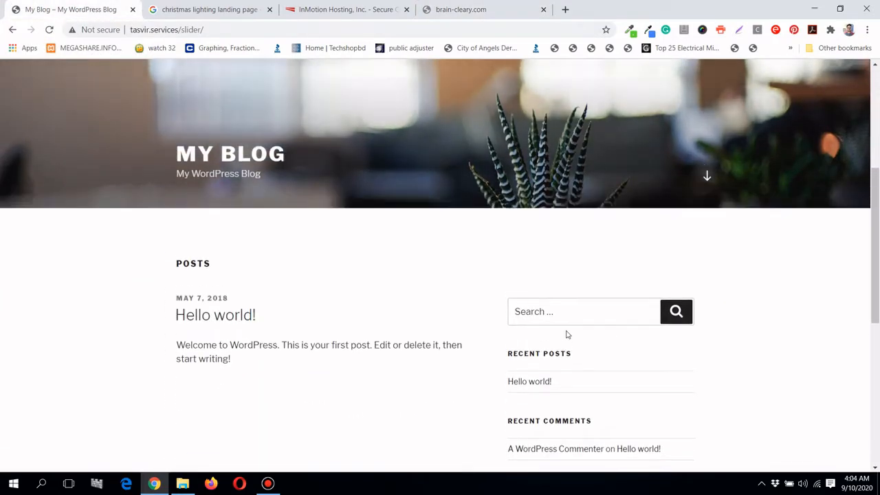
{"action": "scroll", "coordinate": [565, 335], "scroll_direction": "up", "scroll_amount": 3}
{"action": "scroll", "coordinate": [566, 335], "scroll_direction": "up", "scroll_amount": 1}
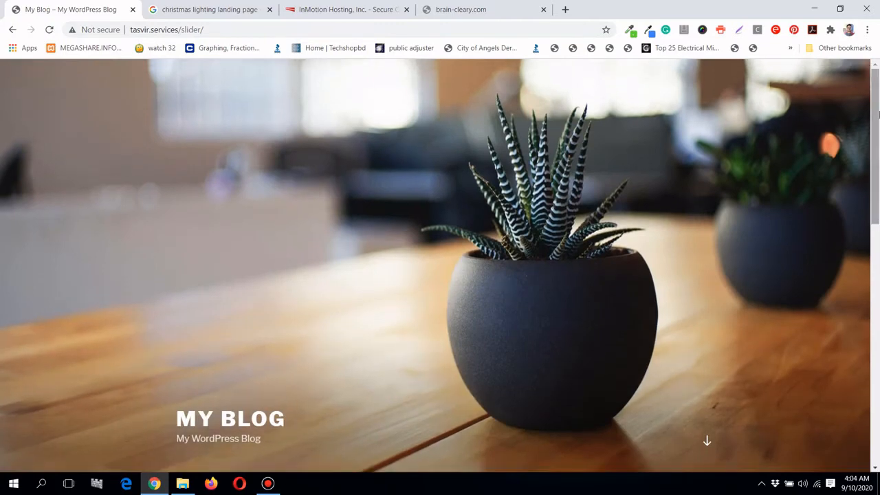
{"action": "mouse_move", "coordinate": [877, 113]}
{"action": "left_mouse_down"}
{"action": "mouse_move", "coordinate": [877, 364]}
{"action": "mouse_move", "coordinate": [877, 102]}
{"action": "left_mouse_up"}
{"action": "left_click_drag", "start_coordinate": [877, 147], "coordinate": [878, 117]}
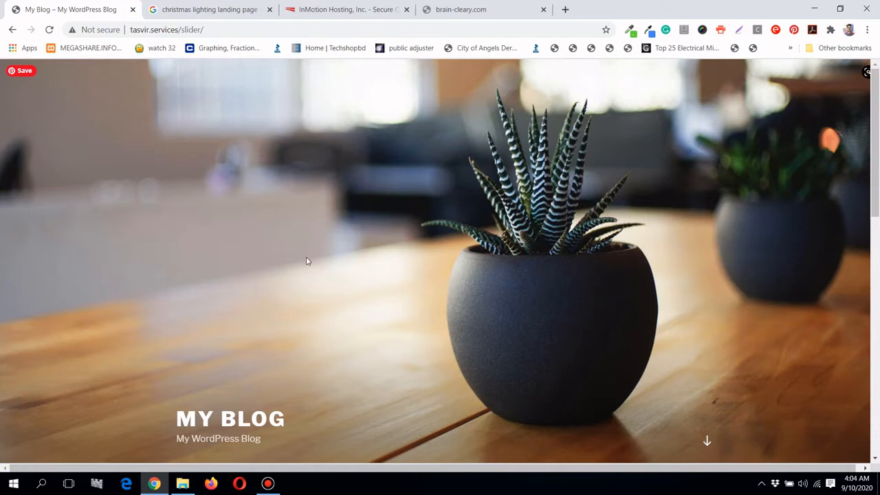
Close the blog page, load philipsinterservicecentre.com in place of the unreachable site, and look through its landing page
{"action": "left_click", "coordinate": [132, 10]}
{"action": "left_click", "coordinate": [350, 9]}
{"action": "left_click", "coordinate": [349, 32]}
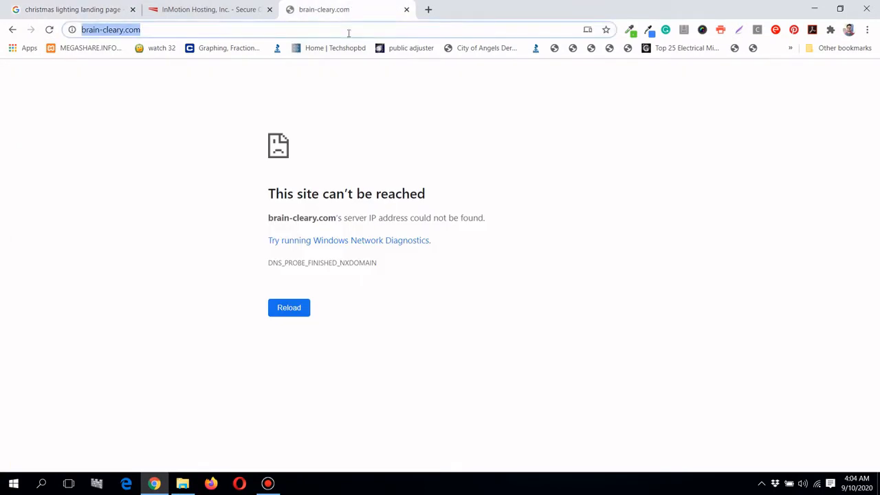
{"action": "type", "text": "philipsinterservicecentre"}
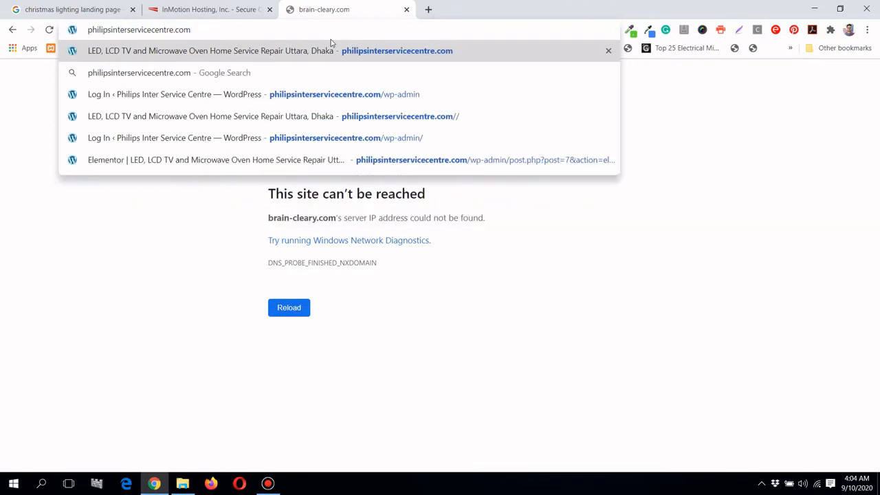
{"action": "key", "text": "Return"}
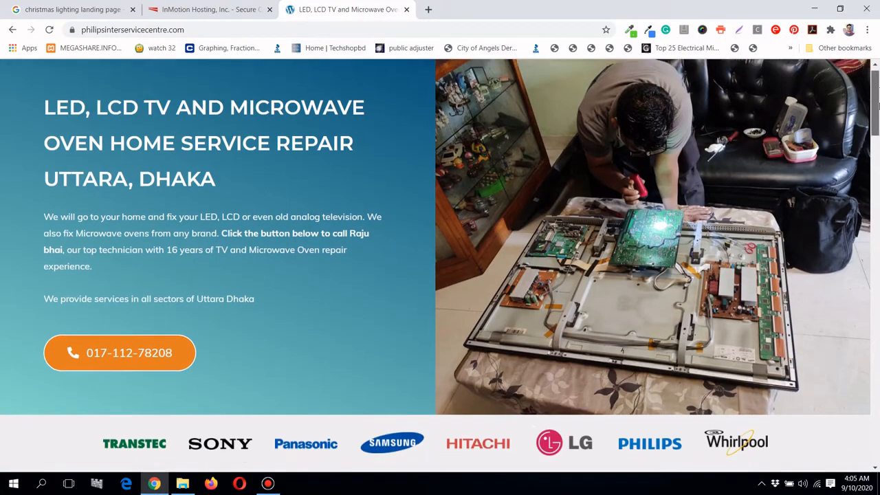
{"action": "left_click_drag", "start_coordinate": [874, 247], "coordinate": [875, 457]}
{"action": "left_click", "coordinate": [877, 276]}
{"action": "key", "text": "Home"}
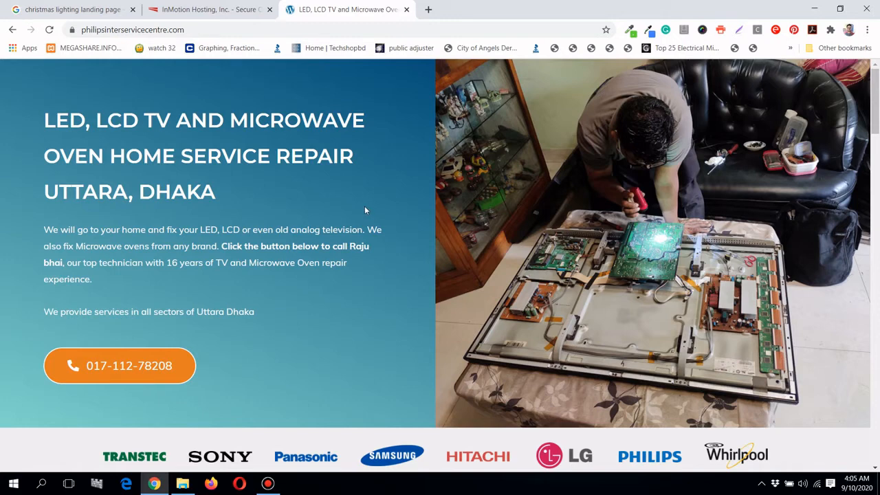
Copy the address of philipsinterservicecentre.com into a new tab and open its wp-admin login page
{"action": "left_click", "coordinate": [237, 29]}
{"action": "right_click", "coordinate": [238, 30]}
{"action": "left_click", "coordinate": [254, 89]}
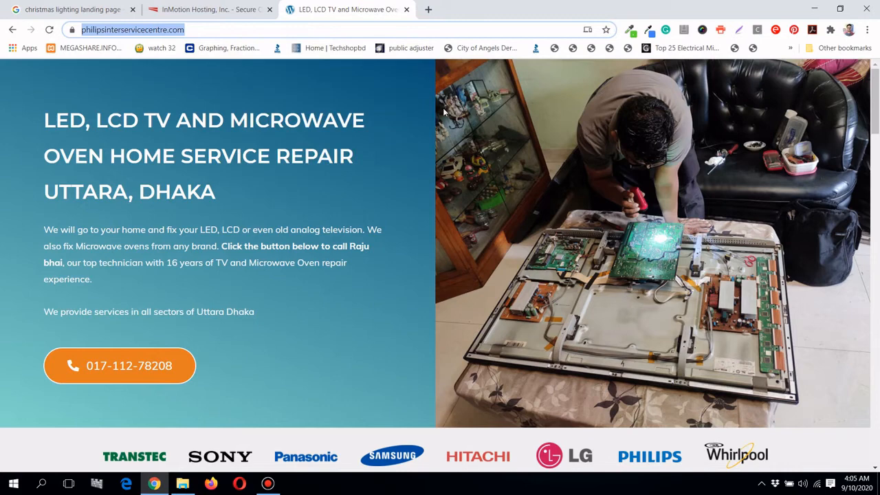
{"action": "left_click", "coordinate": [429, 10]}
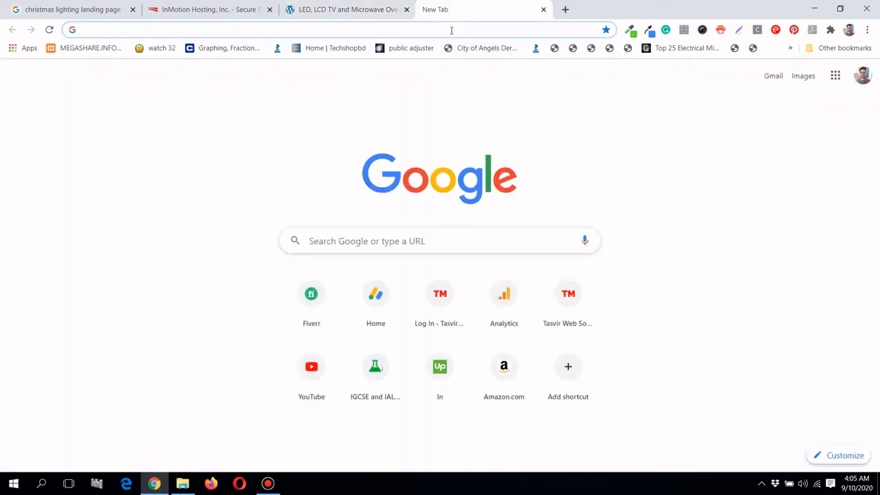
{"action": "right_click", "coordinate": [450, 30]}
{"action": "left_click", "coordinate": [568, 86]}
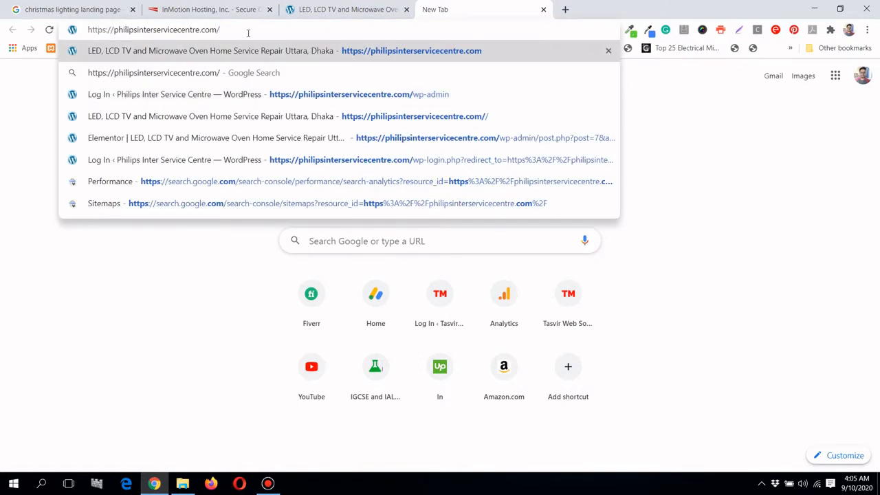
{"action": "type", "text": "wp"}
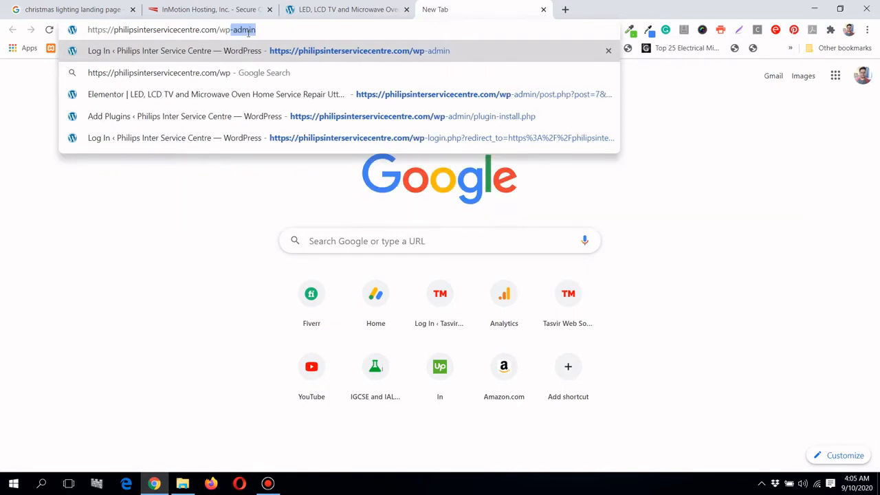
{"action": "type", "text": "-ad"}
{"action": "key", "text": "Return"}
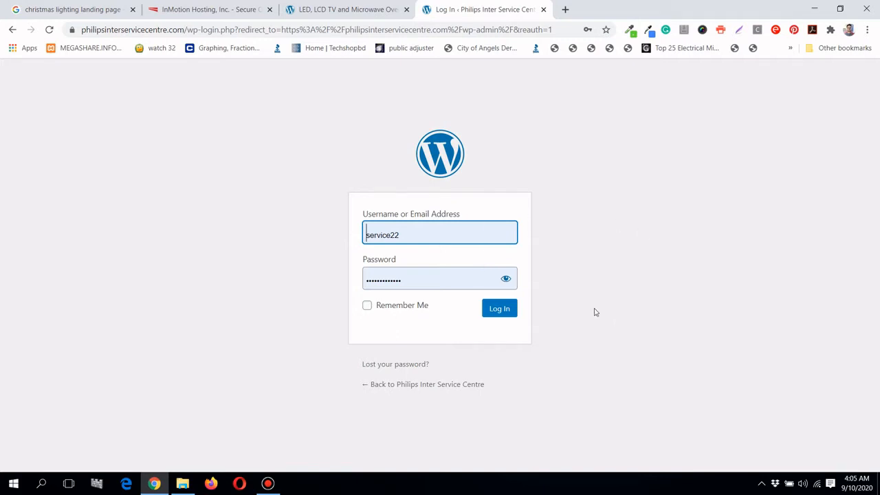
Log in to the WordPress dashboard with the prefilled credentials and dismiss the Elementor Data Updater notice
{"action": "left_click", "coordinate": [512, 315]}
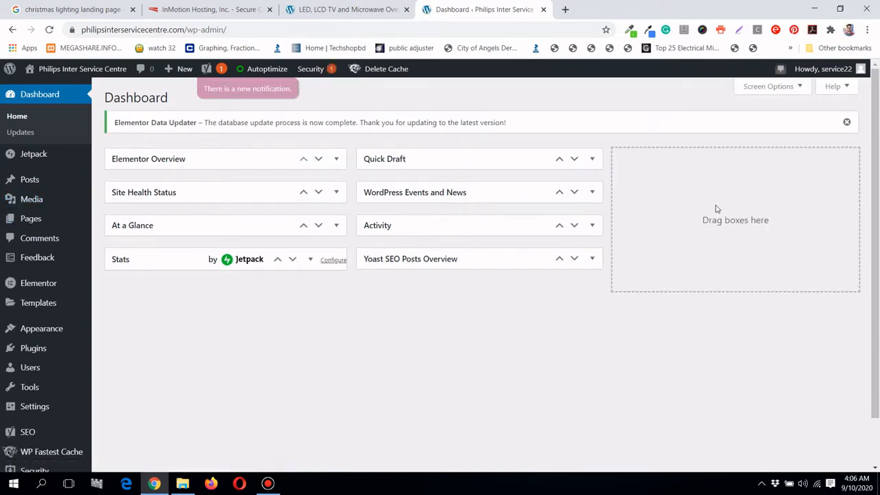
{"action": "left_click", "coordinate": [848, 123]}
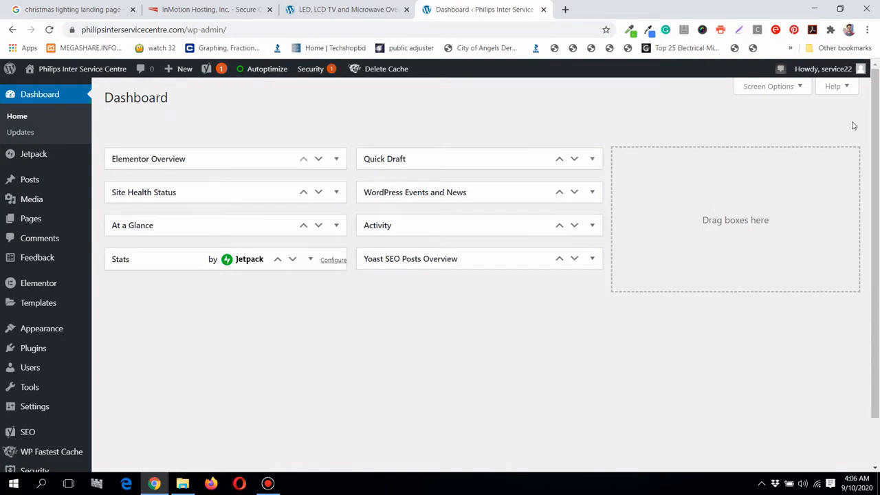
{"action": "left_click", "coordinate": [268, 484]}
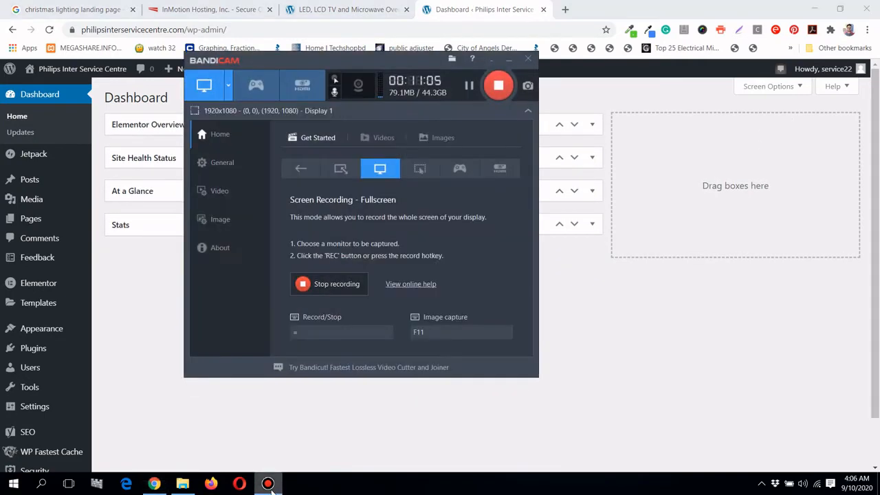
{"action": "left_click", "coordinate": [269, 484]}
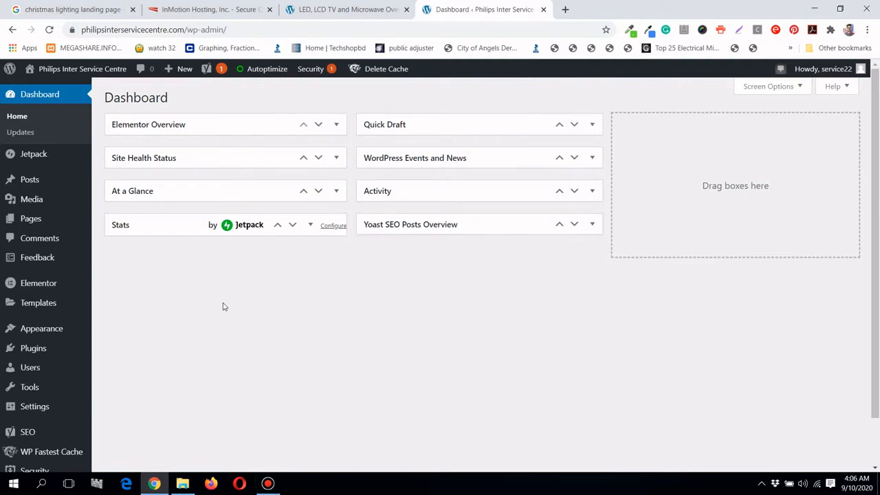
Search the WordPress plugin directory for elementor, then install and activate Essential Addons for Elementor
{"action": "mouse_move", "coordinate": [62, 354]}
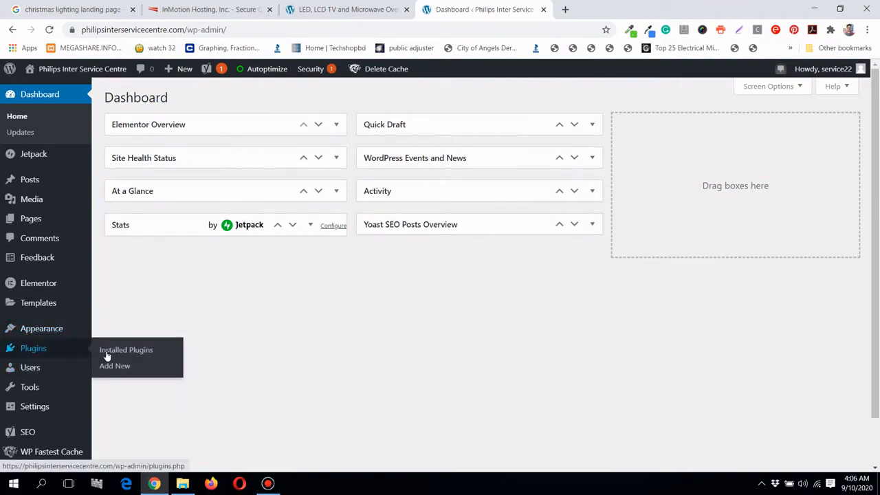
{"action": "left_click", "coordinate": [123, 367]}
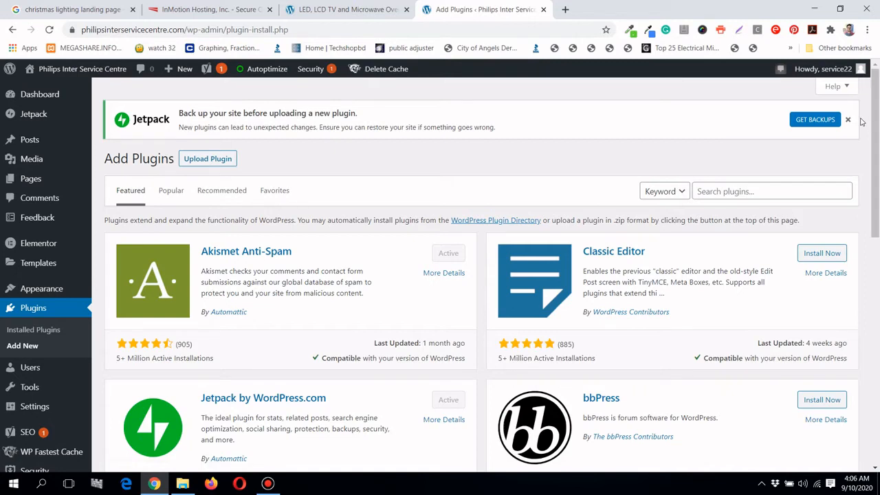
{"action": "left_click", "coordinate": [849, 120]}
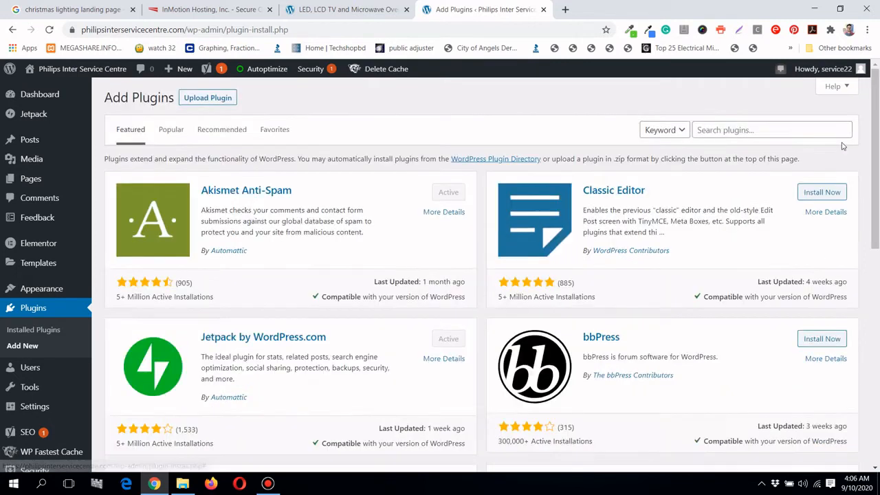
{"action": "left_click", "coordinate": [800, 130]}
{"action": "type", "text": "elem"}
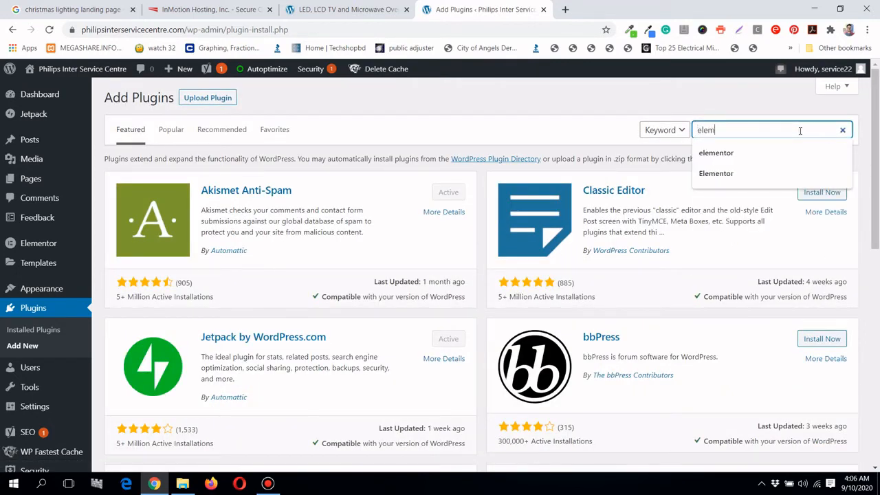
{"action": "type", "text": "entor"}
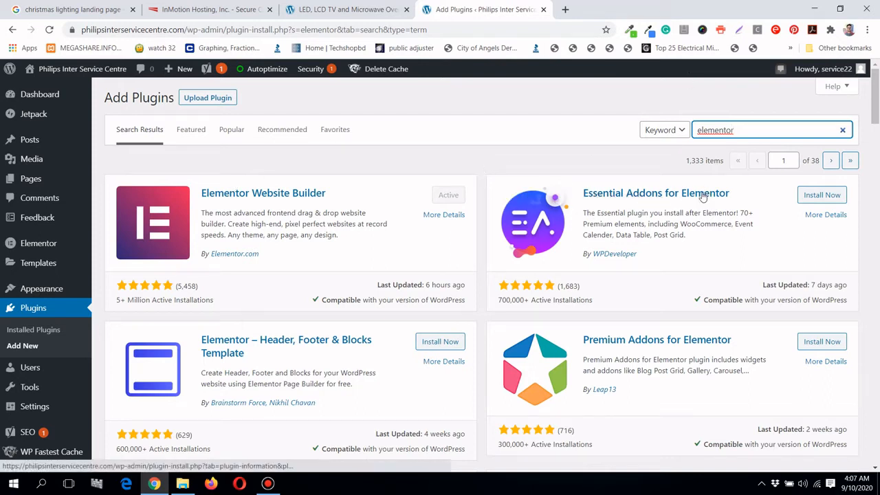
{"action": "left_click", "coordinate": [830, 197]}
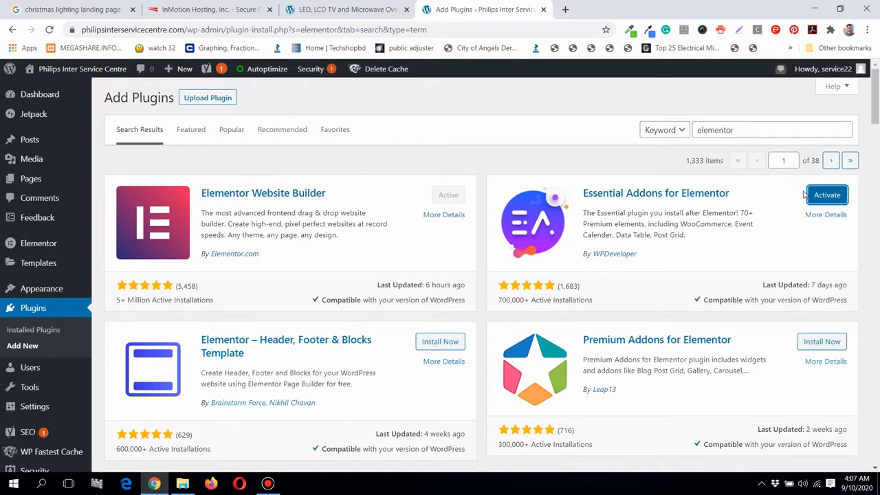
{"action": "left_click", "coordinate": [828, 197]}
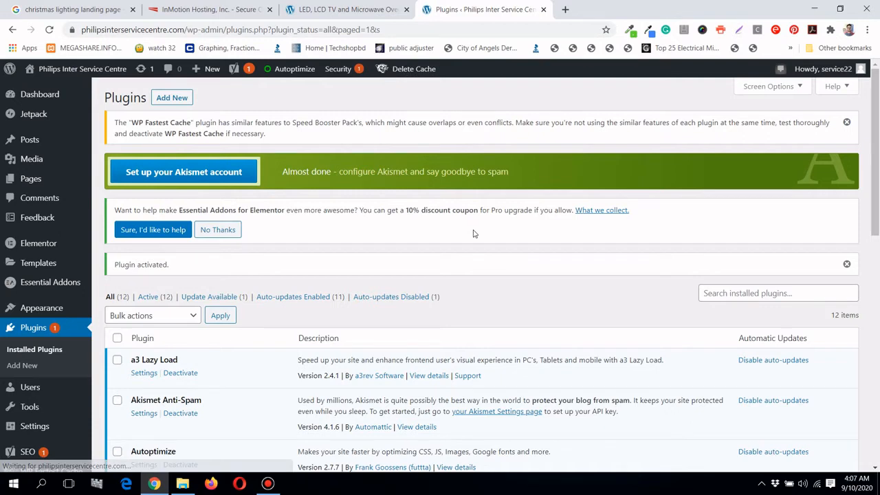
Deactivate the Elementor Pro plugin in the list of installed plugins
{"action": "scroll", "coordinate": [473, 234], "scroll_direction": "down", "scroll_amount": 5}
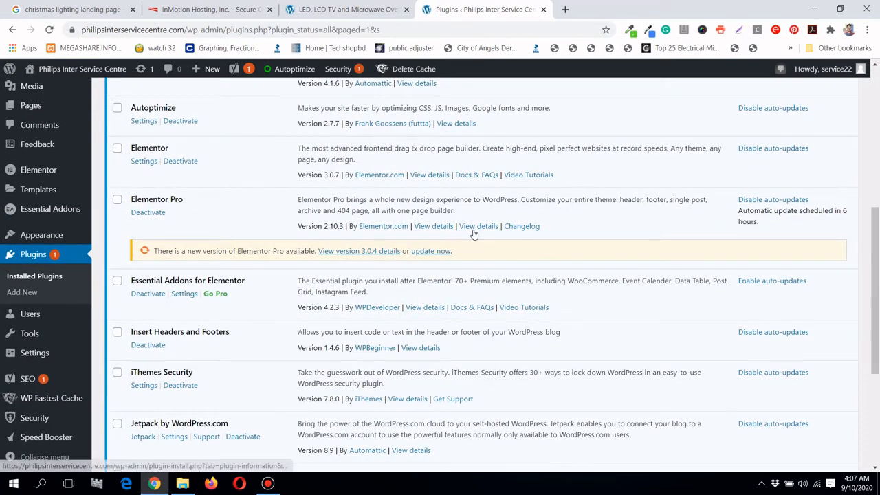
{"action": "scroll", "coordinate": [473, 234], "scroll_direction": "up", "scroll_amount": 1}
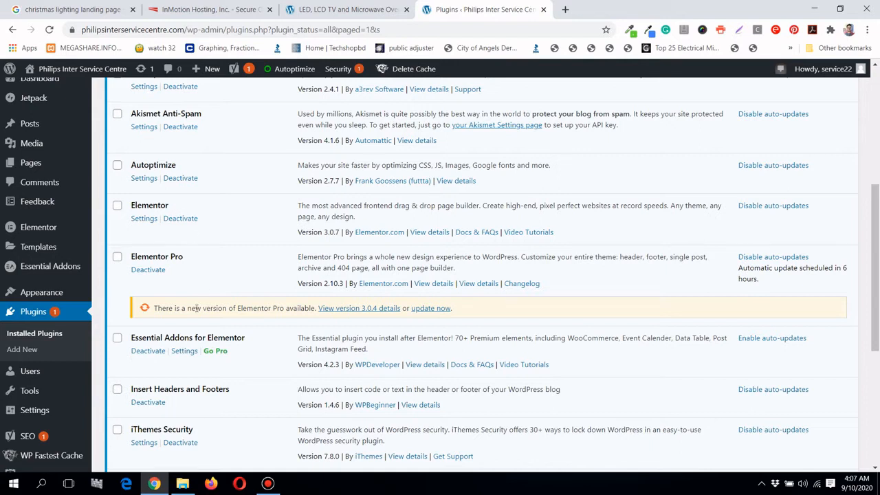
{"action": "left_click", "coordinate": [148, 269]}
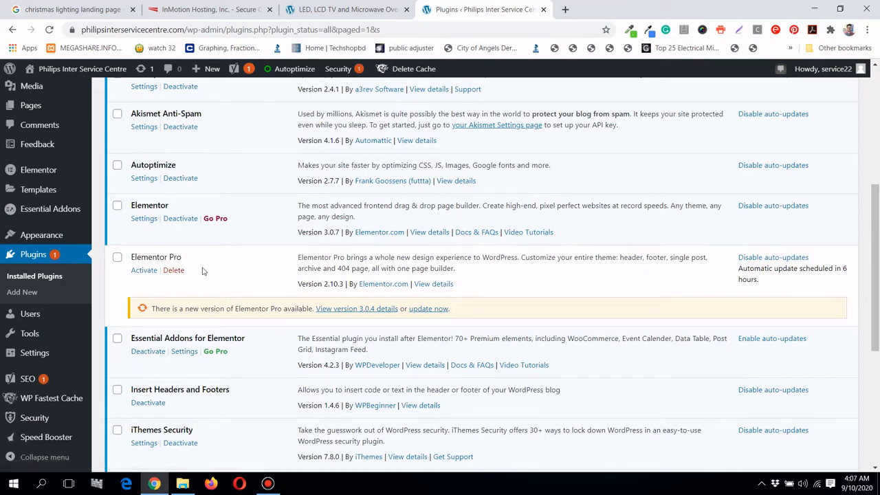
Search the WordPress plugin directory for yoast, and open the overview of installed themes
{"action": "scroll", "coordinate": [203, 271], "scroll_direction": "up", "scroll_amount": 1}
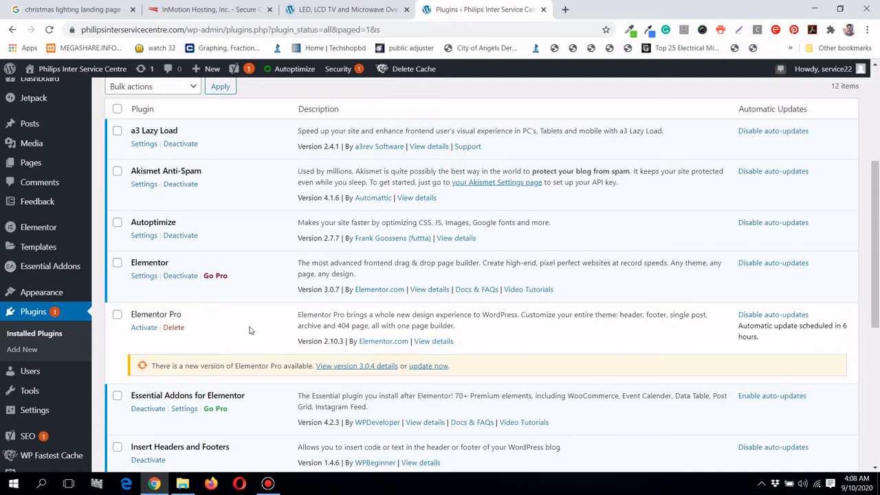
{"action": "scroll", "coordinate": [250, 331], "scroll_direction": "up", "scroll_amount": 4}
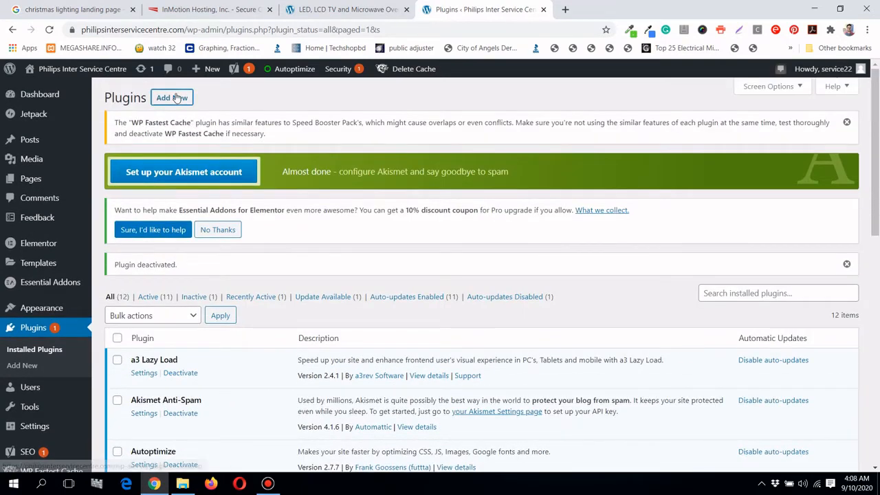
{"action": "left_click", "coordinate": [177, 98]}
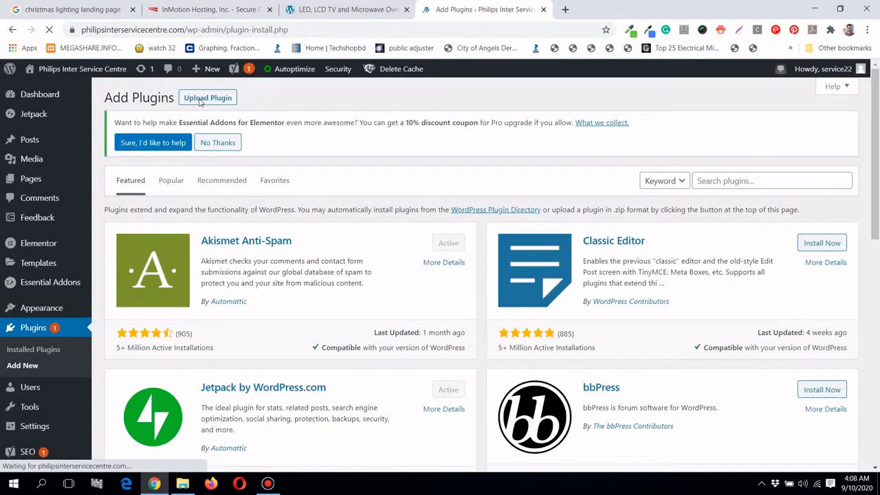
{"action": "left_click", "coordinate": [771, 182]}
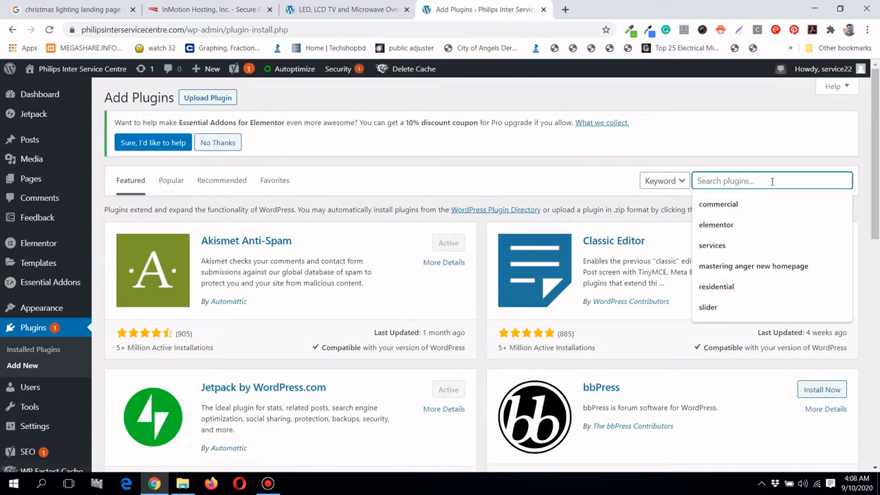
{"action": "type", "text": "yoas"}
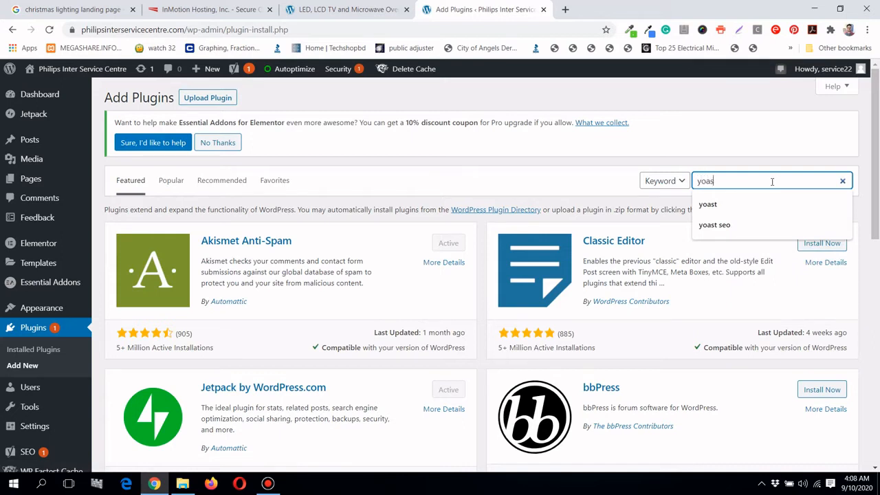
{"action": "type", "text": "t"}
{"action": "key", "text": "Return"}
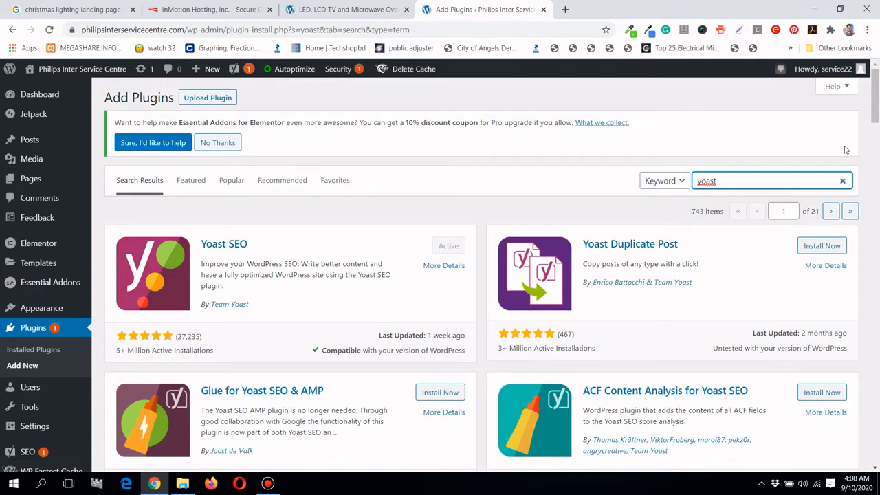
{"action": "mouse_move", "coordinate": [75, 313]}
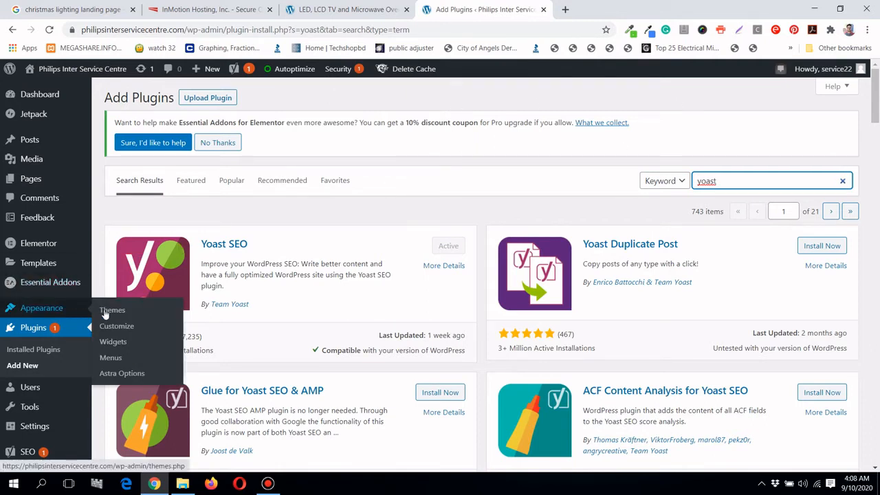
{"action": "left_click", "coordinate": [107, 311]}
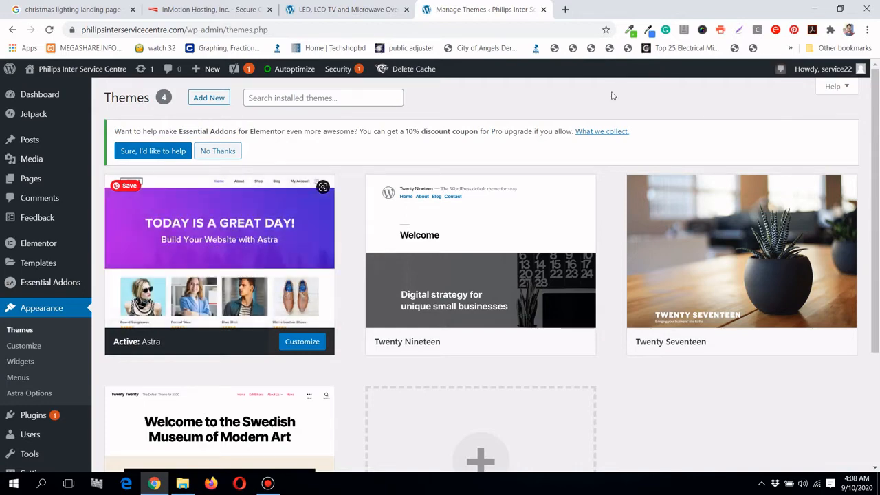
Add a new page from the pages list and title it Karren's Christmas Lighting
{"action": "mouse_move", "coordinate": [25, 179]}
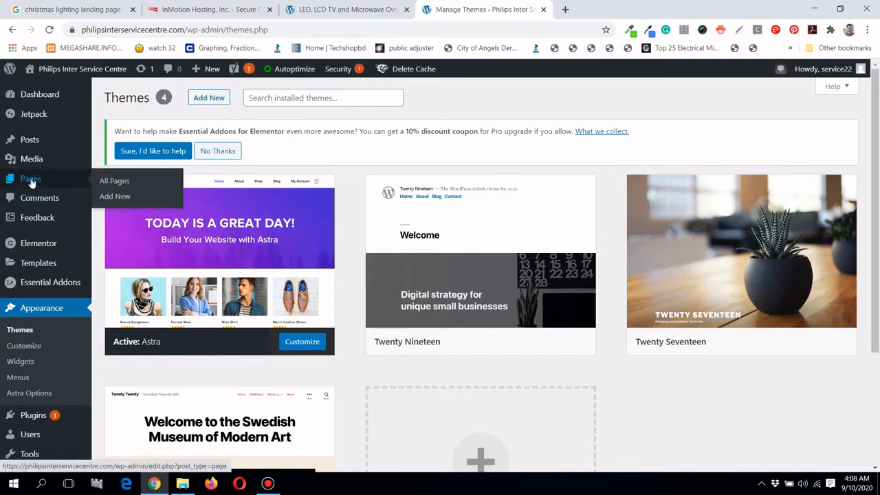
{"action": "left_click", "coordinate": [110, 182]}
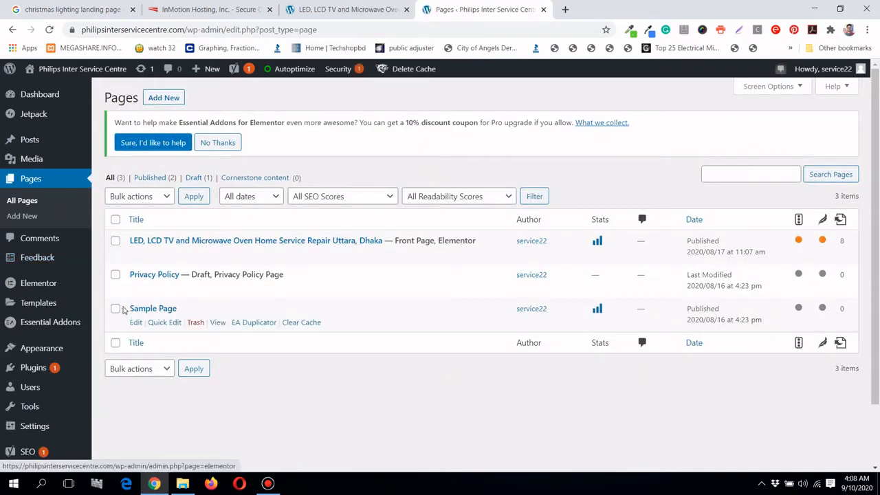
{"action": "left_click", "coordinate": [177, 99]}
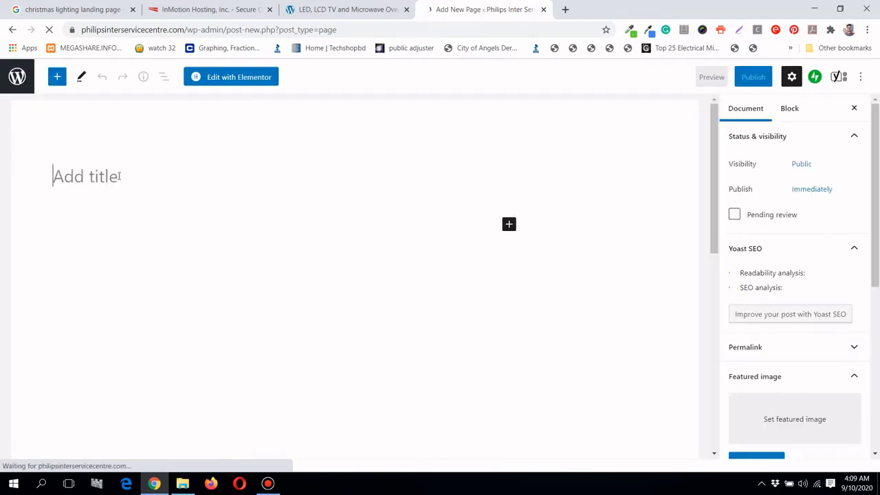
{"action": "type", "text": "K"}
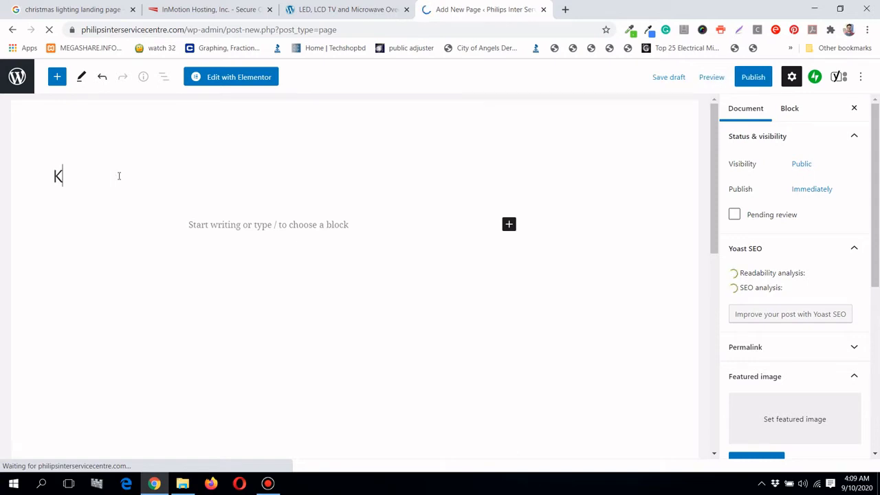
{"action": "type", "text": "arren's Chris"}
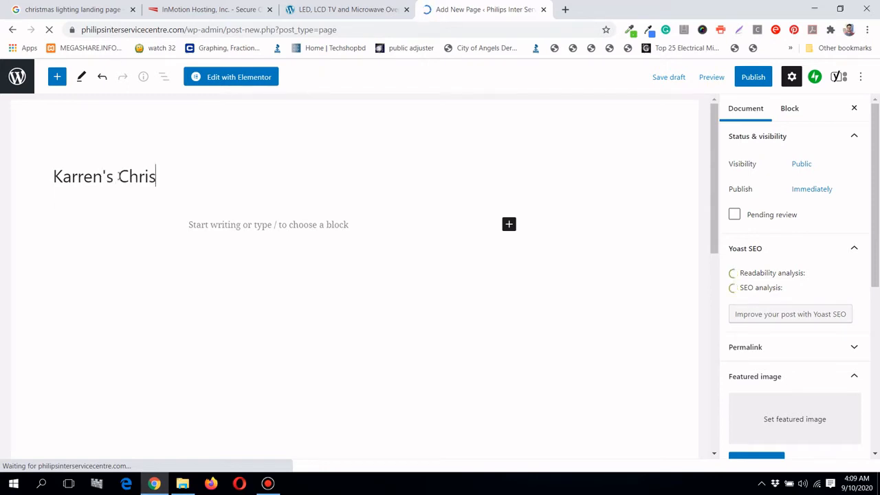
{"action": "type", "text": "t"}
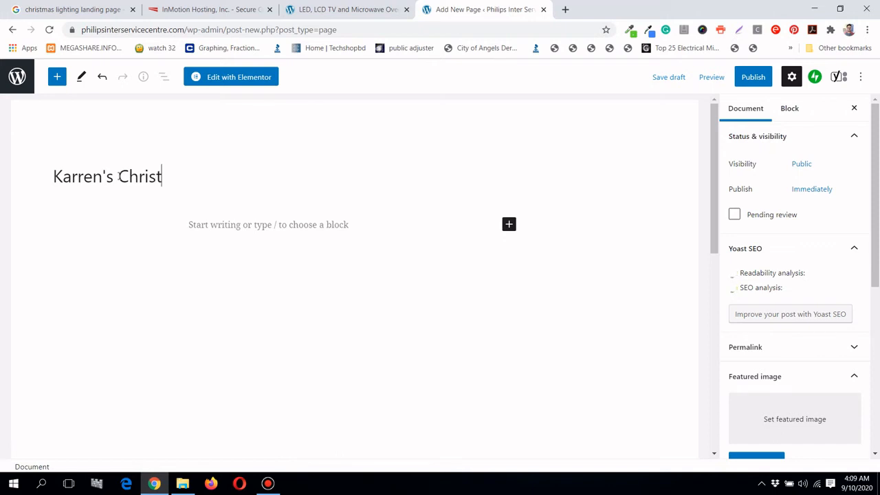
{"action": "type", "text": "mas "}
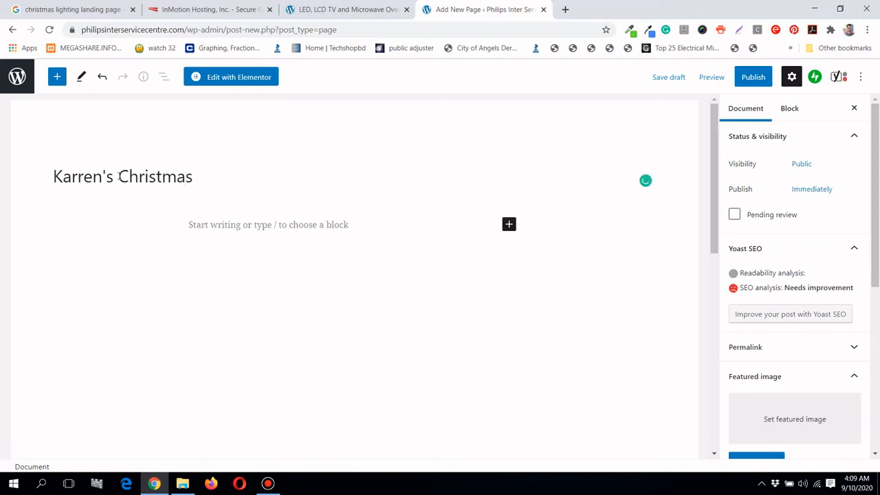
{"action": "type", "text": "Ligt"}
{"action": "key", "text": "BackSpace"}
{"action": "type", "text": "h"}
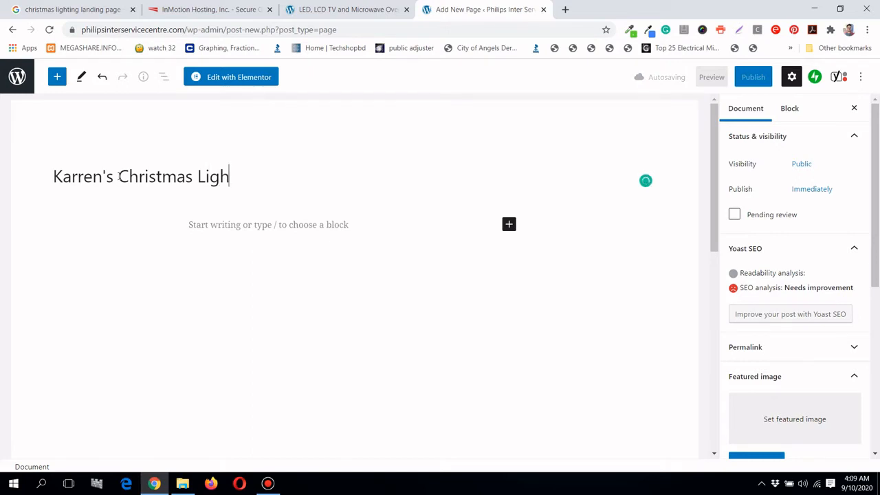
{"action": "type", "text": "ting"}
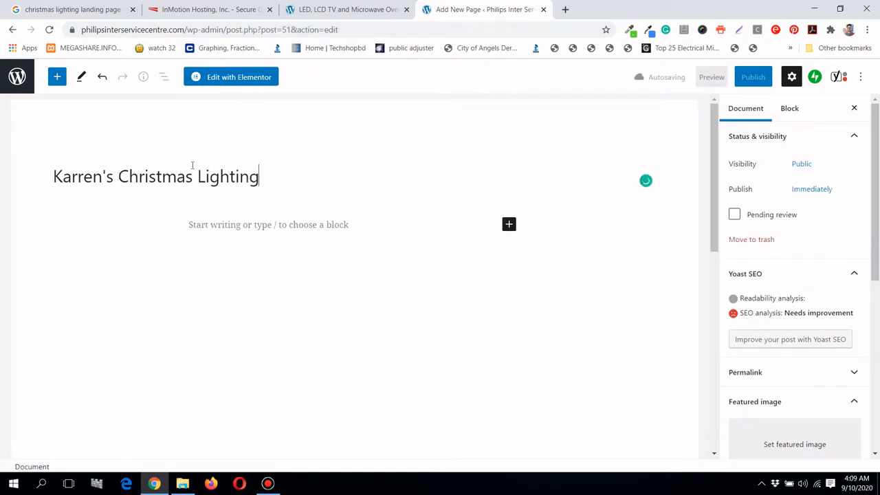
Publish the Karren's Christmas Lighting page and open it for editing with Elementor
{"action": "left_click", "coordinate": [267, 484]}
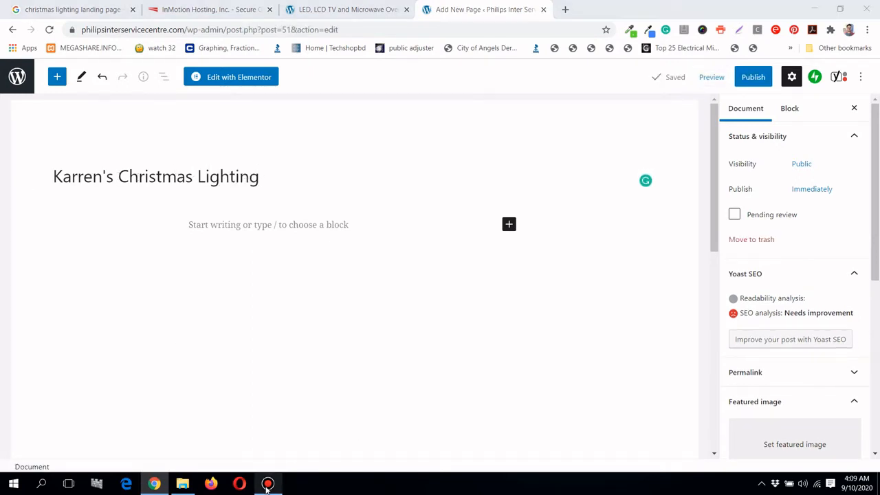
{"action": "left_click", "coordinate": [267, 484]}
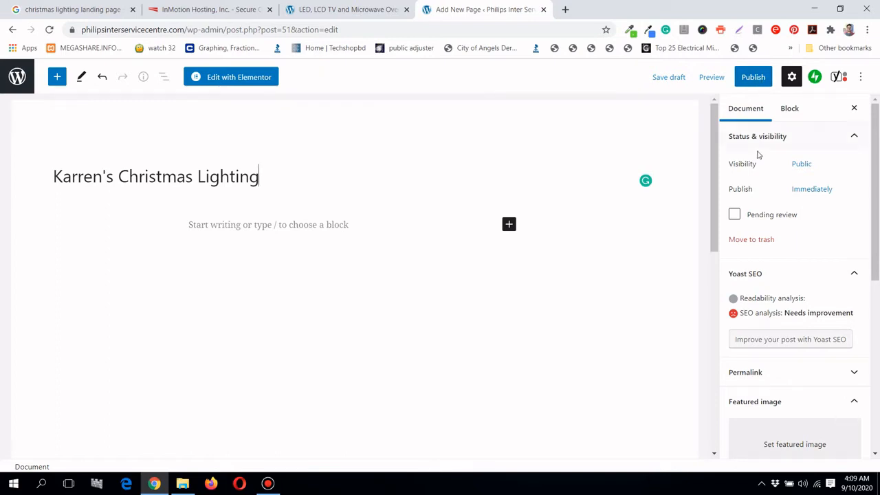
{"action": "left_click", "coordinate": [749, 78]}
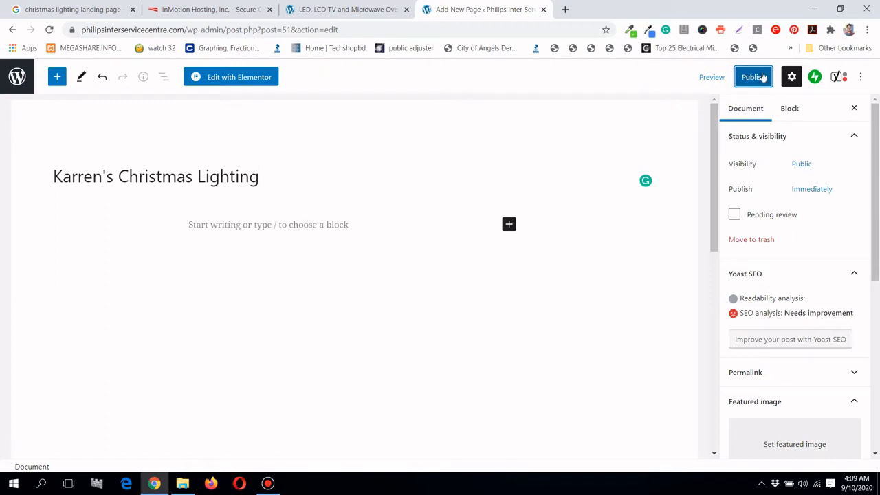
{"action": "left_click", "coordinate": [762, 76]}
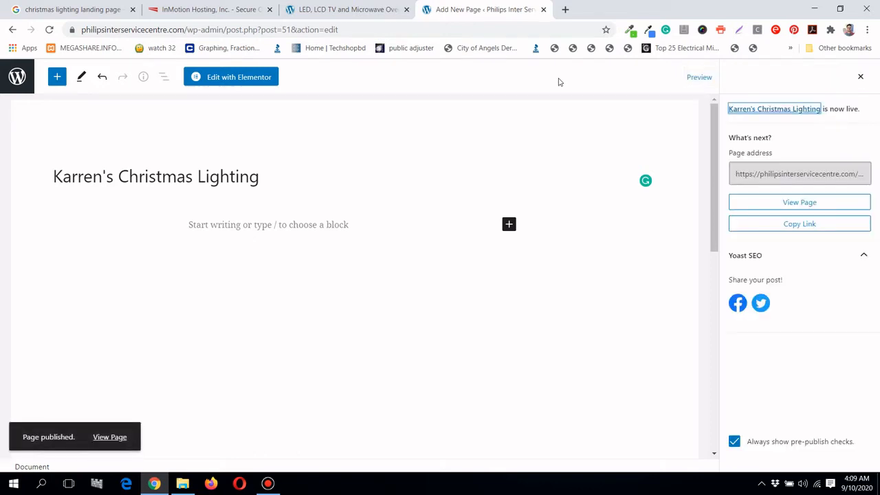
{"action": "left_click", "coordinate": [246, 81]}
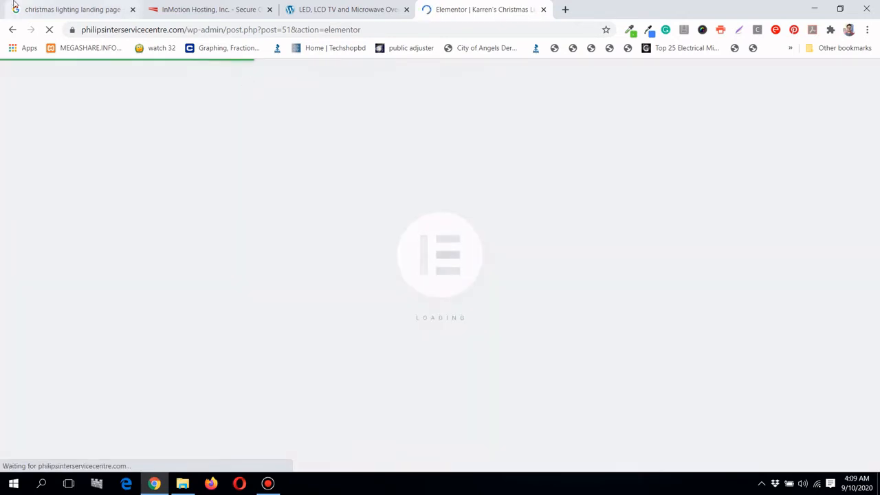
Move the christmas lighting landing page search tab beside the Elementor tab and review the Christmas Pro's Lighting reference design
{"action": "left_click", "coordinate": [78, 9]}
{"action": "left_click_drag", "start_coordinate": [77, 9], "coordinate": [350, 7]}
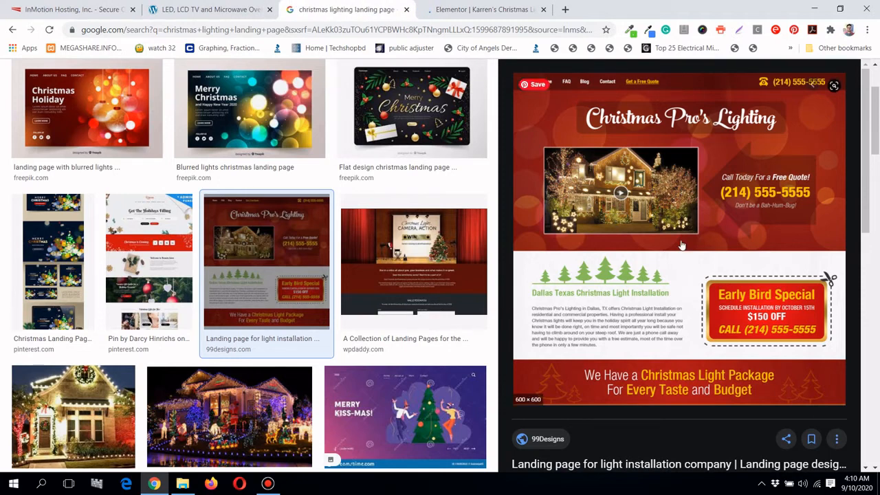
{"action": "left_click", "coordinate": [499, 6]}
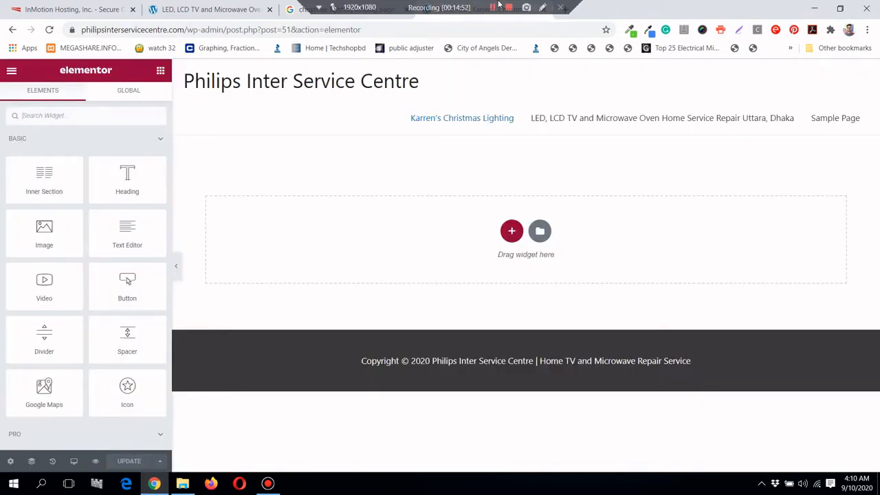
{"action": "left_click", "coordinate": [267, 483]}
{"action": "left_click", "coordinate": [267, 483]}
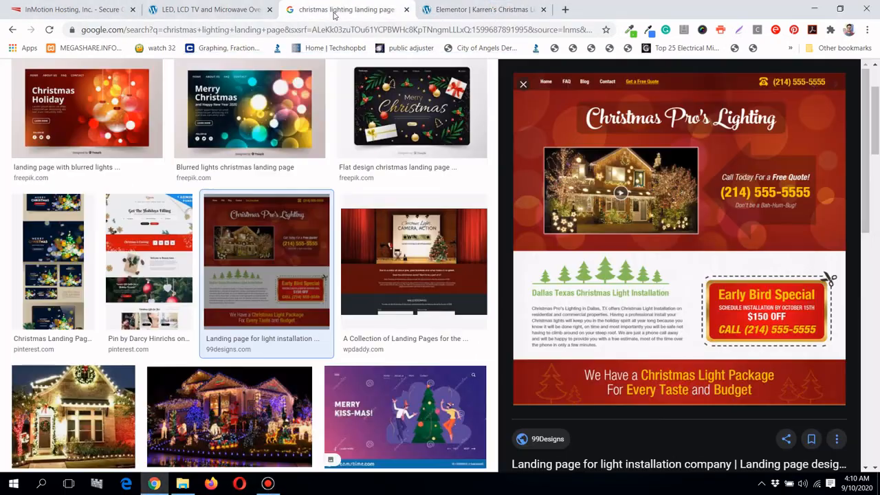
{"action": "left_click", "coordinate": [330, 9]}
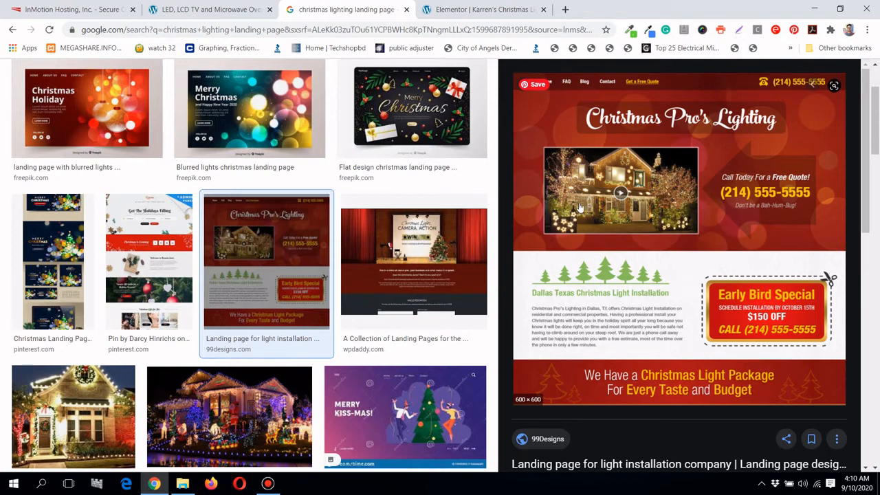
Try to switch the Elementor page layout to Elementor Canvas in the page settings and update the page
{"action": "left_click", "coordinate": [511, 8]}
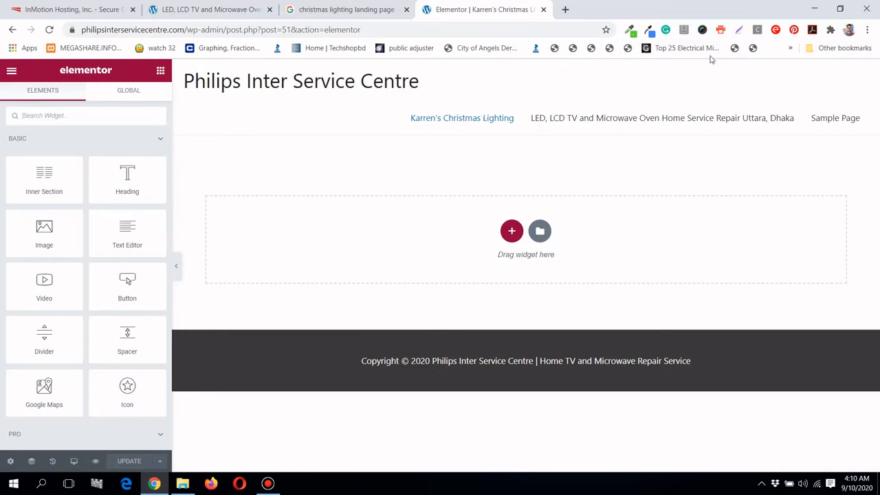
{"action": "left_click", "coordinate": [10, 461]}
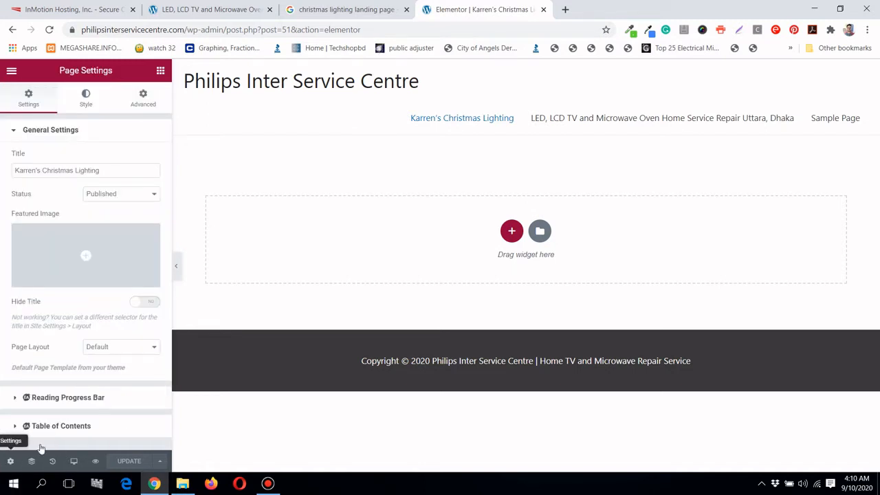
{"action": "left_click", "coordinate": [139, 349]}
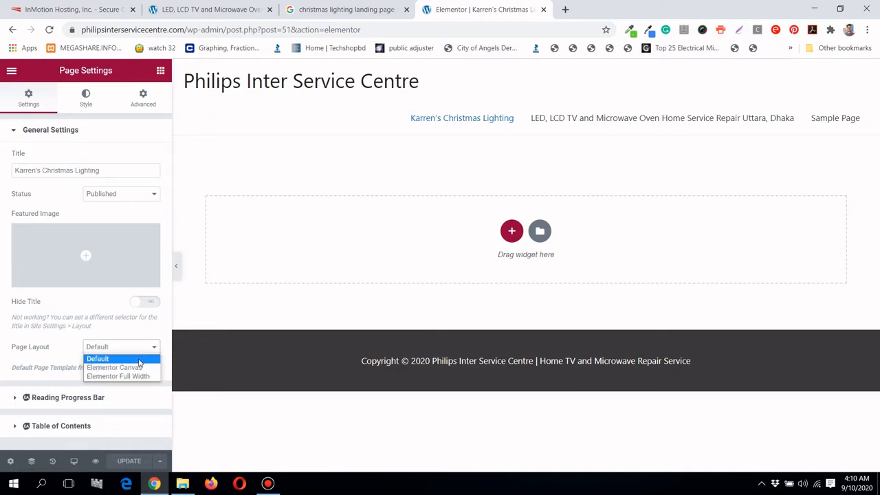
{"action": "left_click", "coordinate": [141, 364]}
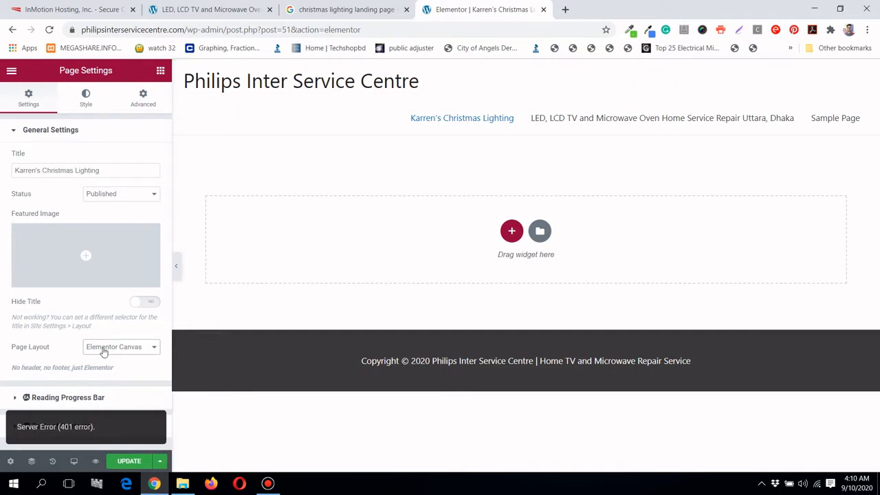
{"action": "left_click", "coordinate": [128, 459]}
{"action": "left_click", "coordinate": [132, 461]}
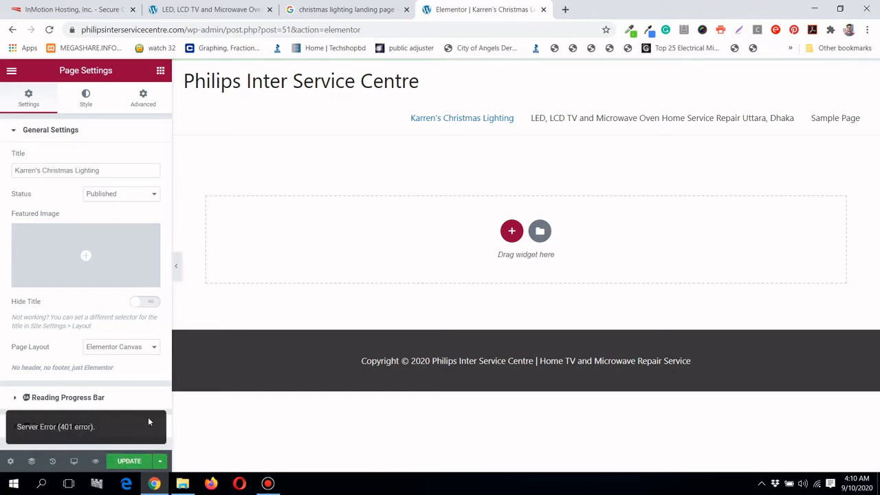
Retry setting the page layout to Elementor Canvas and updating the Karren's Christmas Lighting page
{"action": "left_click", "coordinate": [268, 484]}
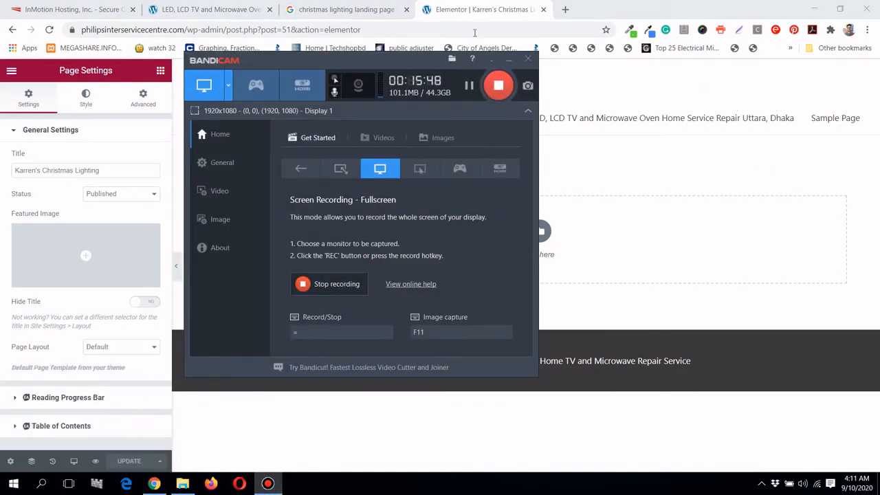
{"action": "left_click", "coordinate": [510, 60]}
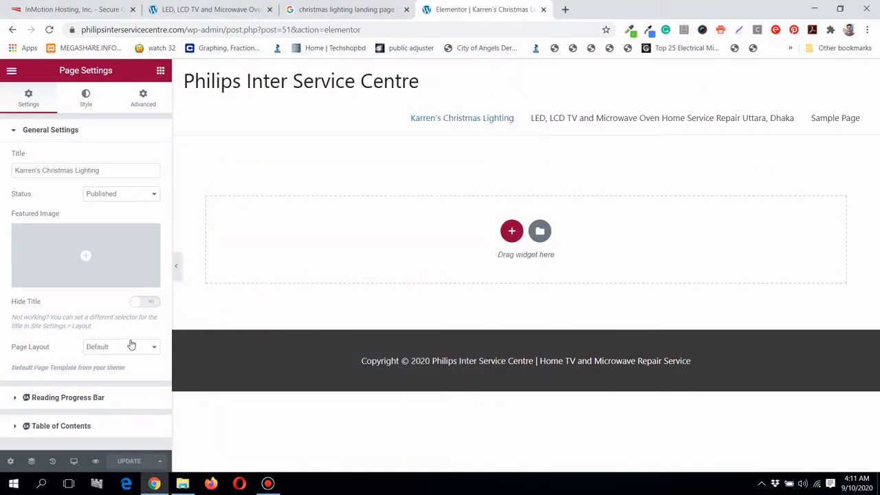
{"action": "left_click", "coordinate": [127, 351]}
{"action": "left_click", "coordinate": [122, 366]}
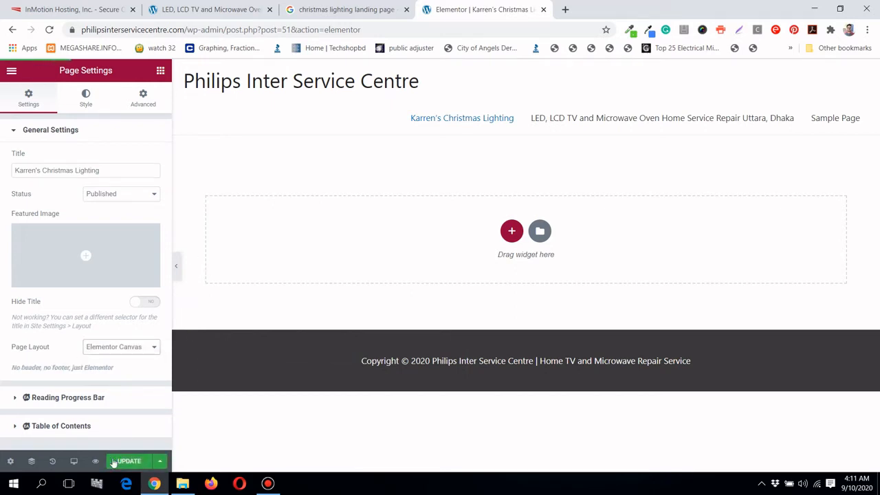
{"action": "left_click", "coordinate": [138, 462]}
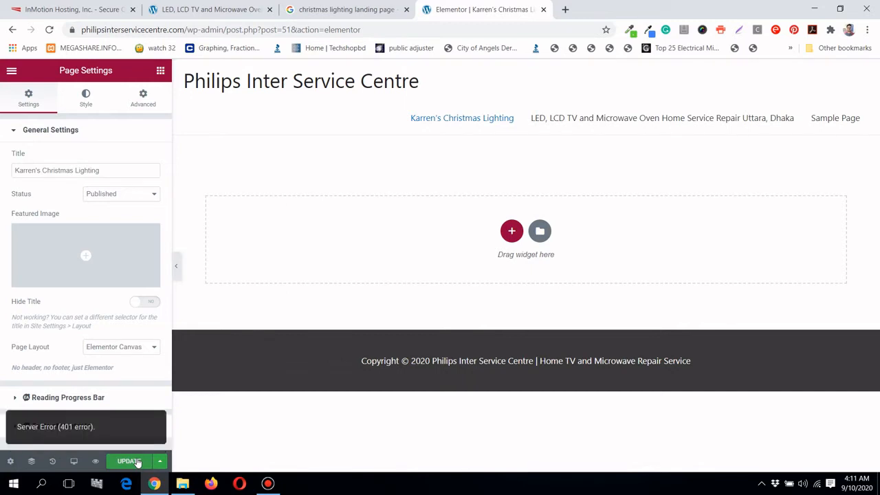
Retry updating the page, then exit the Elementor editor to the WordPress page editor, leaving without saving changes
{"action": "left_click", "coordinate": [139, 467]}
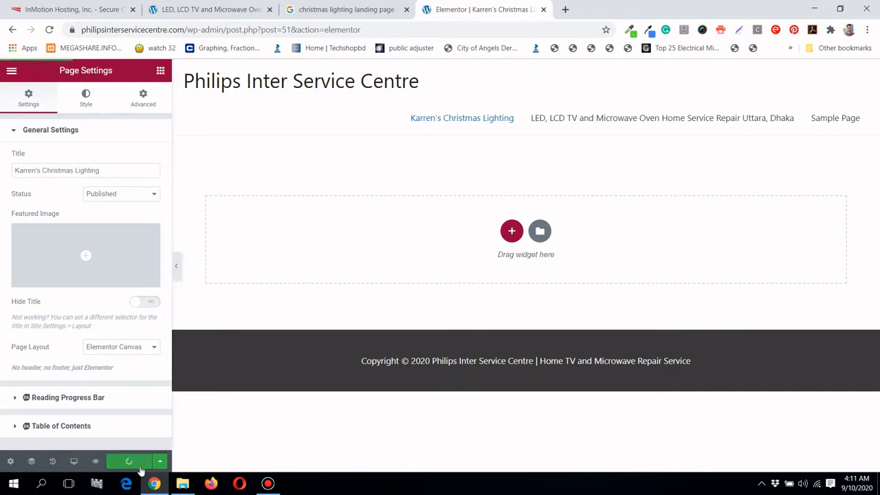
{"action": "left_click", "coordinate": [11, 70]}
{"action": "left_click", "coordinate": [126, 273]}
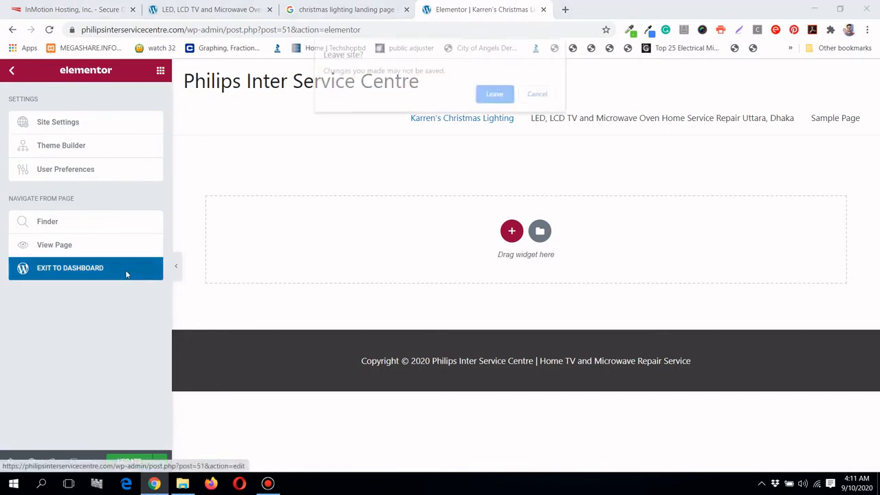
{"action": "left_click", "coordinate": [495, 96]}
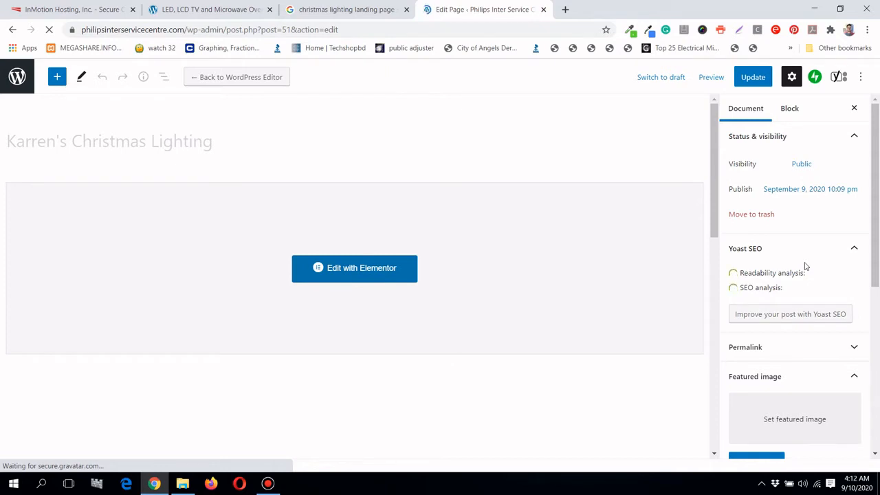
Look at the Content Layout options in the page's Astra settings
{"action": "scroll", "coordinate": [805, 266], "scroll_direction": "down", "scroll_amount": 3}
{"action": "scroll", "coordinate": [806, 266], "scroll_direction": "down", "scroll_amount": 2}
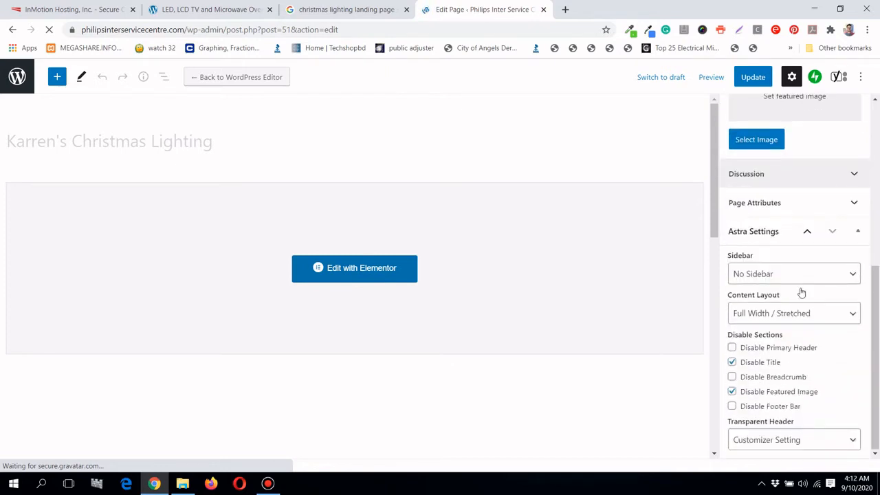
{"action": "left_click", "coordinate": [800, 319]}
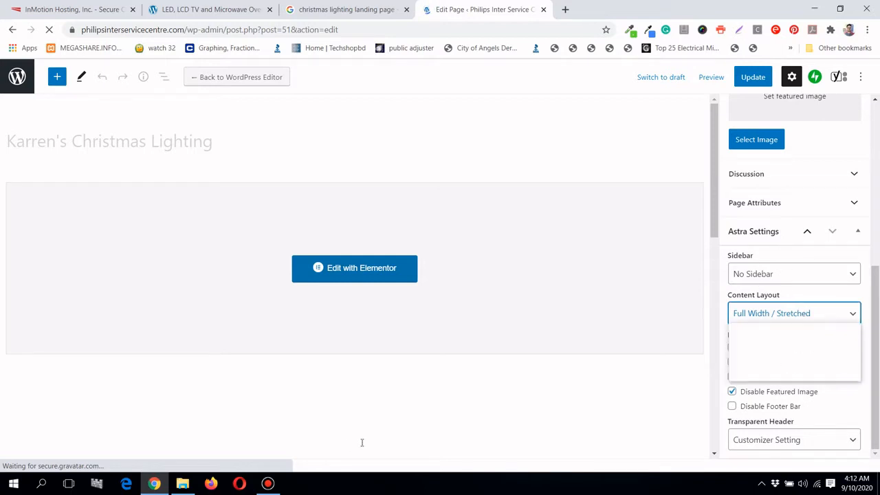
{"action": "left_click", "coordinate": [268, 483]}
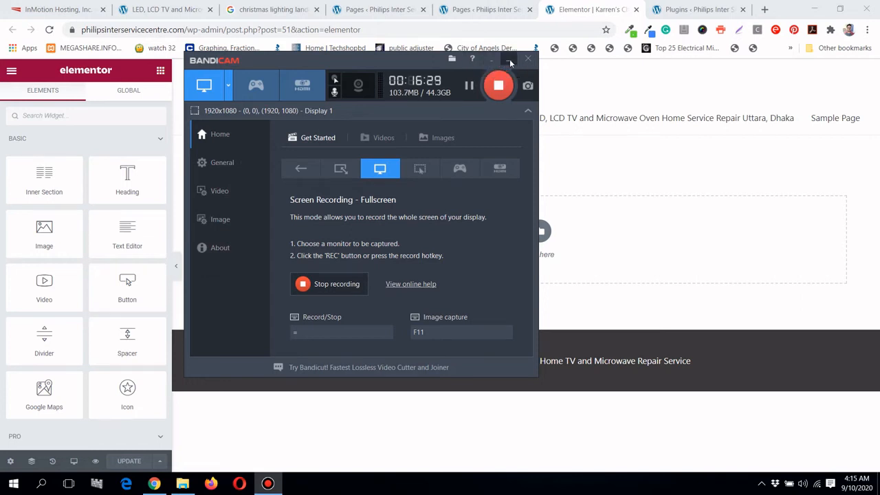
{"action": "left_click", "coordinate": [510, 62]}
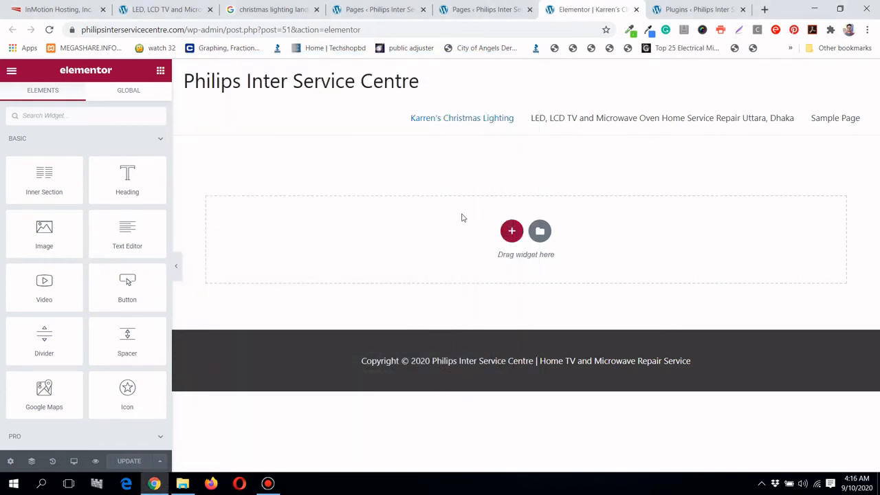
Review which plugins are active in the installed plugins list and return to the Elementor editor
{"action": "left_click", "coordinate": [681, 10]}
{"action": "scroll", "coordinate": [499, 297], "scroll_direction": "down", "scroll_amount": 5}
{"action": "scroll", "coordinate": [499, 302], "scroll_direction": "up", "scroll_amount": 5}
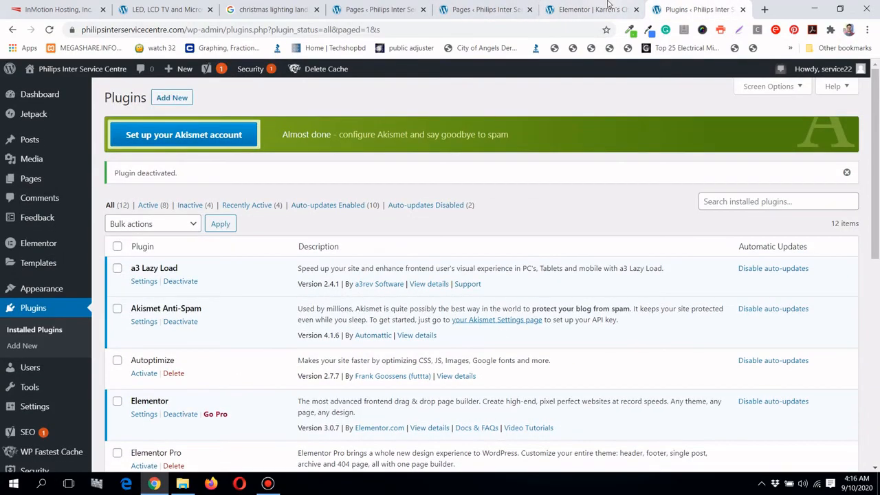
{"action": "left_click", "coordinate": [607, 7]}
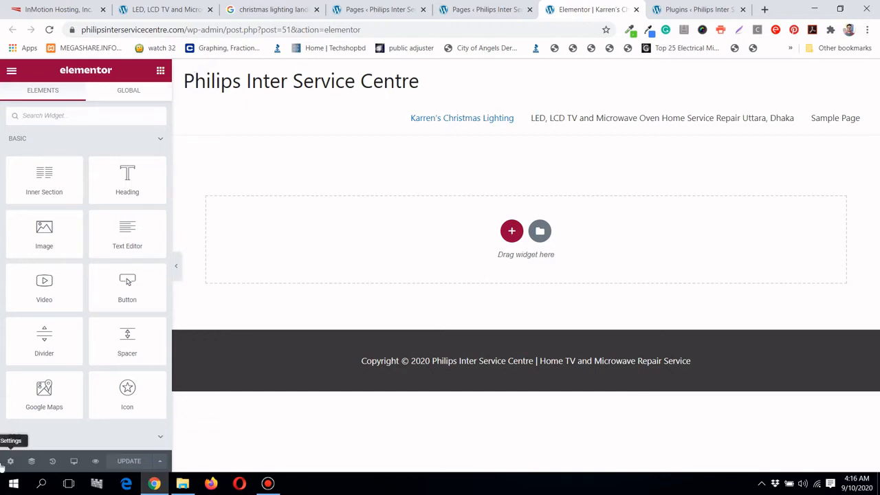
Set the page layout to Elementor Canvas, update the page and reload the editor
{"action": "left_click", "coordinate": [10, 461]}
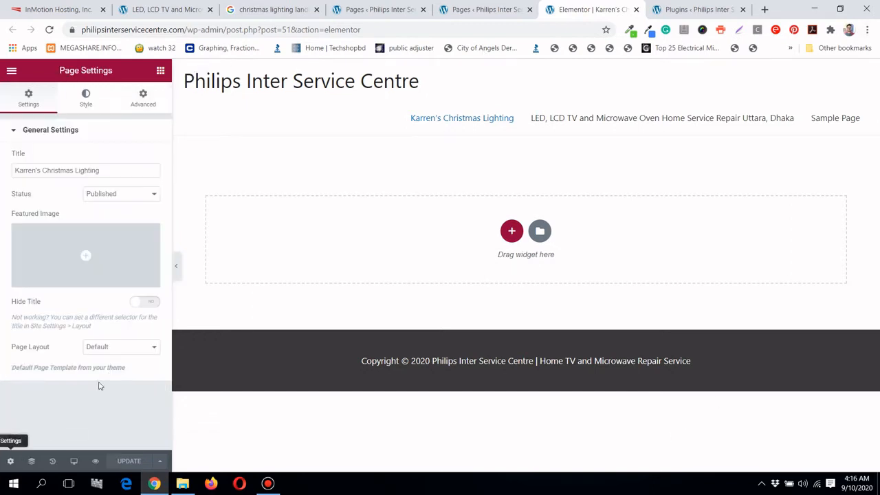
{"action": "left_click", "coordinate": [103, 348]}
{"action": "left_click", "coordinate": [107, 366]}
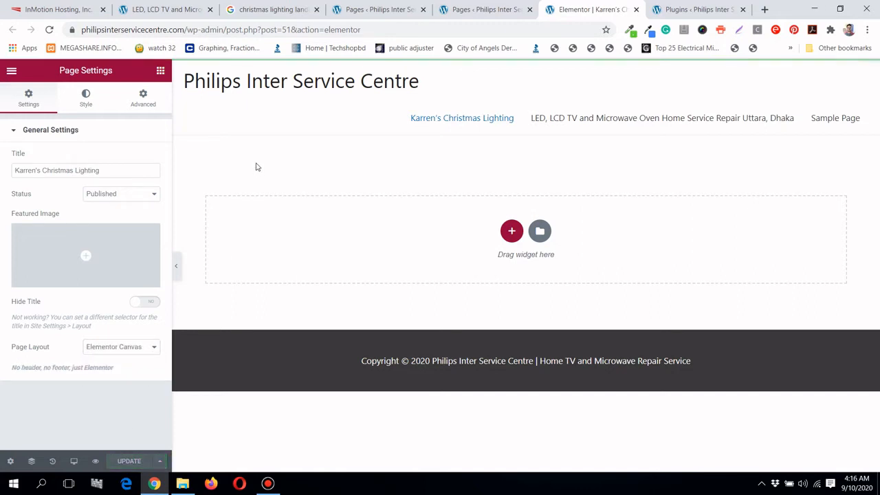
{"action": "left_click", "coordinate": [50, 32]}
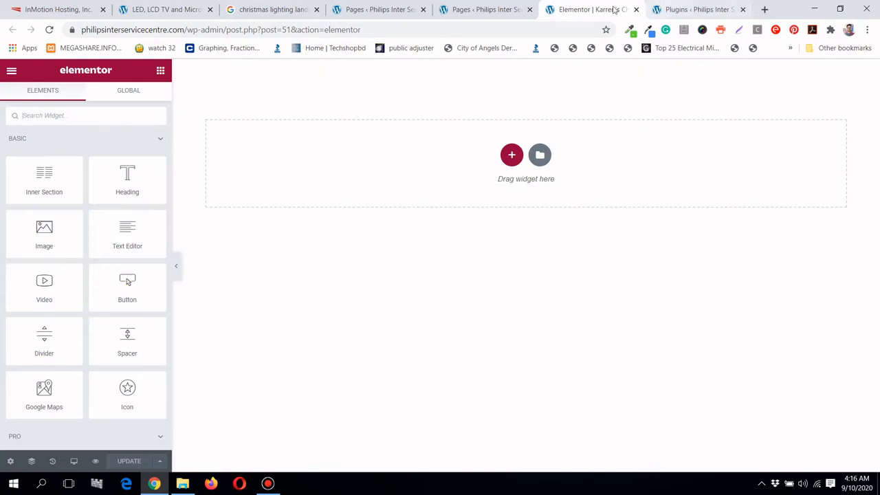
Move the Elementor tab beside the christmas lighting search tab and study the Christmas Pro's Lighting reference design
{"action": "left_click_drag", "start_coordinate": [596, 9], "coordinate": [393, 10]}
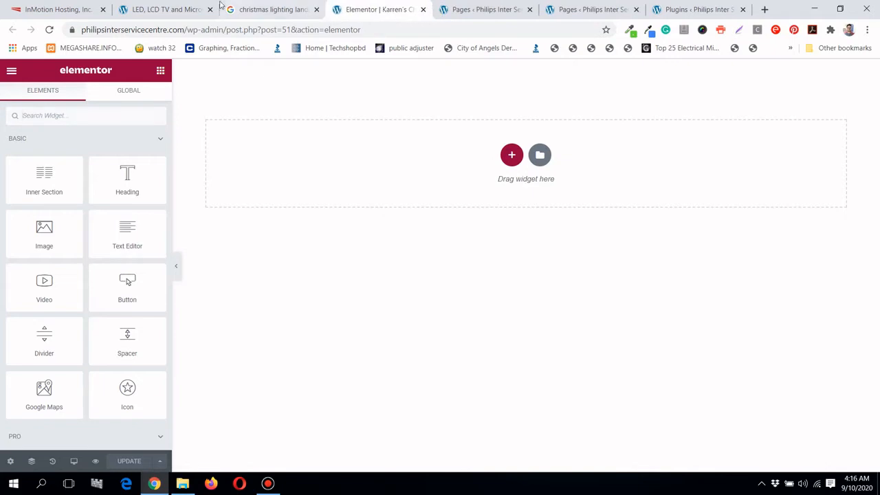
{"action": "left_click", "coordinate": [251, 7]}
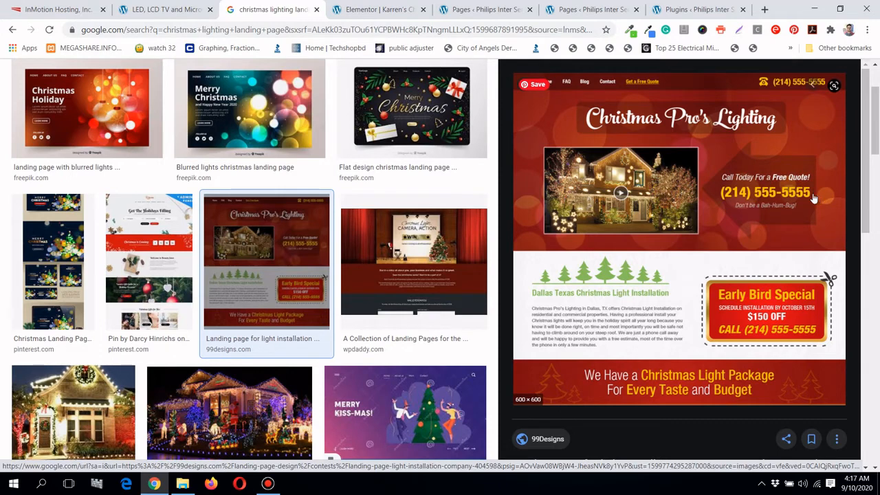
{"action": "left_click", "coordinate": [269, 483]}
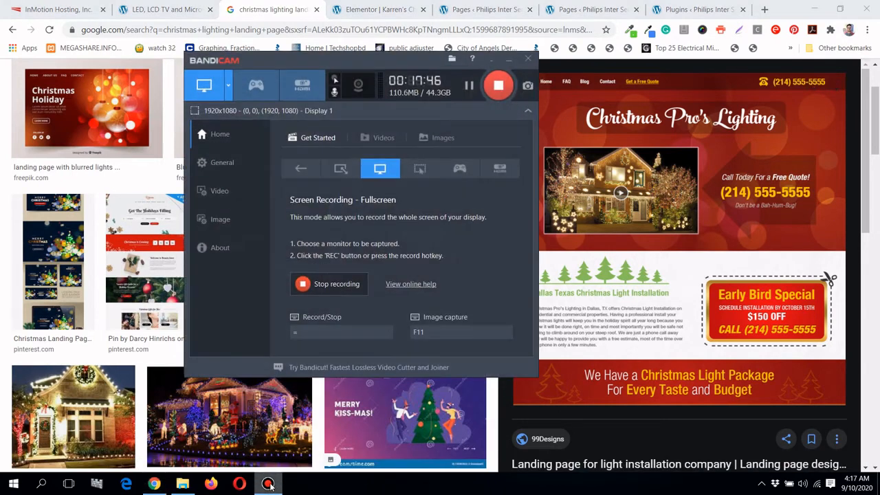
{"action": "left_click", "coordinate": [269, 484]}
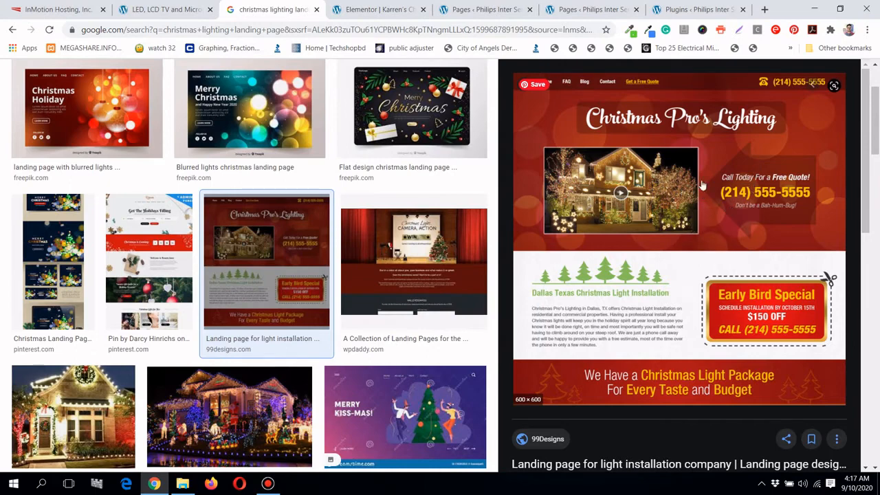
{"action": "mouse_move", "coordinate": [410, 5]}
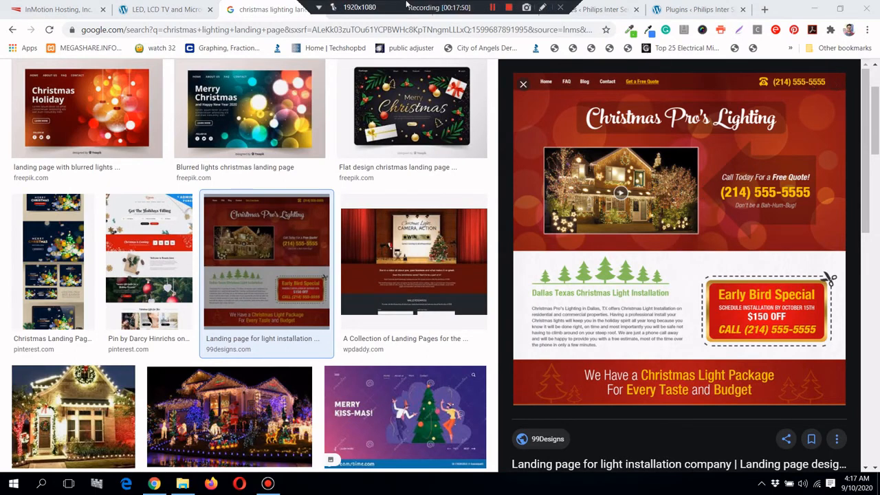
Add a single-column section to the empty Elementor page and open its section settings
{"action": "left_click", "coordinate": [377, 9]}
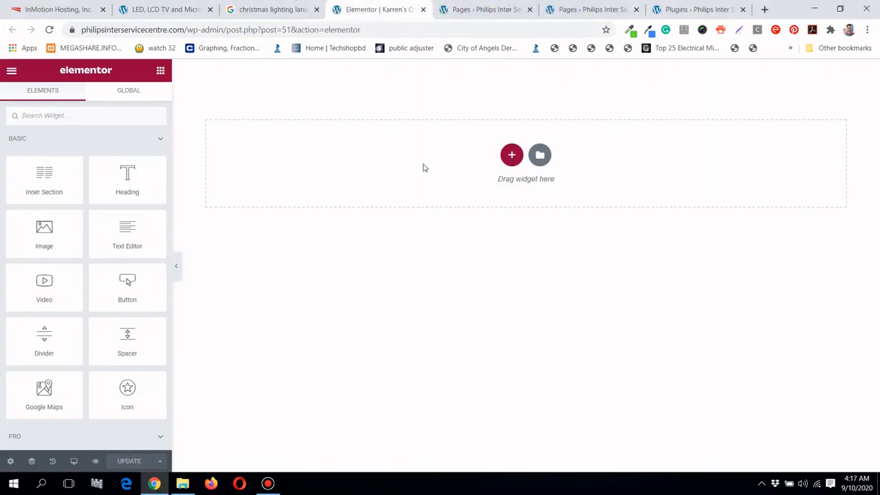
{"action": "left_click", "coordinate": [508, 155]}
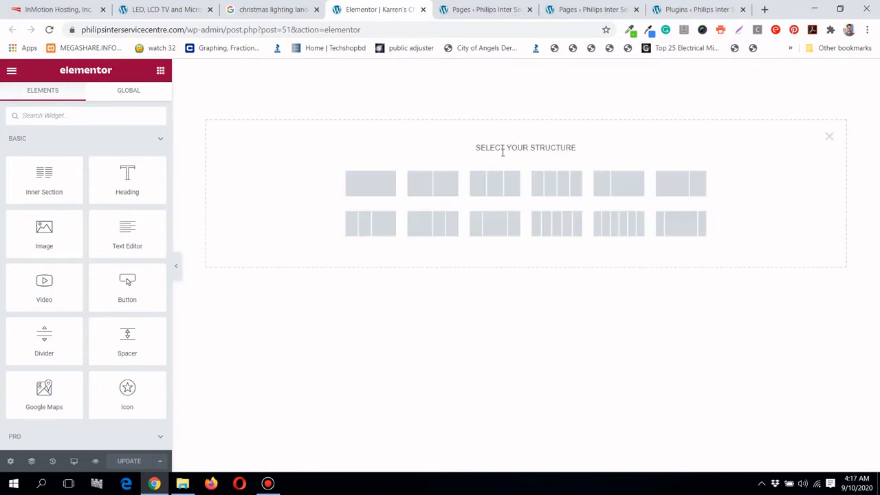
{"action": "left_click", "coordinate": [361, 198]}
{"action": "left_click", "coordinate": [528, 70]}
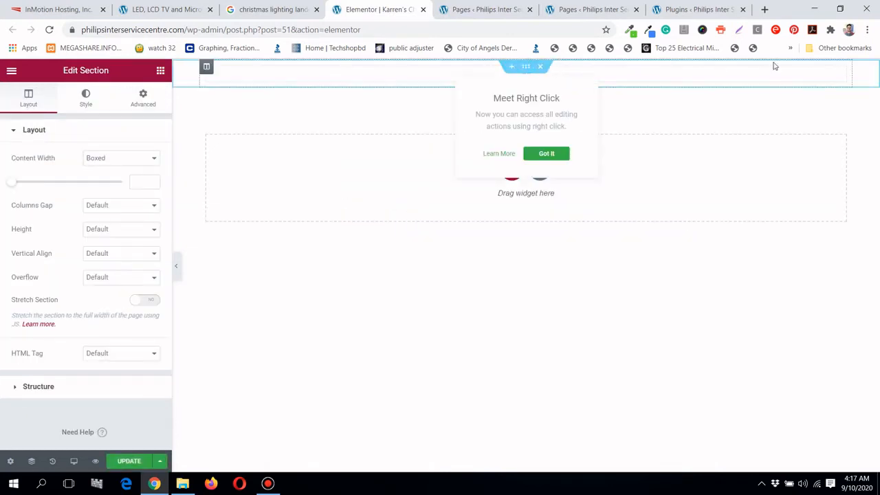
{"action": "left_click", "coordinate": [724, 238]}
Open pixabay.com in a new browser tab
{"action": "left_click", "coordinate": [764, 10]}
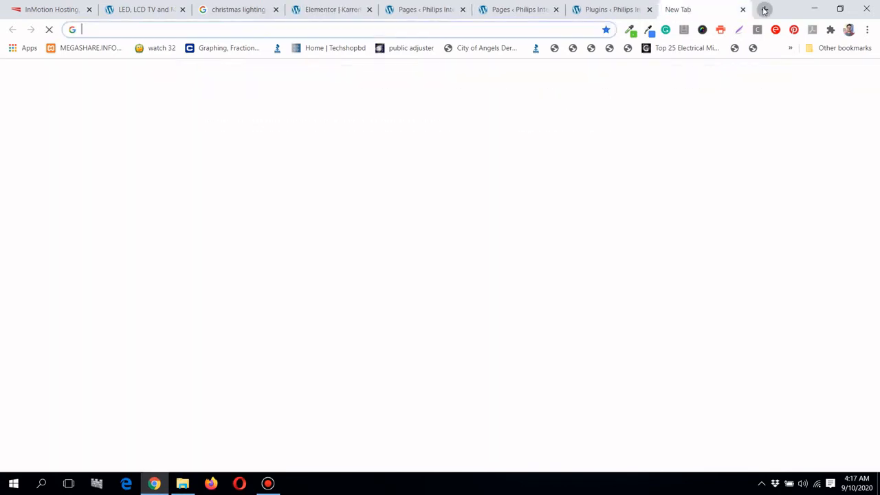
{"action": "left_click", "coordinate": [334, 9]}
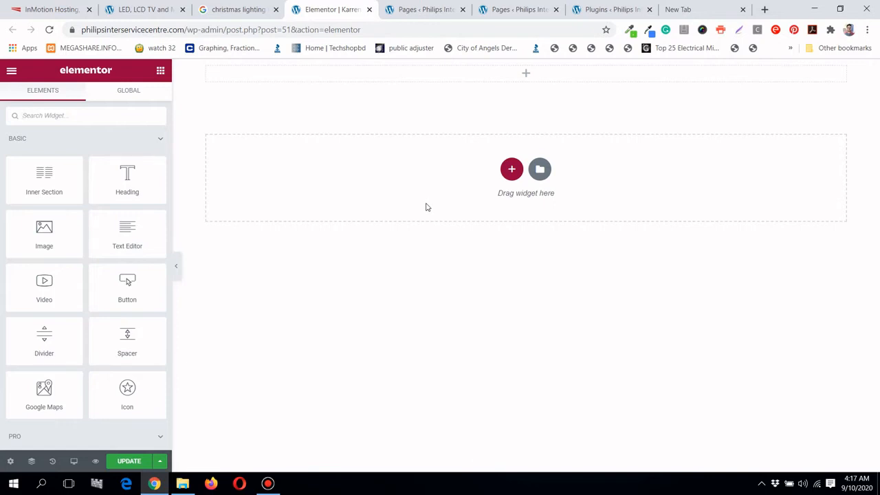
{"action": "left_click", "coordinate": [695, 8]}
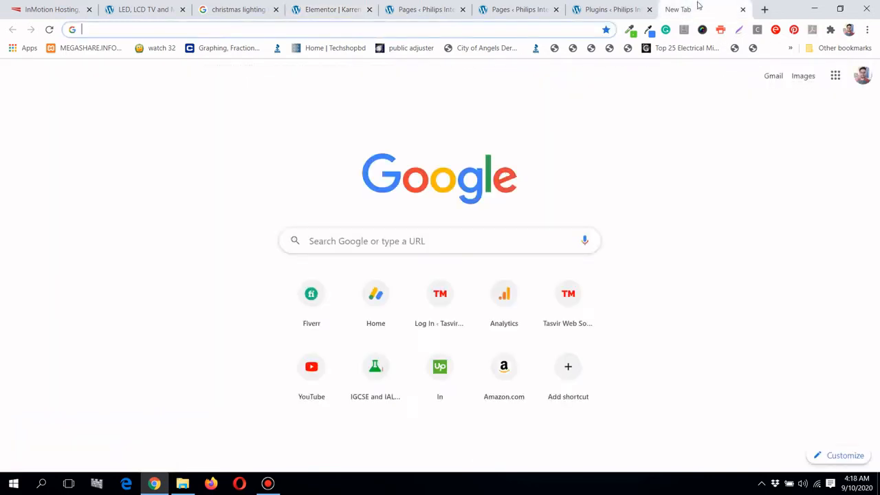
{"action": "left_click", "coordinate": [491, 34]}
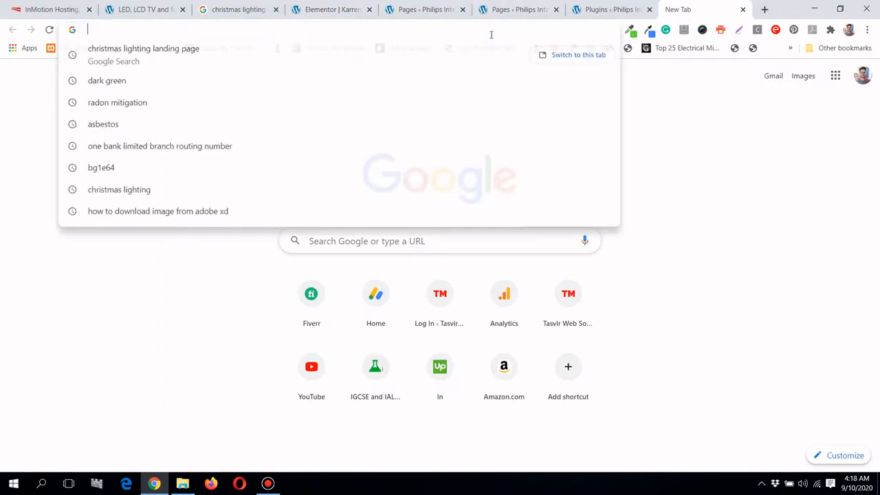
{"action": "type", "text": "pix"}
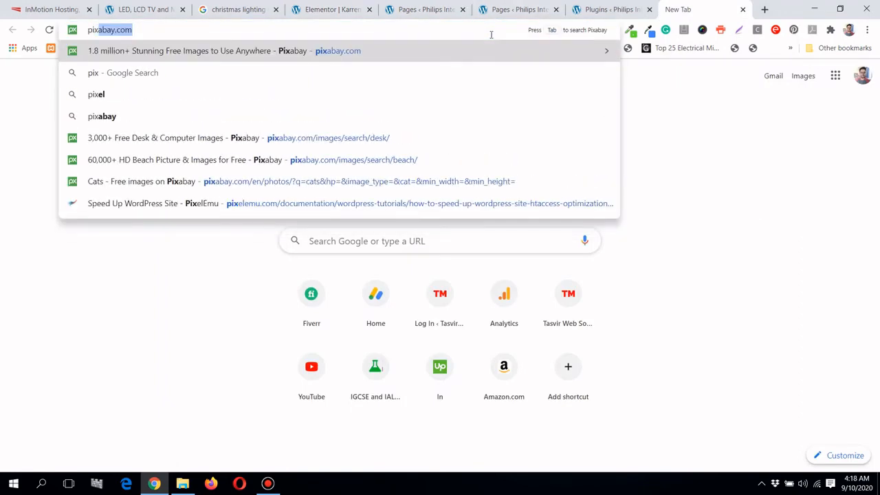
{"action": "key", "text": "Return"}
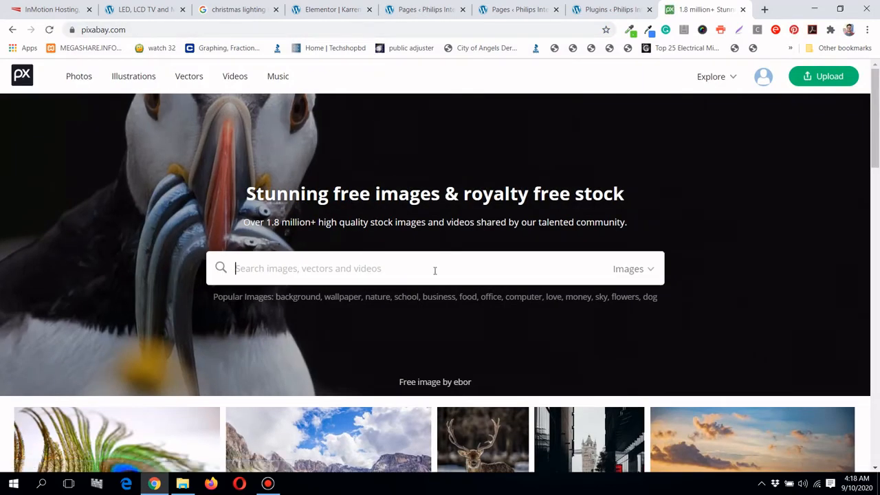
Search Pixabay's images for "christmas lights"
{"action": "type", "text": "christmas li"}
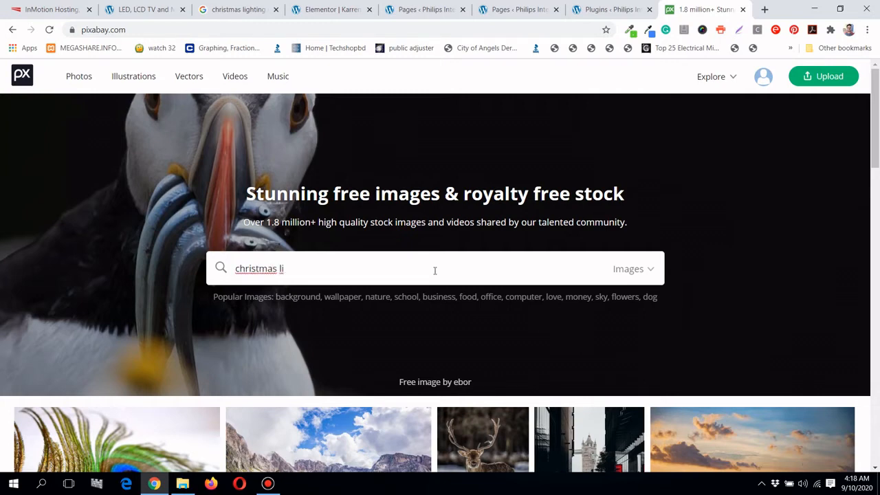
{"action": "key", "text": "BackSpace"}
{"action": "key", "text": "BackSpace"}
{"action": "key", "text": "BackSpace"}
{"action": "key", "text": "BackSpace"}
{"action": "key", "text": "BackSpace"}
{"action": "type", "text": "as lights"}
{"action": "key", "text": "Return"}
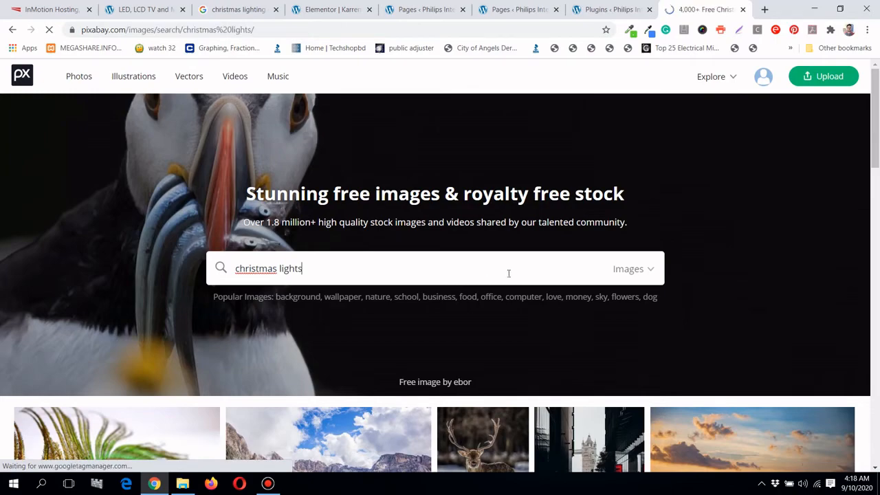
Browse the christmas lights image results on Pixabay for a suitable background and return to the start of the results
{"action": "scroll", "coordinate": [476, 289], "scroll_direction": "down", "scroll_amount": 3}
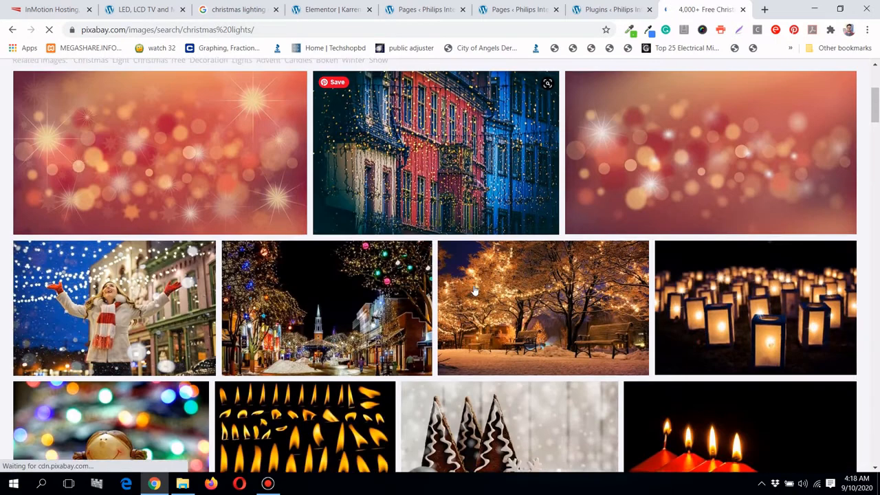
{"action": "scroll", "coordinate": [279, 148], "scroll_direction": "down", "scroll_amount": 1}
{"action": "scroll", "coordinate": [279, 147], "scroll_direction": "down", "scroll_amount": 3}
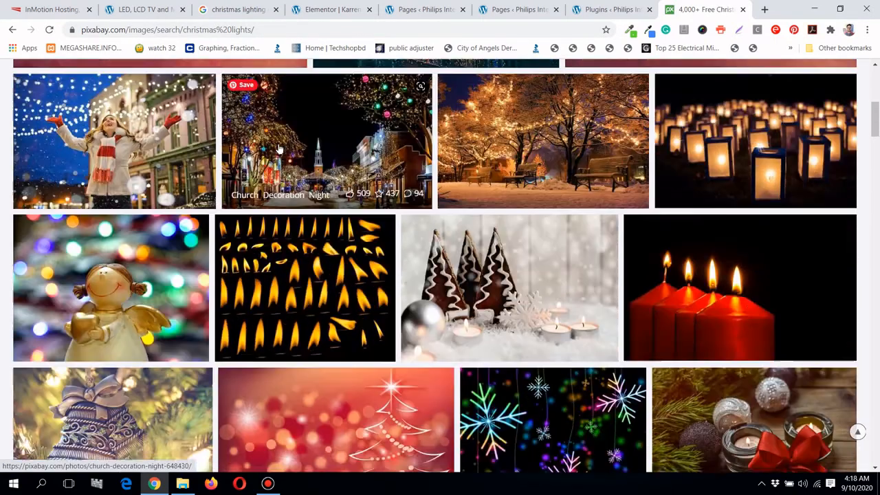
{"action": "scroll", "coordinate": [279, 148], "scroll_direction": "down", "scroll_amount": 2}
{"action": "scroll", "coordinate": [279, 148], "scroll_direction": "down", "scroll_amount": 2}
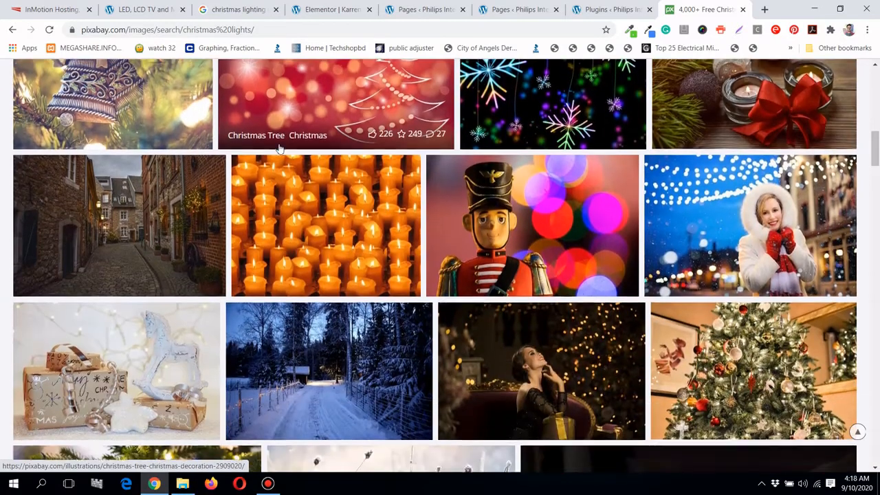
{"action": "scroll", "coordinate": [279, 147], "scroll_direction": "up", "scroll_amount": 2}
{"action": "scroll", "coordinate": [93, 213], "scroll_direction": "down", "scroll_amount": 1}
{"action": "scroll", "coordinate": [93, 214], "scroll_direction": "down", "scroll_amount": 3}
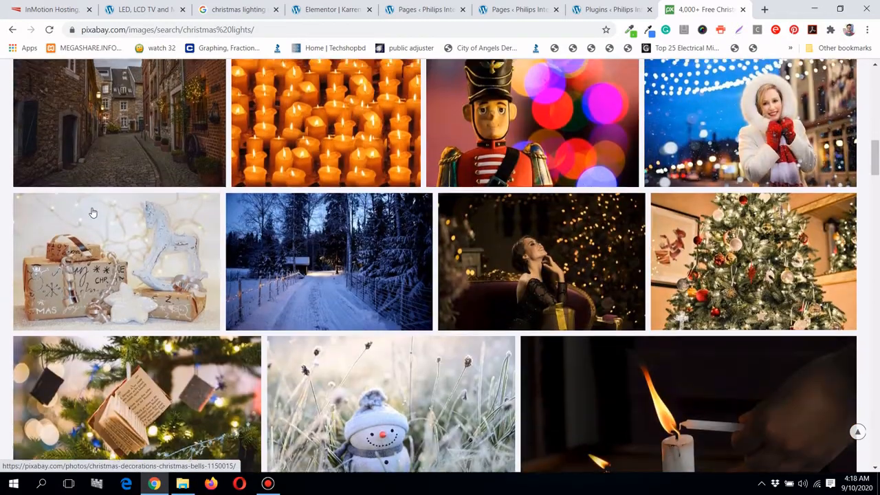
{"action": "scroll", "coordinate": [93, 213], "scroll_direction": "down", "scroll_amount": 3}
{"action": "scroll", "coordinate": [712, 222], "scroll_direction": "down", "scroll_amount": 3}
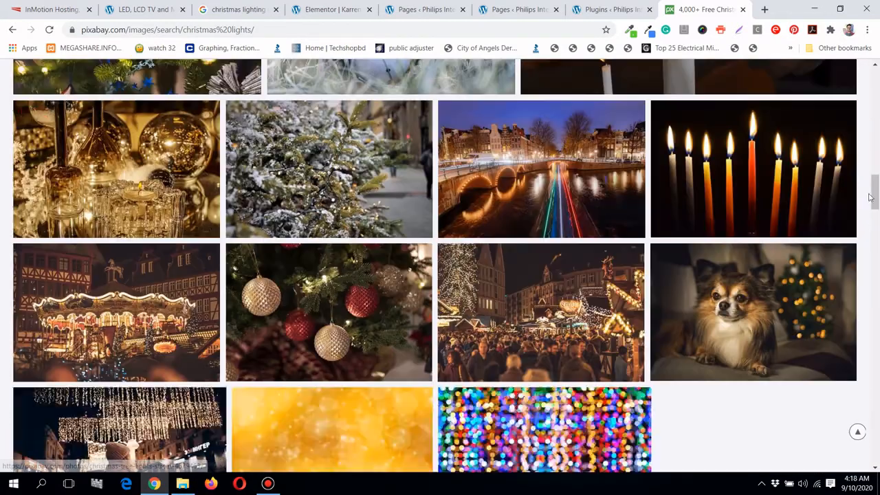
{"action": "left_click_drag", "start_coordinate": [874, 192], "coordinate": [874, 66]}
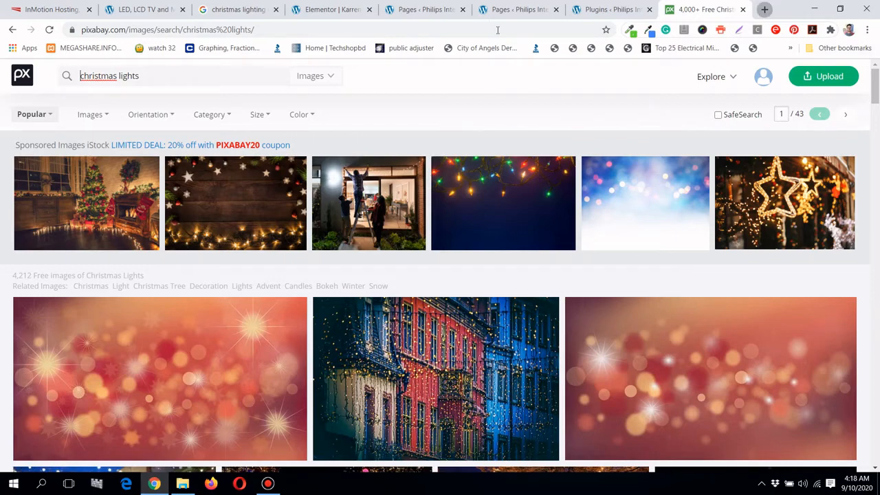
Open the Getty Images site in a new browser tab through tasvirwebsolutions.com/getty-images
{"action": "key", "text": "ctrl+t"}
{"action": "left_click", "coordinate": [475, 31]}
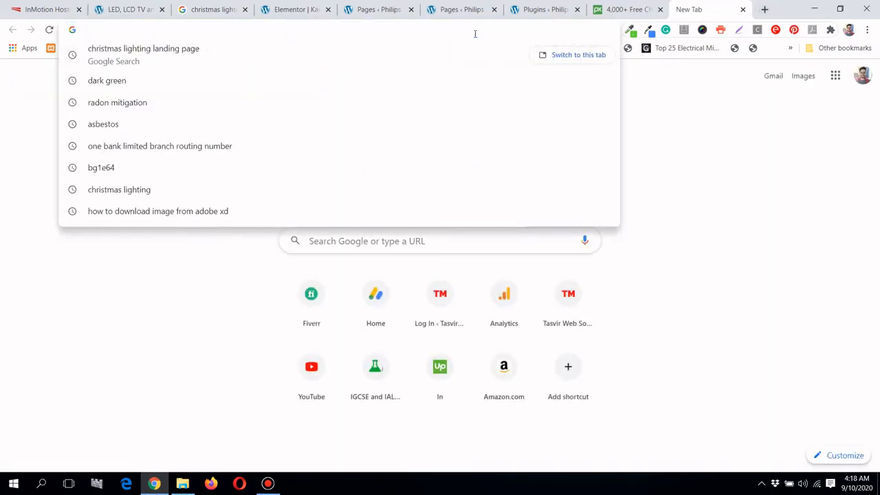
{"action": "type", "text": "t"}
{"action": "key", "text": "End"}
{"action": "type", "text": "/"}
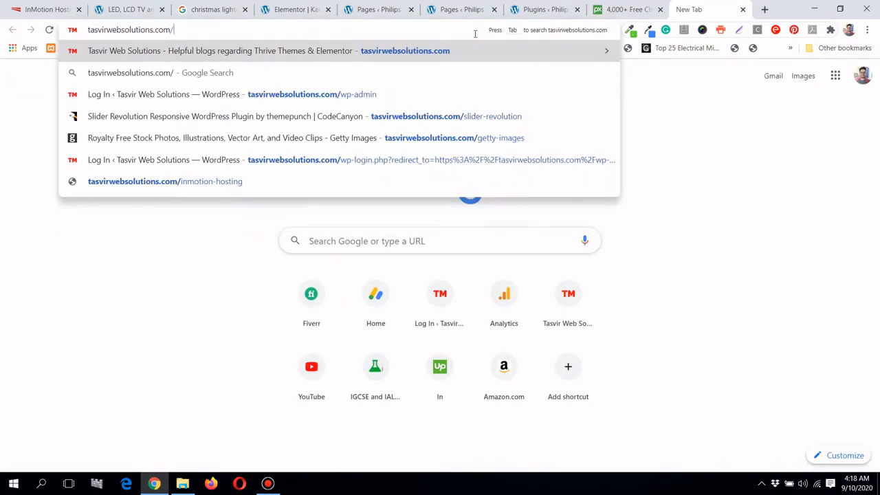
{"action": "type", "text": "g"}
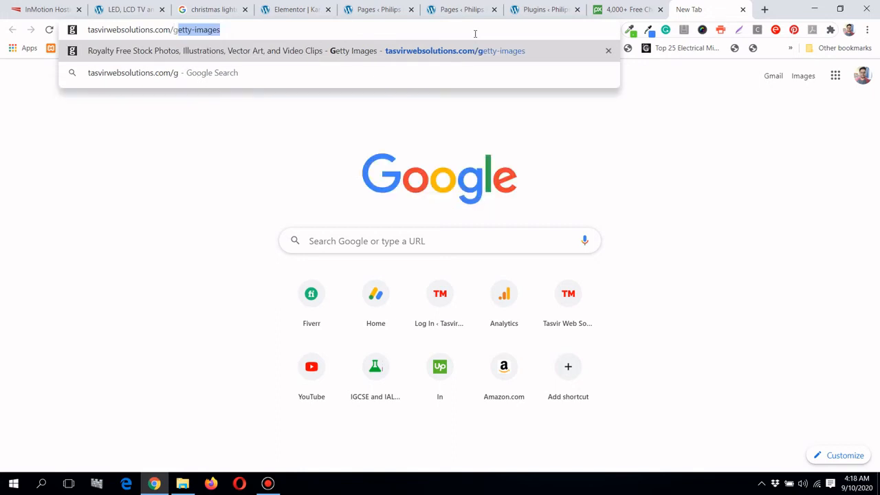
{"action": "key", "text": "End"}
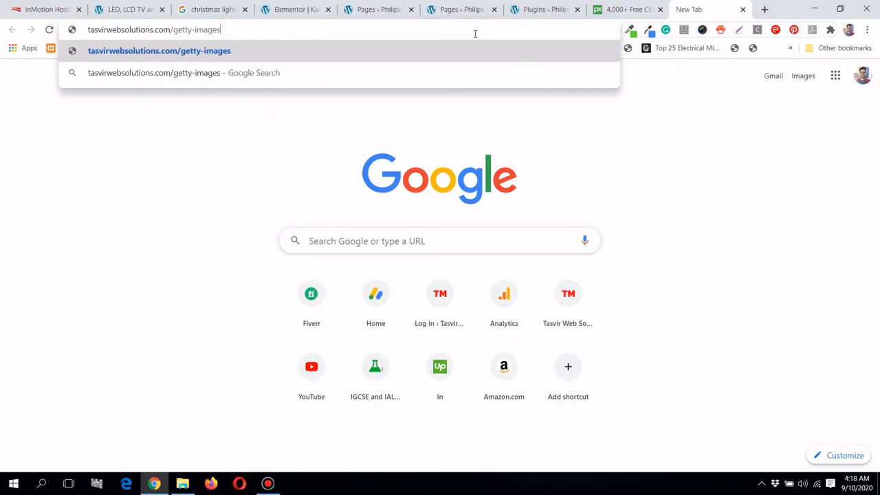
{"action": "left_click", "coordinate": [538, 117]}
{"action": "left_click", "coordinate": [336, 29]}
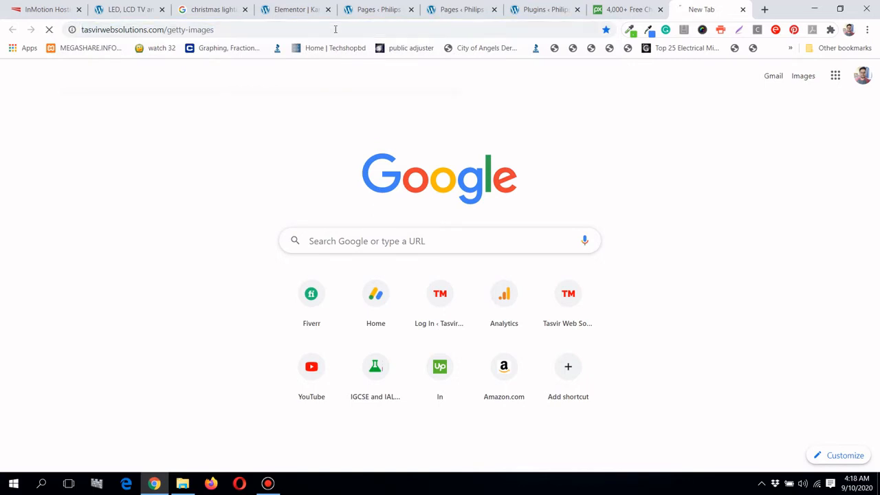
{"action": "key", "text": "Return"}
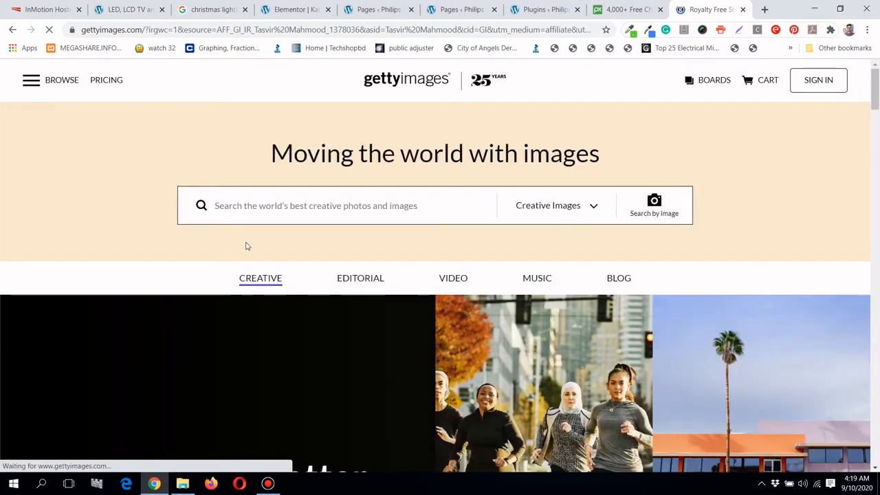
Look over the featured creative photos on the Getty Images home page and return to its search area
{"action": "scroll", "coordinate": [237, 242], "scroll_direction": "down", "scroll_amount": 3}
{"action": "scroll", "coordinate": [237, 242], "scroll_direction": "down", "scroll_amount": 5}
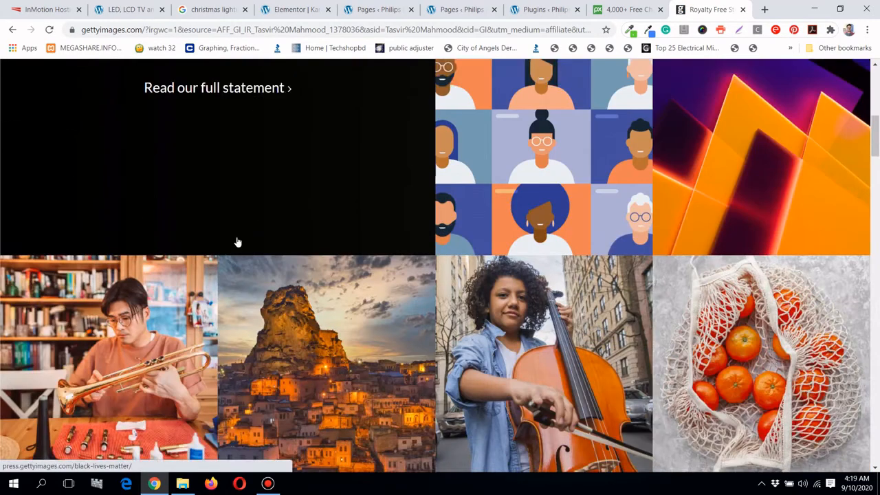
{"action": "scroll", "coordinate": [237, 242], "scroll_direction": "up", "scroll_amount": 4}
{"action": "scroll", "coordinate": [237, 241], "scroll_direction": "up", "scroll_amount": 2}
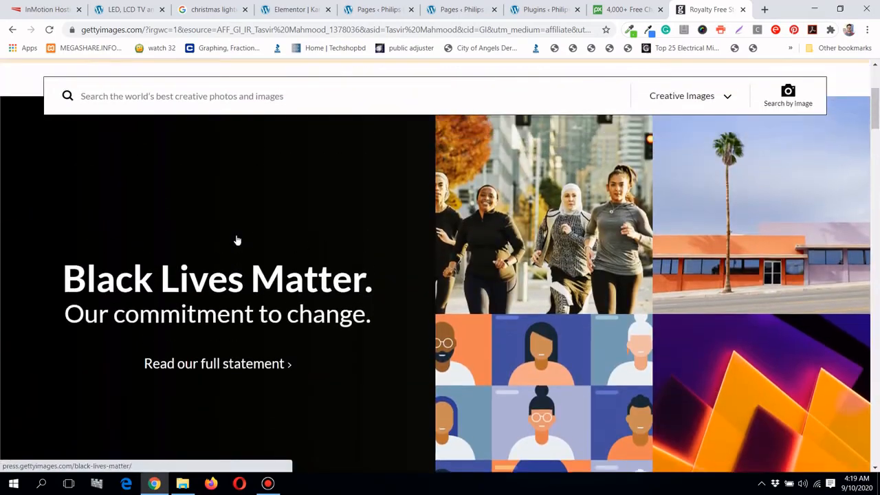
{"action": "scroll", "coordinate": [841, 336], "scroll_direction": "down", "scroll_amount": 4}
{"action": "scroll", "coordinate": [842, 335], "scroll_direction": "down", "scroll_amount": 3}
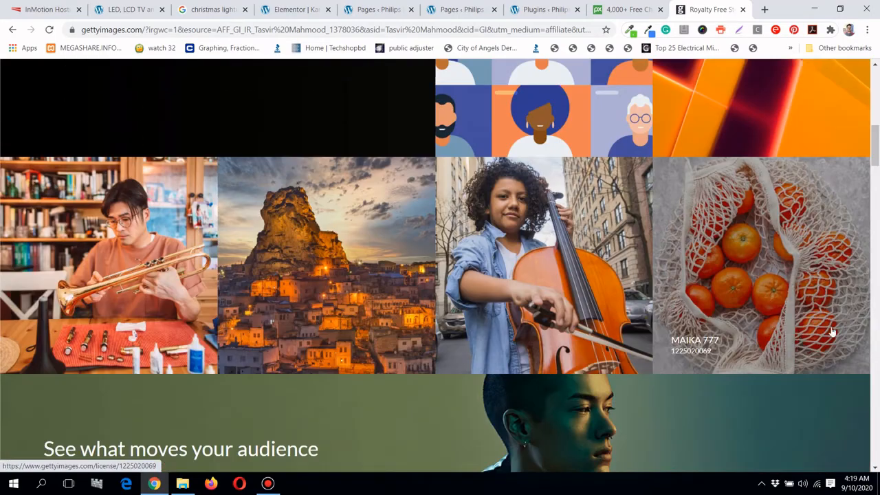
{"action": "scroll", "coordinate": [100, 323], "scroll_direction": "down", "scroll_amount": 3}
{"action": "scroll", "coordinate": [100, 323], "scroll_direction": "down", "scroll_amount": 3}
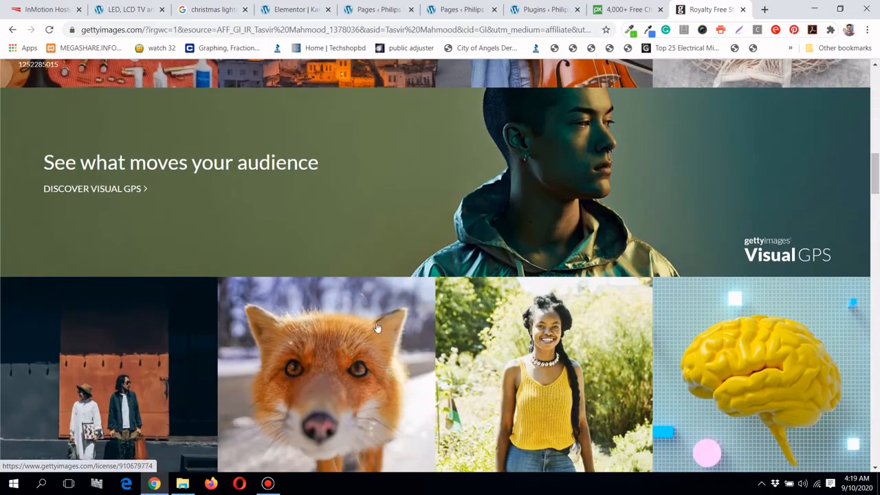
{"action": "scroll", "coordinate": [799, 359], "scroll_direction": "down", "scroll_amount": 2}
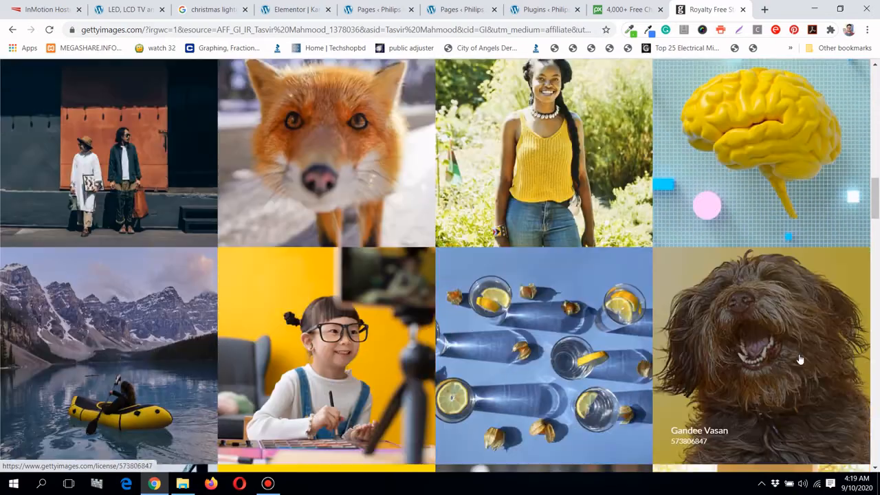
{"action": "scroll", "coordinate": [799, 359], "scroll_direction": "up", "scroll_amount": 7}
{"action": "scroll", "coordinate": [797, 359], "scroll_direction": "up", "scroll_amount": 5}
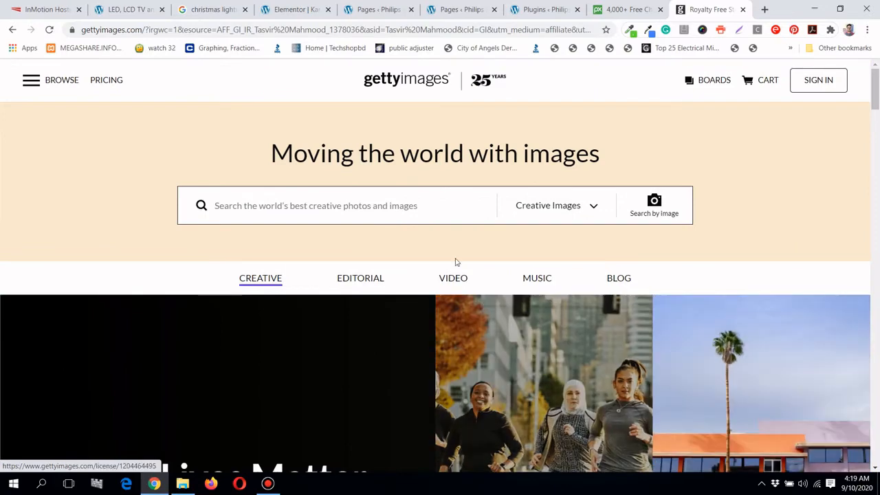
Search the Getty Images creative images for "chistmas lights"
{"action": "left_click", "coordinate": [254, 211]}
{"action": "type", "text": "c"}
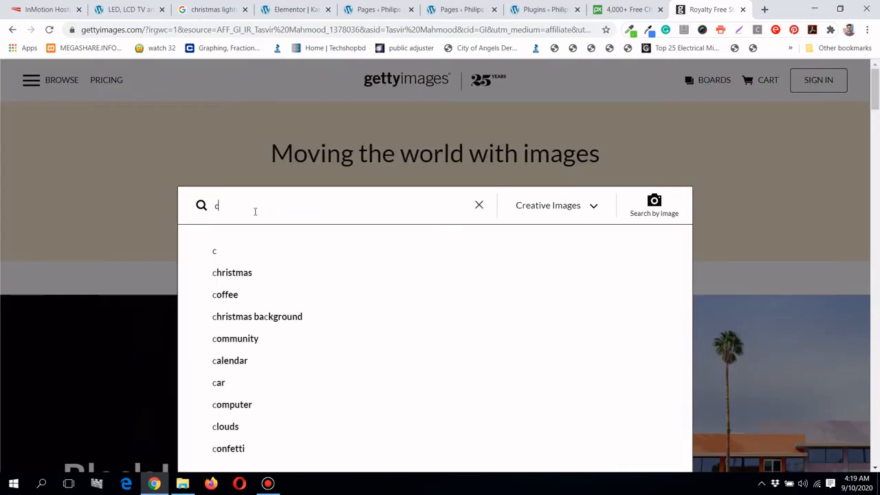
{"action": "type", "text": "hi"}
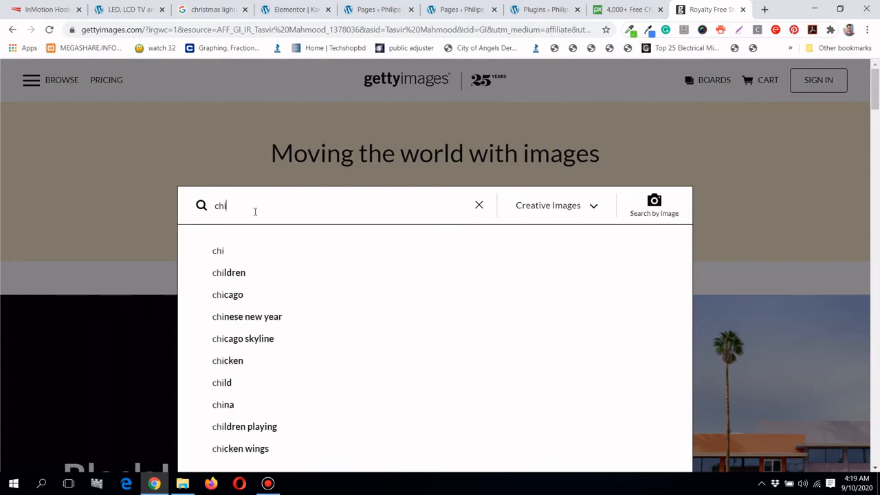
{"action": "type", "text": "stmas"}
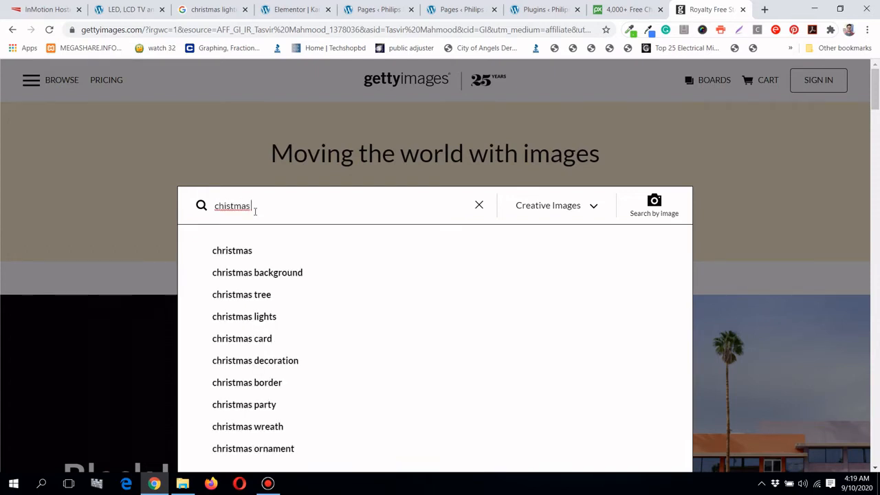
{"action": "type", "text": " lights"}
{"action": "key", "text": "Return"}
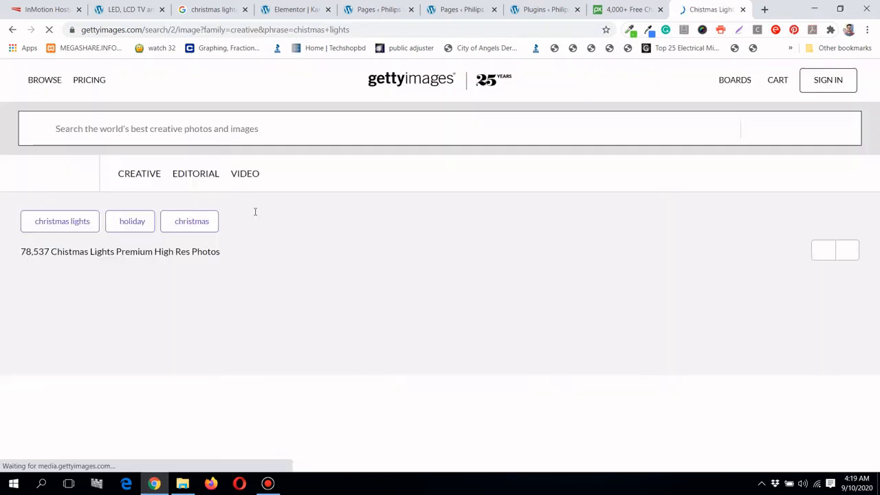
Browse the Getty Images christmas lights results for a suitable background image
{"action": "scroll", "coordinate": [319, 307], "scroll_direction": "down", "scroll_amount": 3}
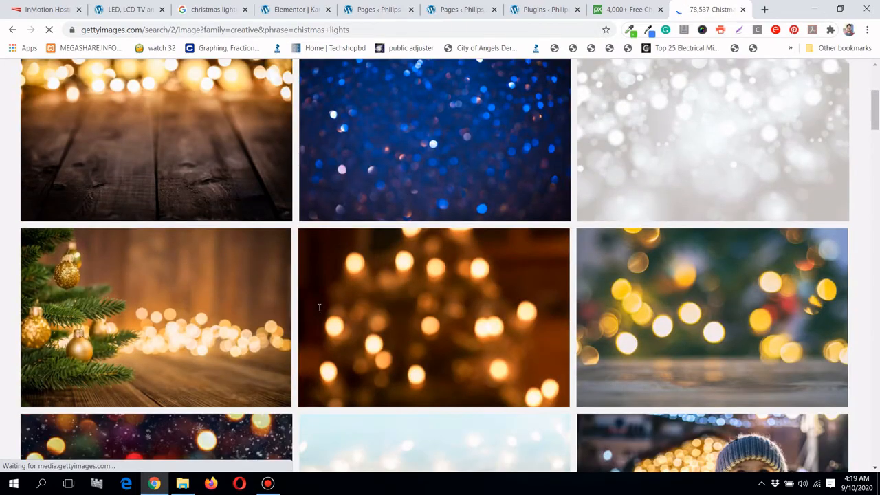
{"action": "scroll", "coordinate": [319, 307], "scroll_direction": "down", "scroll_amount": 5}
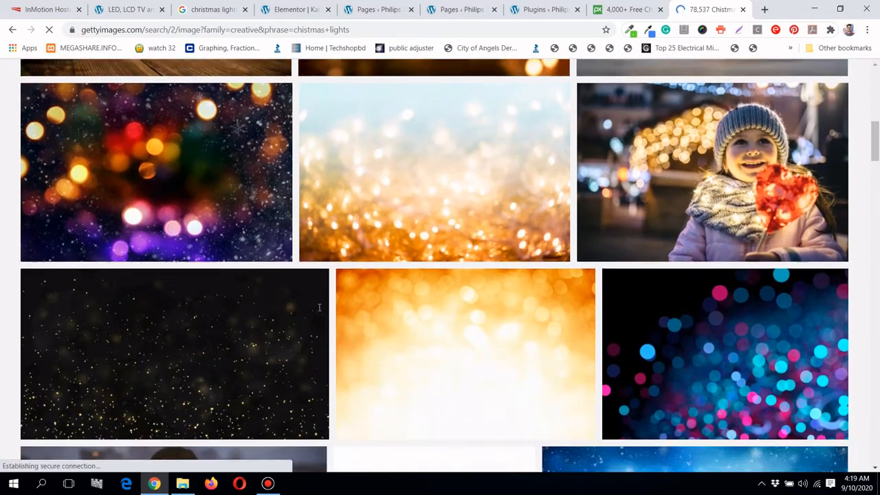
{"action": "scroll", "coordinate": [319, 308], "scroll_direction": "down", "scroll_amount": 8}
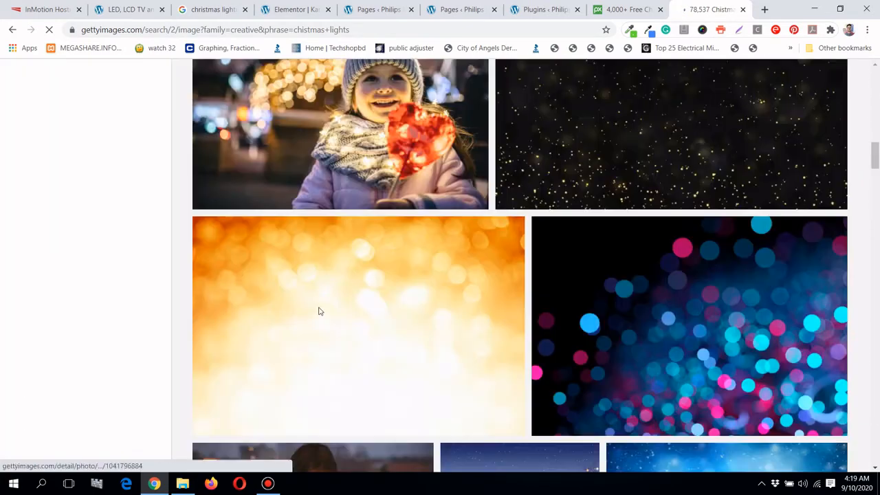
{"action": "scroll", "coordinate": [318, 311], "scroll_direction": "down", "scroll_amount": 10}
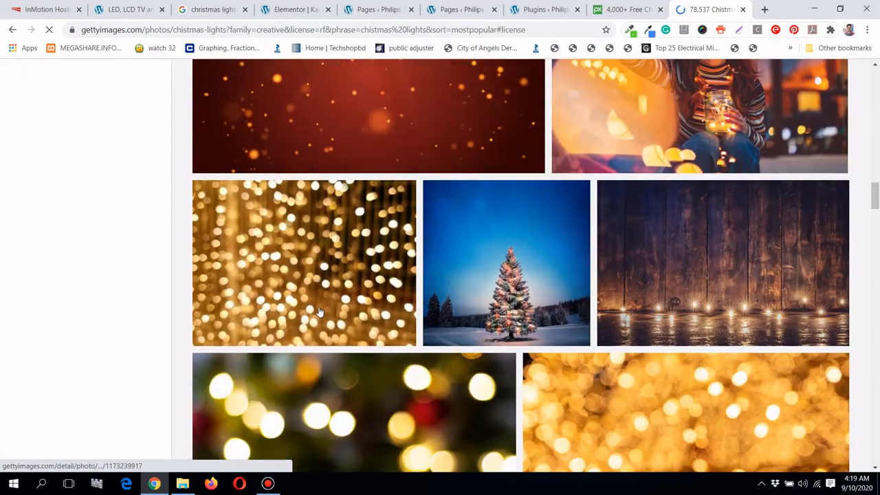
{"action": "scroll", "coordinate": [319, 311], "scroll_direction": "down", "scroll_amount": 8}
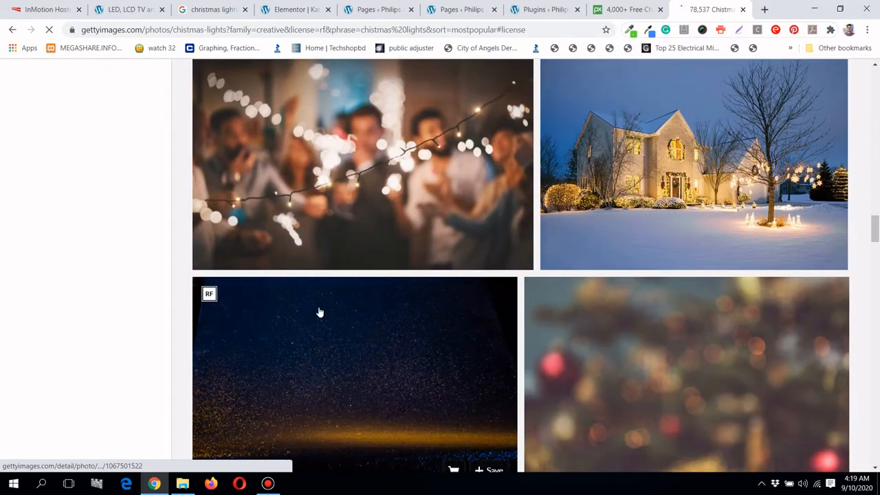
{"action": "scroll", "coordinate": [320, 312], "scroll_direction": "down", "scroll_amount": 5}
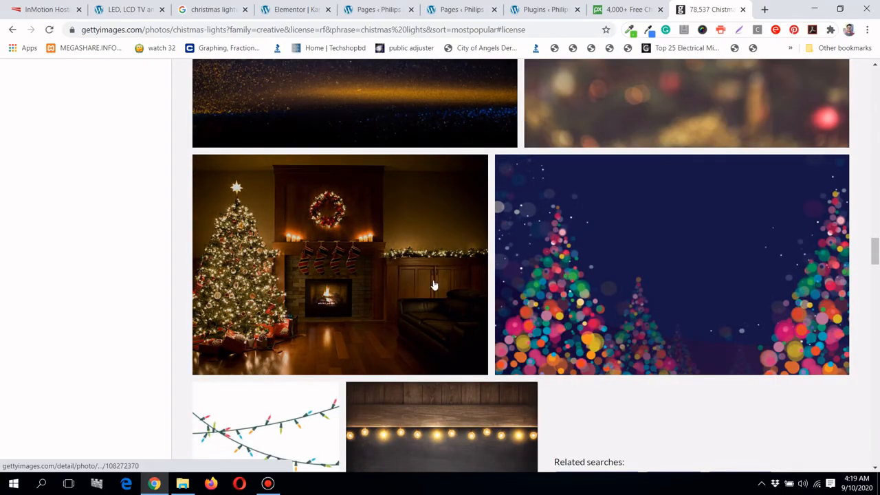
{"action": "scroll", "coordinate": [434, 284], "scroll_direction": "down", "scroll_amount": 2}
{"action": "scroll", "coordinate": [454, 320], "scroll_direction": "up", "scroll_amount": 1}
{"action": "scroll", "coordinate": [454, 320], "scroll_direction": "down", "scroll_amount": 3}
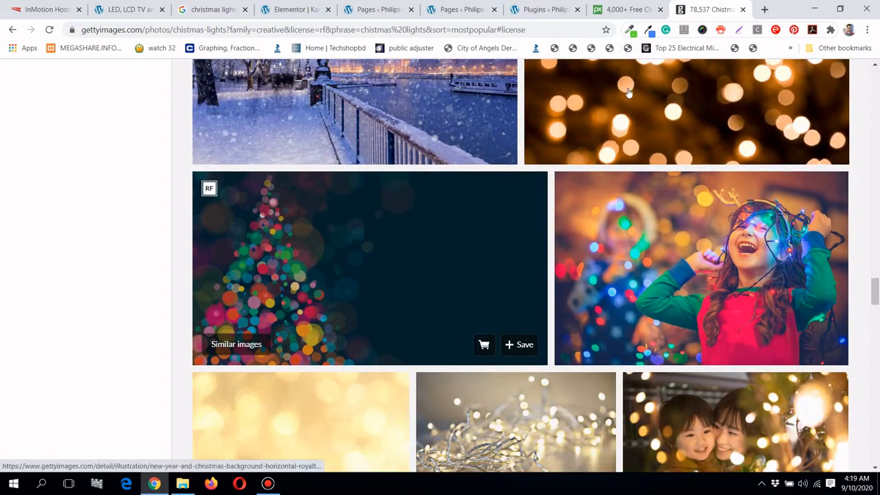
Compare with the christmas lights results on Pixabay, and close the Getty Images browser tab
{"action": "left_click", "coordinate": [622, 10]}
{"action": "scroll", "coordinate": [471, 343], "scroll_direction": "down", "scroll_amount": 5}
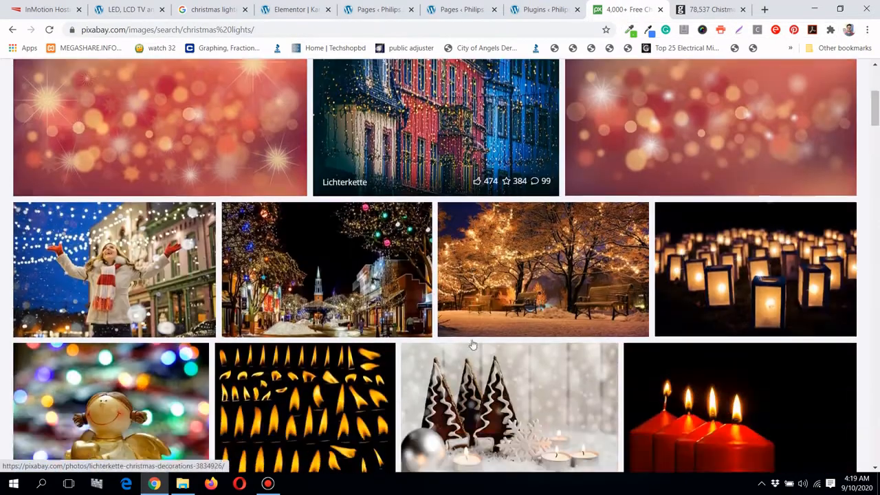
{"action": "scroll", "coordinate": [472, 344], "scroll_direction": "up", "scroll_amount": 5}
{"action": "scroll", "coordinate": [472, 344], "scroll_direction": "down", "scroll_amount": 5}
{"action": "scroll", "coordinate": [472, 344], "scroll_direction": "down", "scroll_amount": 4}
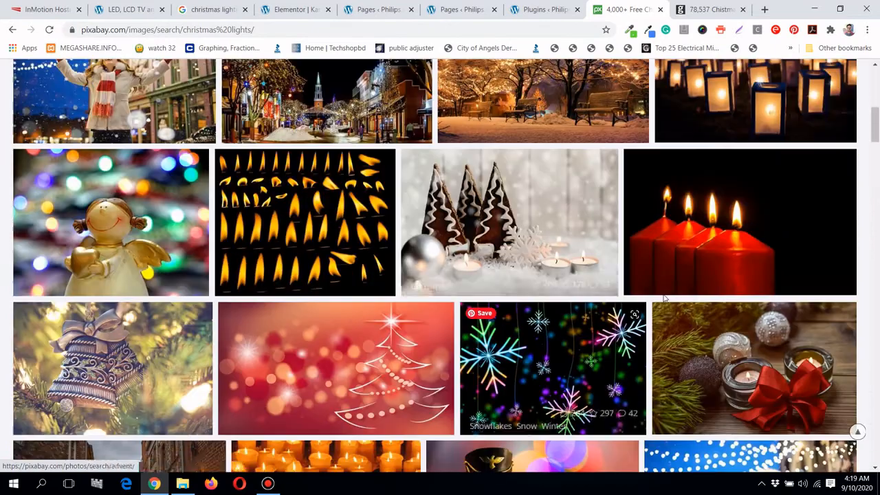
{"action": "scroll", "coordinate": [471, 344], "scroll_direction": "up", "scroll_amount": 2}
{"action": "left_click", "coordinate": [712, 7]}
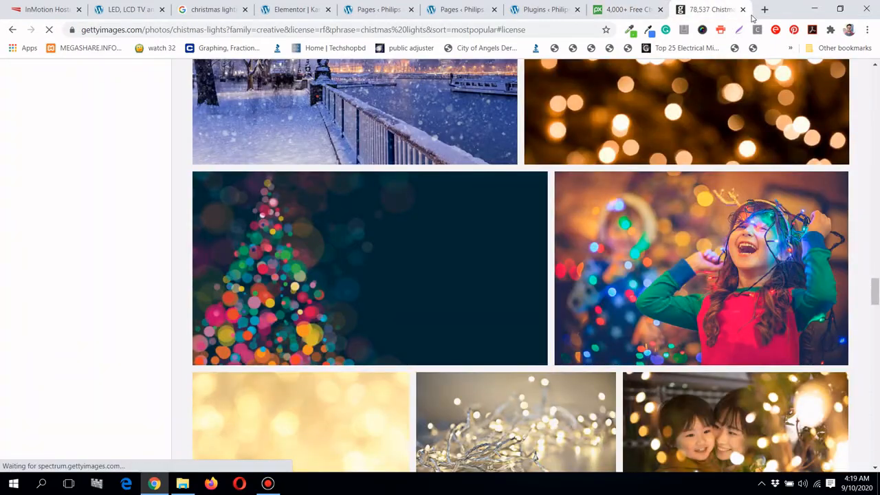
{"action": "left_click", "coordinate": [742, 9]}
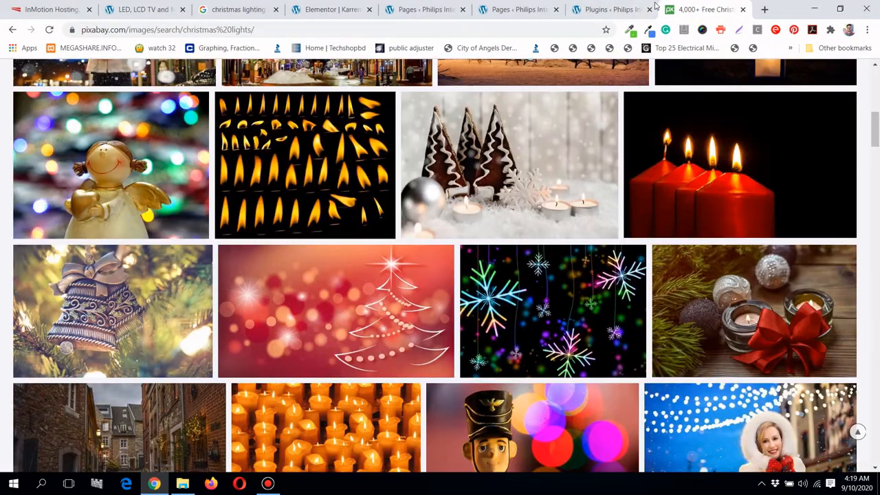
Download the red Christmas tree illustration with blurred lights from the Pixabay results
{"action": "scroll", "coordinate": [428, 254], "scroll_direction": "down", "scroll_amount": 2}
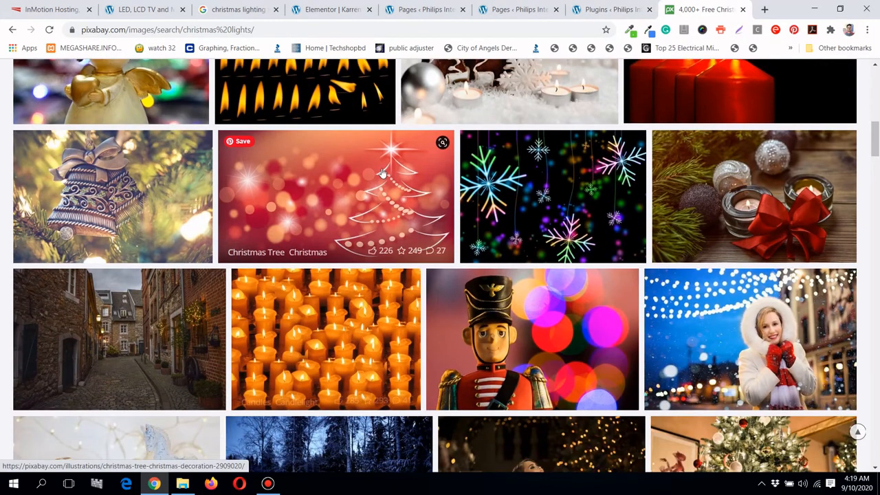
{"action": "scroll", "coordinate": [376, 309], "scroll_direction": "up", "scroll_amount": 2}
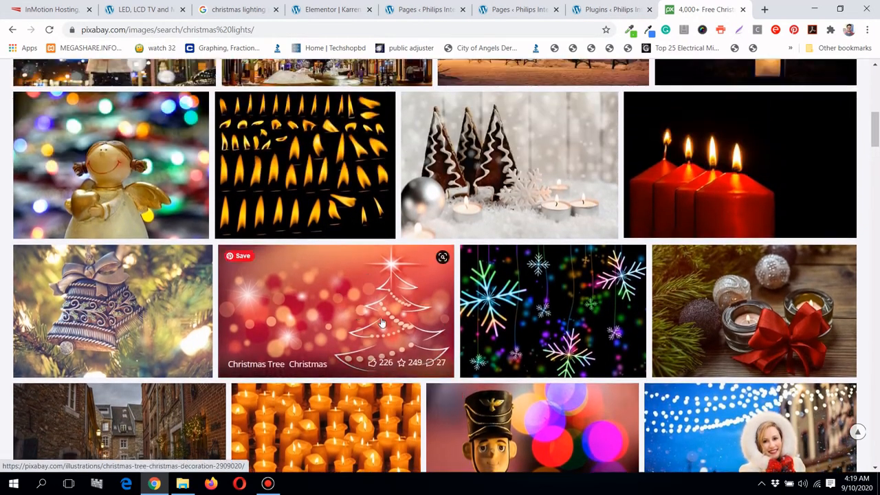
{"action": "left_click", "coordinate": [377, 309]}
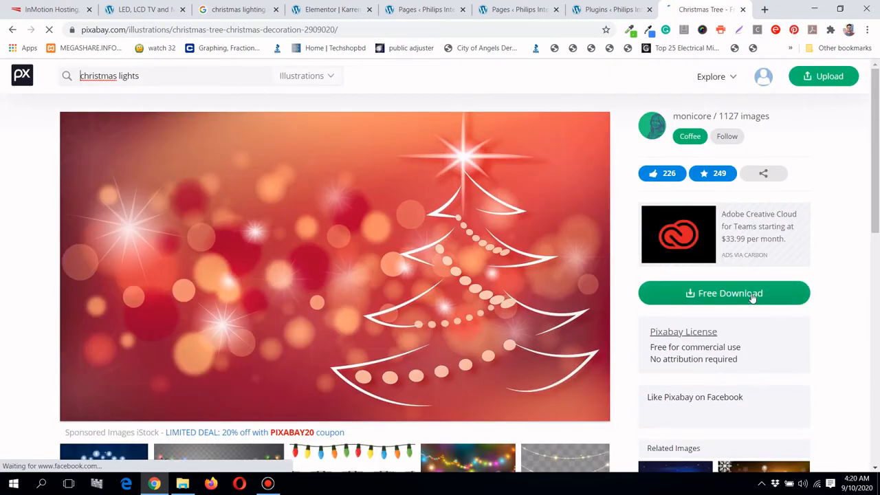
{"action": "left_click", "coordinate": [749, 296]}
{"action": "left_click", "coordinate": [689, 343]}
{"action": "left_click", "coordinate": [715, 406]}
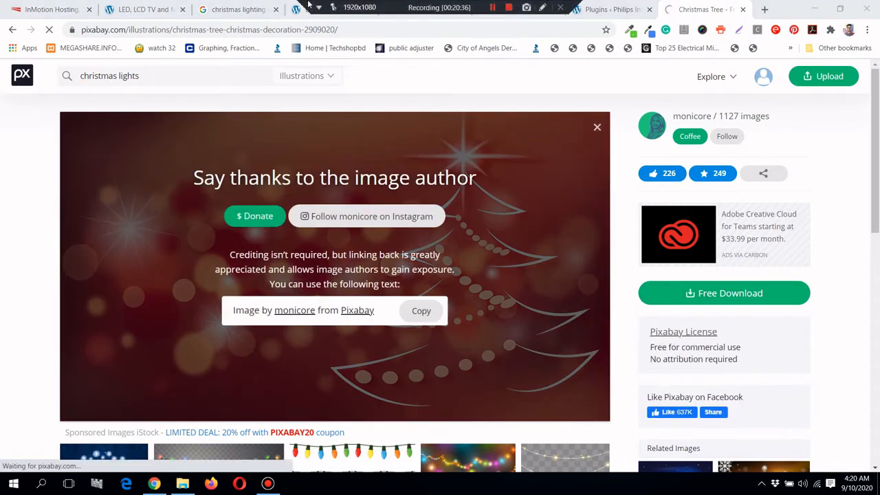
Return to the Elementor page, delete its empty section and add a new single-column section
{"action": "left_click", "coordinate": [329, 10]}
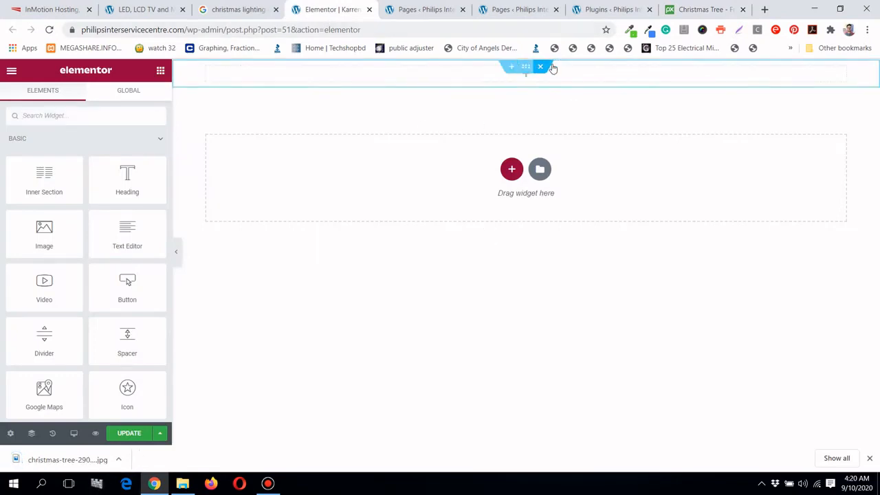
{"action": "left_click", "coordinate": [551, 69]}
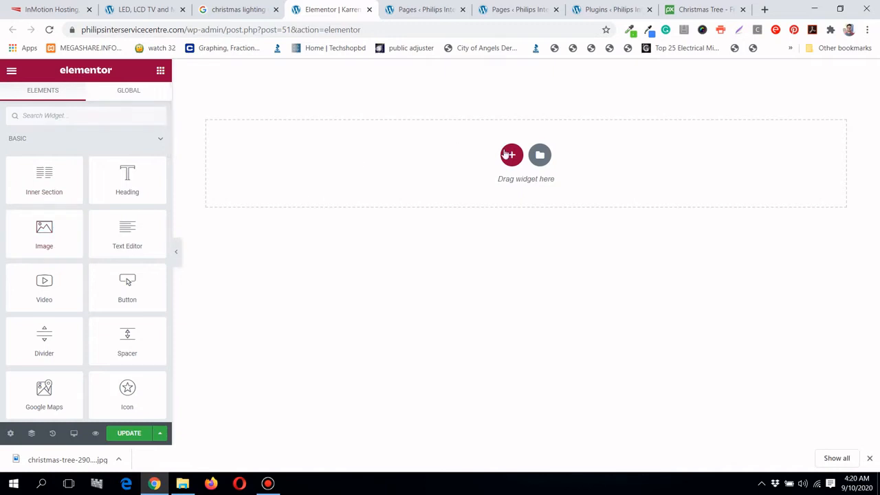
{"action": "left_click", "coordinate": [513, 157]}
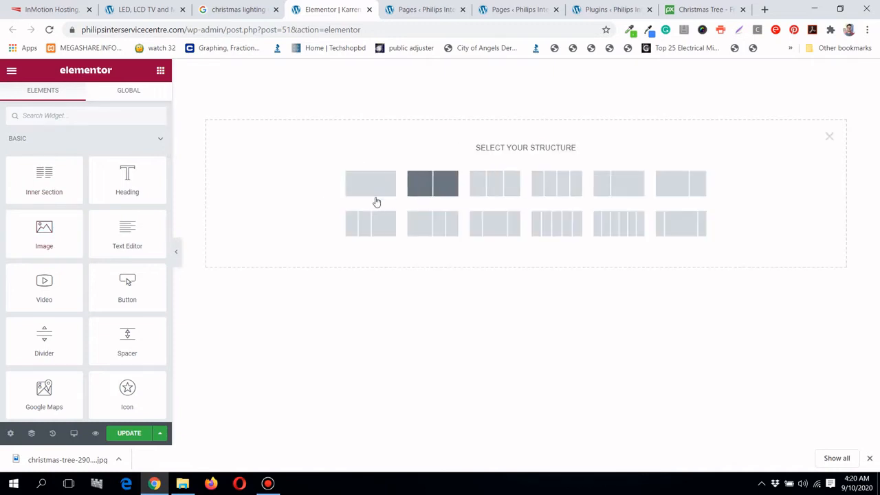
{"action": "left_click", "coordinate": [374, 195]}
{"action": "mouse_move", "coordinate": [505, 77]}
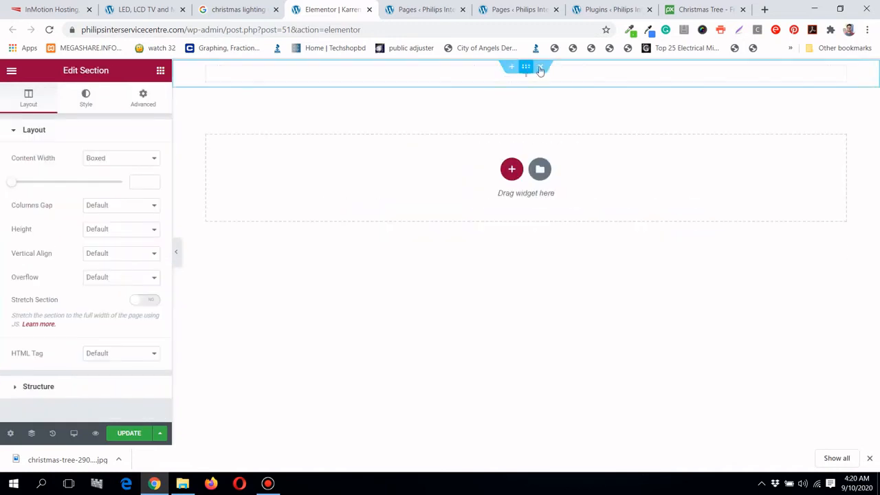
Set the new section's height to Min Height with a minimum height of 550 px
{"action": "left_click", "coordinate": [525, 69]}
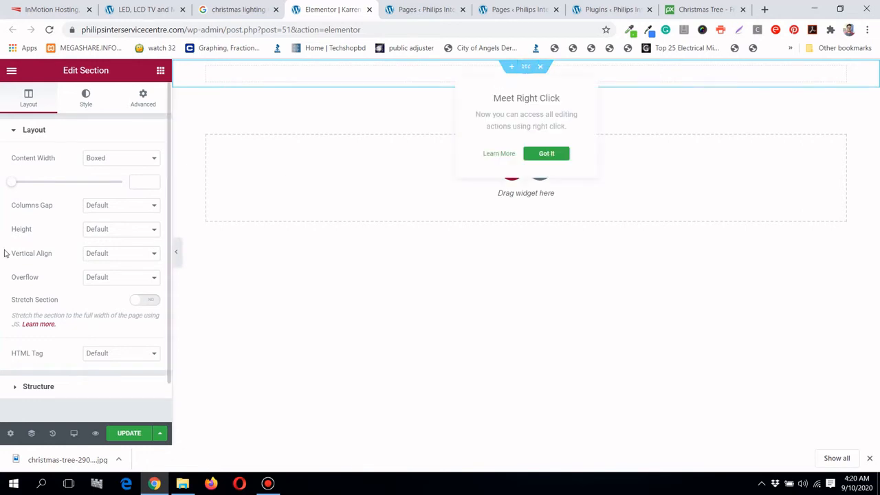
{"action": "left_click", "coordinate": [102, 231]}
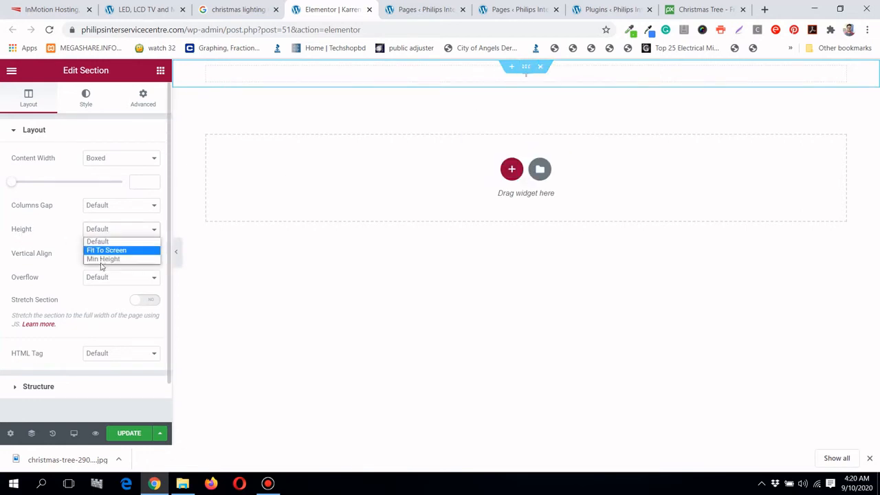
{"action": "left_click", "coordinate": [101, 262]}
{"action": "left_click_drag", "start_coordinate": [41, 273], "coordinate": [48, 273]}
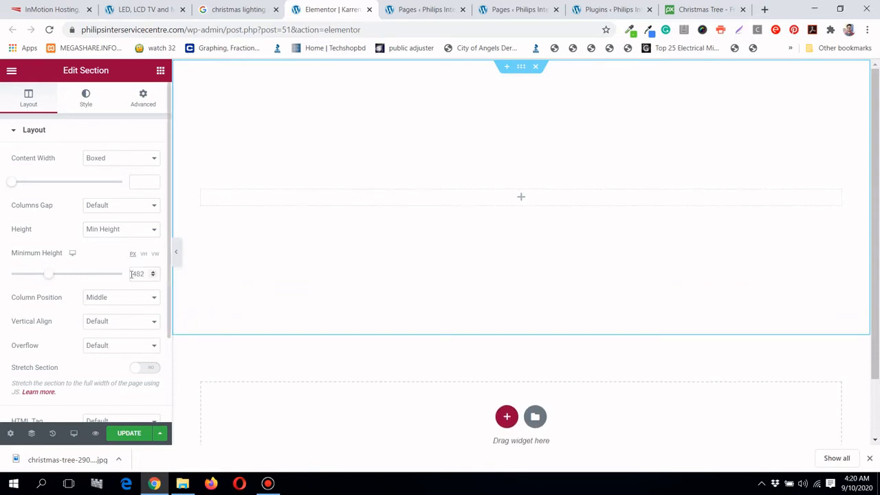
{"action": "double_click", "coordinate": [131, 273]}
{"action": "key", "text": "BackSpace"}
{"action": "type", "text": "55"}
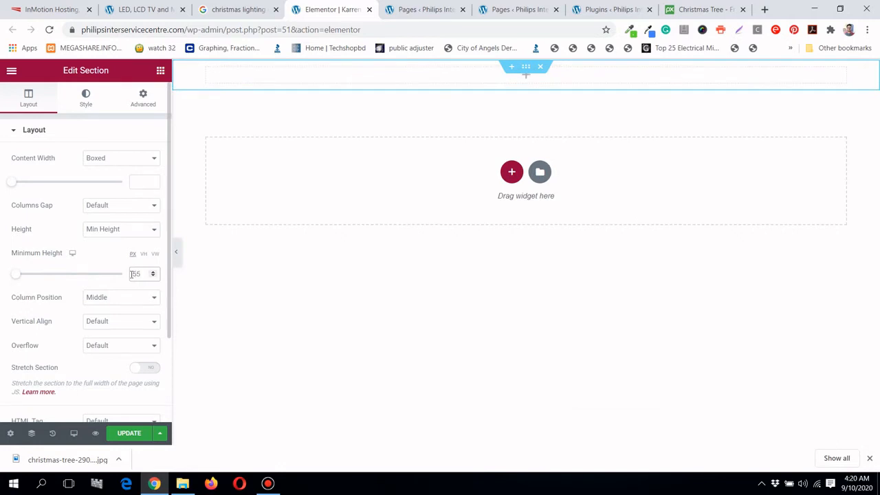
{"action": "type", "text": "0"}
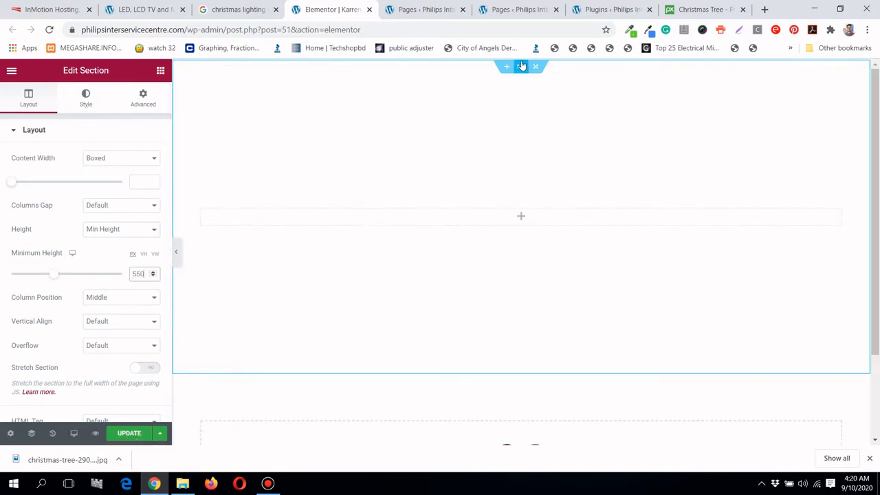
Give the section a Classic background, uploading the downloaded christmas-tree-2909020_1280.jpg and inserting it as the image
{"action": "left_click", "coordinate": [88, 101]}
{"action": "left_click", "coordinate": [104, 182]}
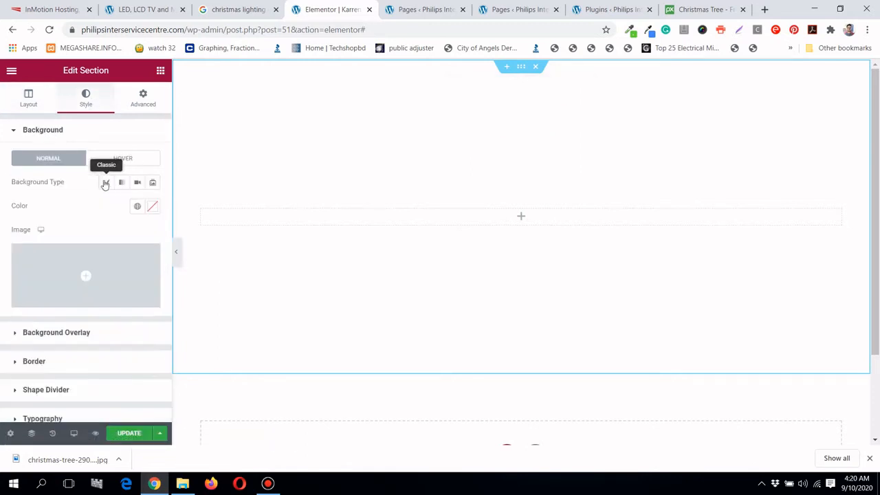
{"action": "left_click", "coordinate": [103, 272]}
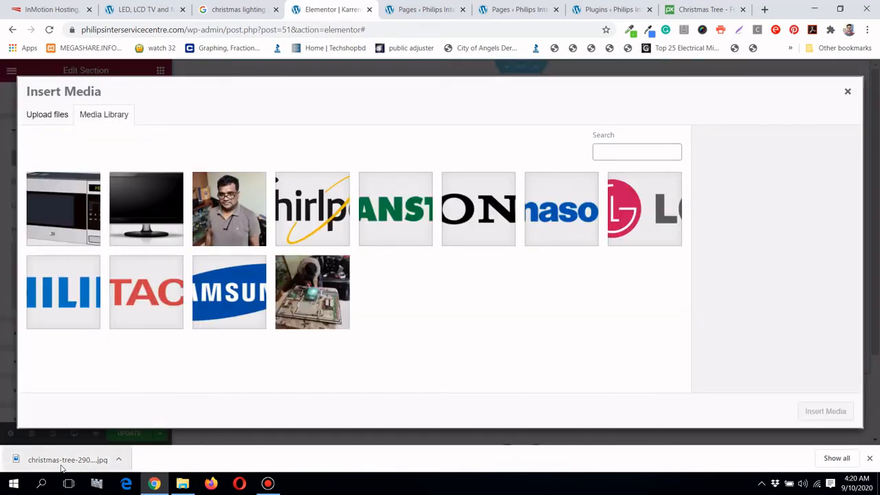
{"action": "left_click_drag", "start_coordinate": [61, 467], "coordinate": [210, 222]}
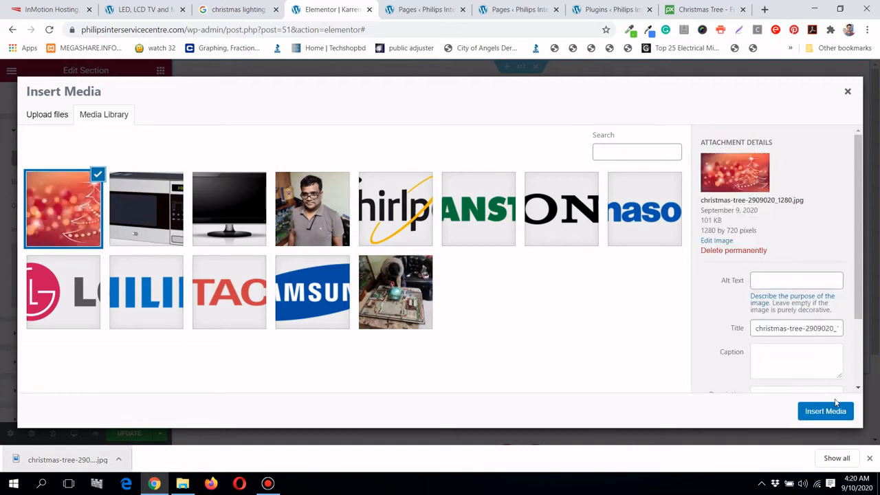
{"action": "left_click", "coordinate": [834, 413]}
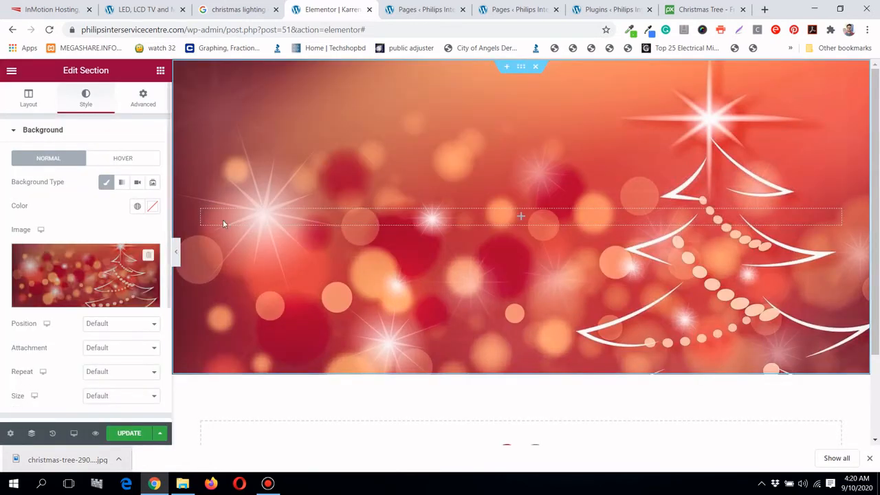
Set the background image's size to Cover, position to Center Center and repeat to No-repeat, and preview the section at full width
{"action": "mouse_move", "coordinate": [63, 266]}
{"action": "scroll", "coordinate": [42, 265], "scroll_direction": "down", "scroll_amount": 1}
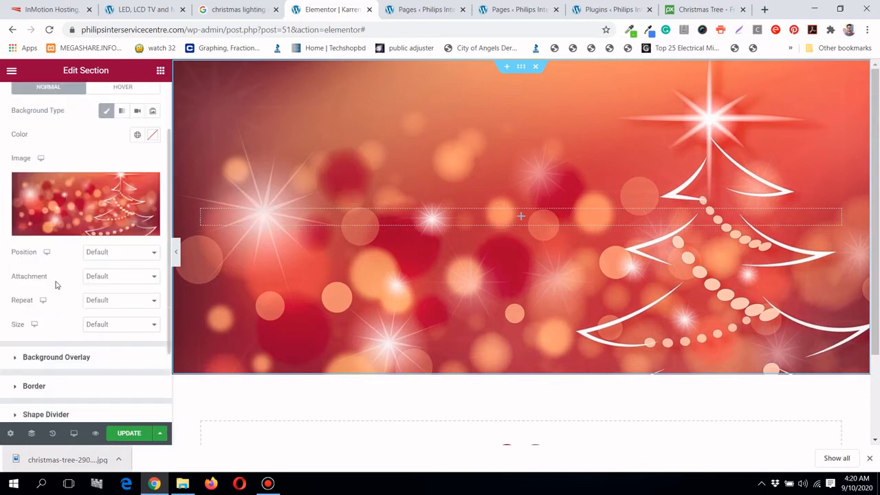
{"action": "left_click", "coordinate": [136, 330]}
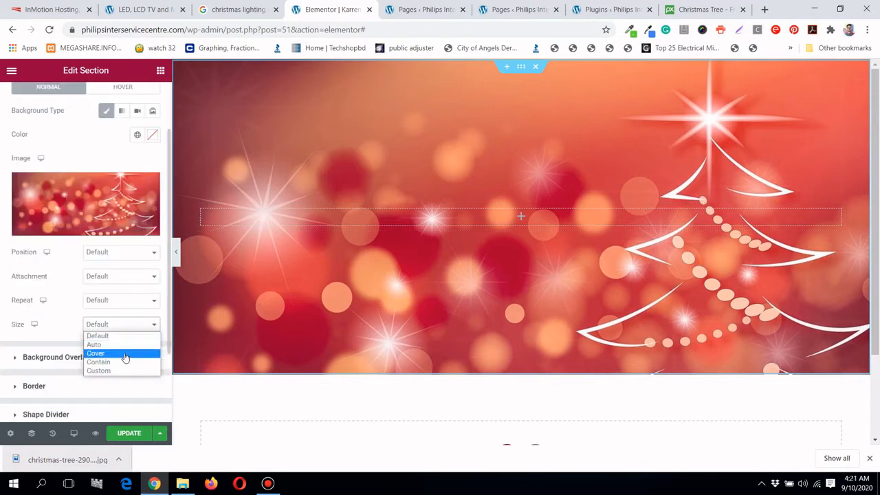
{"action": "left_click", "coordinate": [125, 354]}
{"action": "left_click", "coordinate": [114, 254]}
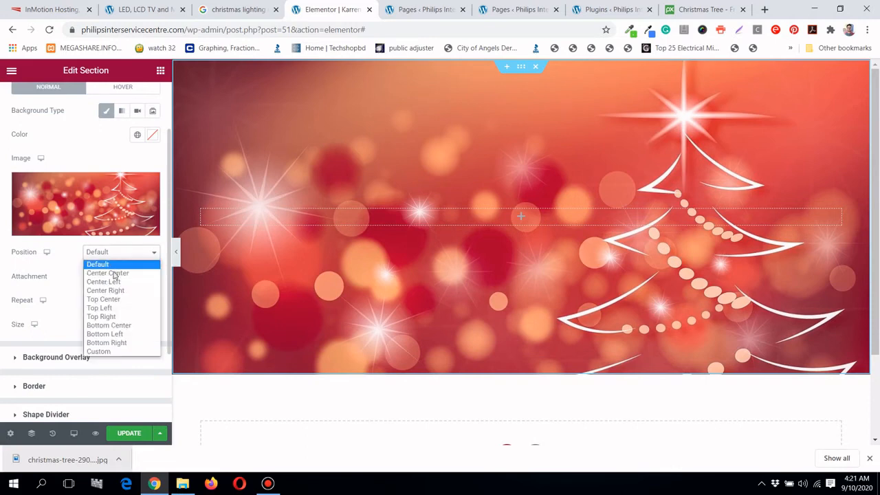
{"action": "left_click", "coordinate": [114, 274]}
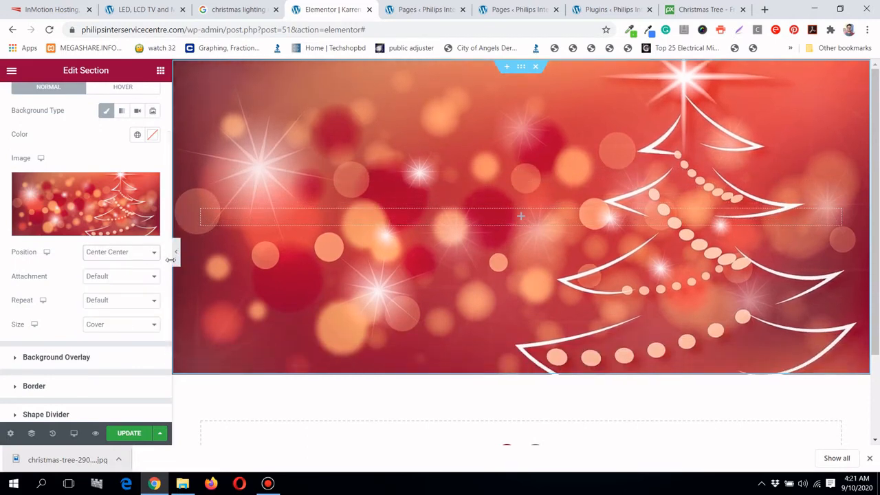
{"action": "left_click", "coordinate": [124, 300]}
{"action": "left_click", "coordinate": [107, 321]}
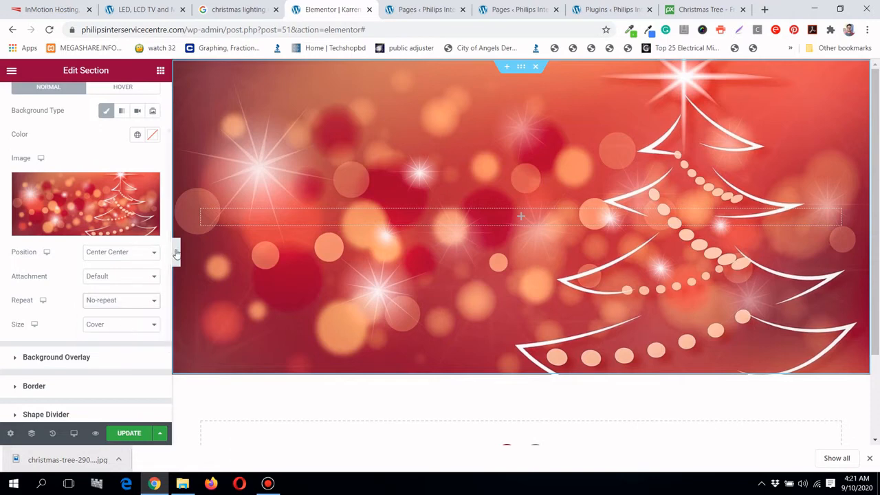
{"action": "left_click", "coordinate": [176, 252]}
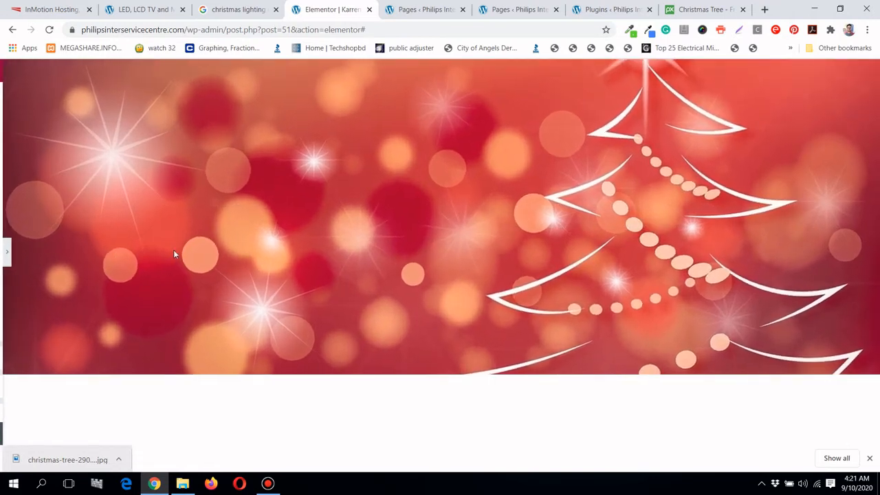
{"action": "left_click", "coordinate": [4, 254]}
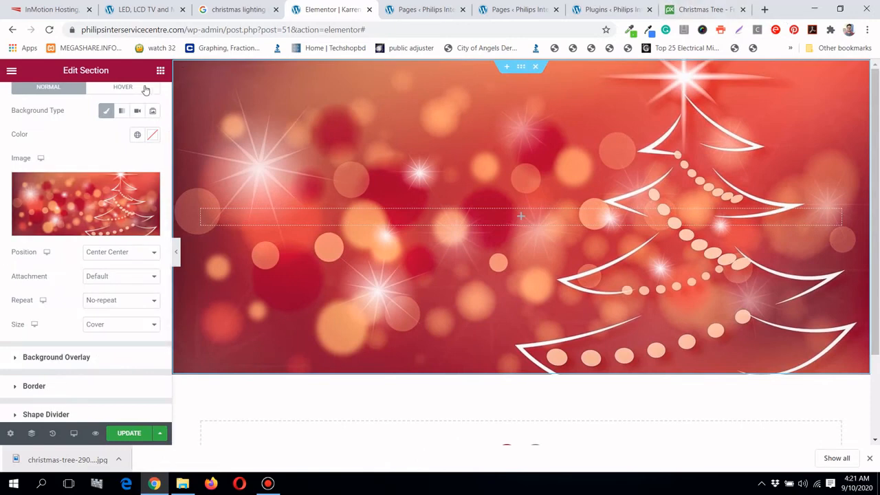
Check the reference design, then add a Heading widget to the section's column and align it to the center
{"action": "left_click", "coordinate": [245, 6]}
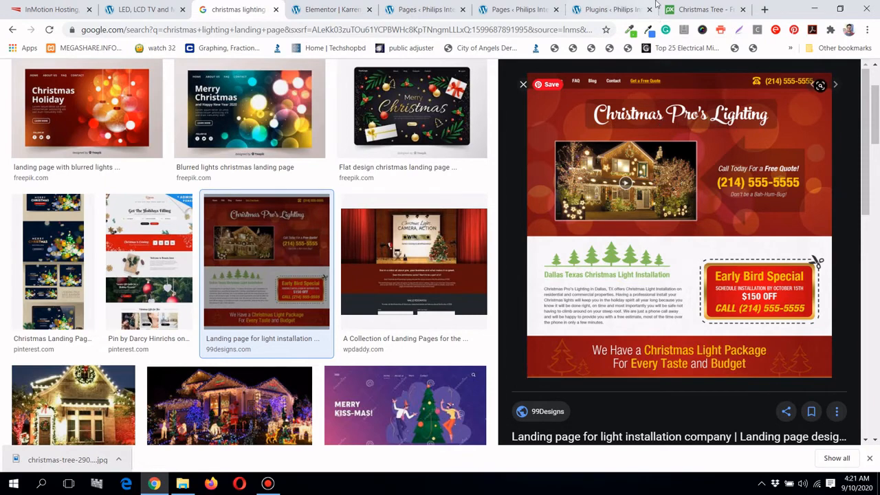
{"action": "left_click", "coordinate": [330, 9]}
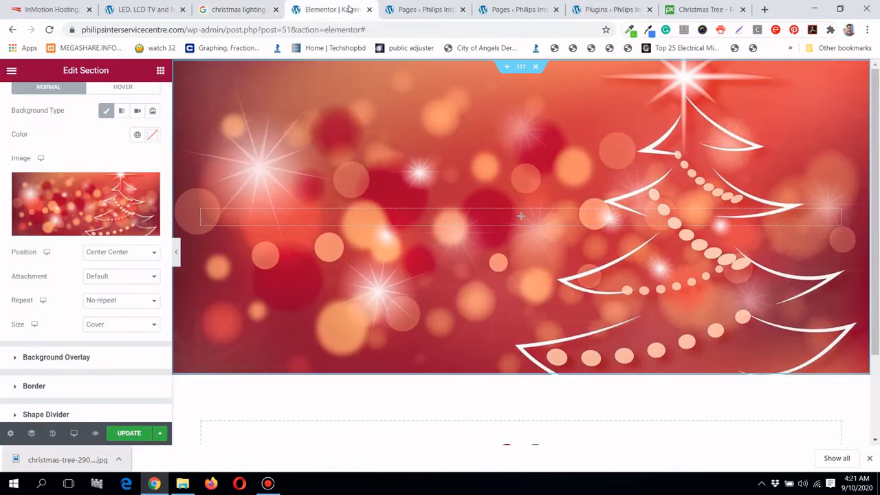
{"action": "left_click", "coordinate": [161, 70]}
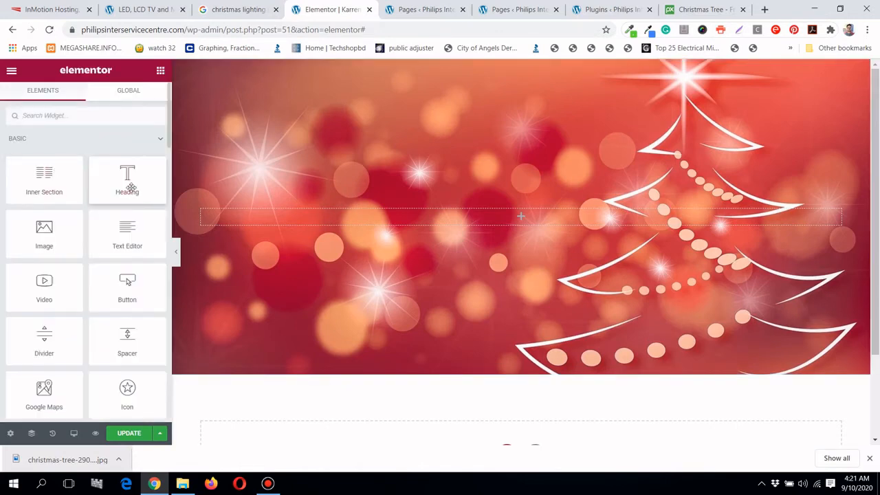
{"action": "left_click_drag", "start_coordinate": [128, 176], "coordinate": [618, 217]}
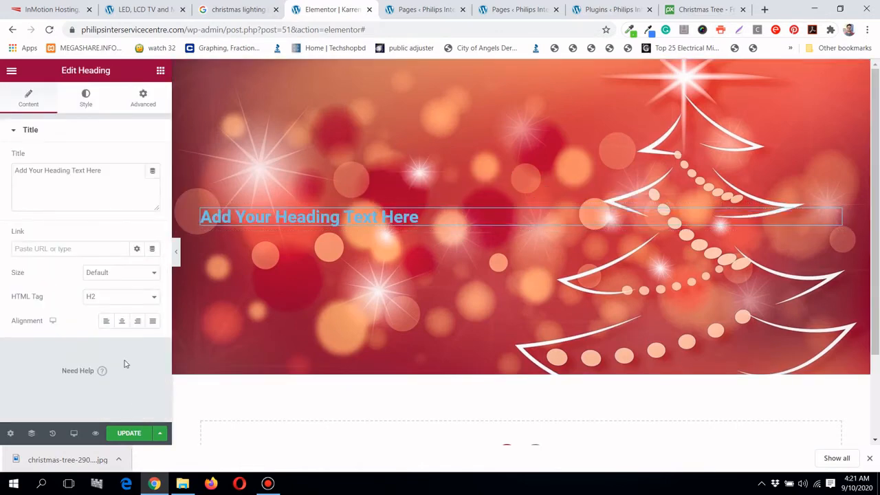
{"action": "left_click", "coordinate": [121, 323]}
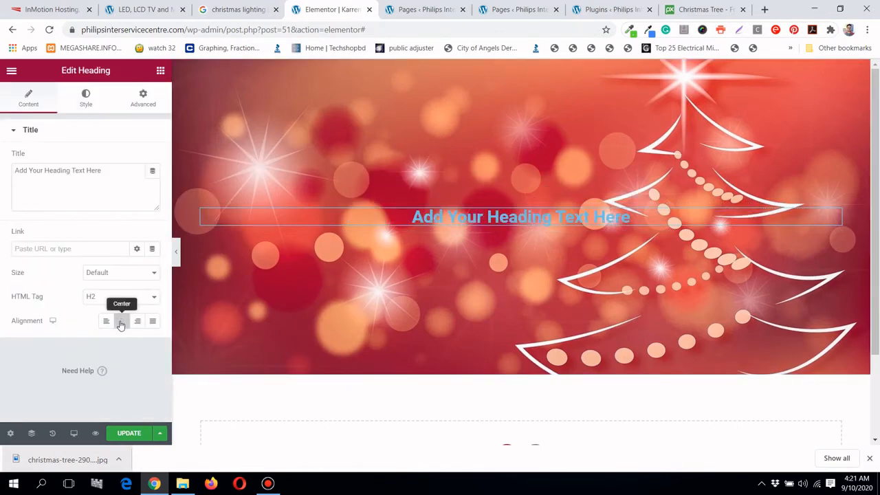
Set the heading's text color to white (#fff)
{"action": "left_click", "coordinate": [88, 103]}
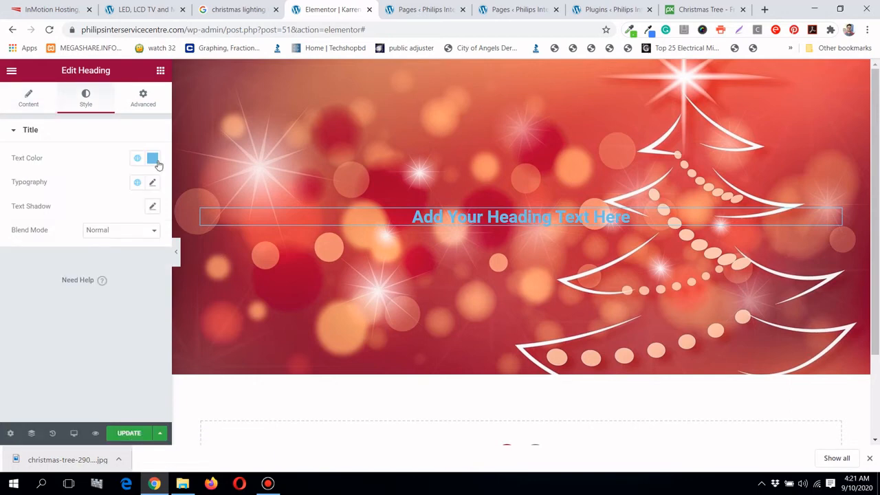
{"action": "left_click", "coordinate": [153, 159]}
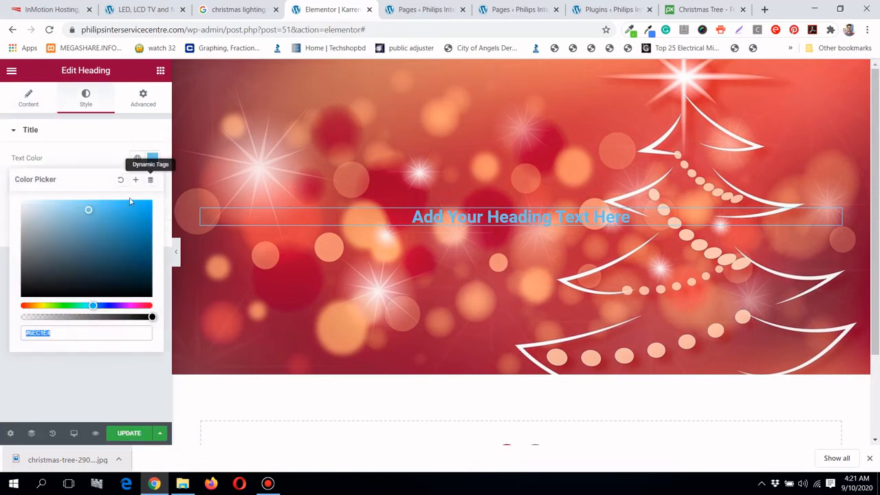
{"action": "double_click", "coordinate": [118, 335]}
{"action": "type", "text": "fff"}
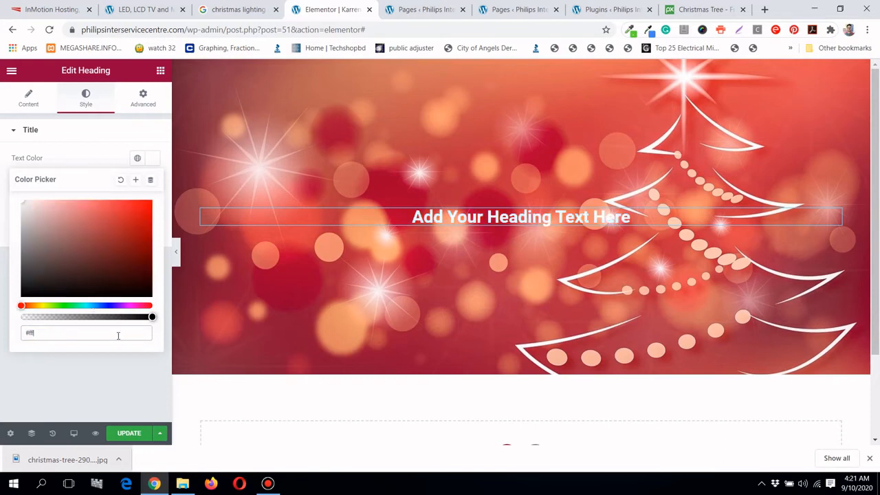
{"action": "left_click", "coordinate": [90, 160]}
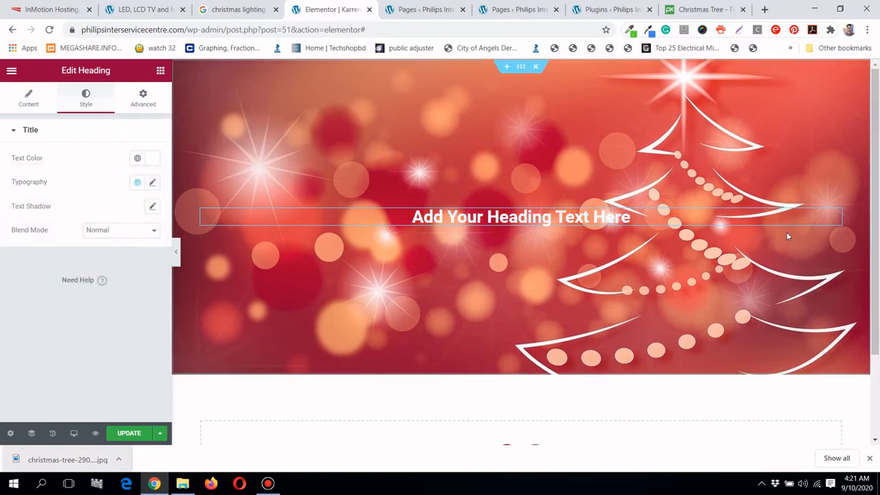
Set the heading's font size to 55 px
{"action": "left_click", "coordinate": [153, 182]}
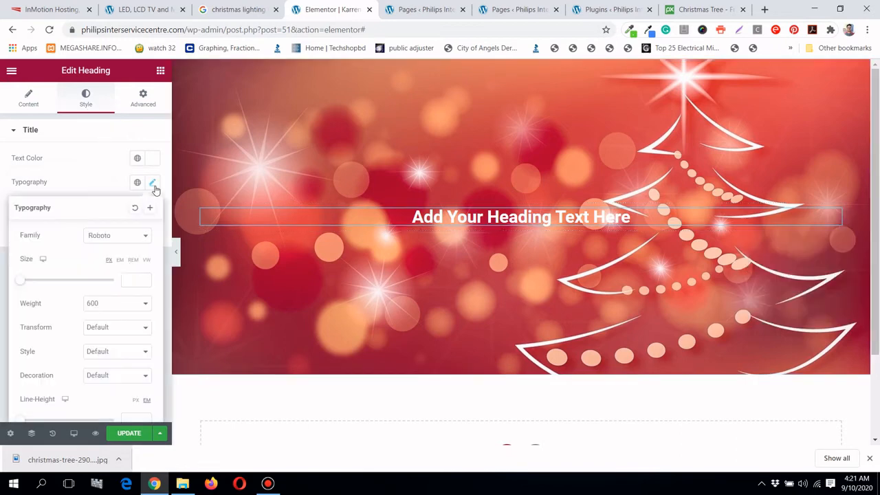
{"action": "left_click", "coordinate": [130, 279]}
{"action": "type", "text": "5"}
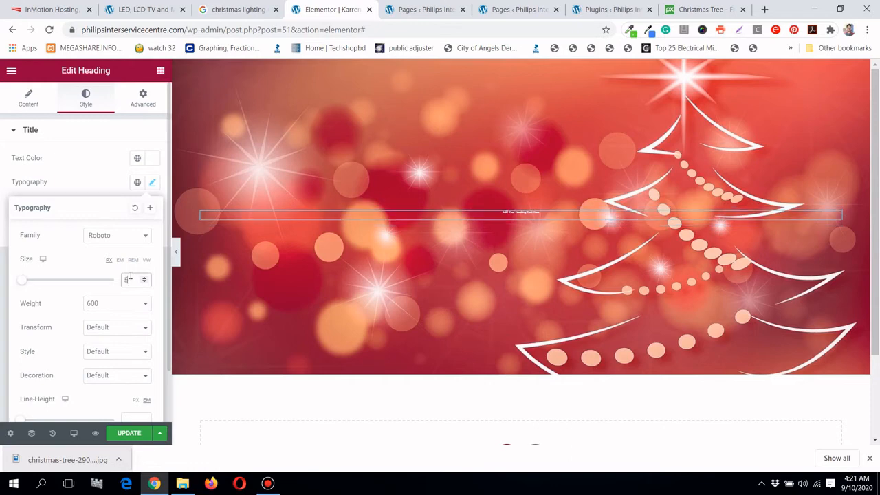
{"action": "type", "text": "5"}
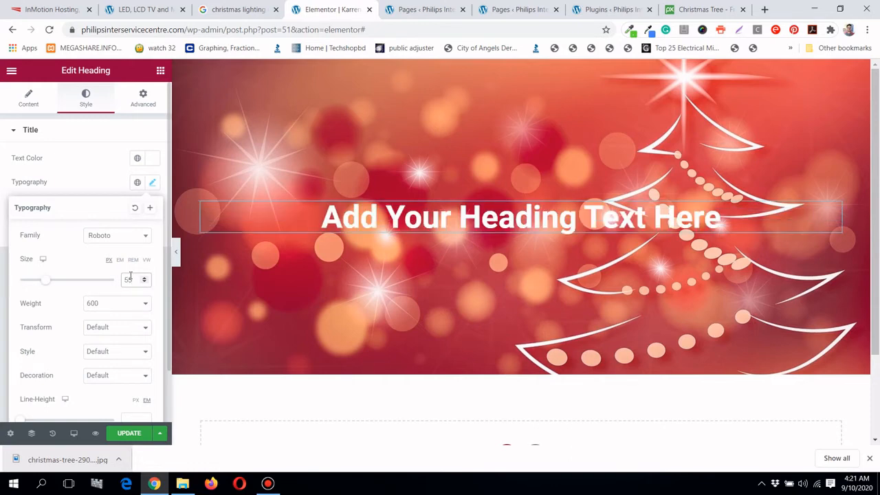
{"action": "left_click", "coordinate": [79, 184]}
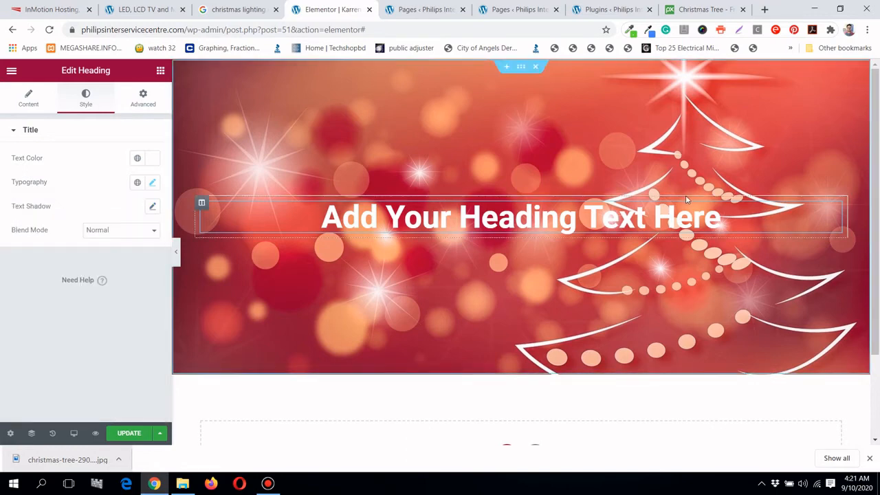
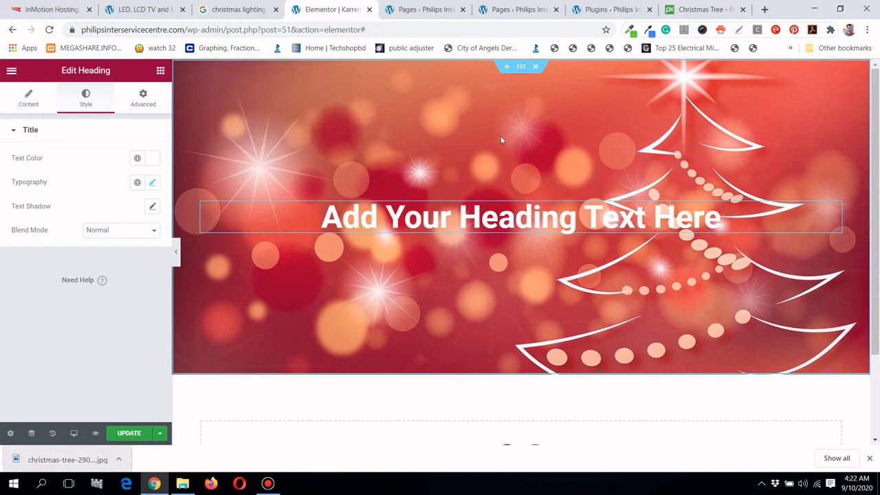
Give the first section a classic background overlay in black (#000)
{"action": "left_click", "coordinate": [520, 68]}
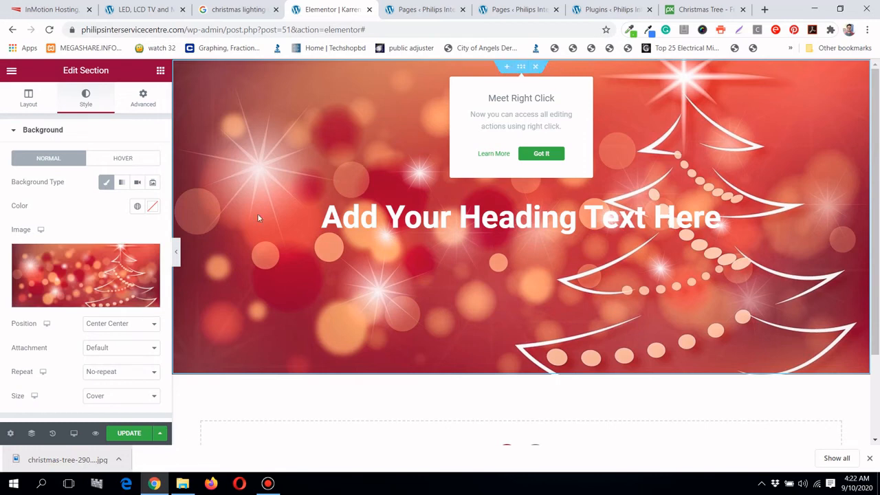
{"action": "scroll", "coordinate": [112, 213], "scroll_direction": "down", "scroll_amount": 3}
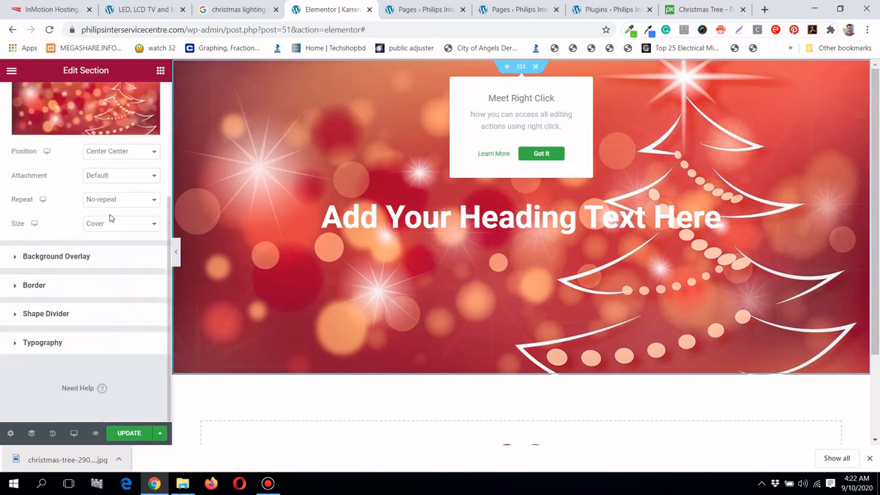
{"action": "left_click", "coordinate": [108, 261]}
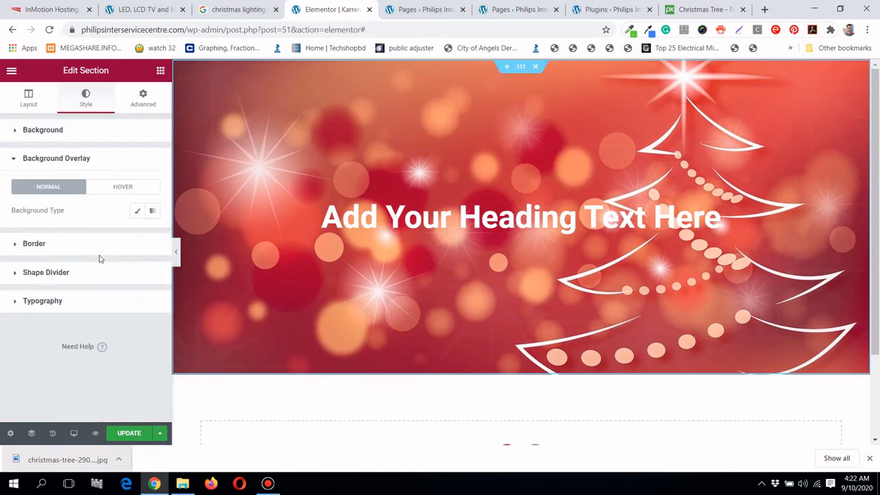
{"action": "left_click", "coordinate": [139, 213]}
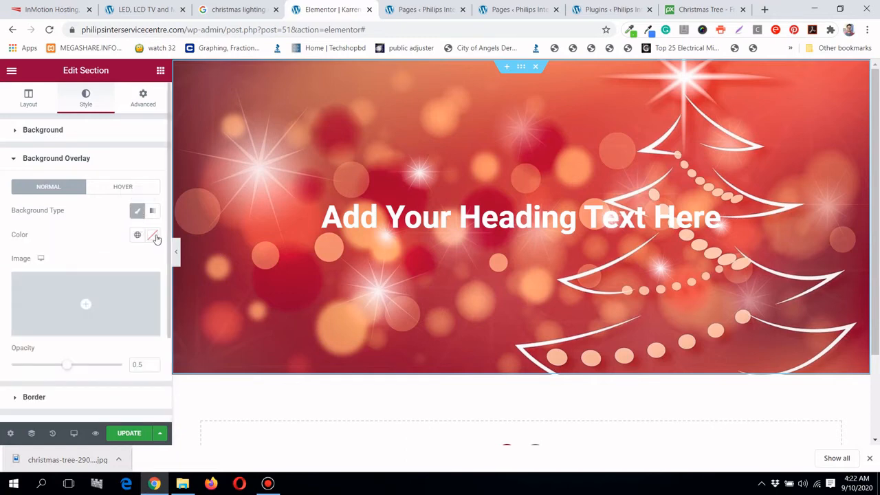
{"action": "left_click", "coordinate": [153, 235]}
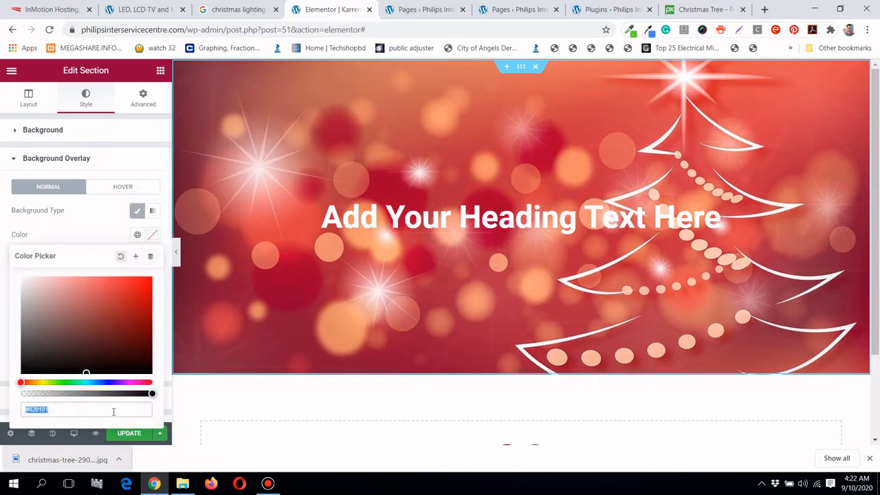
{"action": "left_click", "coordinate": [113, 411]}
{"action": "key", "text": "ctrl+a"}
{"action": "type", "text": "#f"}
{"action": "type", "text": "000"}
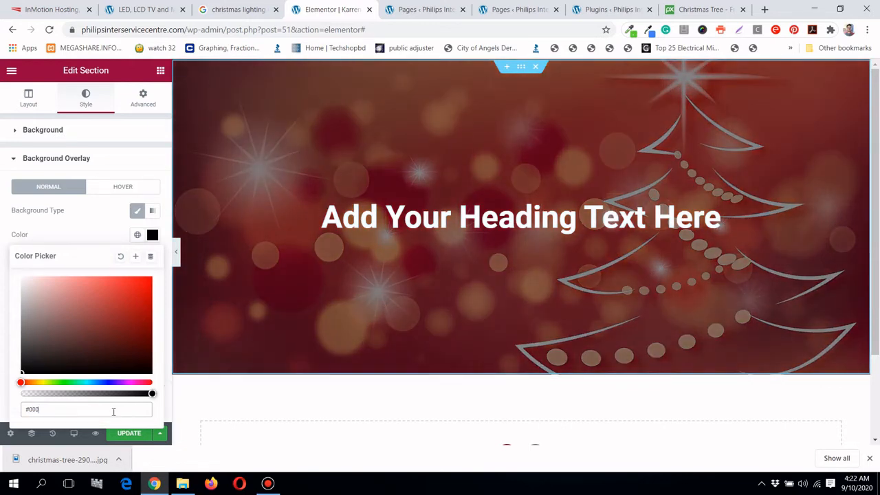
{"action": "left_click", "coordinate": [88, 227]}
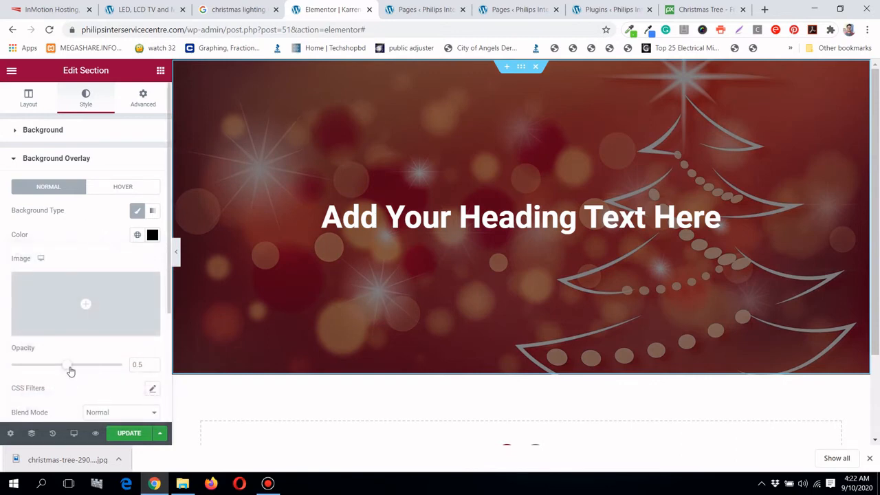
Set the section's background overlay opacity to 0.25
{"action": "left_click_drag", "start_coordinate": [68, 371], "coordinate": [39, 371]}
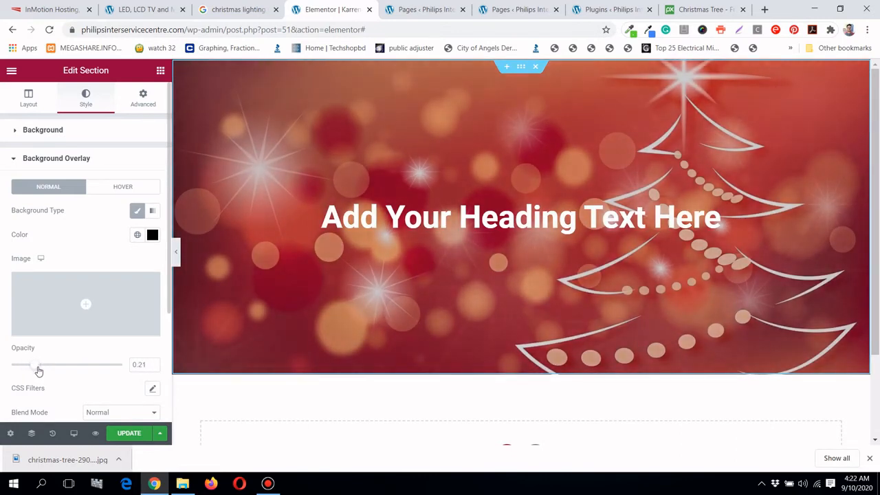
{"action": "left_click", "coordinate": [153, 363]}
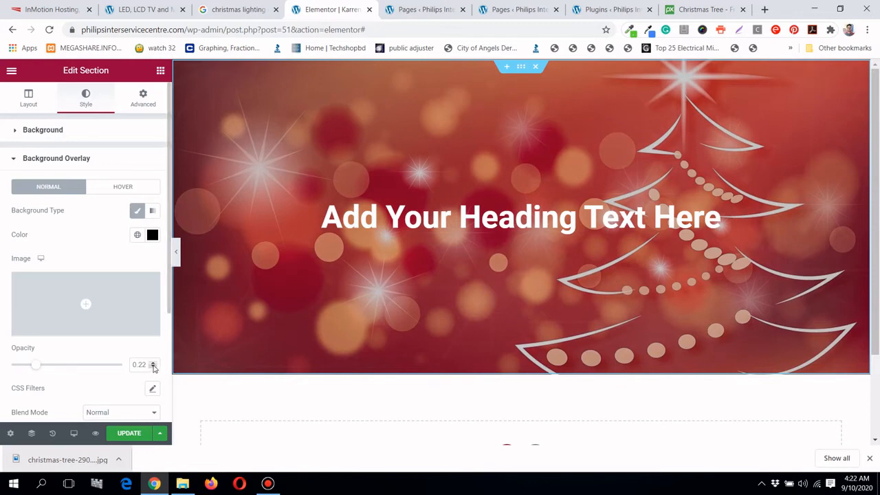
{"action": "left_click", "coordinate": [153, 364]}
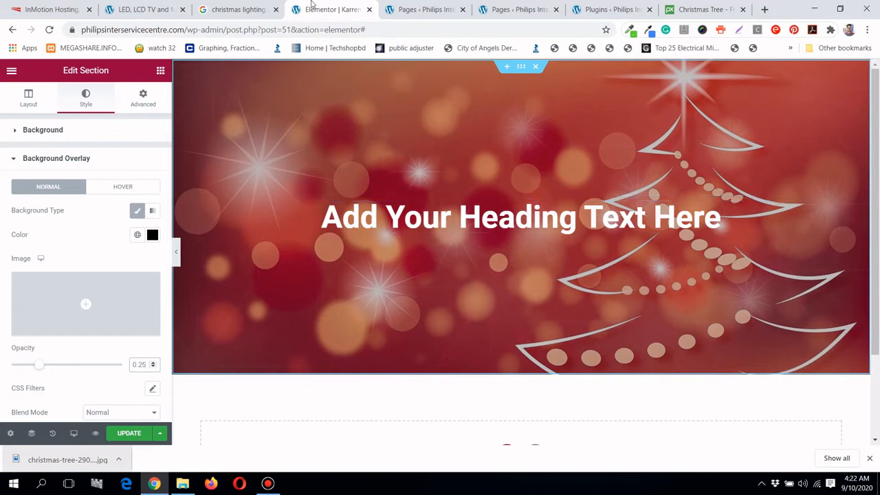
Check the reference design, then open Google Fonts (fonts.google.com) in a new browser tab placed beside the Elementor editor
{"action": "left_click", "coordinate": [235, 9]}
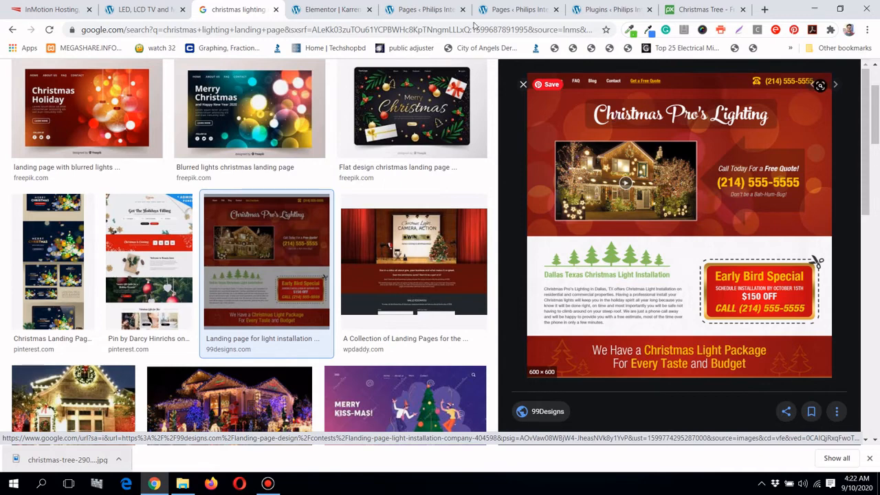
{"action": "left_click", "coordinate": [349, 5]}
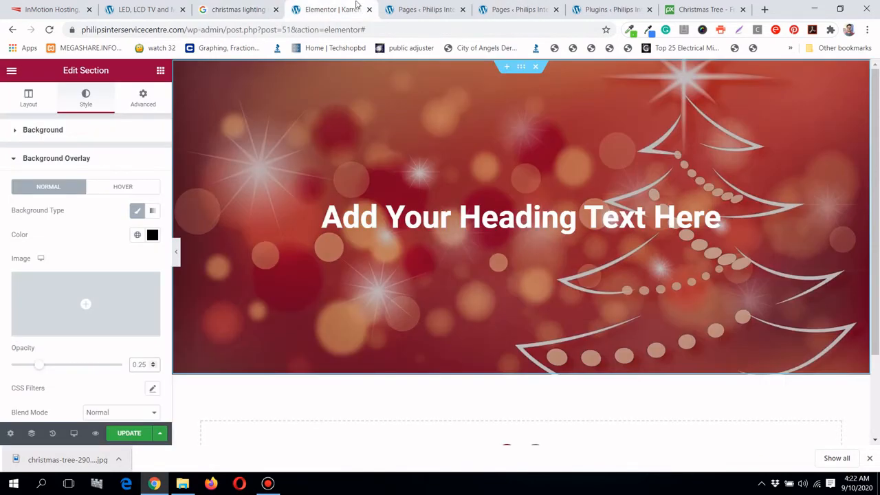
{"action": "left_click", "coordinate": [768, 9]}
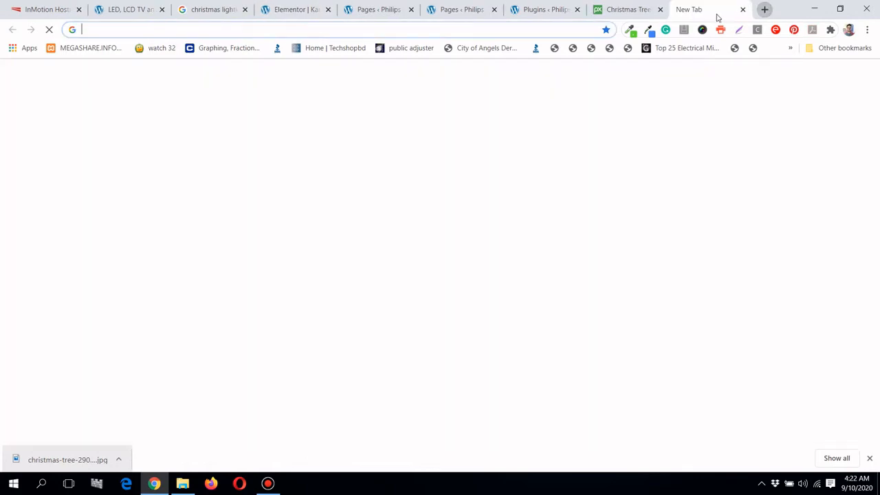
{"action": "left_click_drag", "start_coordinate": [716, 16], "coordinate": [357, 15]}
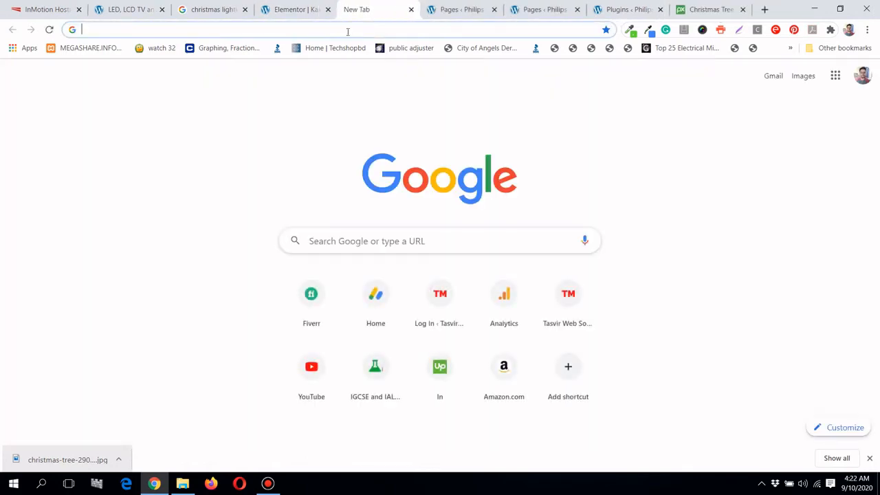
{"action": "left_click", "coordinate": [348, 29]}
{"action": "type", "text": "font"}
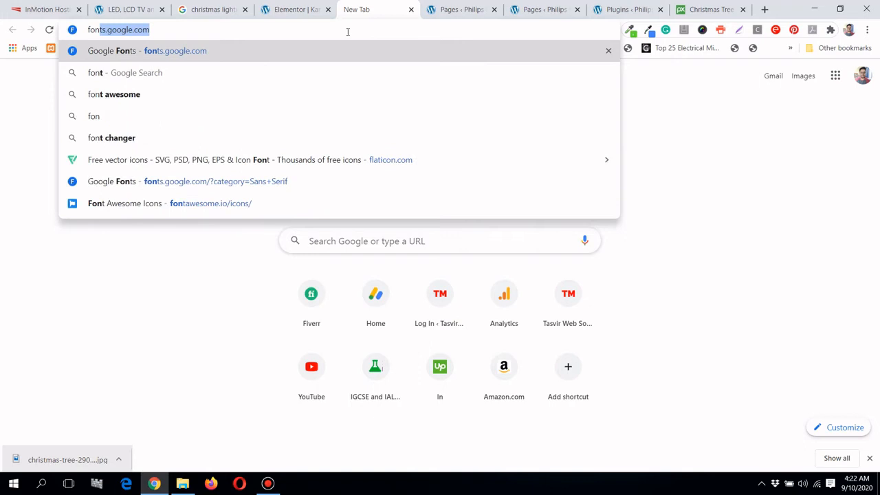
{"action": "key", "text": "Return"}
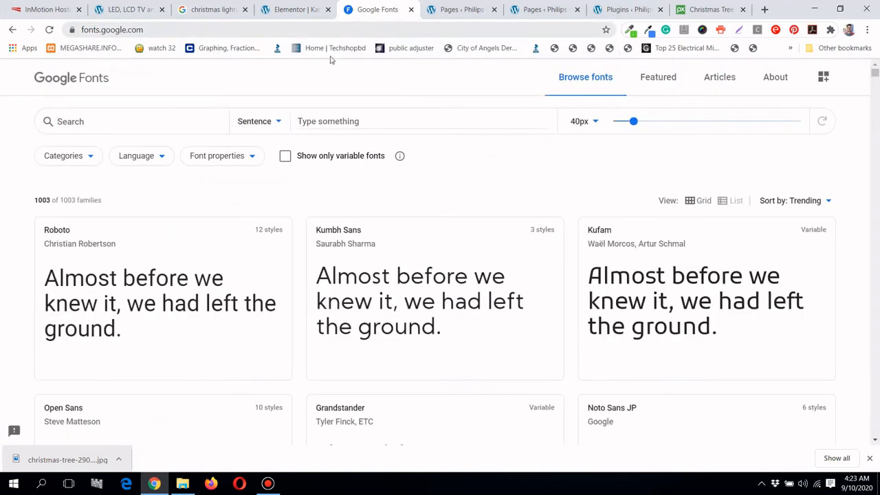
Filter the font families to the Handwriting category only, excluding Serif, Sans Serif, Display and Monospace
{"action": "left_click", "coordinate": [77, 156]}
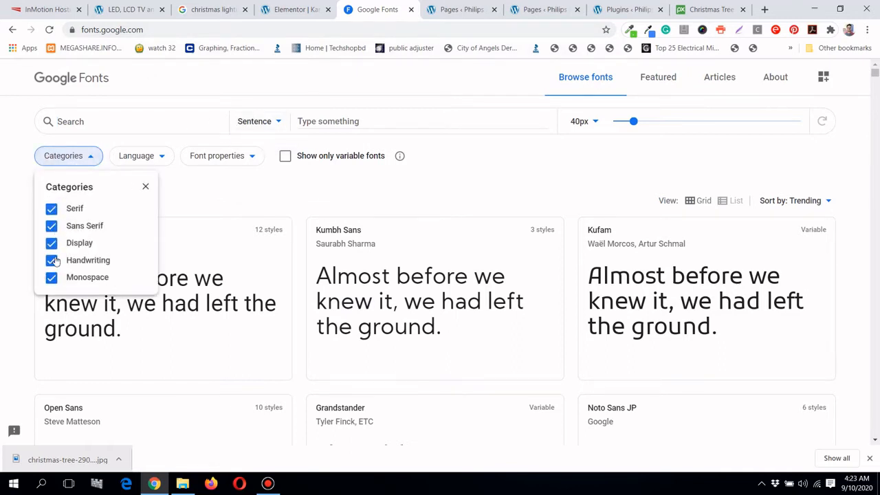
{"action": "left_click", "coordinate": [52, 208]}
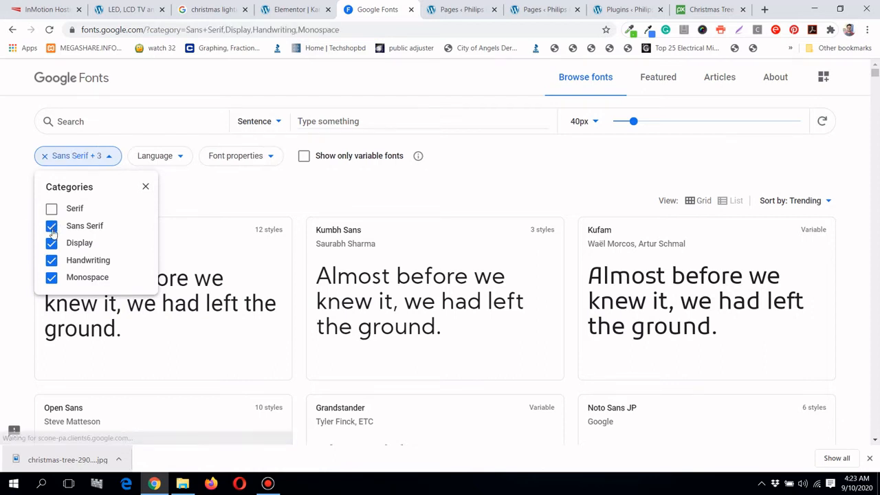
{"action": "left_click", "coordinate": [51, 225]}
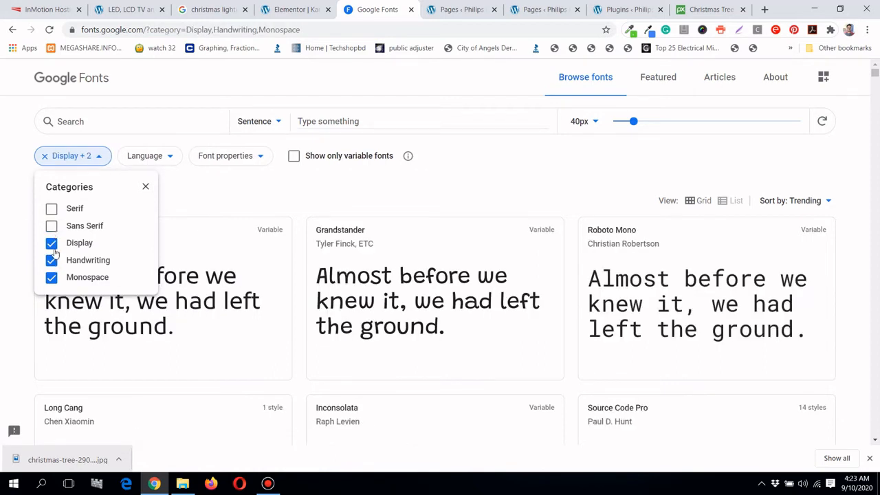
{"action": "left_click", "coordinate": [52, 243]}
{"action": "left_click", "coordinate": [52, 277]}
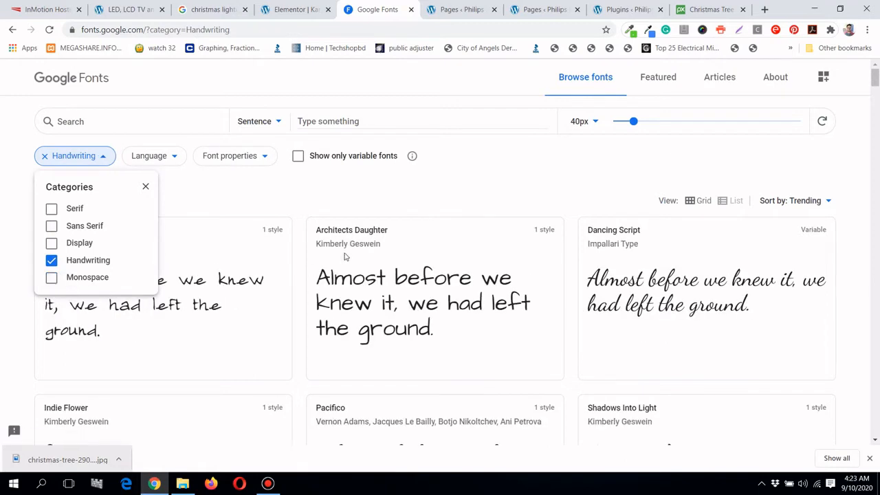
{"action": "left_click", "coordinate": [395, 210]}
Examine the handwriting font samples in the Google Fonts list to choose a decorative typeface for the Christmas page heading
{"action": "scroll", "coordinate": [400, 212], "scroll_direction": "down", "scroll_amount": 2}
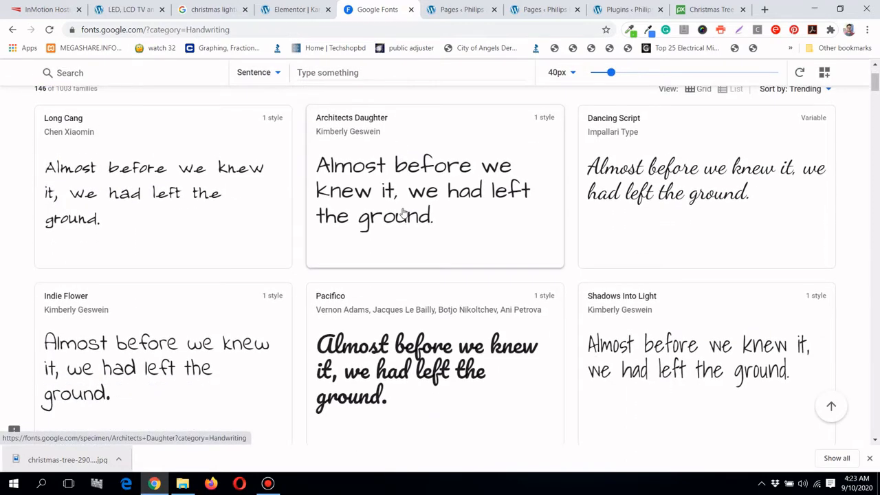
{"action": "scroll", "coordinate": [412, 214], "scroll_direction": "down", "scroll_amount": 1}
{"action": "scroll", "coordinate": [436, 218], "scroll_direction": "up", "scroll_amount": 2}
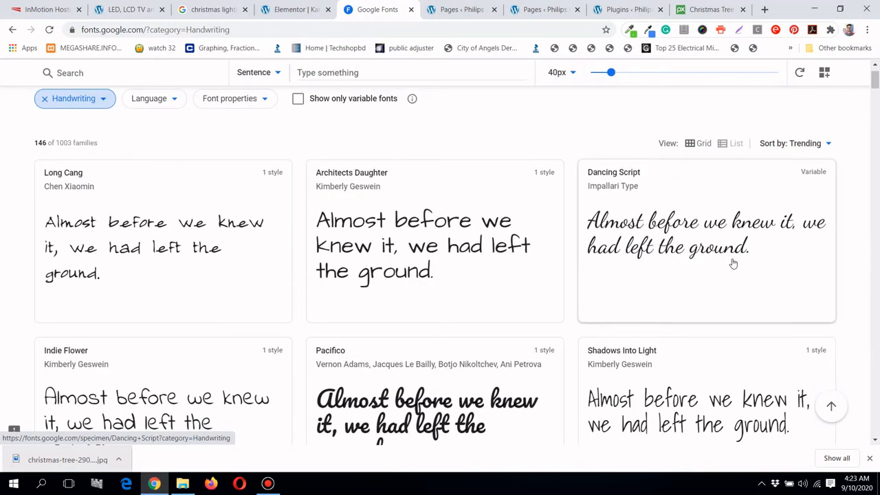
{"action": "scroll", "coordinate": [733, 263], "scroll_direction": "down", "scroll_amount": 3}
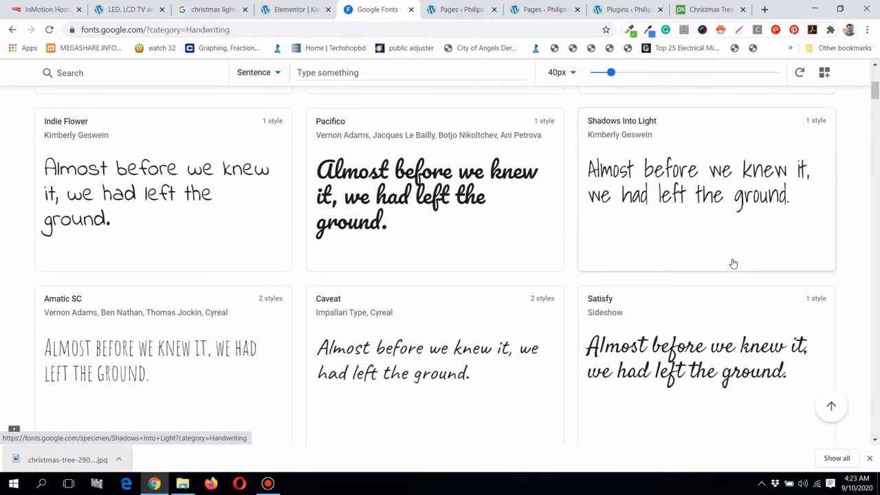
{"action": "scroll", "coordinate": [733, 263], "scroll_direction": "down", "scroll_amount": 1}
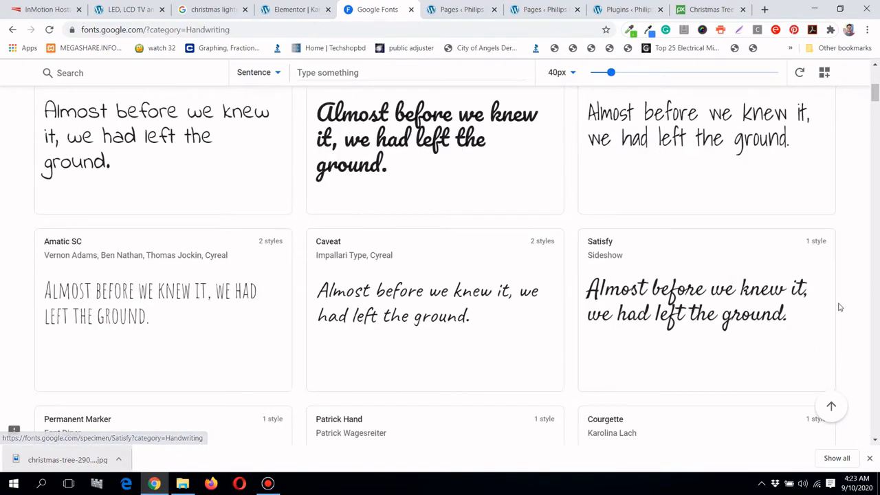
{"action": "scroll", "coordinate": [838, 305], "scroll_direction": "down", "scroll_amount": 2}
{"action": "scroll", "coordinate": [838, 307], "scroll_direction": "down", "scroll_amount": 3}
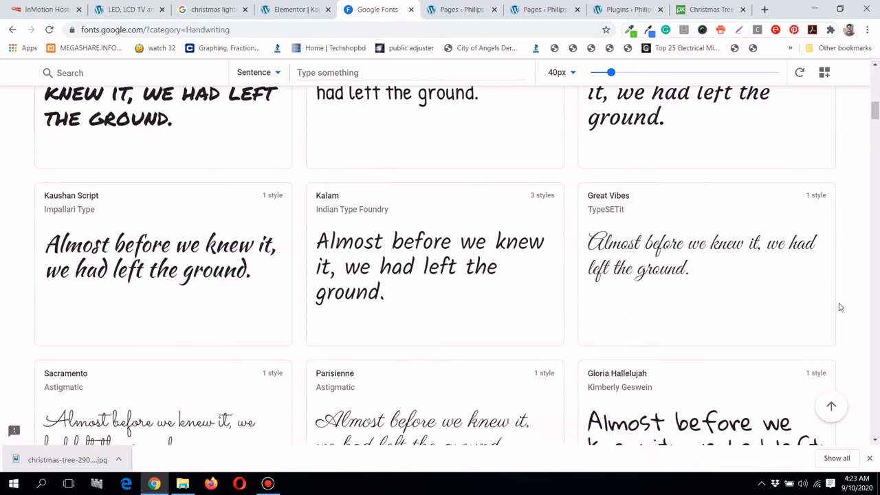
{"action": "scroll", "coordinate": [839, 307], "scroll_direction": "down", "scroll_amount": 3}
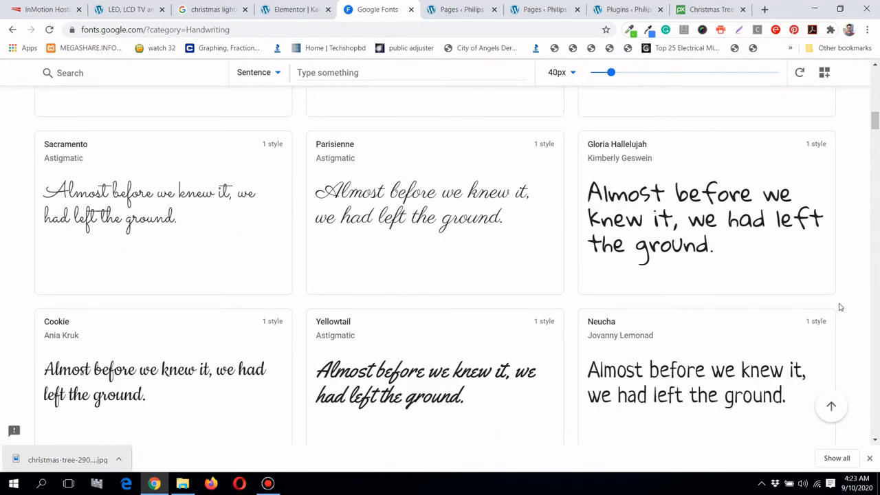
{"action": "scroll", "coordinate": [838, 307], "scroll_direction": "down", "scroll_amount": 2}
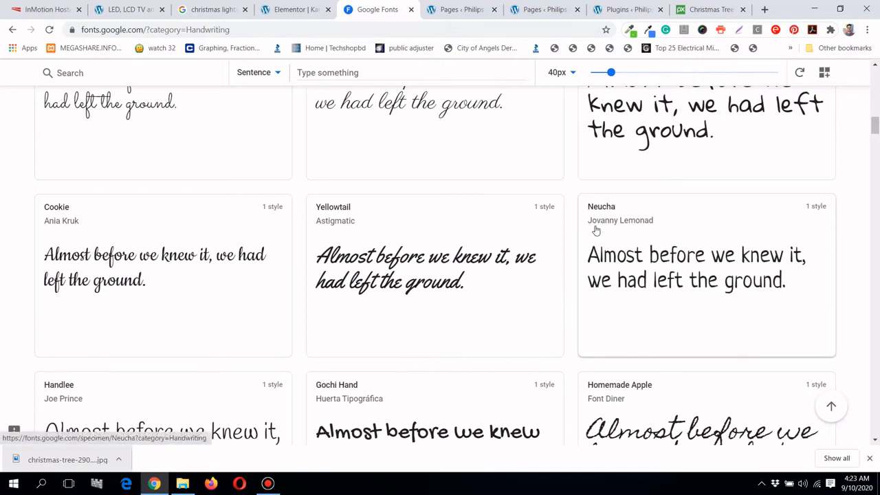
{"action": "scroll", "coordinate": [595, 229], "scroll_direction": "down", "scroll_amount": 1}
{"action": "scroll", "coordinate": [595, 230], "scroll_direction": "down", "scroll_amount": 1}
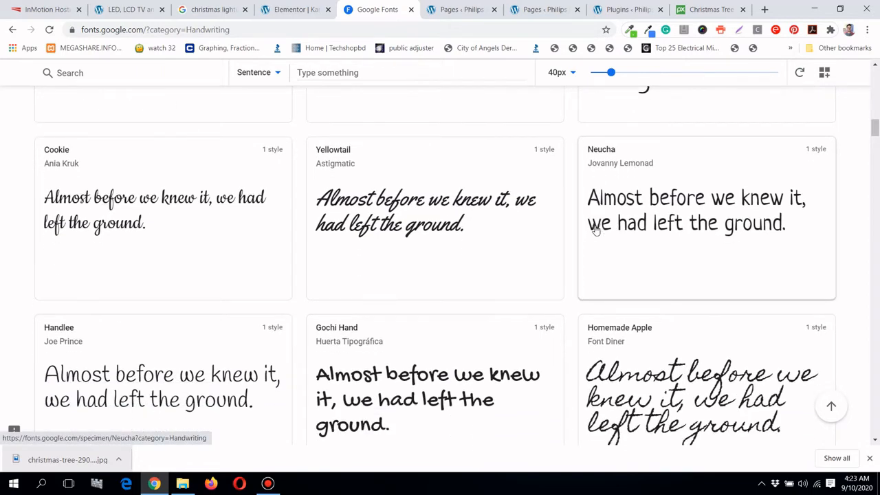
{"action": "scroll", "coordinate": [595, 230], "scroll_direction": "down", "scroll_amount": 3}
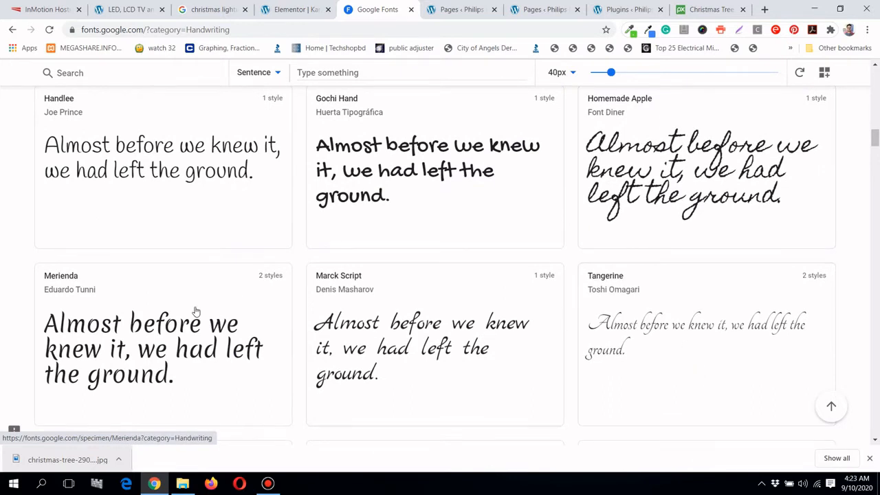
{"action": "scroll", "coordinate": [465, 354], "scroll_direction": "down", "scroll_amount": 2}
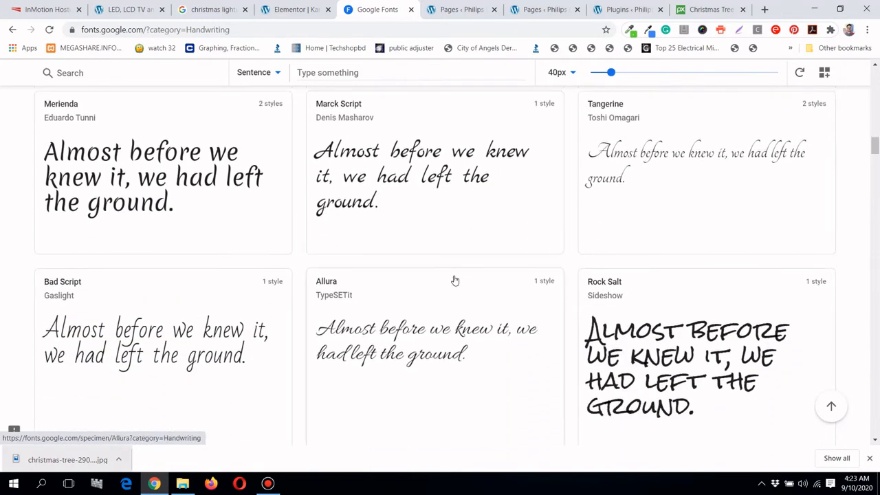
{"action": "scroll", "coordinate": [453, 314], "scroll_direction": "down", "scroll_amount": 1}
{"action": "scroll", "coordinate": [452, 346], "scroll_direction": "down", "scroll_amount": 3}
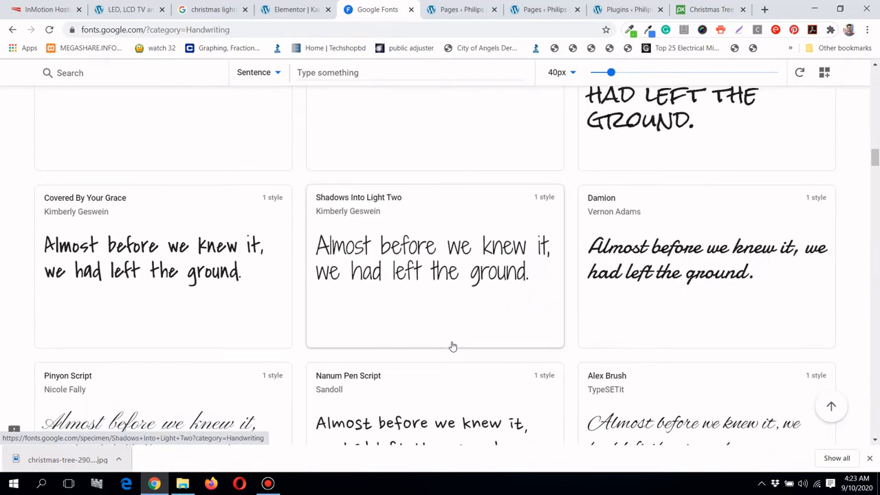
{"action": "scroll", "coordinate": [716, 250], "scroll_direction": "down", "scroll_amount": 2}
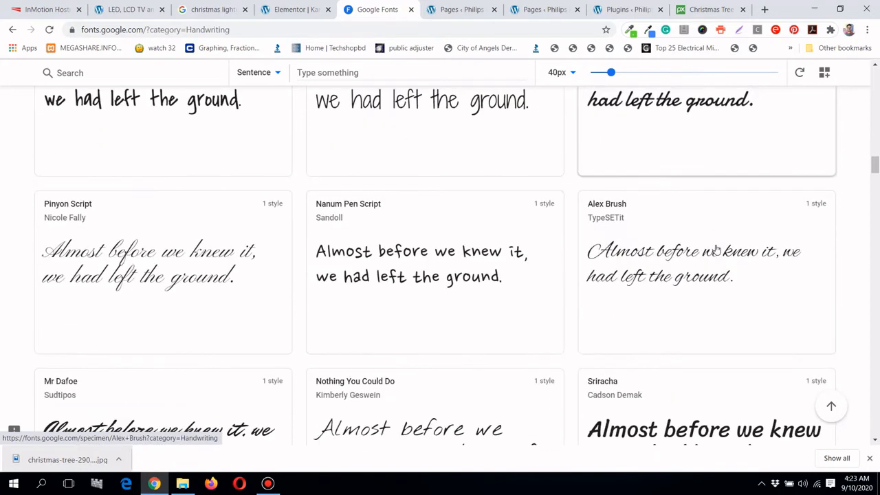
{"action": "scroll", "coordinate": [717, 249], "scroll_direction": "down", "scroll_amount": 2}
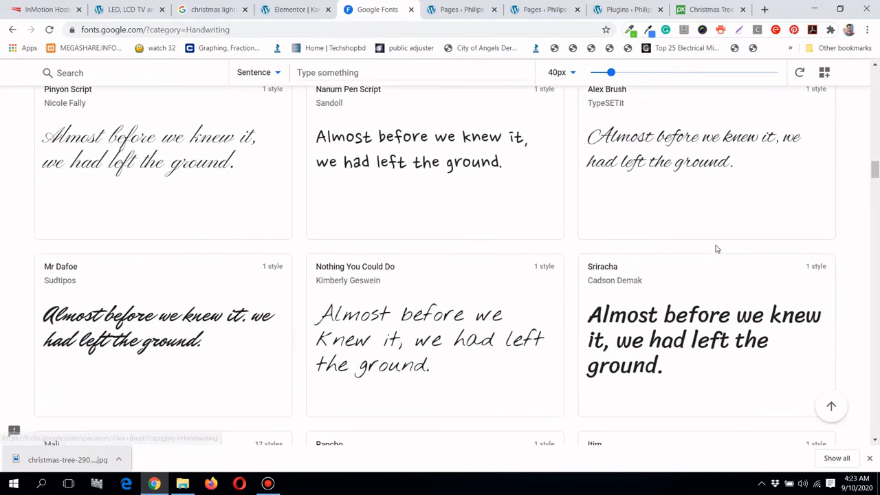
{"action": "scroll", "coordinate": [716, 249], "scroll_direction": "up", "scroll_amount": 1}
{"action": "scroll", "coordinate": [716, 249], "scroll_direction": "up", "scroll_amount": 1}
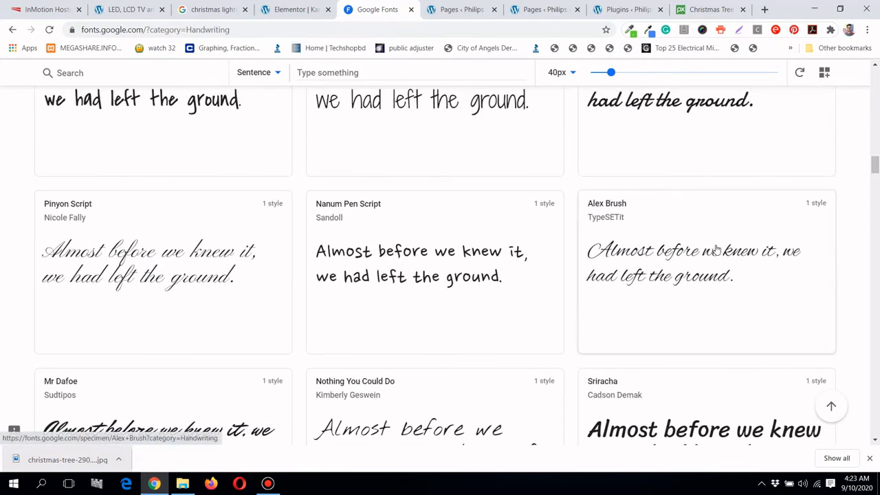
{"action": "scroll", "coordinate": [716, 249], "scroll_direction": "down", "scroll_amount": 4}
{"action": "scroll", "coordinate": [716, 250], "scroll_direction": "down", "scroll_amount": 2}
{"action": "scroll", "coordinate": [716, 249], "scroll_direction": "down", "scroll_amount": 2}
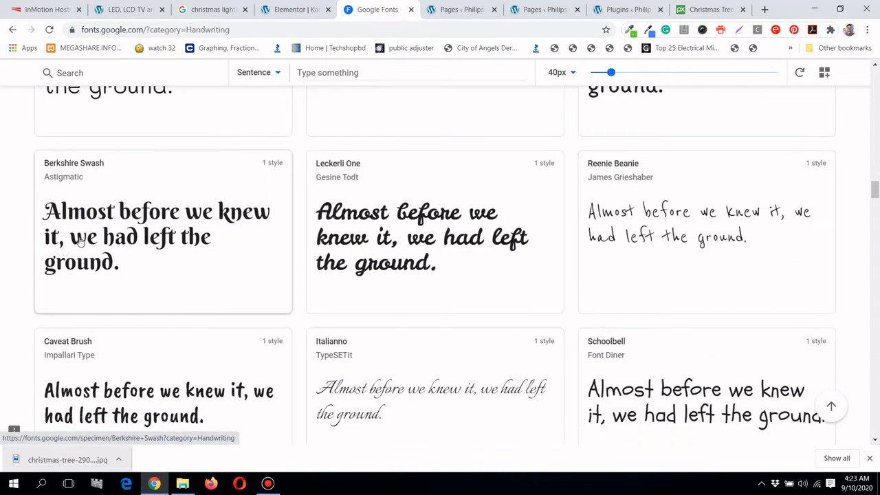
{"action": "scroll", "coordinate": [80, 239], "scroll_direction": "down", "scroll_amount": 2}
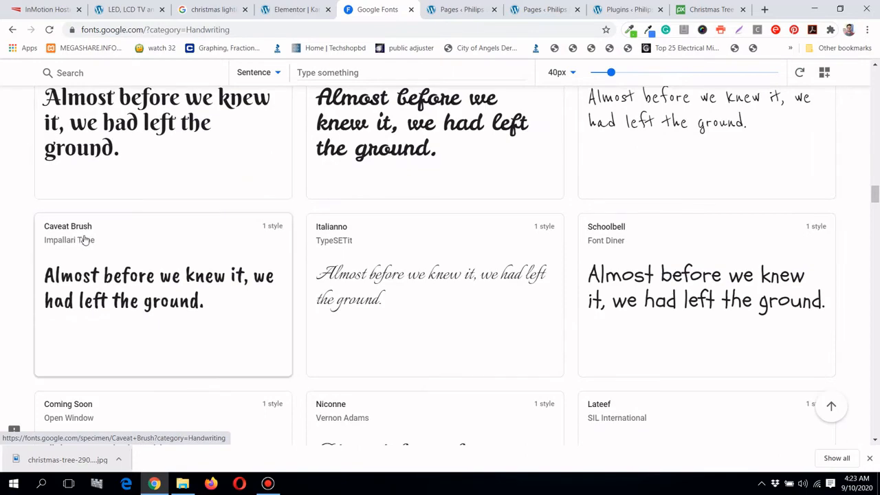
{"action": "scroll", "coordinate": [84, 239], "scroll_direction": "down", "scroll_amount": 3}
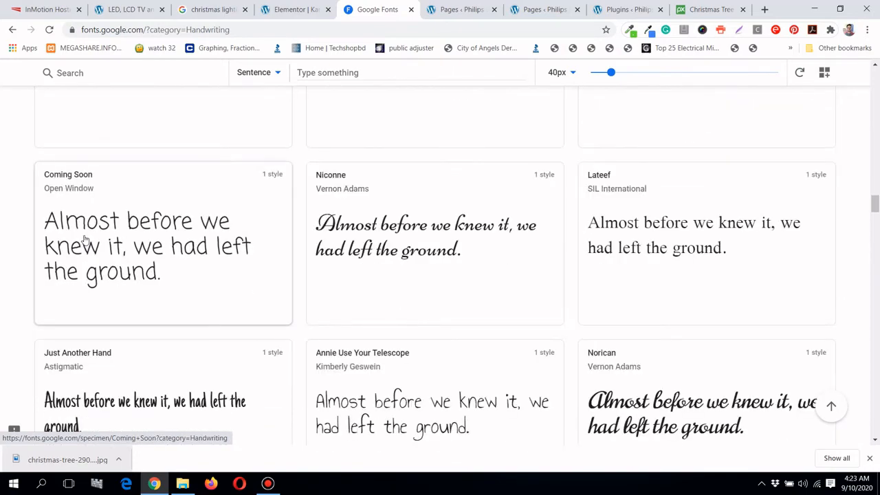
{"action": "scroll", "coordinate": [84, 238], "scroll_direction": "up", "scroll_amount": 9}
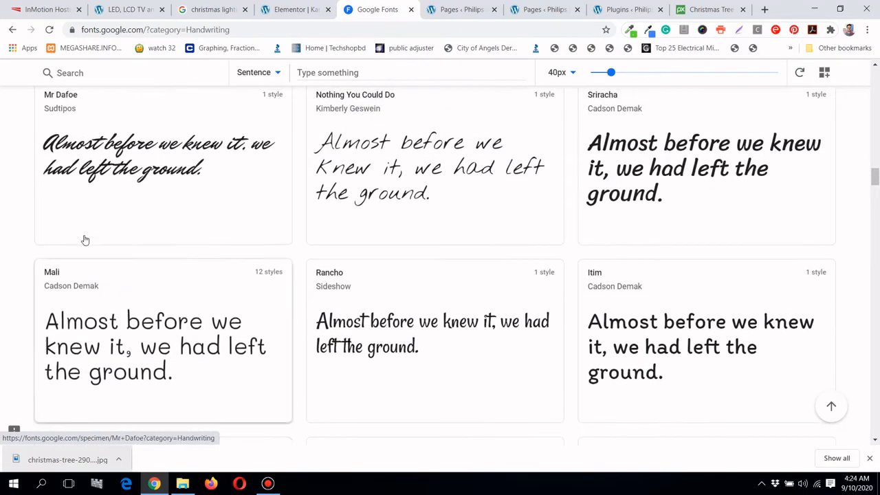
{"action": "scroll", "coordinate": [85, 239], "scroll_direction": "down", "scroll_amount": 3}
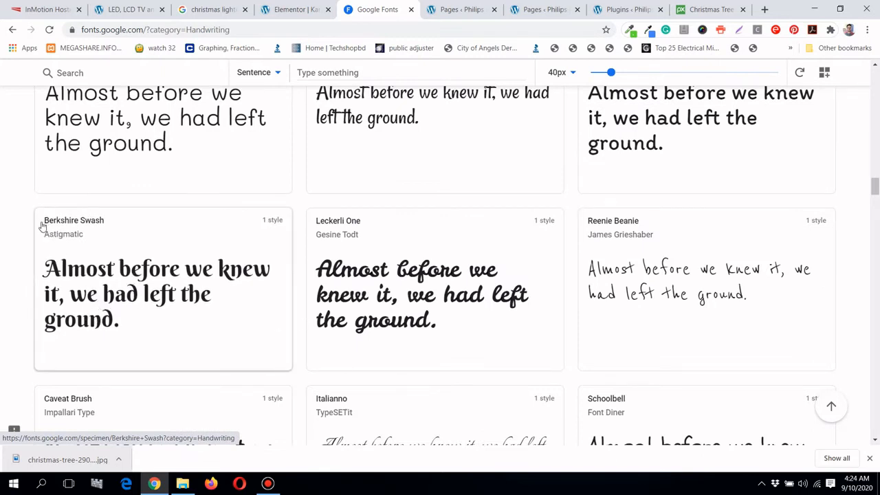
Switch to the Elementor editor and set the first section heading's typography to the Berkshire Swash family at 65 px
{"action": "left_click", "coordinate": [68, 230]}
{"action": "left_click", "coordinate": [294, 9]}
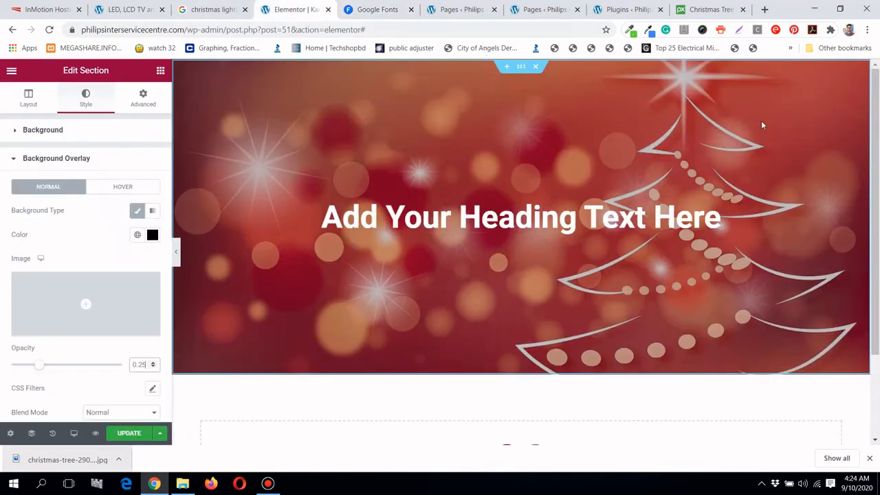
{"action": "left_click", "coordinate": [833, 206]}
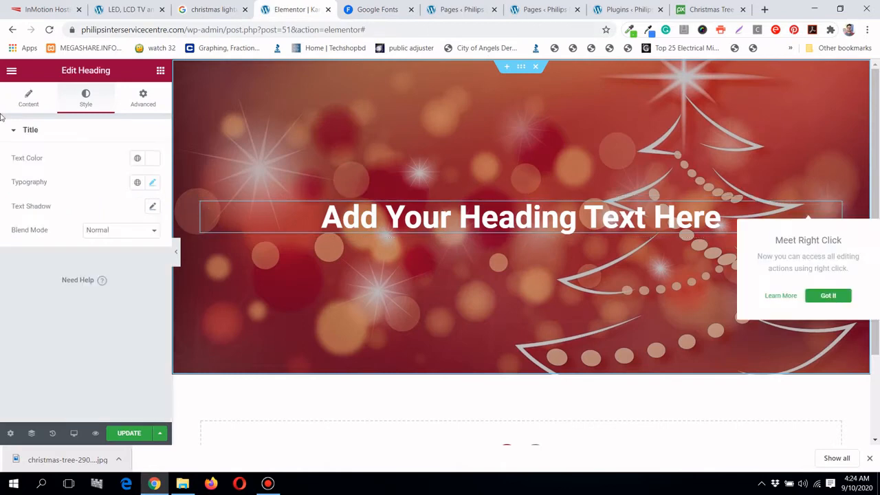
{"action": "left_click", "coordinate": [153, 183]}
{"action": "left_click", "coordinate": [132, 242]}
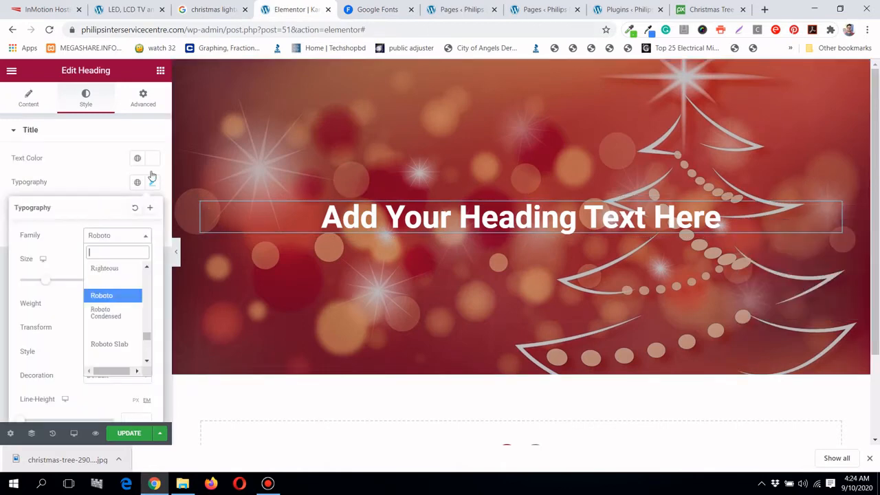
{"action": "left_click", "coordinate": [158, 185]}
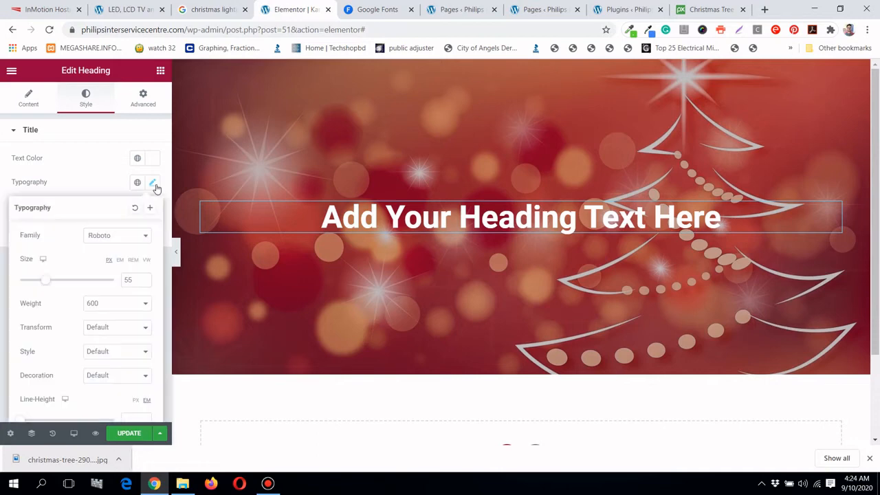
{"action": "left_click", "coordinate": [121, 241]}
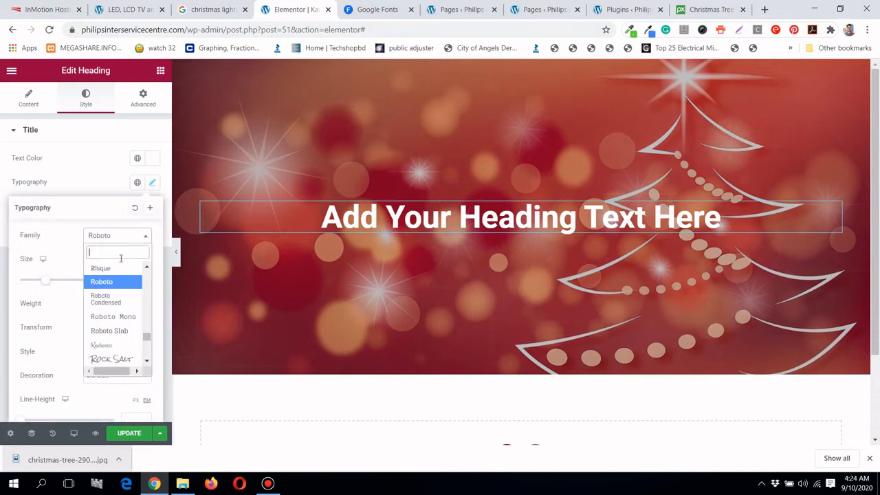
{"action": "type", "text": "berk"}
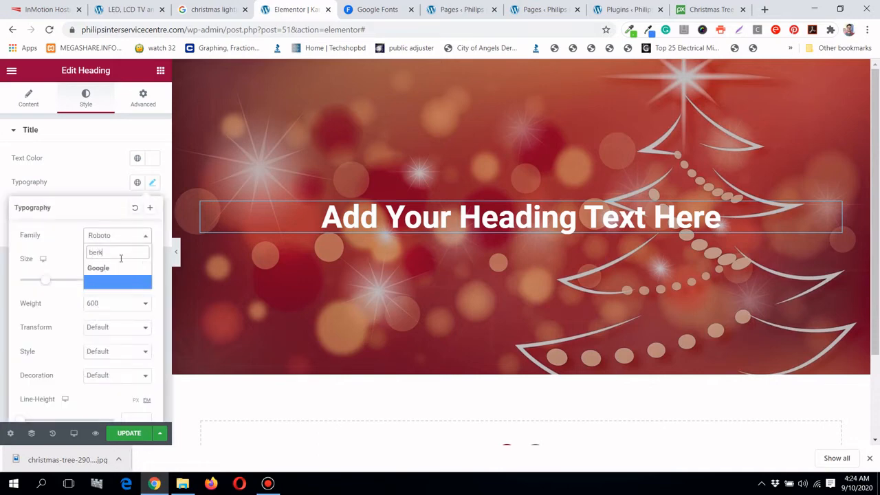
{"action": "left_click", "coordinate": [137, 283]}
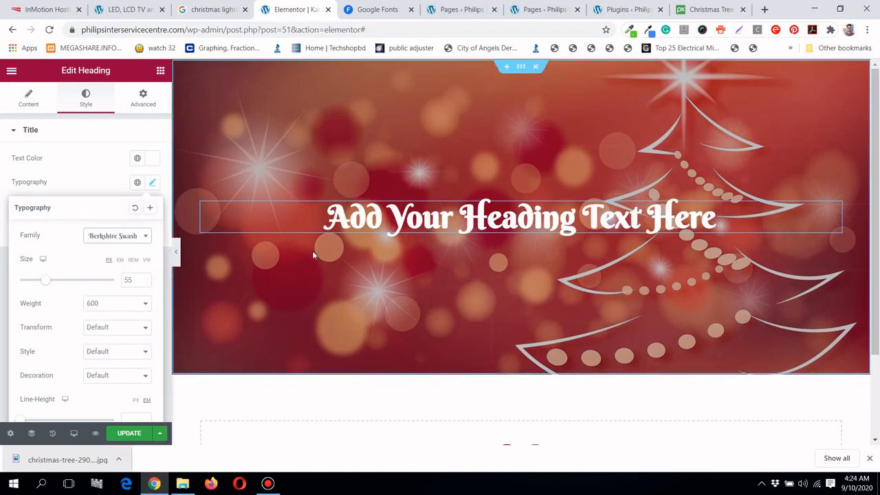
{"action": "double_click", "coordinate": [128, 279]}
{"action": "type", "text": "65"}
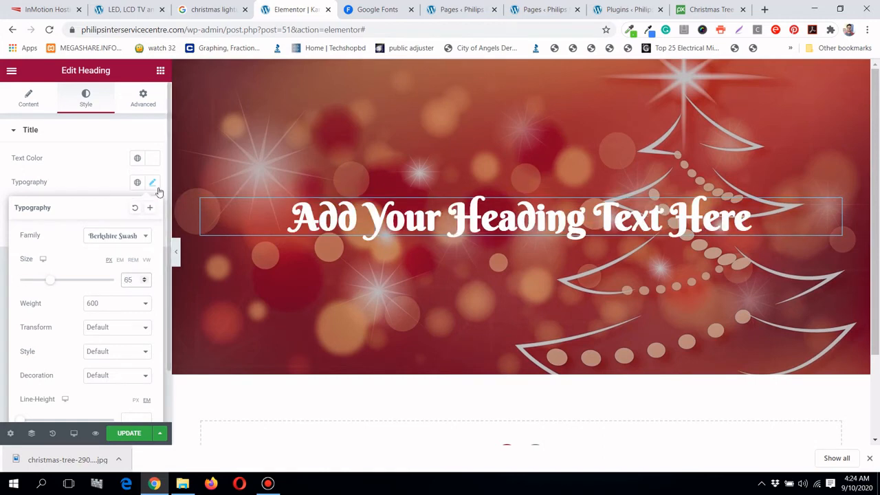
Replace the first section heading's placeholder text with "Karren's Christmas Lights" and preview the section without the editing panel
{"action": "left_click", "coordinate": [450, 210]}
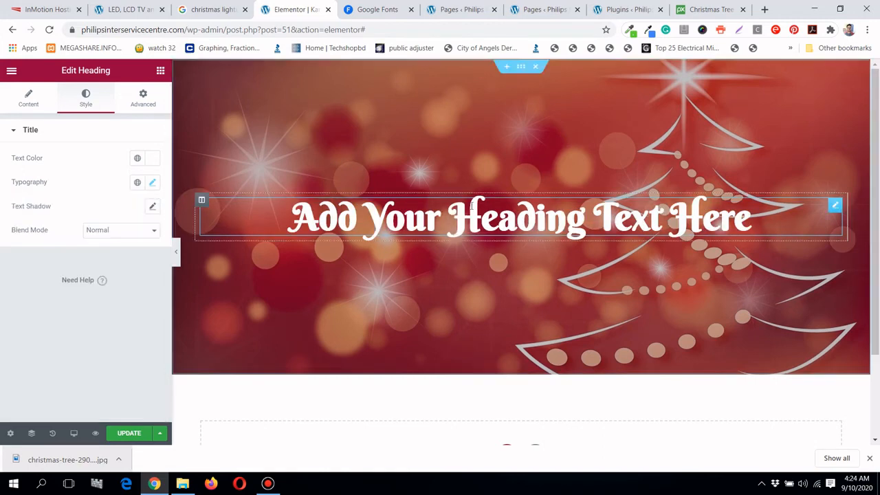
{"action": "triple_click", "coordinate": [450, 210]}
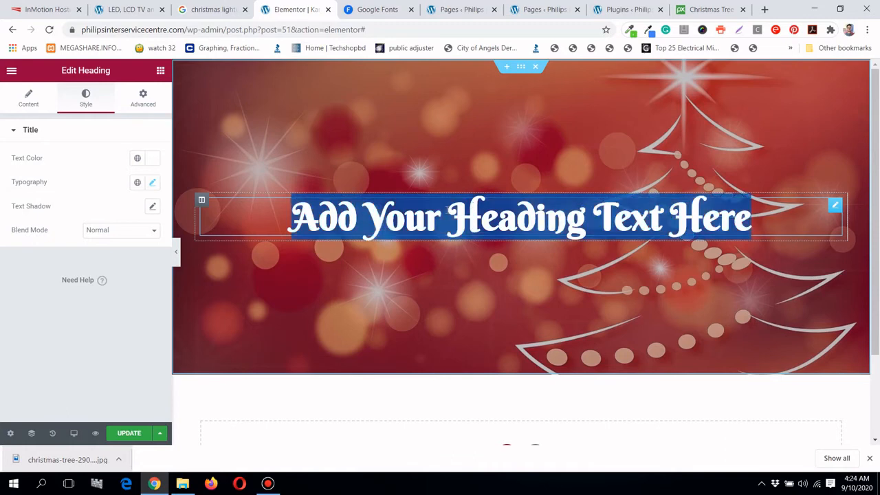
{"action": "type", "text": "Kar"}
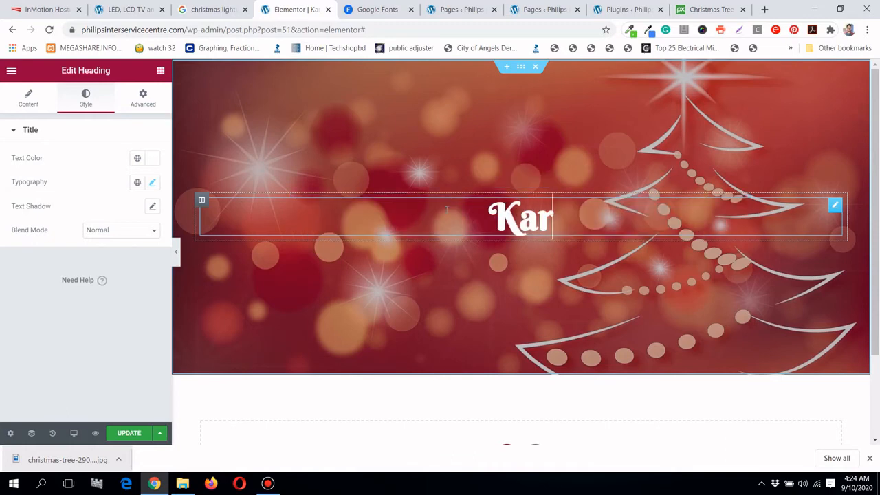
{"action": "type", "text": "ren's"}
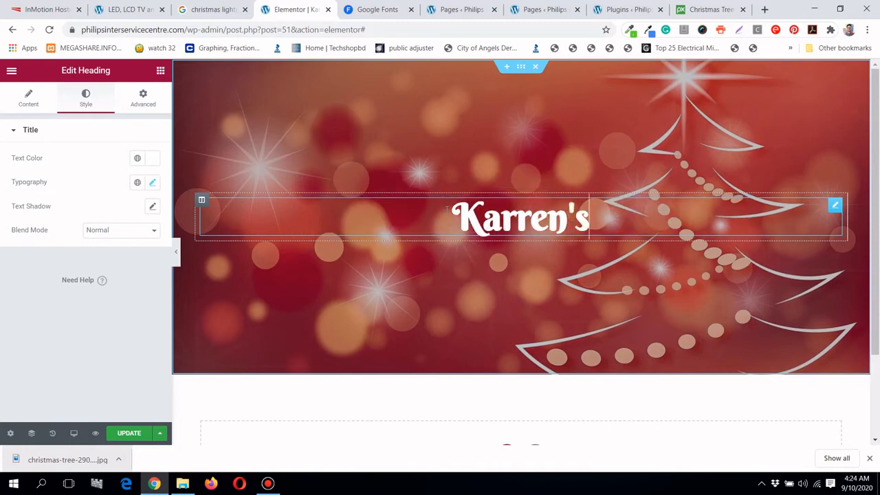
{"action": "type", "text": " Ch"}
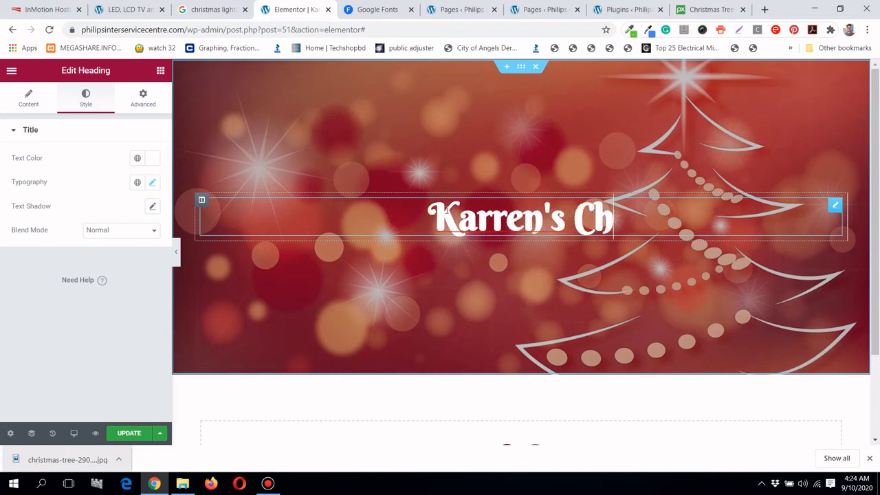
{"action": "type", "text": "ris"}
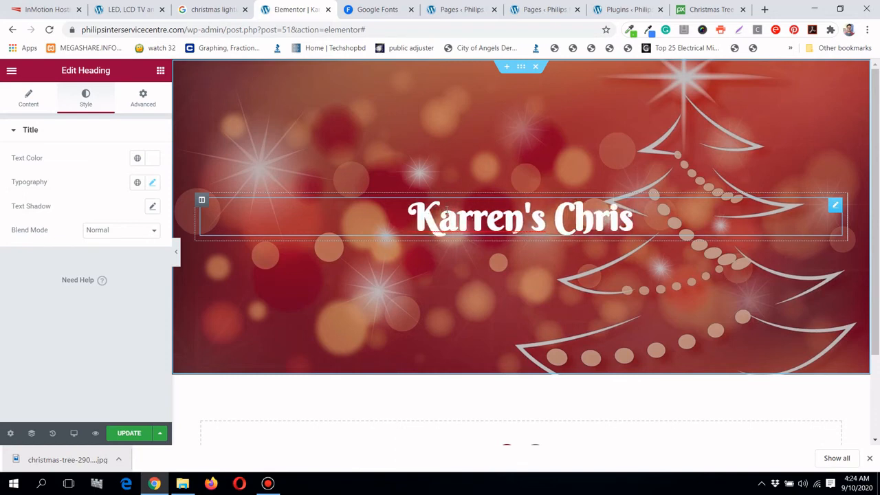
{"action": "type", "text": "tmas L"}
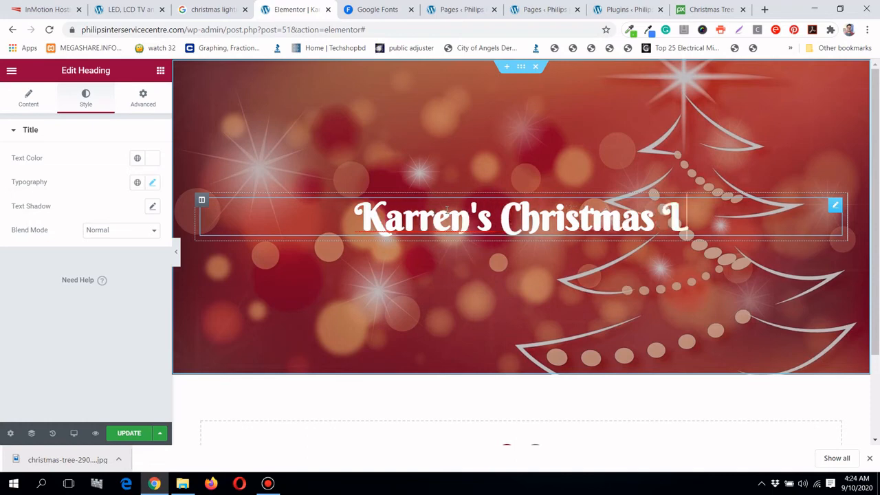
{"action": "type", "text": "ig"}
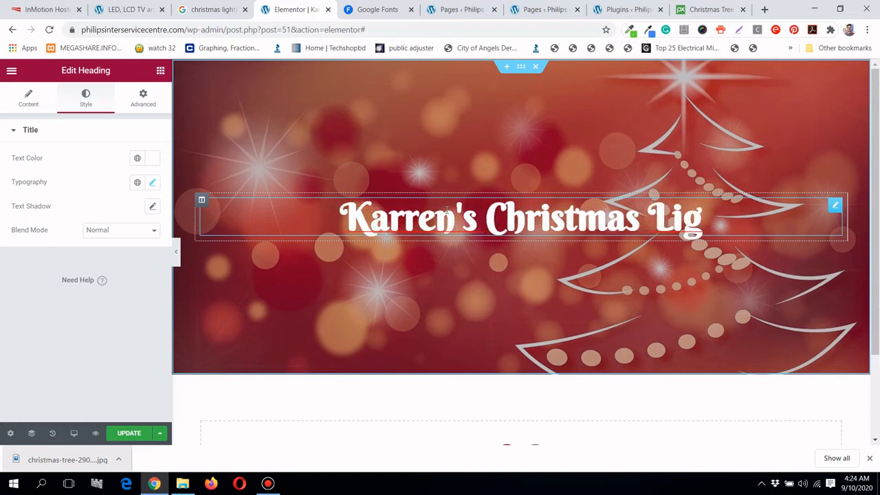
{"action": "type", "text": "hts"}
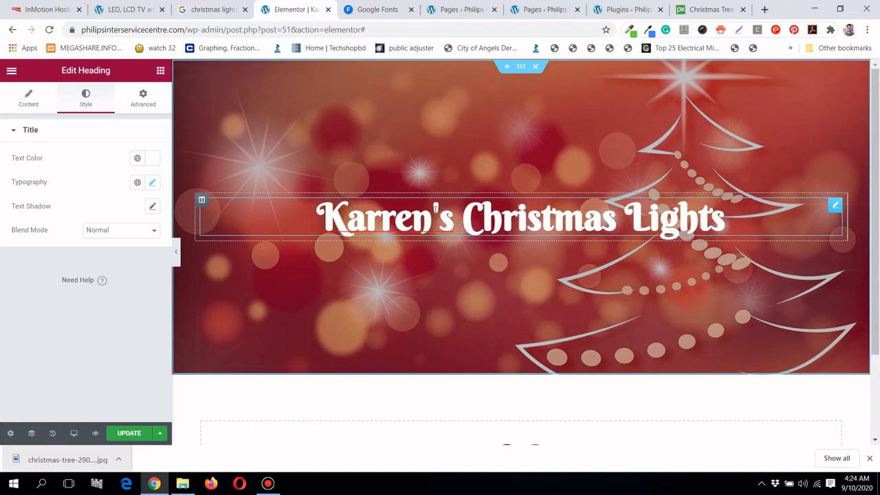
{"action": "left_click", "coordinate": [177, 255]}
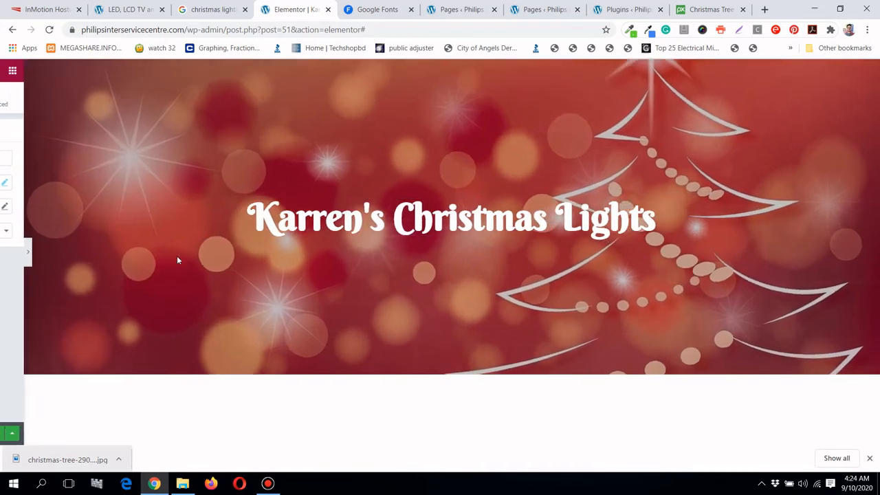
{"action": "left_click", "coordinate": [2, 255]}
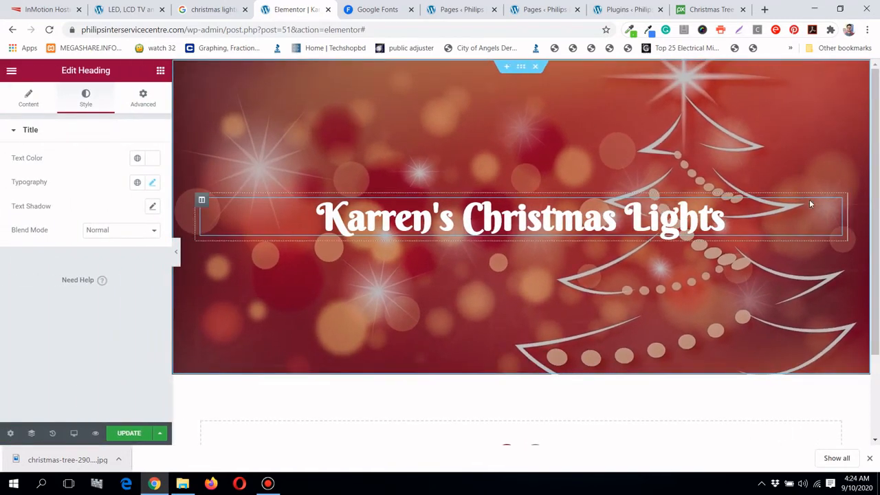
Enlarge the "Karren's Christmas Lights" heading's font size to slightly below 87 px
{"action": "left_click", "coordinate": [833, 206]}
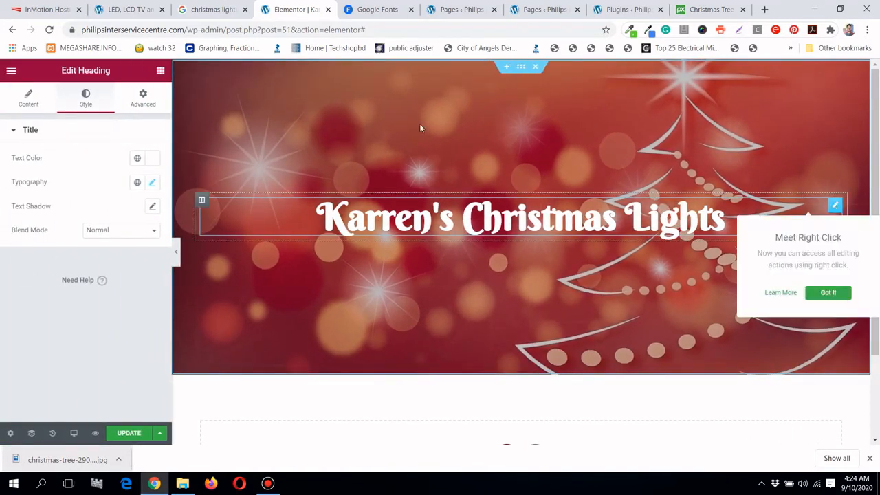
{"action": "left_click", "coordinate": [153, 183]}
{"action": "left_click_drag", "start_coordinate": [53, 282], "coordinate": [65, 286]}
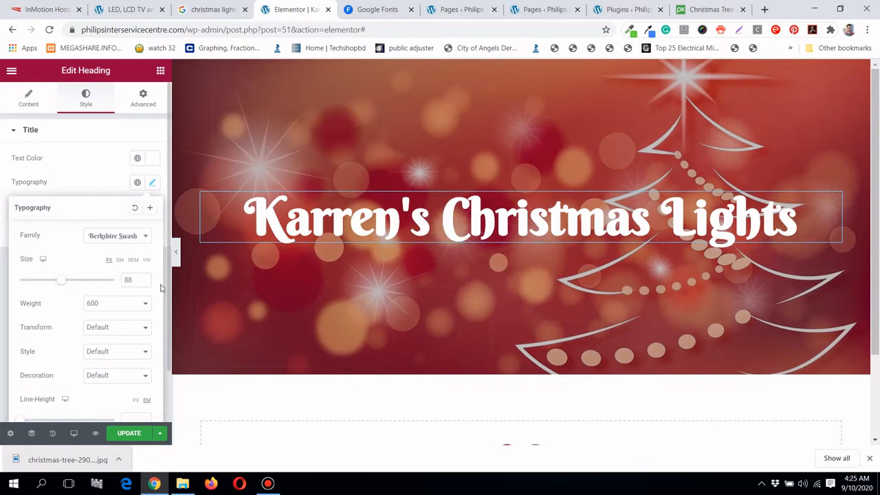
{"action": "left_click", "coordinate": [145, 282]}
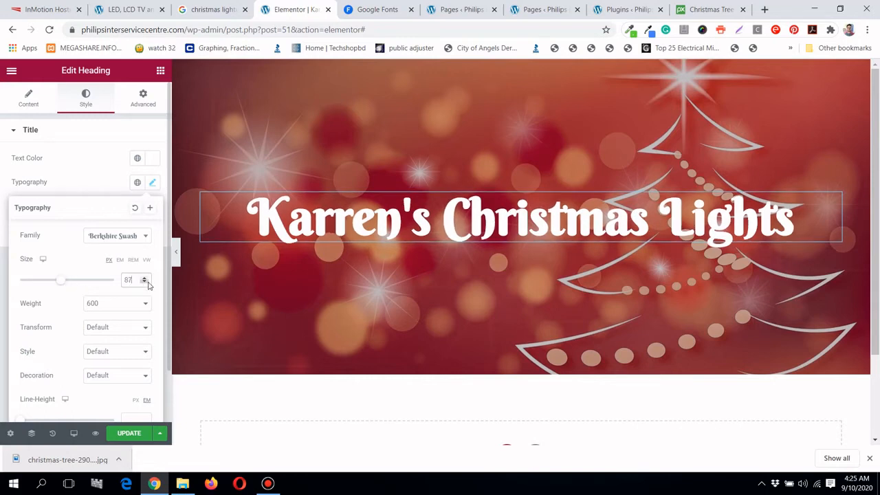
{"action": "left_click", "coordinate": [145, 282]}
{"action": "left_click", "coordinate": [152, 183]}
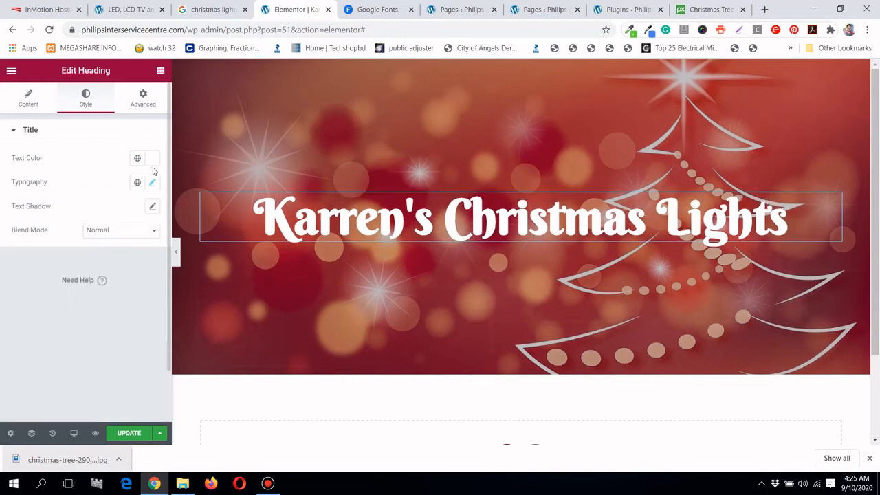
Check the reference design, then add a two-column Inner Section below the heading with a Video widget in its left column
{"action": "left_click", "coordinate": [160, 71]}
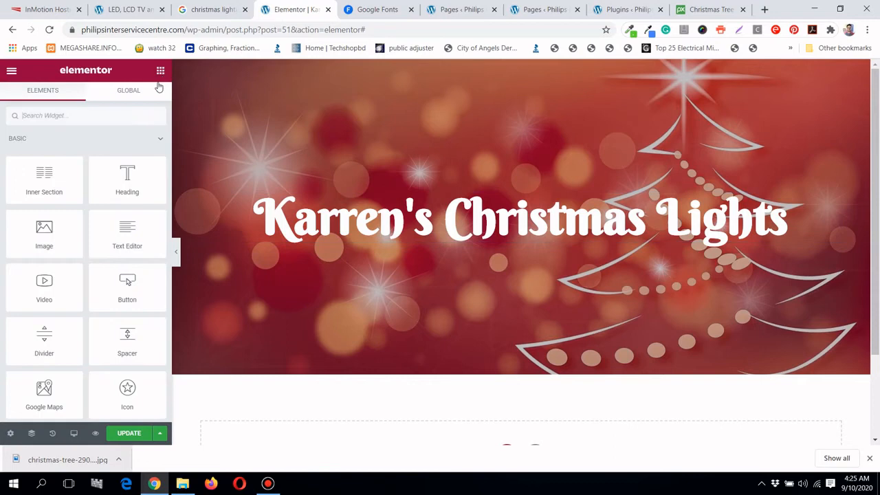
{"action": "left_click", "coordinate": [213, 9]}
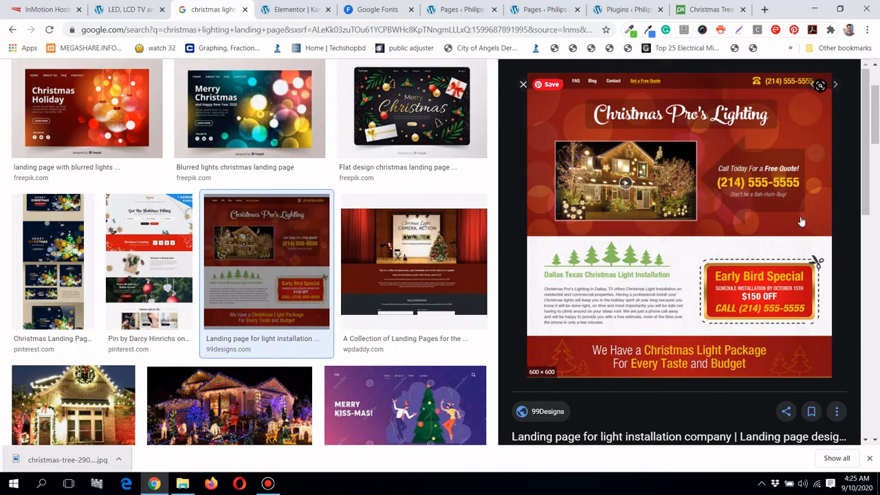
{"action": "left_click", "coordinate": [292, 9]}
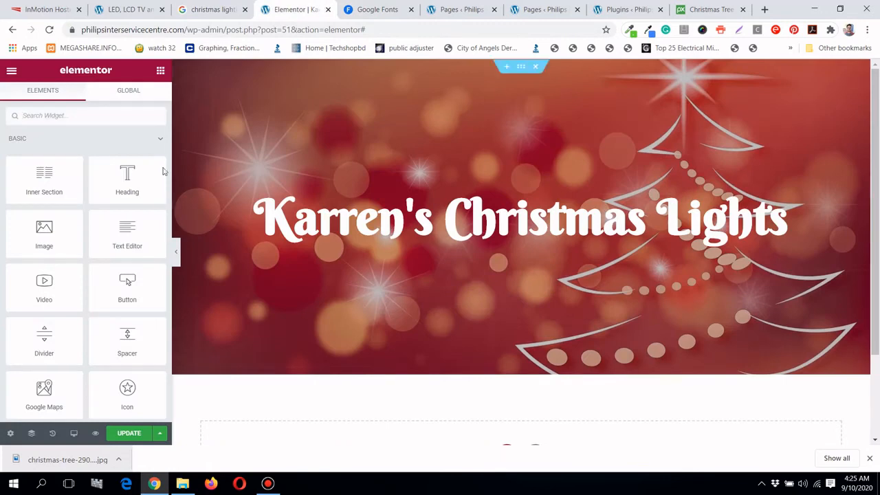
{"action": "mouse_move", "coordinate": [43, 184]}
{"action": "left_mouse_down"}
{"action": "mouse_move", "coordinate": [164, 184]}
{"action": "mouse_move", "coordinate": [485, 253]}
{"action": "mouse_move", "coordinate": [79, 165]}
{"action": "mouse_move", "coordinate": [32, 184]}
{"action": "left_mouse_up"}
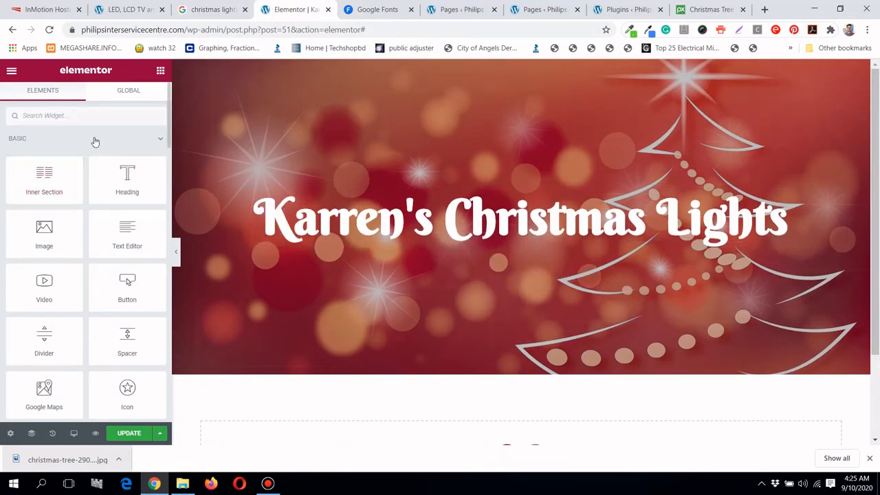
{"action": "left_click", "coordinate": [159, 141]}
{"action": "left_click", "coordinate": [151, 172]}
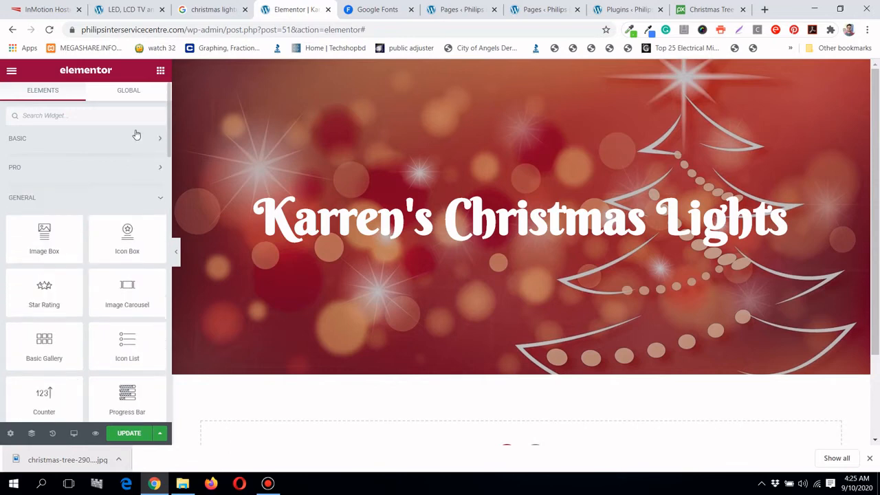
{"action": "left_click", "coordinate": [136, 137]}
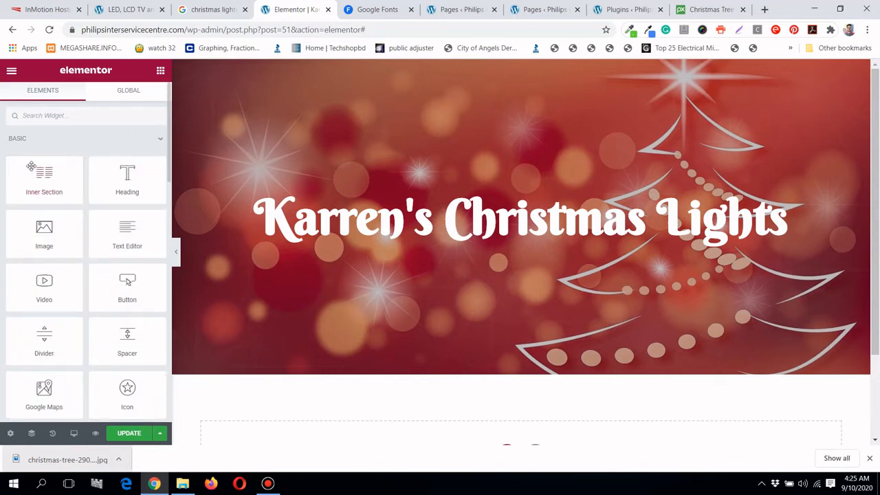
{"action": "left_click_drag", "start_coordinate": [34, 187], "coordinate": [535, 234]}
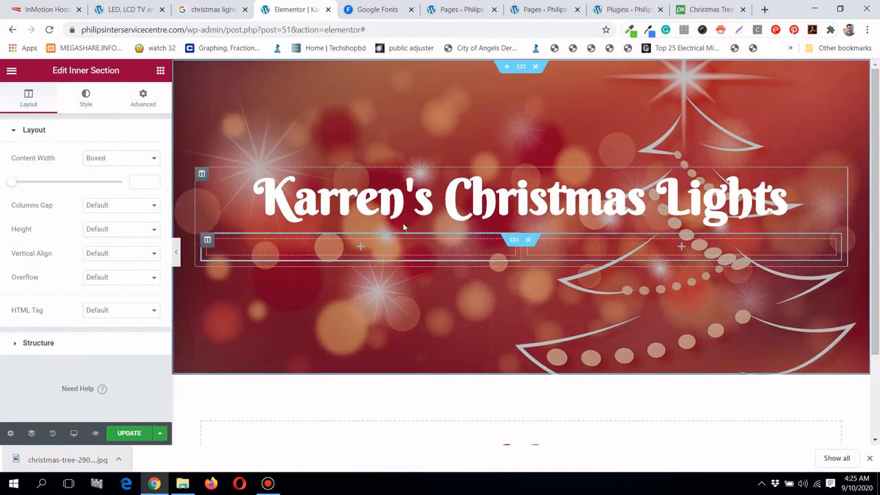
{"action": "left_click", "coordinate": [160, 70]}
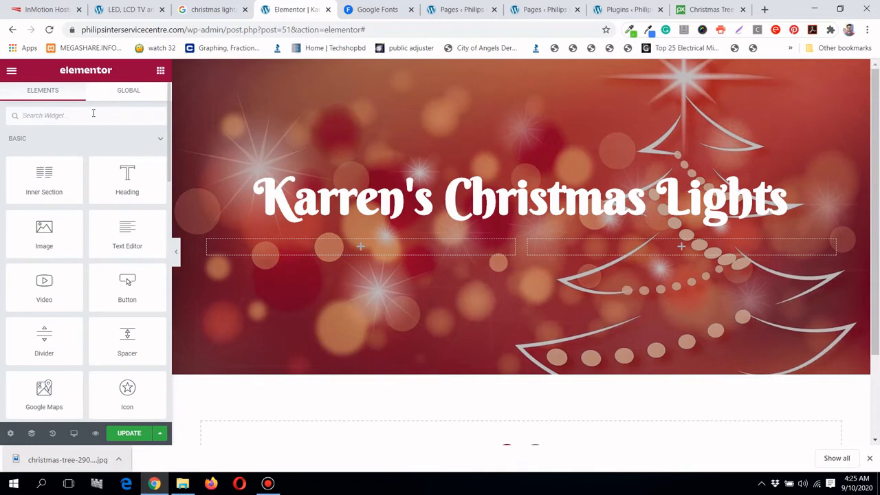
{"action": "left_click_drag", "start_coordinate": [44, 287], "coordinate": [380, 248]}
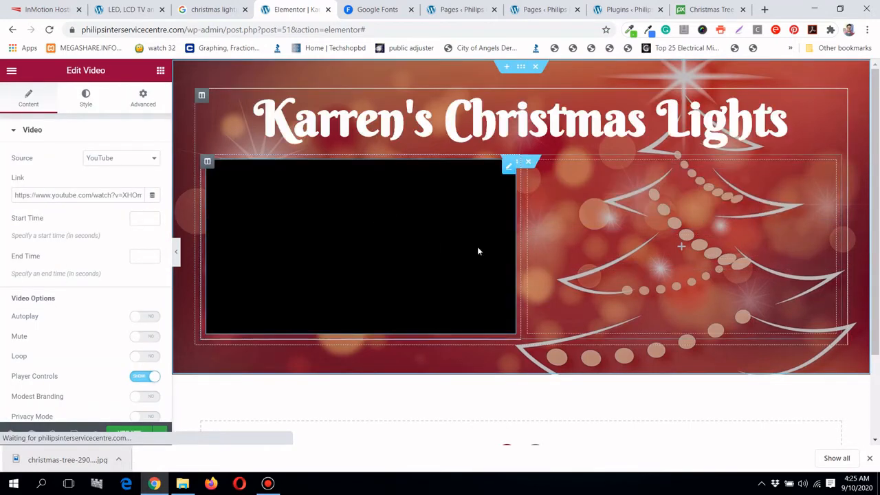
Open YouTube in a new browser tab and search for "christmas lights"
{"action": "left_click", "coordinate": [762, 9]}
{"action": "left_click", "coordinate": [462, 34]}
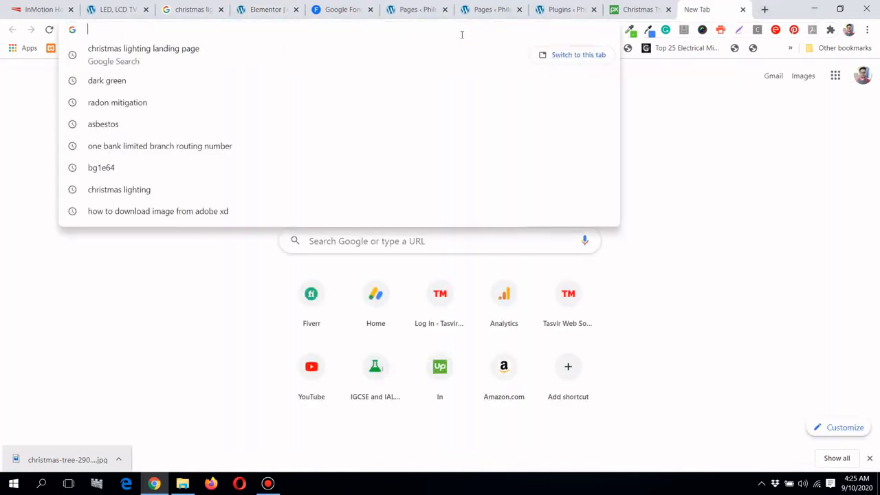
{"action": "type", "text": "y"}
{"action": "key", "text": "Return"}
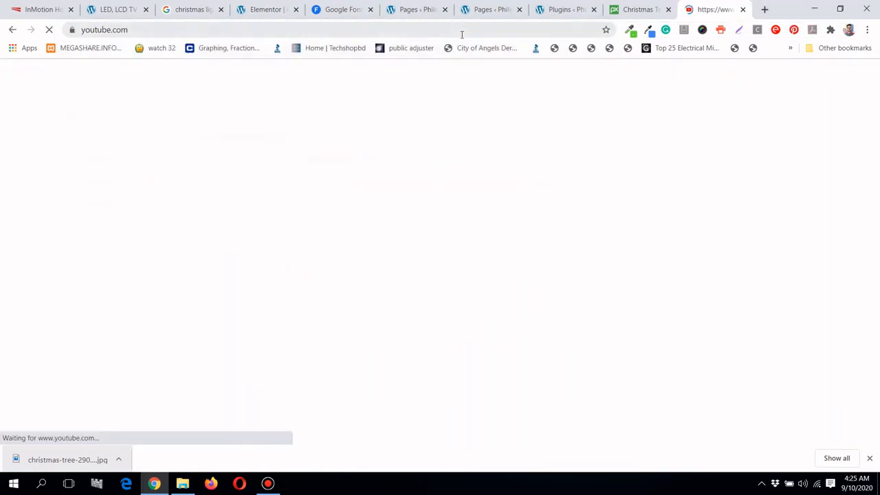
{"action": "left_click", "coordinate": [270, 483]}
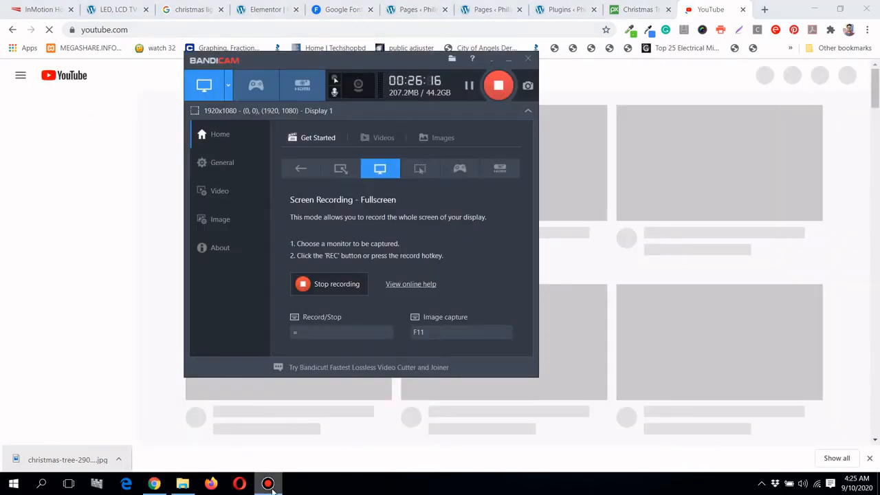
{"action": "left_click", "coordinate": [273, 485]}
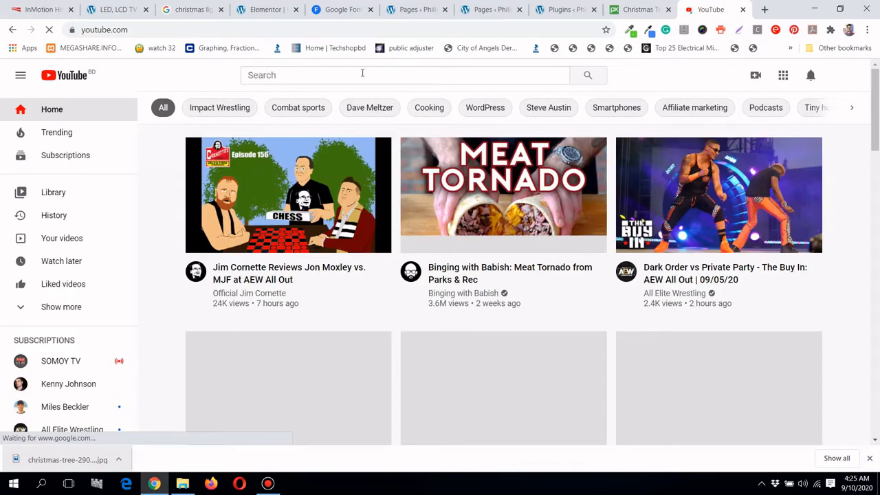
{"action": "type", "text": "ch"}
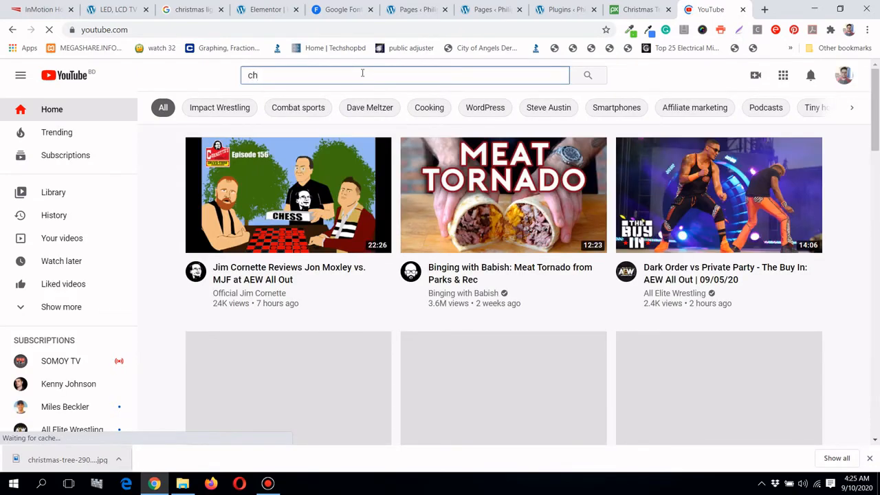
{"action": "type", "text": "ristma"}
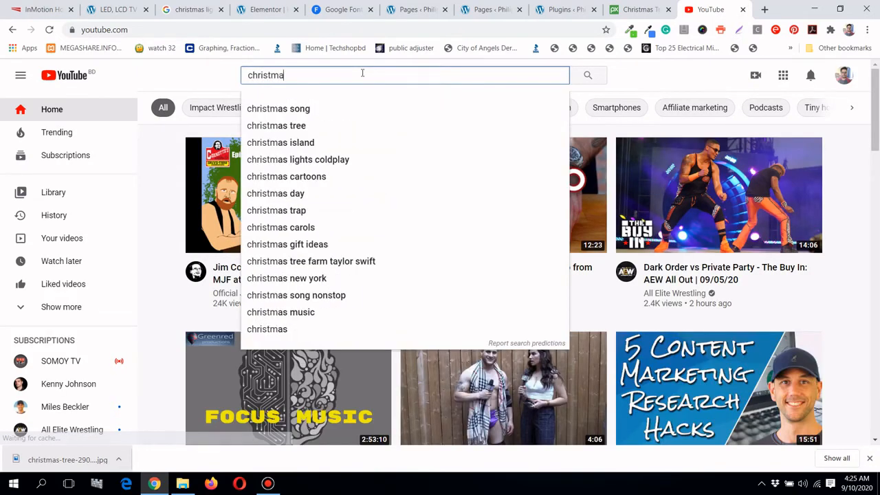
{"action": "type", "text": "s lig"}
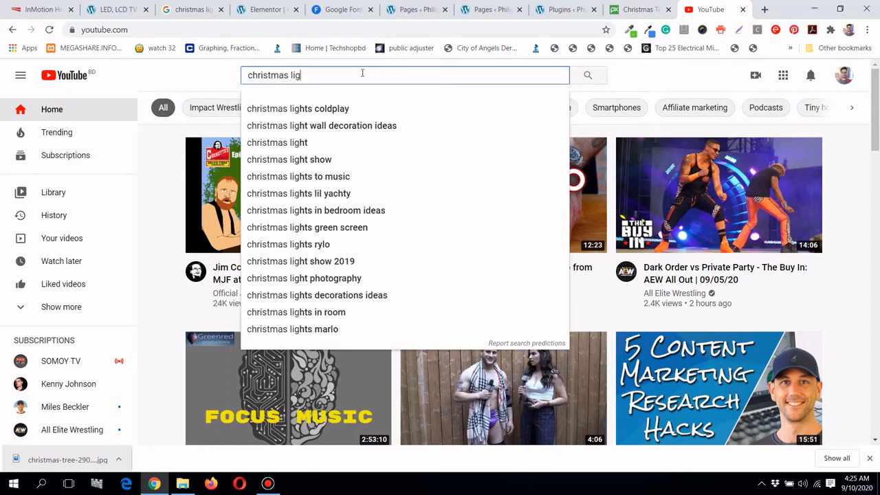
{"action": "type", "text": "hts"}
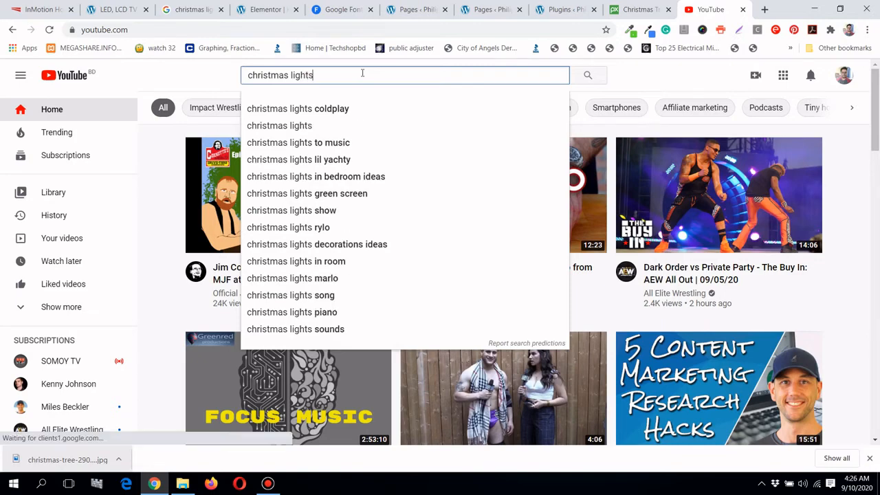
{"action": "key", "text": "Return"}
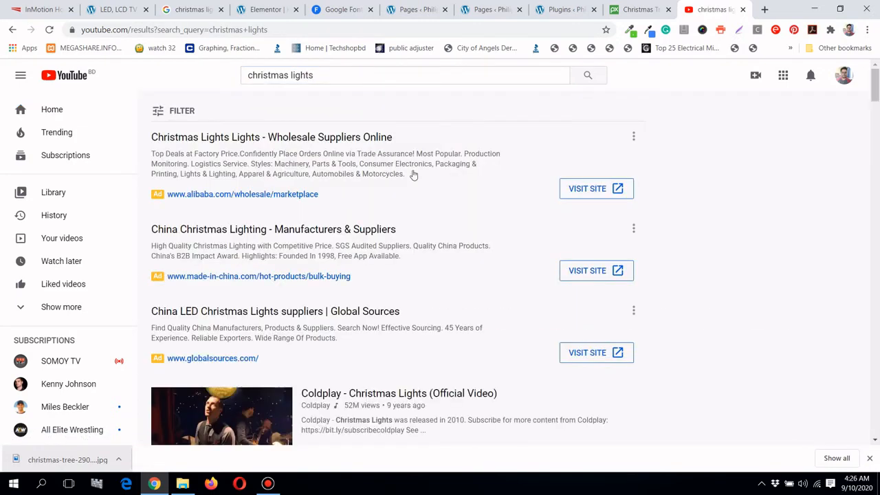
{"action": "scroll", "coordinate": [415, 183], "scroll_direction": "down", "scroll_amount": 4}
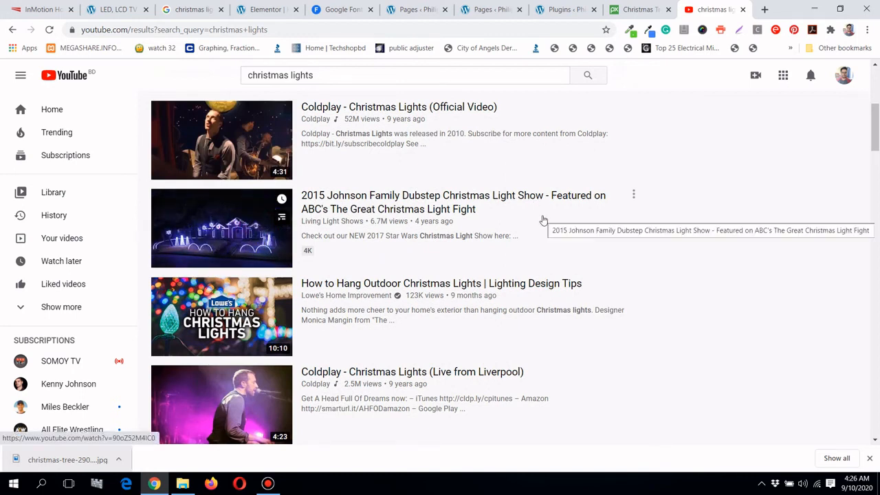
{"action": "left_click", "coordinate": [282, 217]}
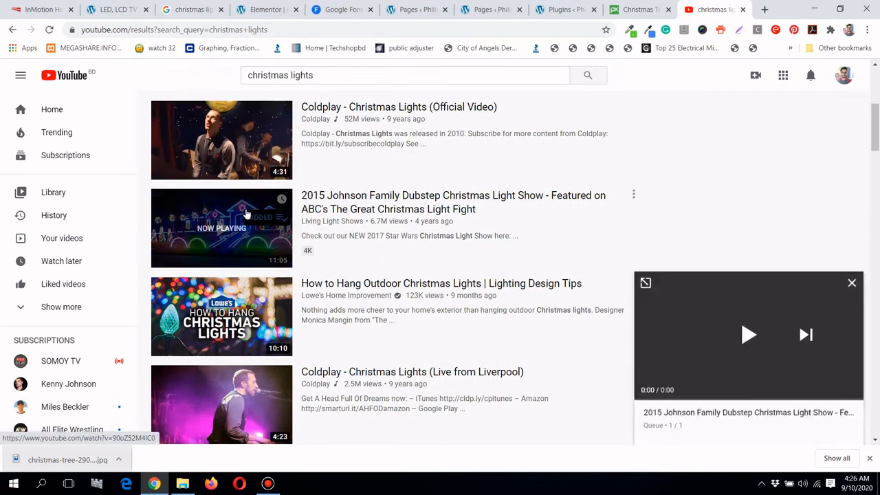
{"action": "left_click", "coordinate": [851, 293]}
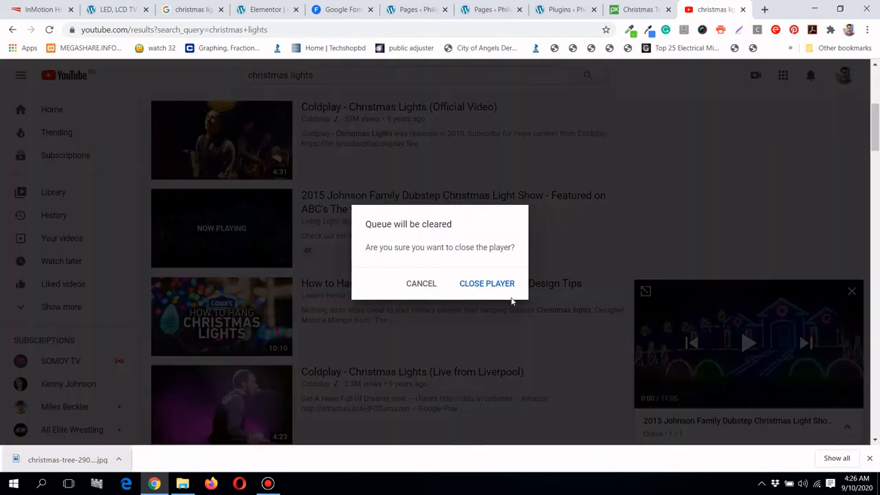
{"action": "left_click", "coordinate": [455, 290]}
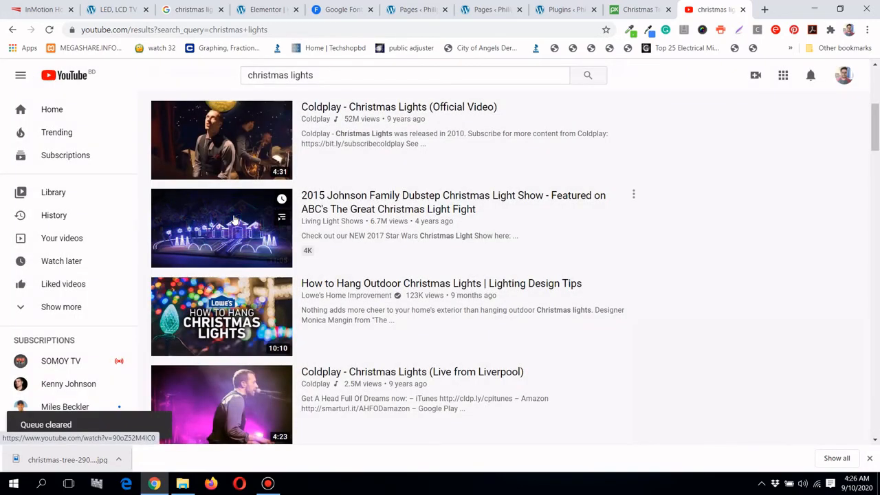
Open the "2015 Johnson Family Dubstep Christmas Light Show" video from the results, pause it and copy its video URL
{"action": "left_click", "coordinate": [234, 219]}
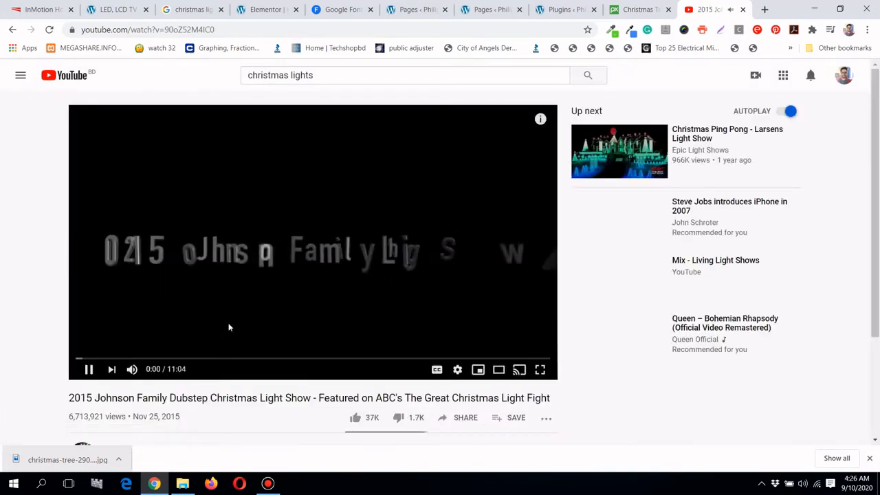
{"action": "left_click", "coordinate": [89, 359]}
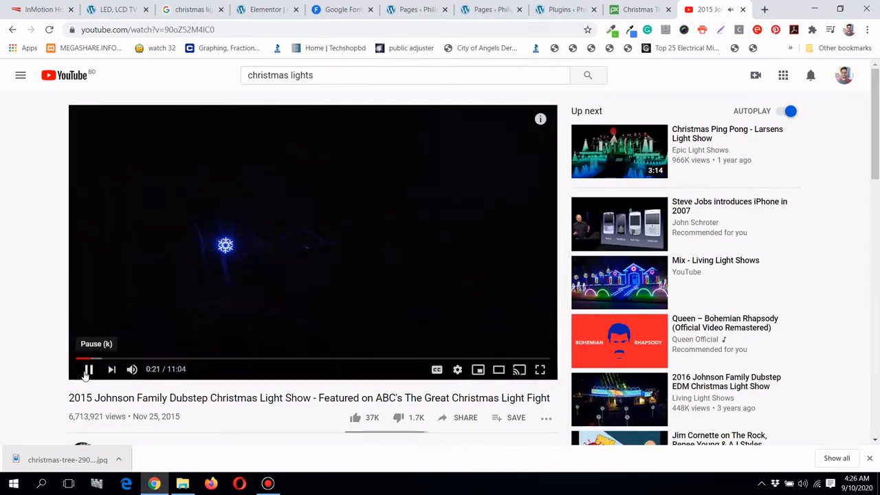
{"action": "left_click", "coordinate": [90, 370]}
{"action": "right_click", "coordinate": [336, 167]}
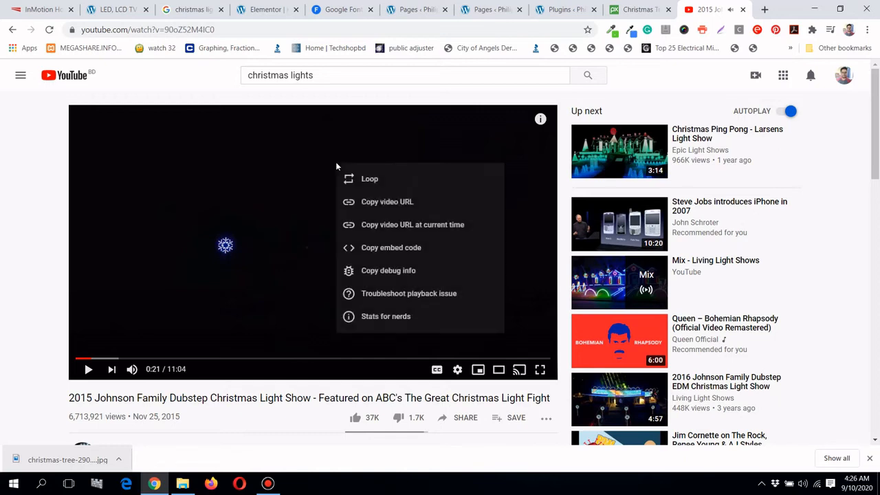
{"action": "left_click", "coordinate": [383, 204]}
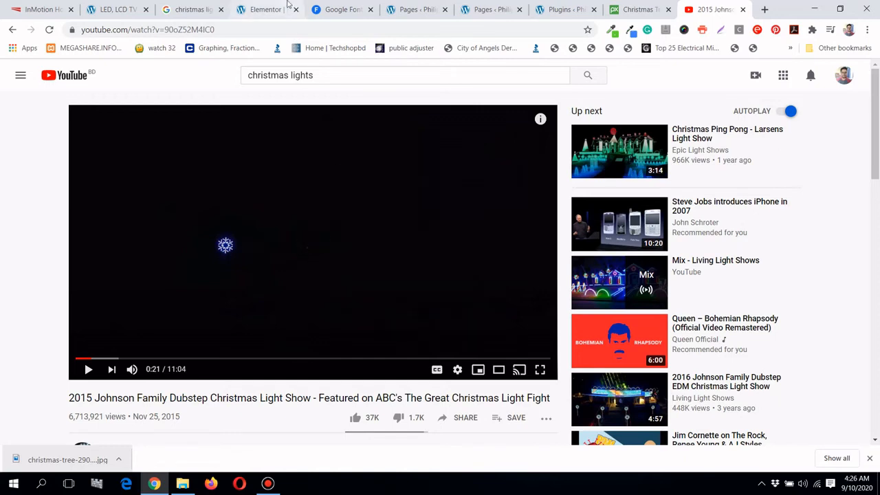
Switch back to the Elementor page and open the placeholder Video widget's settings
{"action": "left_click", "coordinate": [267, 9]}
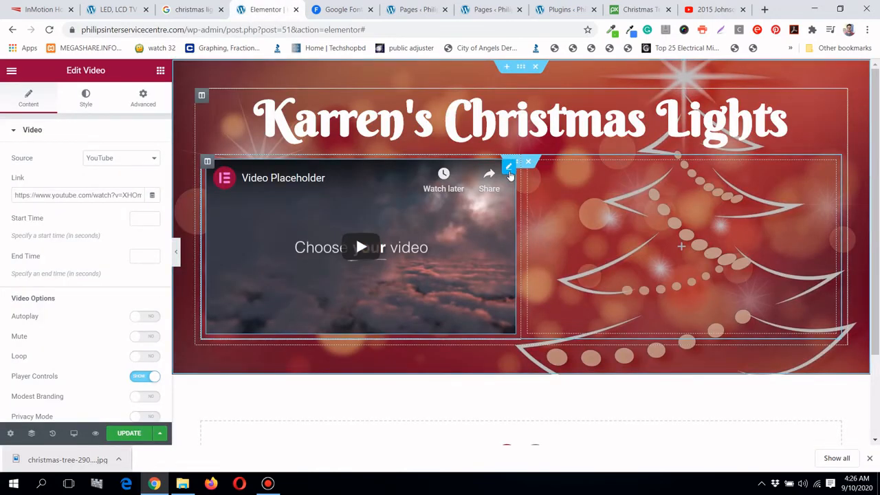
{"action": "left_click", "coordinate": [509, 173]}
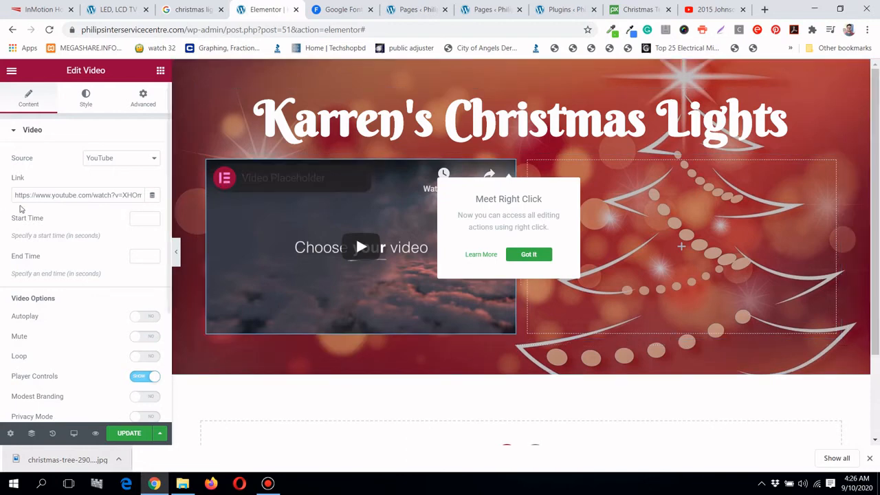
{"action": "left_click", "coordinate": [60, 195]}
{"action": "double_click", "coordinate": [61, 195]}
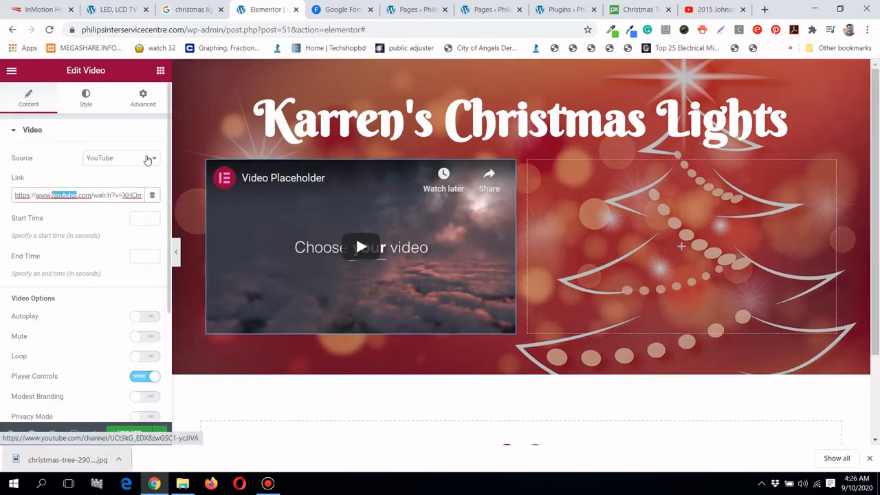
{"action": "left_click", "coordinate": [146, 160]}
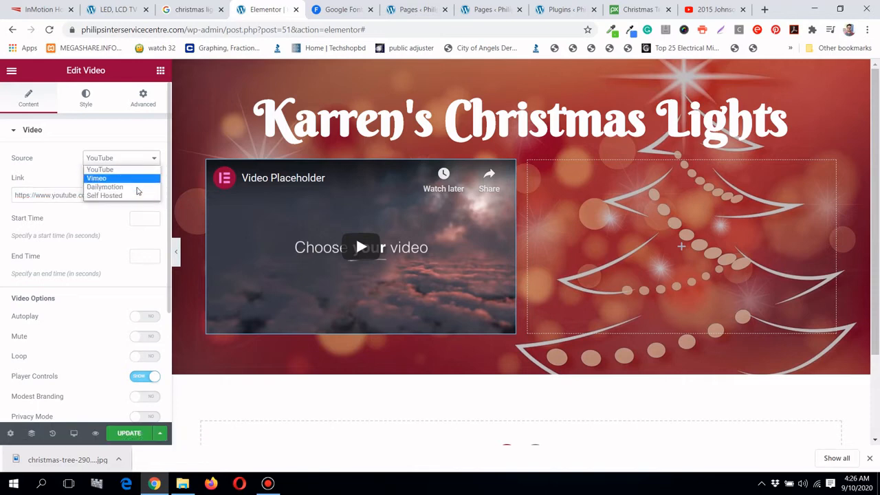
{"action": "left_click", "coordinate": [32, 161]}
{"action": "left_click", "coordinate": [134, 161]}
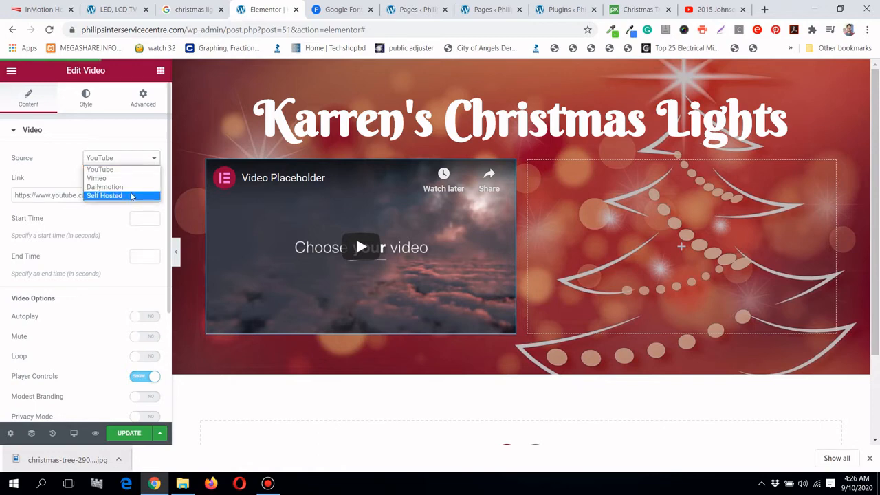
{"action": "left_click", "coordinate": [118, 147]}
{"action": "left_click", "coordinate": [119, 132]}
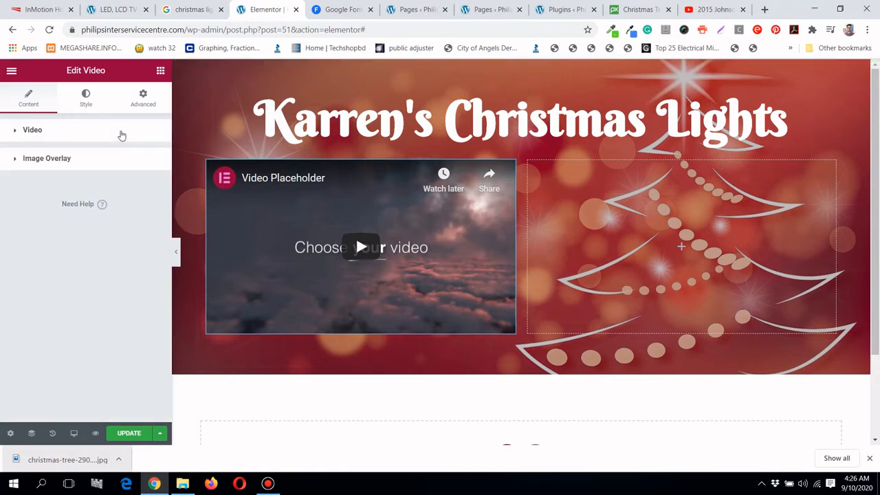
{"action": "left_click", "coordinate": [119, 132]}
Replace the Video widget's placeholder link with the copied YouTube video URL
{"action": "left_click", "coordinate": [115, 195]}
{"action": "key", "text": "ctrl+a"}
{"action": "right_click", "coordinate": [116, 195]}
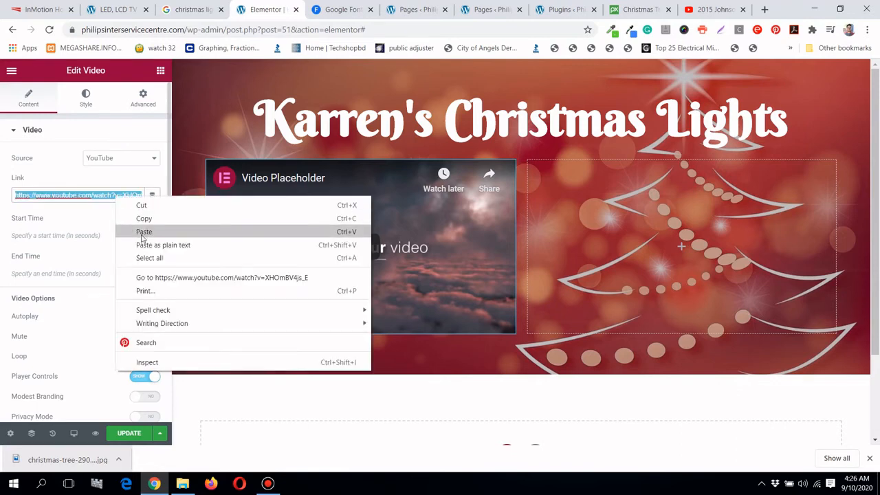
{"action": "left_click", "coordinate": [141, 229]}
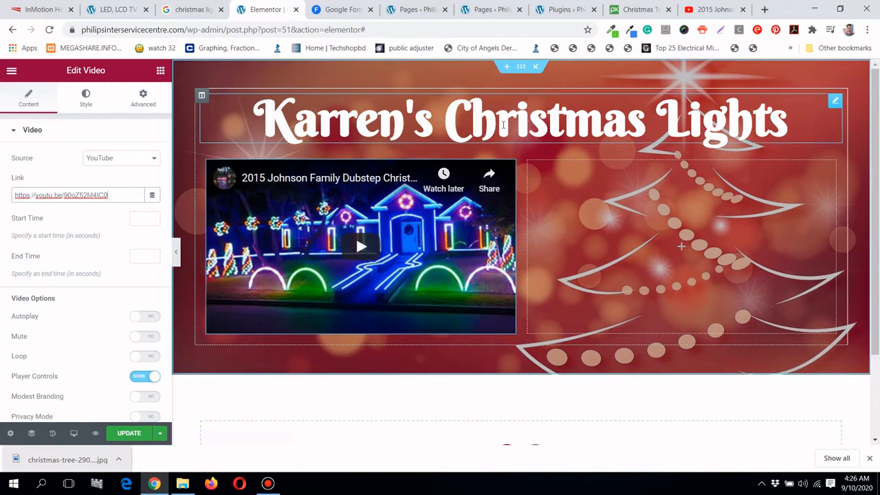
Unlink the Inner Section's margin values and set its top margin to 50 px
{"action": "left_click", "coordinate": [512, 161]}
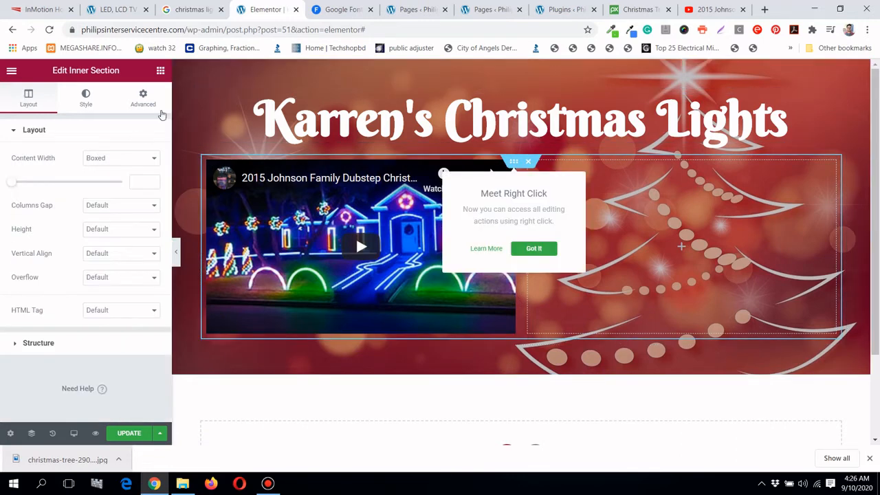
{"action": "left_click", "coordinate": [158, 109]}
{"action": "left_click", "coordinate": [145, 178]}
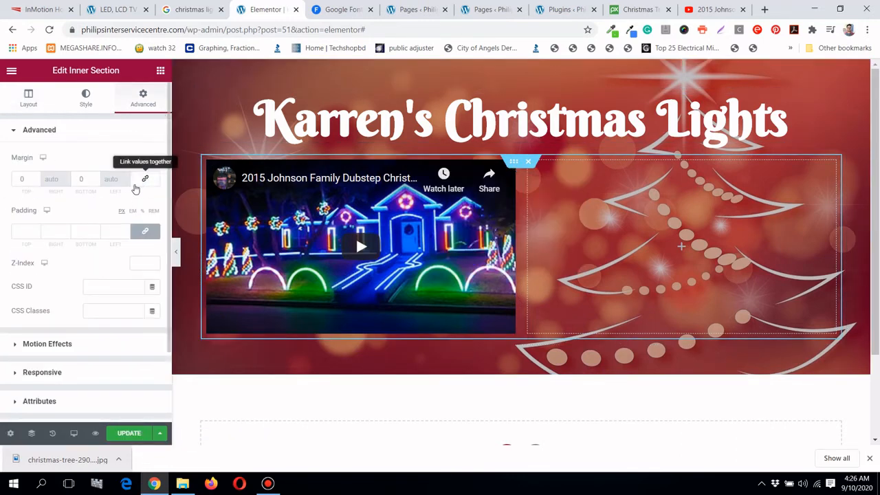
{"action": "left_click", "coordinate": [12, 178]}
{"action": "type", "text": "2"}
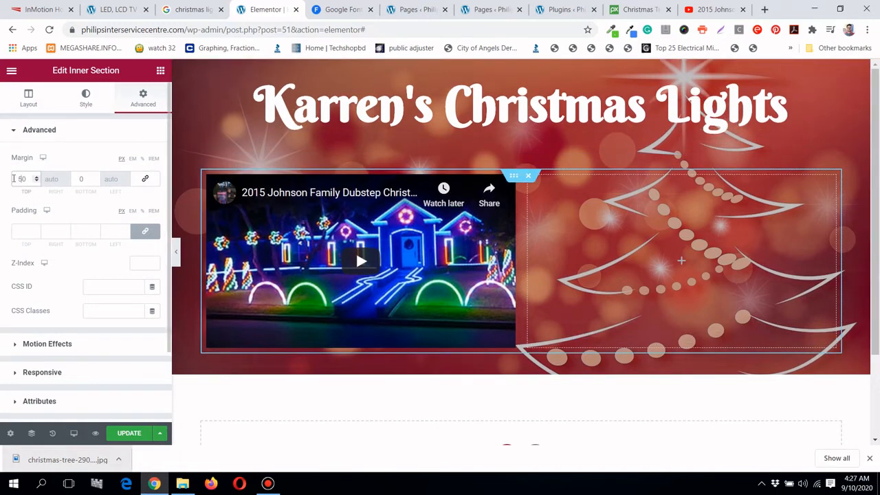
Preview the section without the editing panel and check the reference design's content beside its video
{"action": "left_click", "coordinate": [175, 252]}
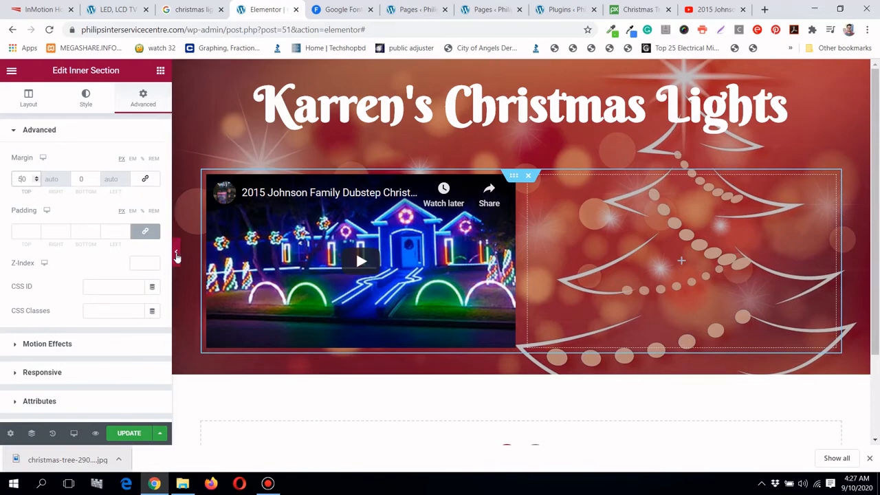
{"action": "left_click", "coordinate": [210, 6]}
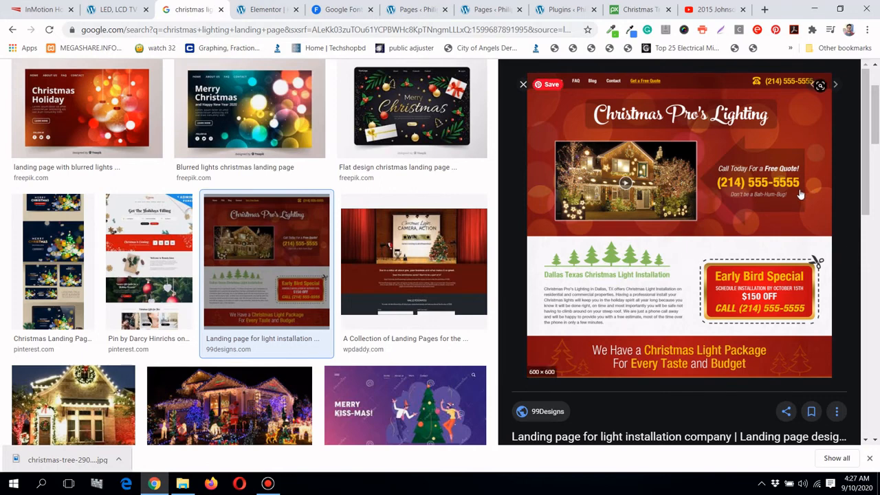
{"action": "left_click", "coordinate": [264, 9]}
{"action": "left_click", "coordinate": [4, 252]}
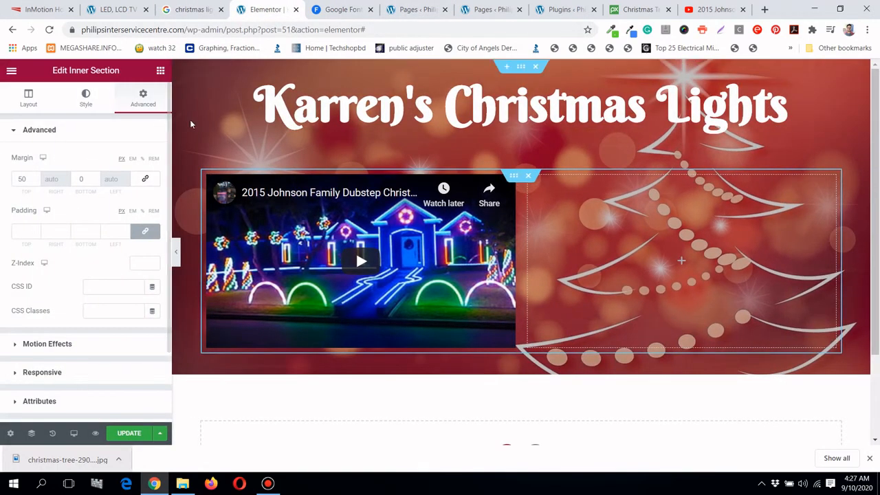
Search the widgets for "icon" and add an Icon Box to the empty column beside the video
{"action": "left_click", "coordinate": [160, 71]}
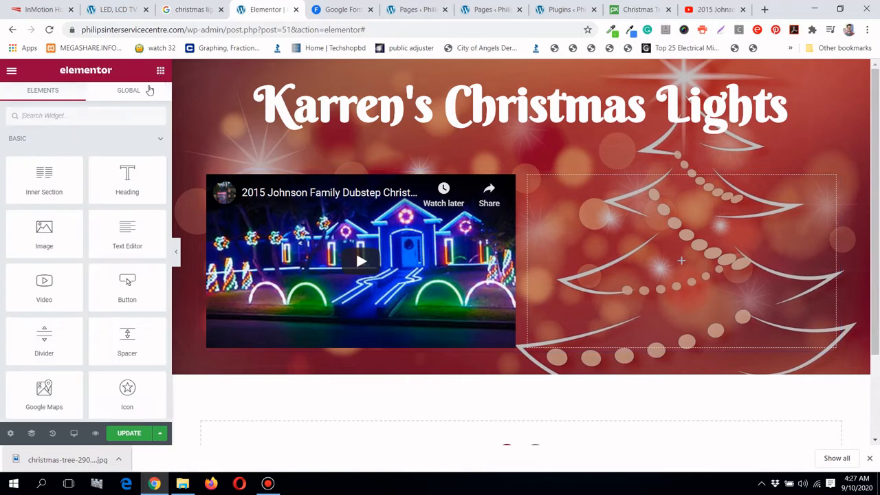
{"action": "left_click", "coordinate": [117, 113]}
{"action": "type", "text": "i"}
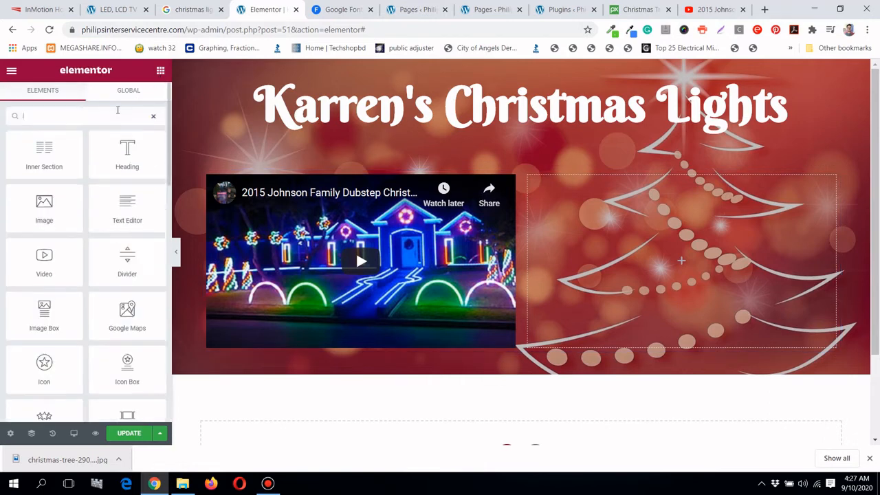
{"action": "type", "text": "con"}
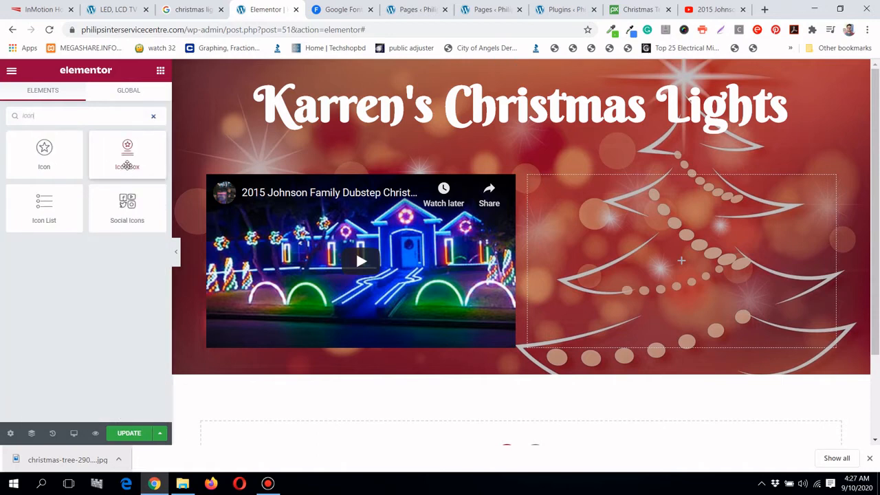
{"action": "left_click_drag", "start_coordinate": [127, 165], "coordinate": [728, 292]}
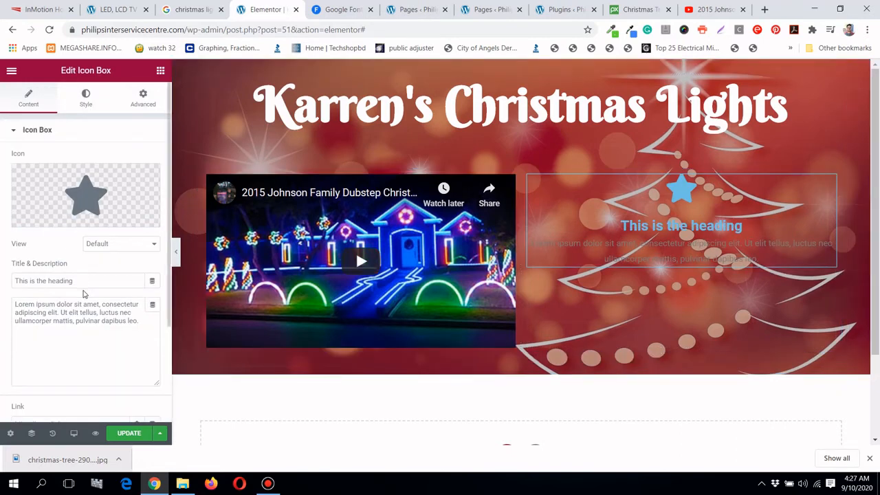
Left-align the content of the Icon Box beside the video
{"action": "left_click", "coordinate": [86, 100]}
{"action": "left_click", "coordinate": [34, 103]}
{"action": "left_click", "coordinate": [75, 108]}
{"action": "left_click", "coordinate": [82, 344]}
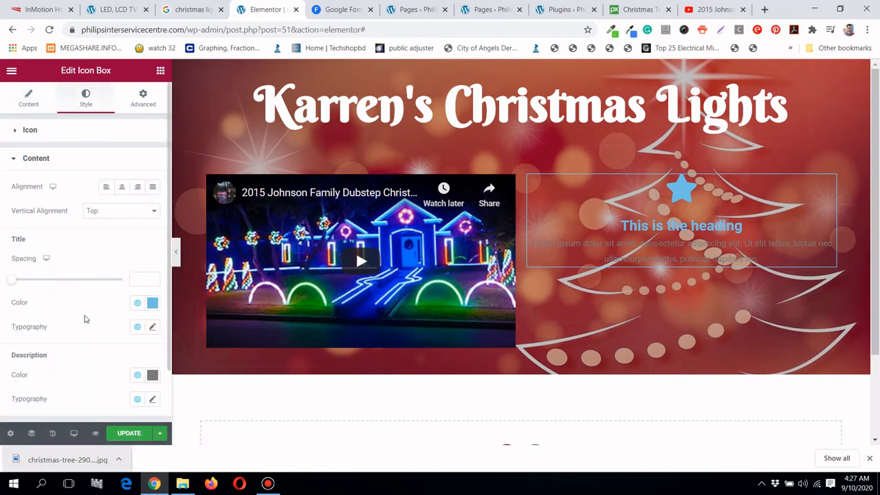
{"action": "left_click", "coordinate": [107, 187]}
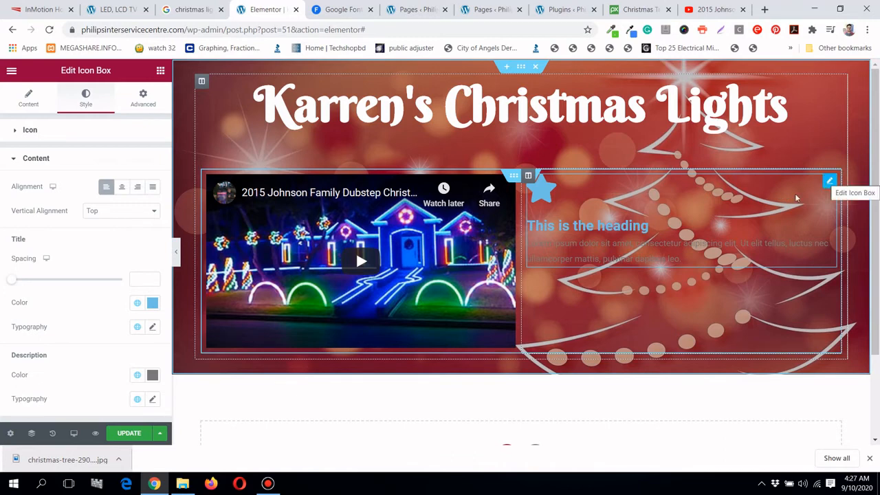
Set the Icon Box's icon position to Left so the star sits beside the heading and description
{"action": "left_click", "coordinate": [827, 181]}
{"action": "scroll", "coordinate": [53, 219], "scroll_direction": "down", "scroll_amount": 1}
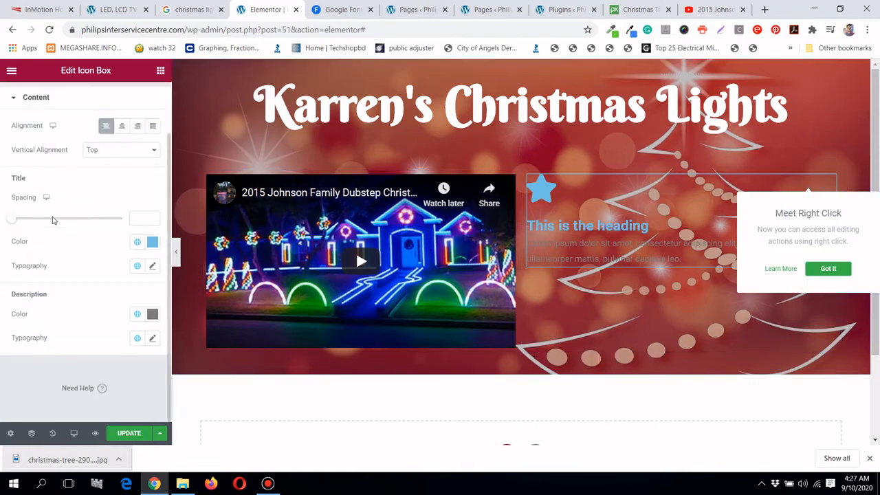
{"action": "scroll", "coordinate": [52, 219], "scroll_direction": "up", "scroll_amount": 1}
{"action": "left_click", "coordinate": [30, 132]}
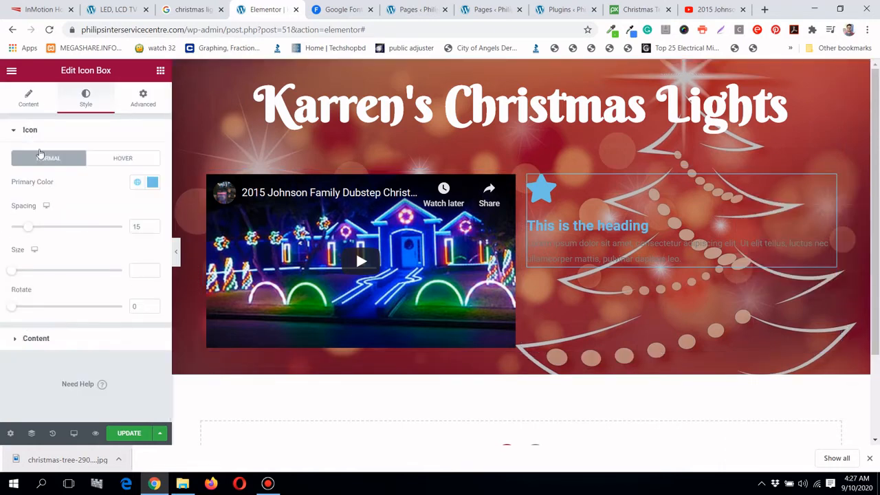
{"action": "left_click", "coordinate": [29, 99]}
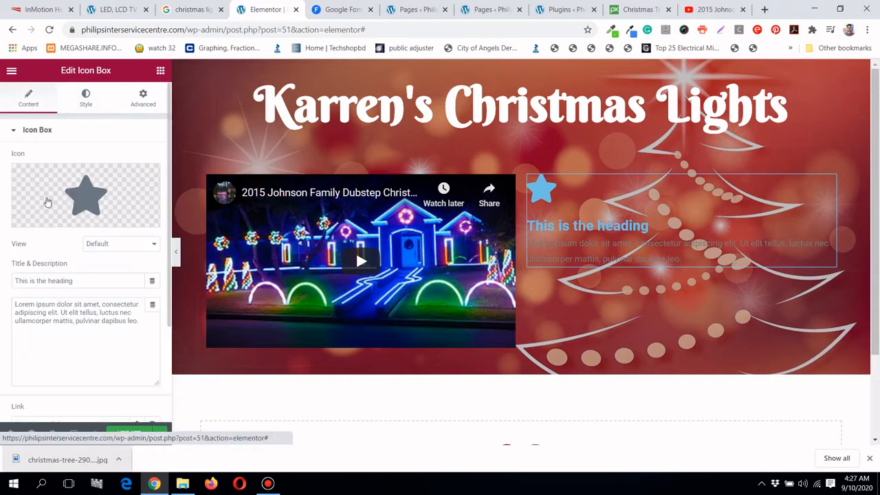
{"action": "scroll", "coordinate": [61, 208], "scroll_direction": "down", "scroll_amount": 1}
{"action": "scroll", "coordinate": [105, 267], "scroll_direction": "down", "scroll_amount": 1}
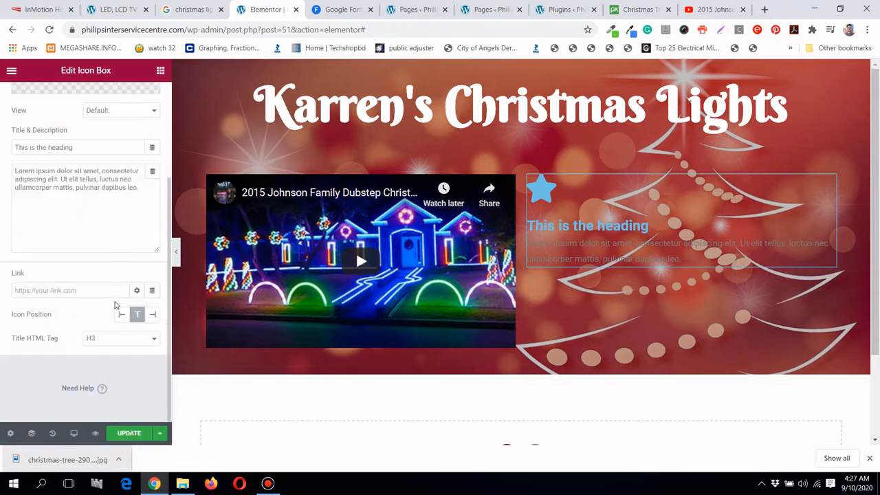
{"action": "left_click", "coordinate": [122, 314]}
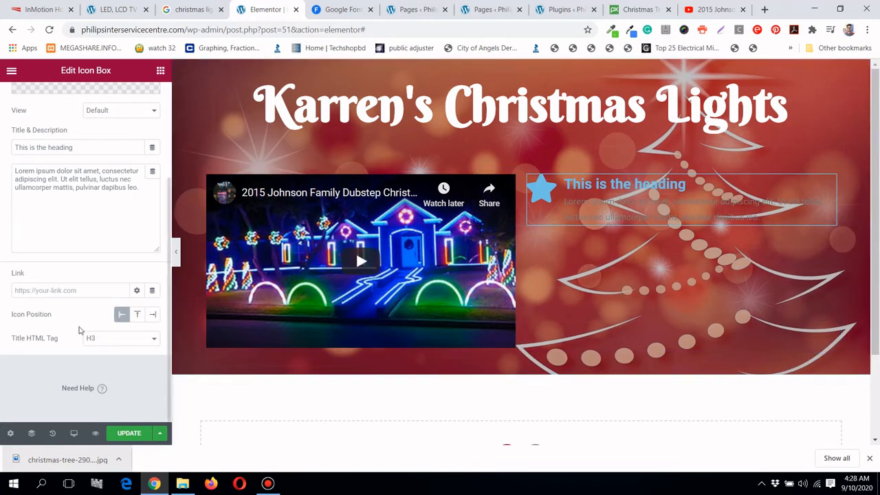
{"action": "scroll", "coordinate": [122, 314], "scroll_direction": "up", "scroll_amount": 3}
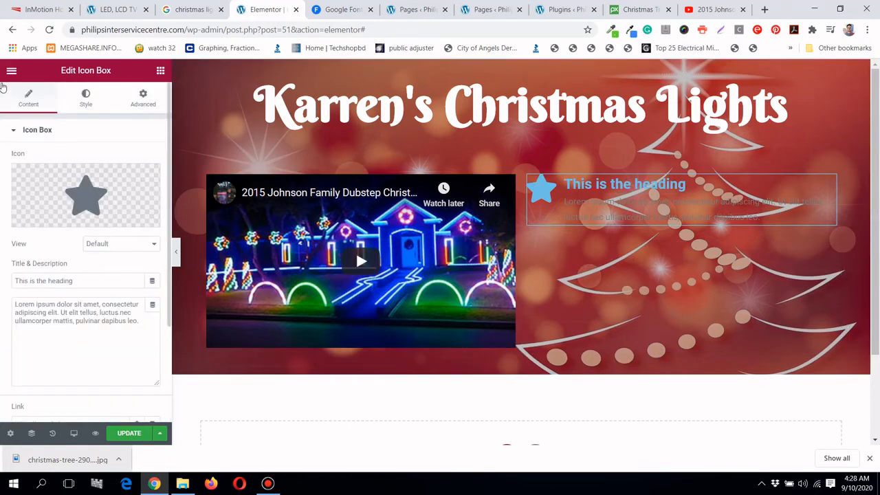
{"action": "scroll", "coordinate": [129, 336], "scroll_direction": "down", "scroll_amount": 3}
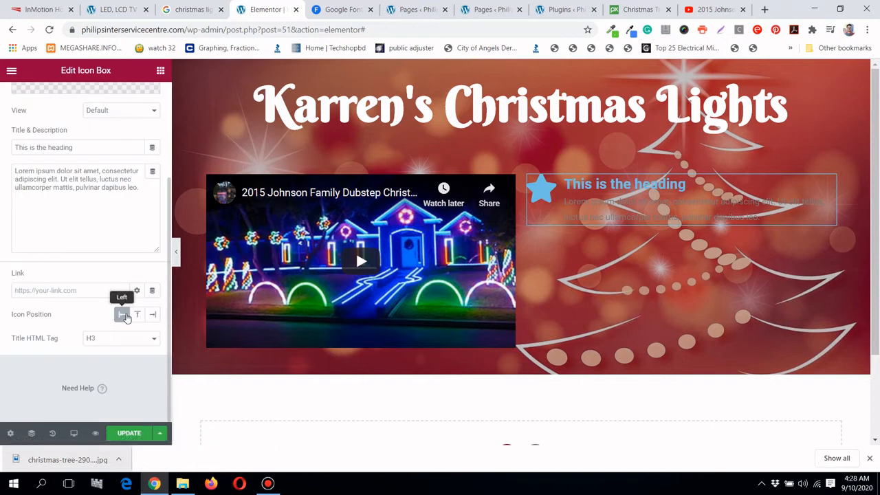
{"action": "scroll", "coordinate": [103, 271], "scroll_direction": "up", "scroll_amount": 3}
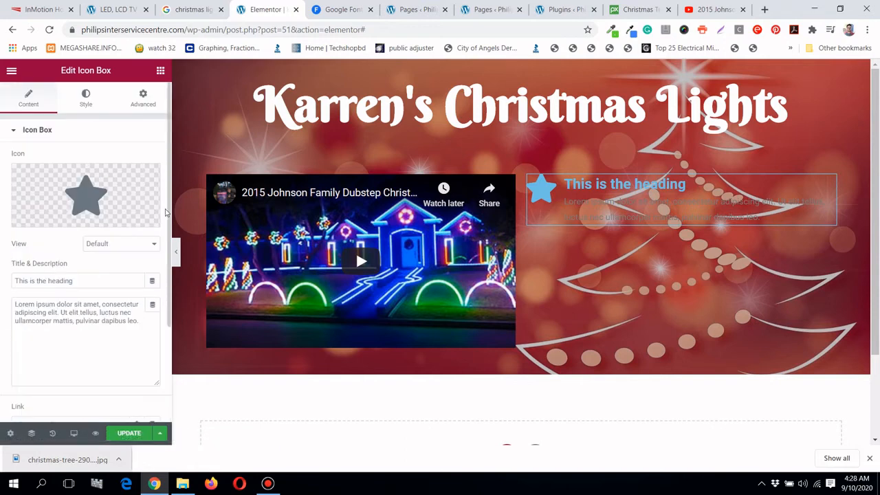
{"action": "left_click", "coordinate": [91, 95]}
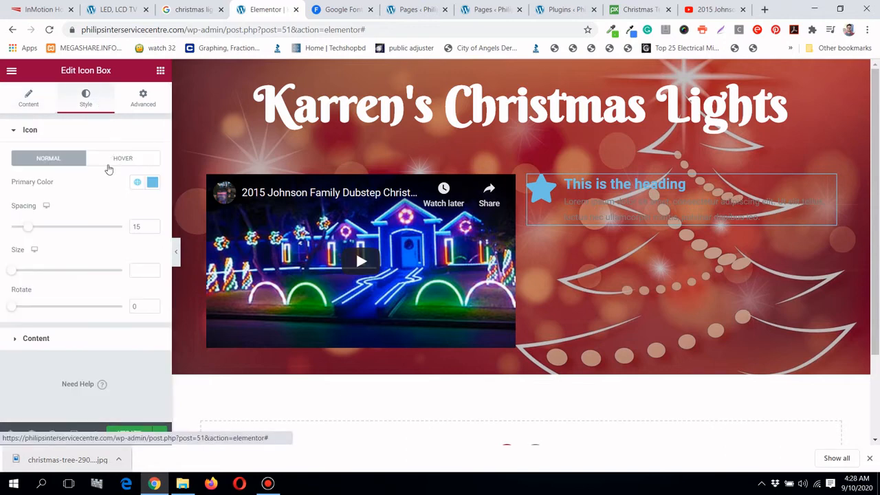
{"action": "left_click", "coordinate": [59, 343]}
{"action": "scroll", "coordinate": [72, 302], "scroll_direction": "down", "scroll_amount": 1}
{"action": "scroll", "coordinate": [76, 302], "scroll_direction": "up", "scroll_amount": 1}
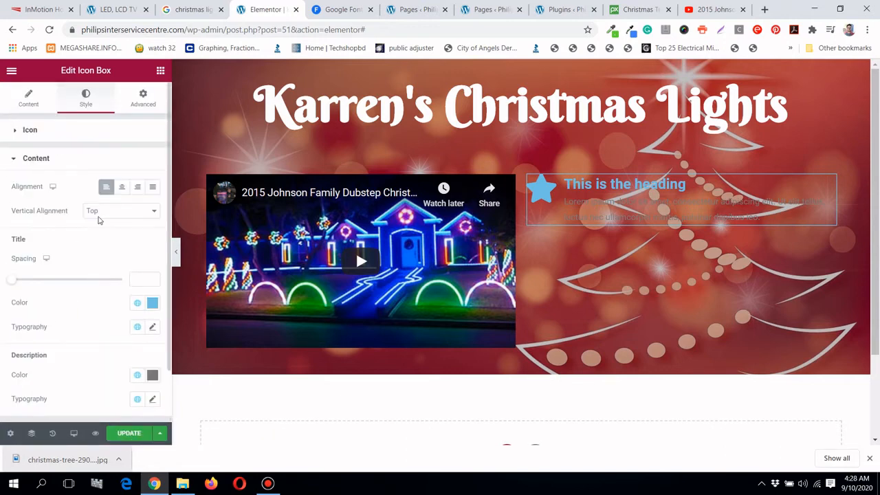
{"action": "left_click", "coordinate": [38, 107]}
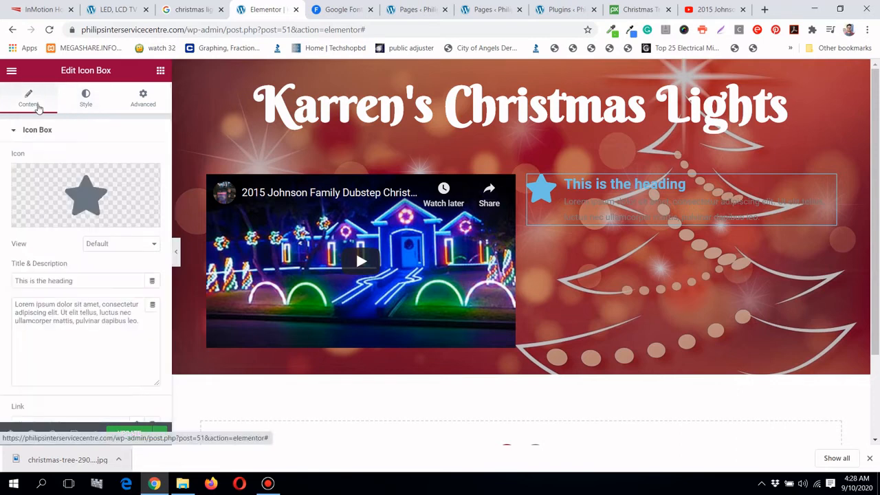
Replace the hex code of the primary color for the star icon in the Icon Box beside the video
{"action": "left_click", "coordinate": [82, 102]}
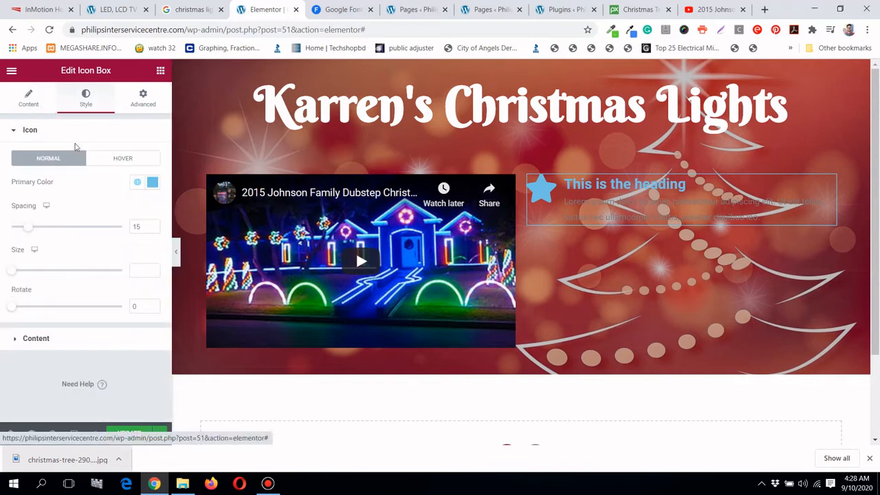
{"action": "left_click", "coordinate": [153, 182]}
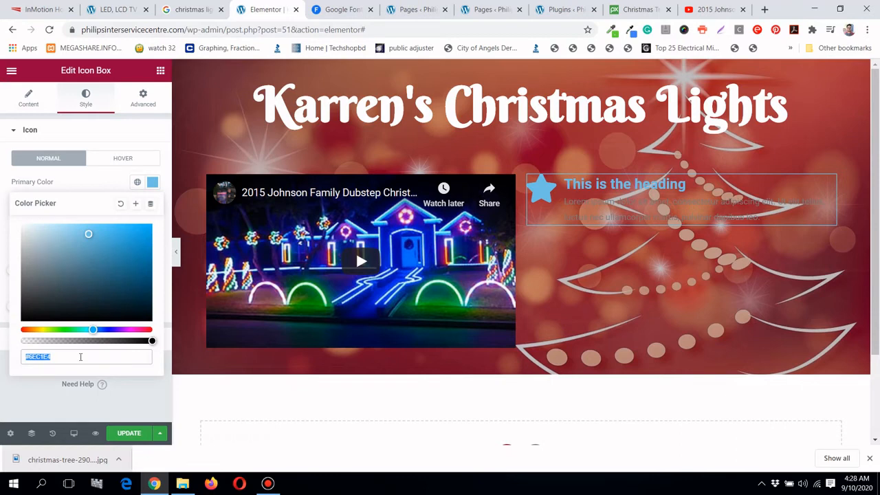
{"action": "key", "text": "BackSpace"}
{"action": "type", "text": "#"}
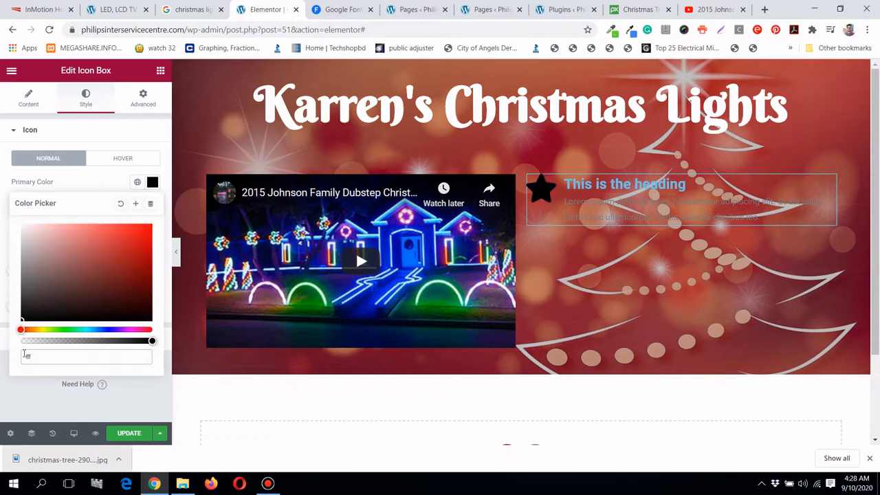
Set the icon box's primary icon color to #fff and replace the star with the Phone alt icon
{"action": "type", "text": "fff"}
{"action": "left_click", "coordinate": [74, 179]}
{"action": "left_click", "coordinate": [31, 97]}
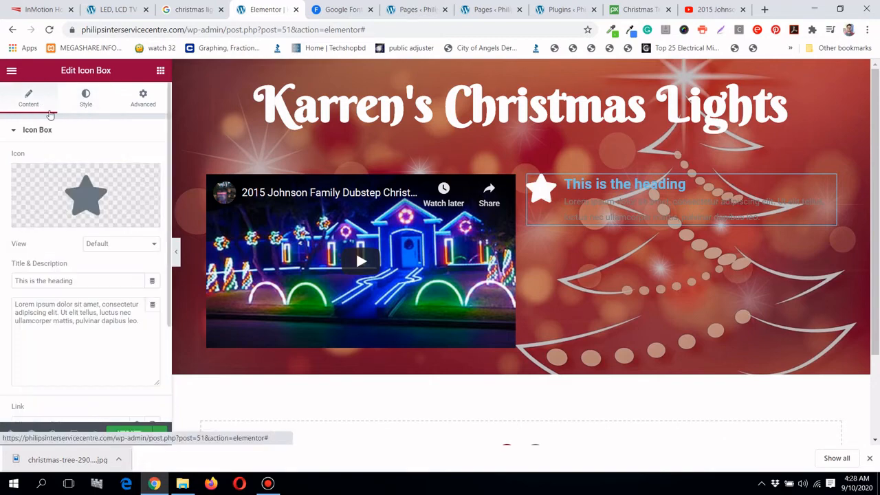
{"action": "left_click", "coordinate": [117, 195]}
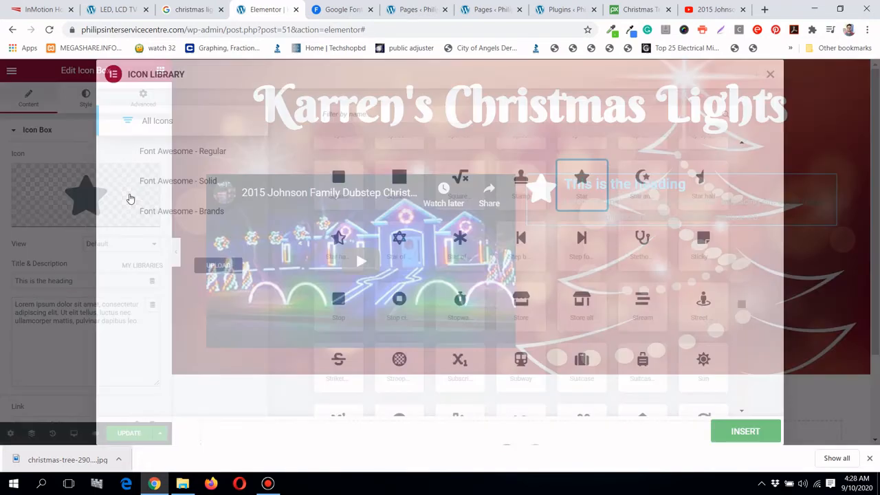
{"action": "left_click", "coordinate": [339, 113]}
{"action": "type", "text": "phon"}
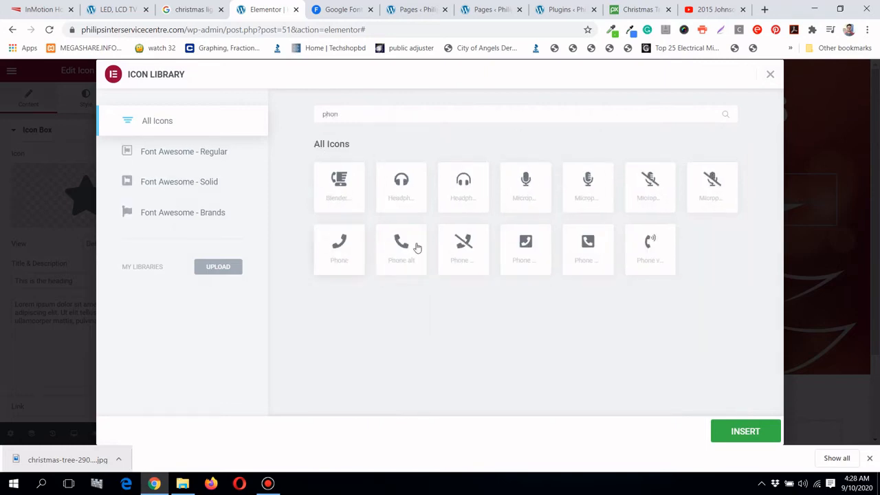
{"action": "left_click", "coordinate": [423, 249]}
{"action": "left_click", "coordinate": [738, 437]}
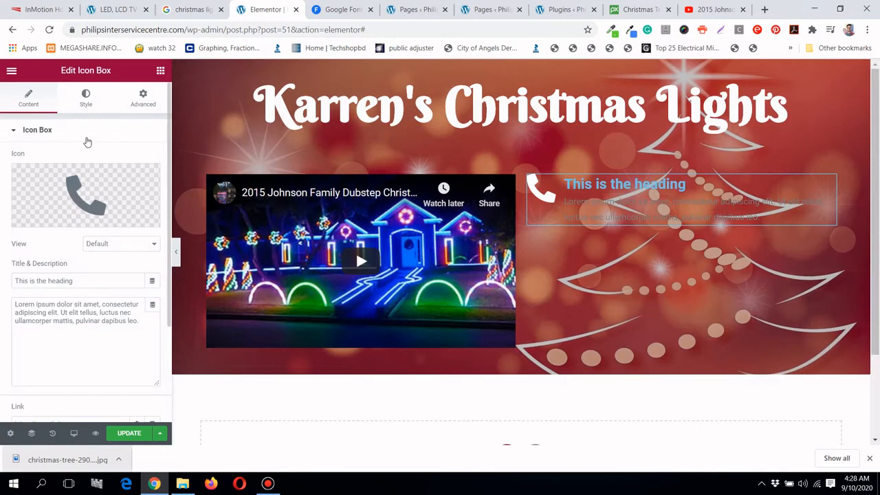
Set the icon box's title color to #fff
{"action": "left_click", "coordinate": [86, 100]}
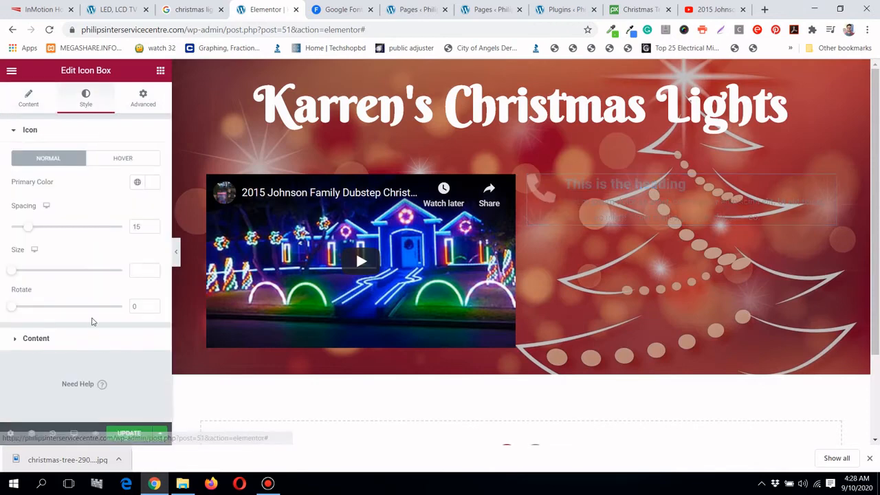
{"action": "left_click", "coordinate": [92, 340]}
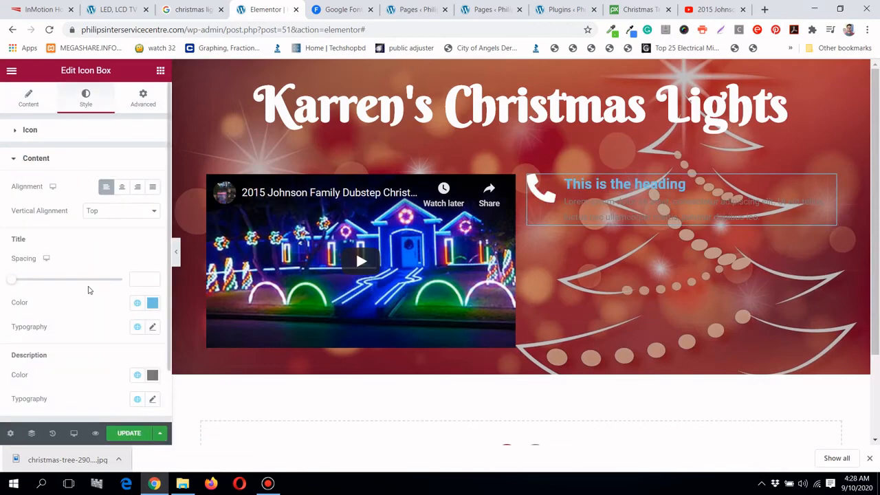
{"action": "scroll", "coordinate": [108, 237], "scroll_direction": "down", "scroll_amount": 1}
{"action": "left_click", "coordinate": [152, 242]}
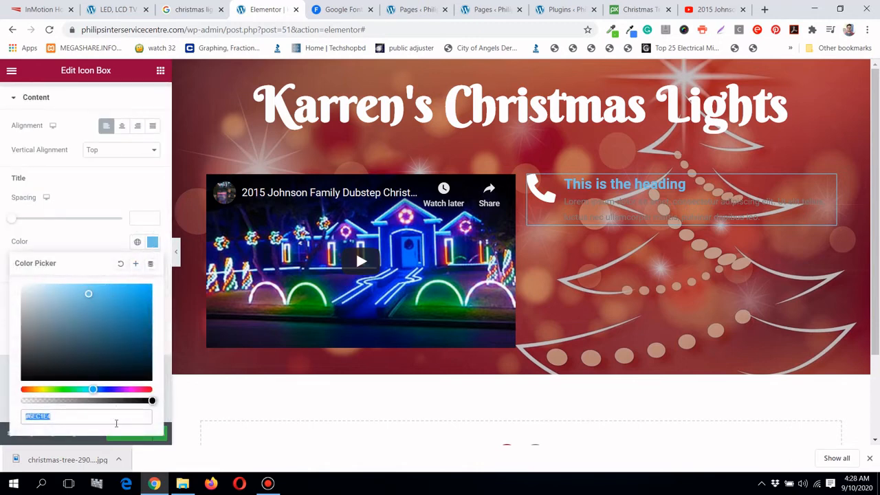
{"action": "type", "text": "#fff"}
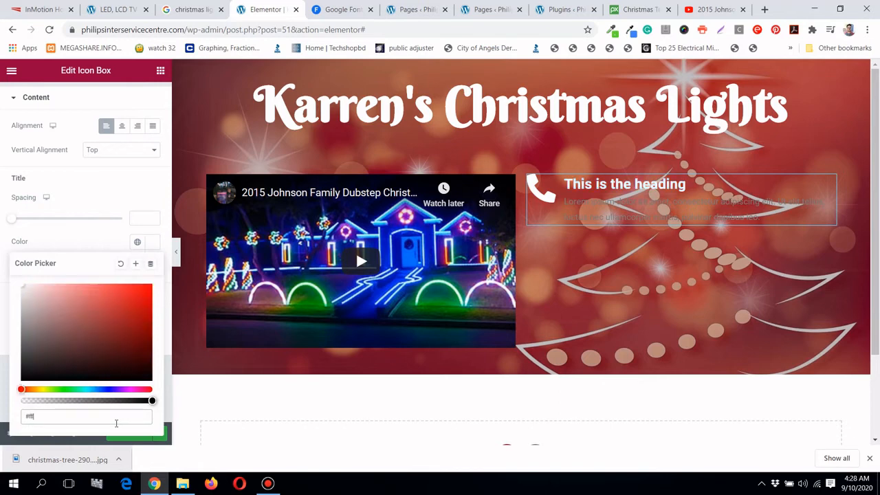
{"action": "left_click", "coordinate": [87, 247]}
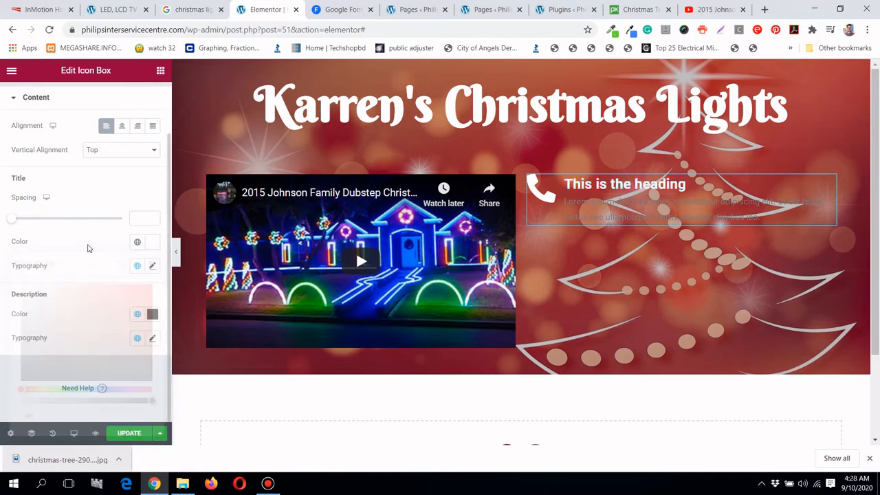
Set the icon box's description color to #fff
{"action": "left_click", "coordinate": [154, 316]}
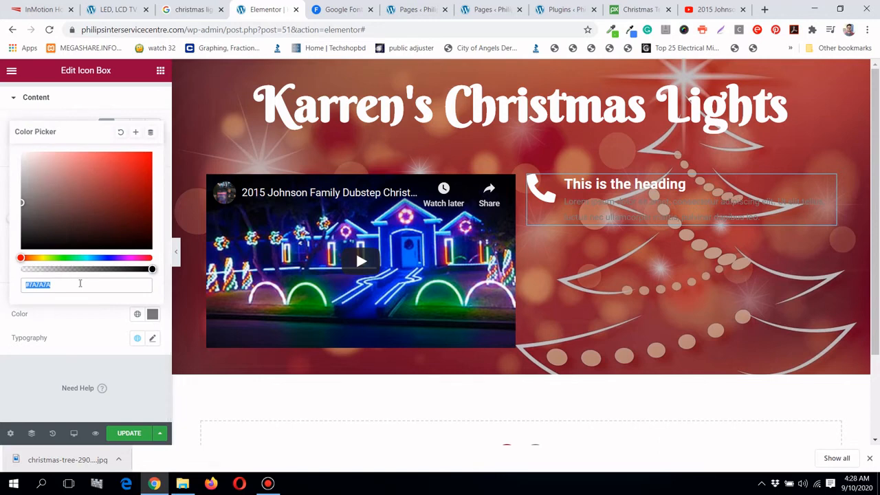
{"action": "type", "text": "#fff"}
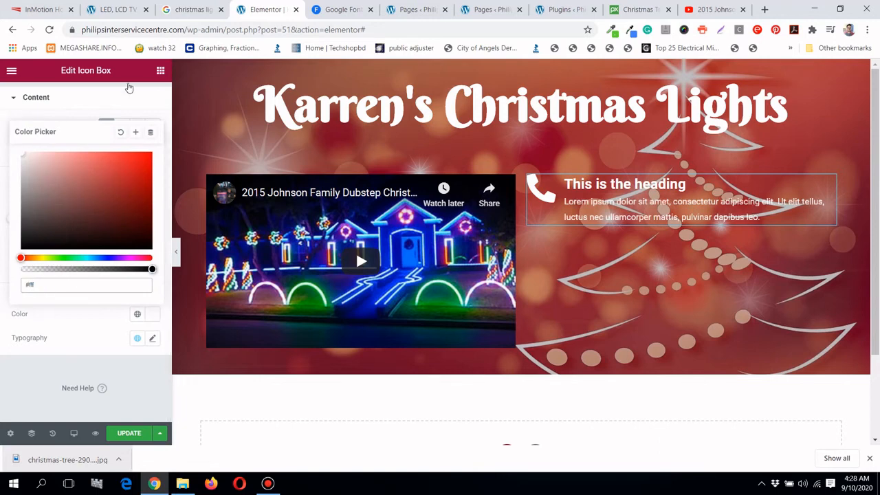
{"action": "scroll", "coordinate": [106, 163], "scroll_direction": "up", "scroll_amount": 1}
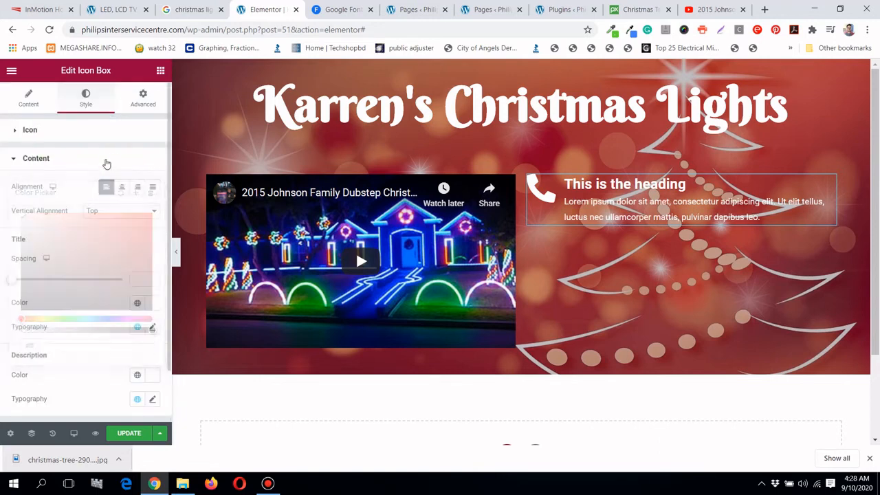
{"action": "left_click", "coordinate": [106, 162]}
{"action": "left_click", "coordinate": [70, 169]}
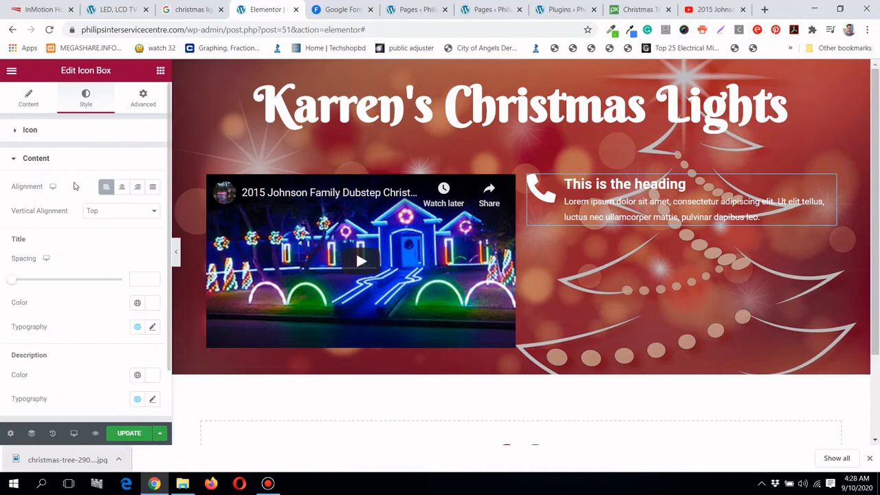
Replace the icon box heading with the business phone number, consulting the Christmas Pro's Lighting reference page for the layout
{"action": "left_click", "coordinate": [41, 111]}
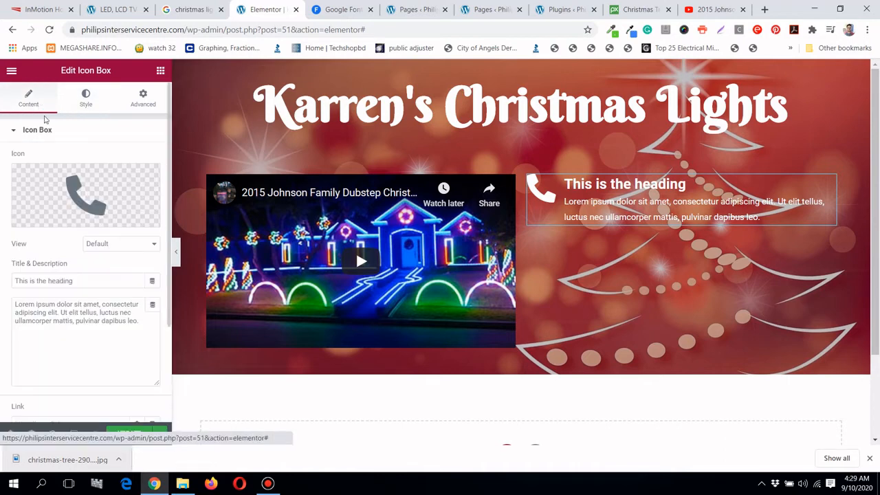
{"action": "left_click", "coordinate": [81, 280]}
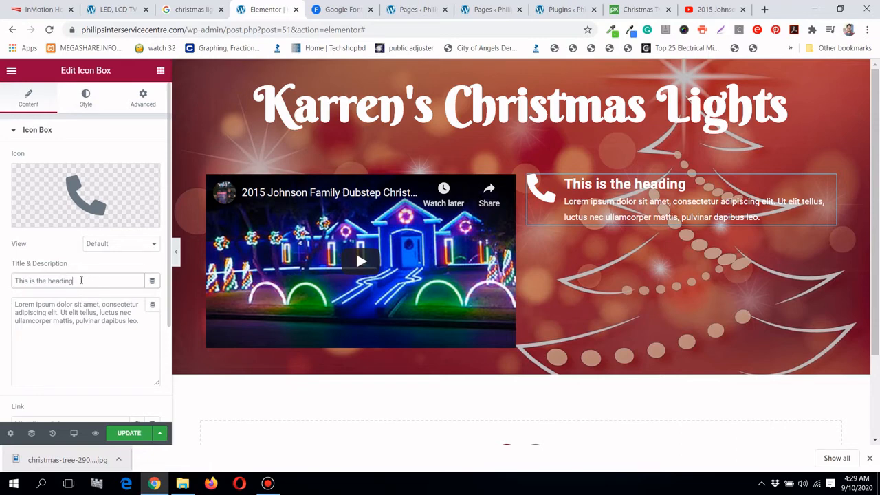
{"action": "key", "text": "ctrl+a"}
{"action": "type", "text": "(22"}
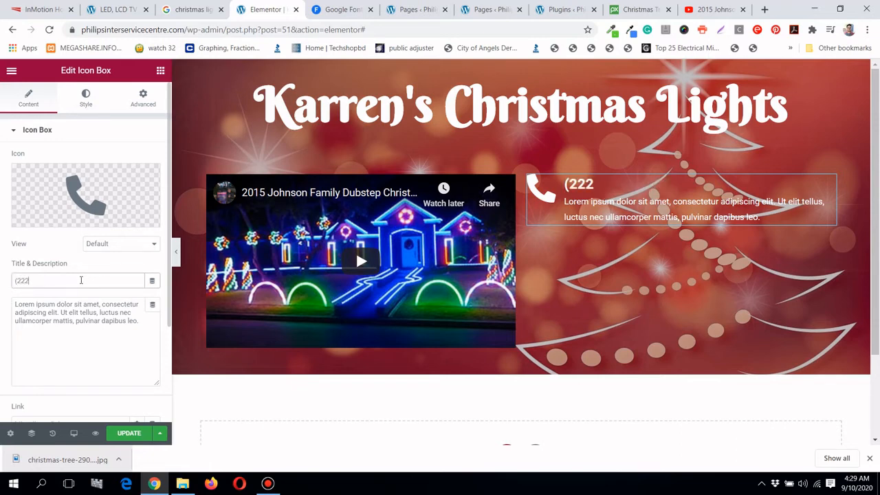
{"action": "type", "text": "2)"}
{"action": "left_click", "coordinate": [187, 5]}
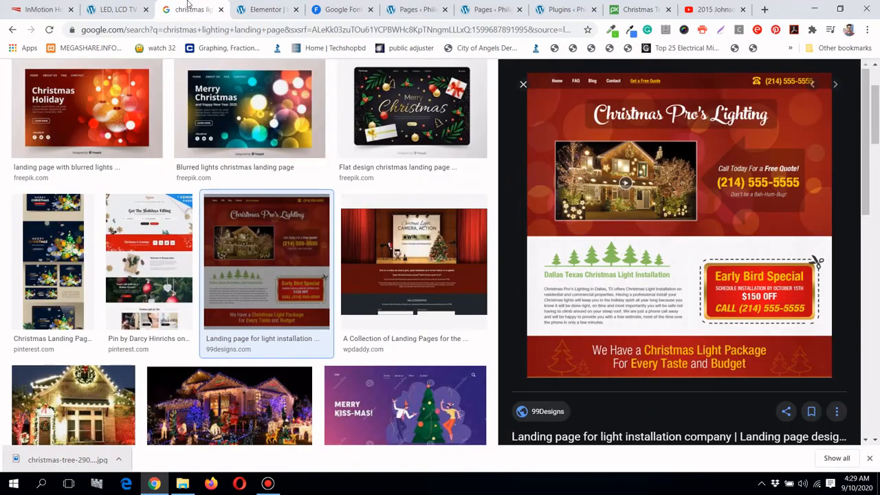
{"action": "left_click", "coordinate": [288, 5]}
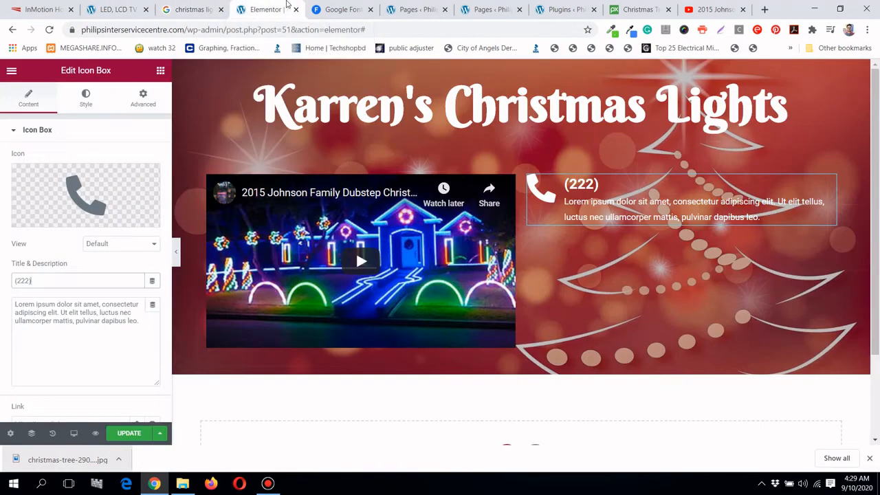
{"action": "left_click", "coordinate": [182, 6]}
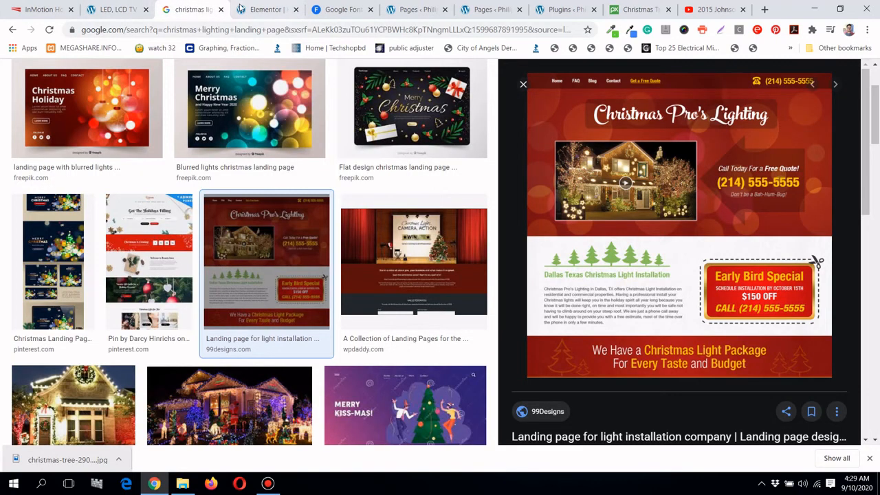
{"action": "left_click", "coordinate": [261, 9]}
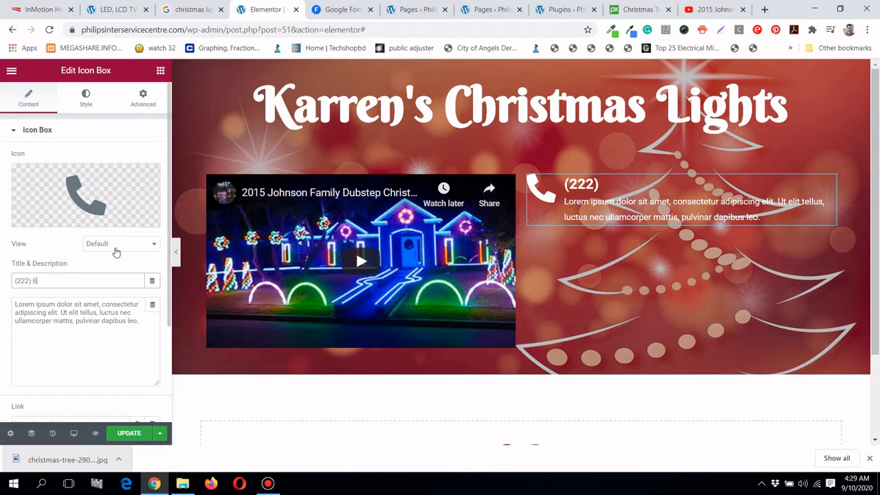
{"action": "type", "text": "6"}
{"action": "type", "text": "7-3333"}
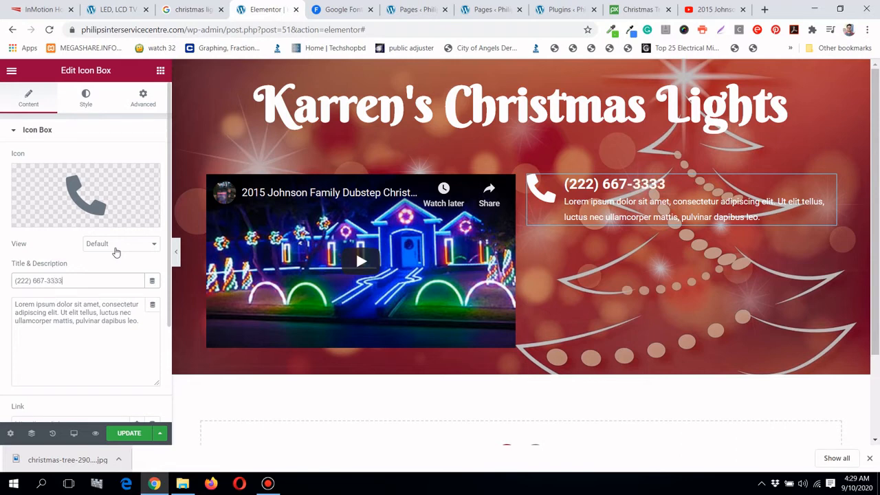
Check the reference landing page's call text and replace the icon box description with "Call Us for a Quote"
{"action": "left_click", "coordinate": [189, 9]}
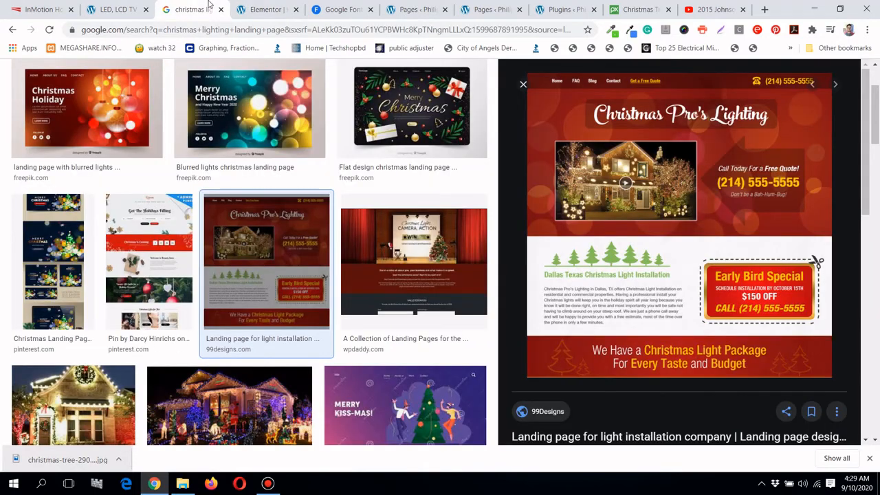
{"action": "left_click", "coordinate": [264, 9]}
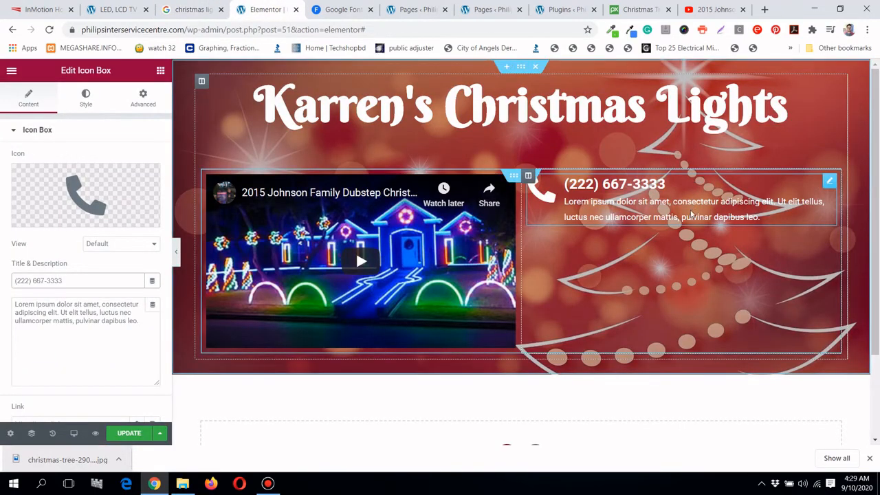
{"action": "triple_click", "coordinate": [690, 212]}
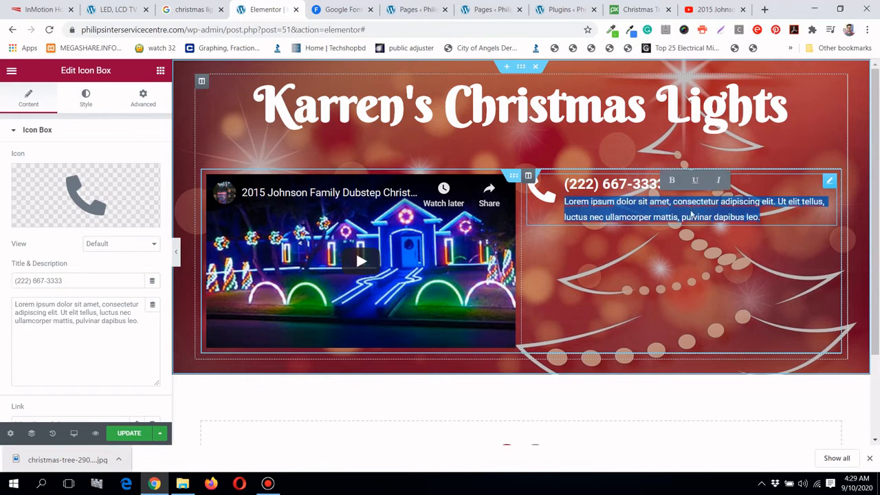
{"action": "type", "text": "Call"}
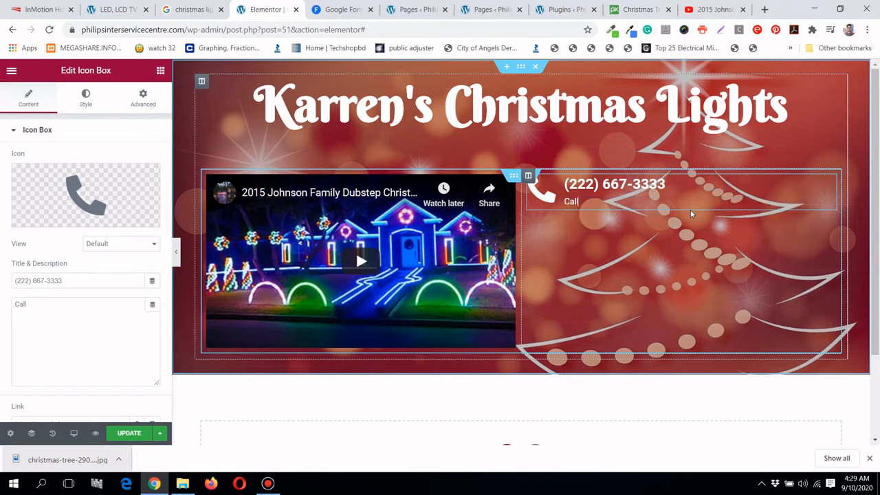
{"action": "type", "text": " Us for"}
{"action": "type", "text": "a Quote"}
{"action": "left_click", "coordinate": [267, 484]}
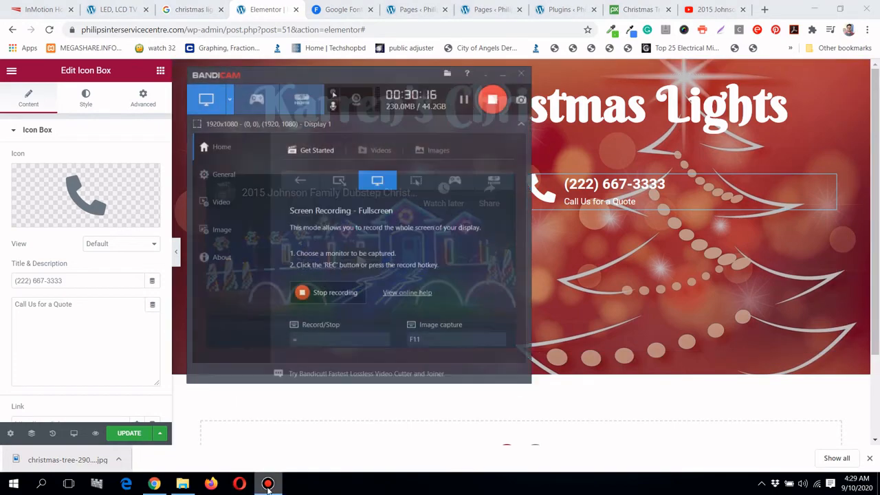
{"action": "left_click", "coordinate": [267, 484]}
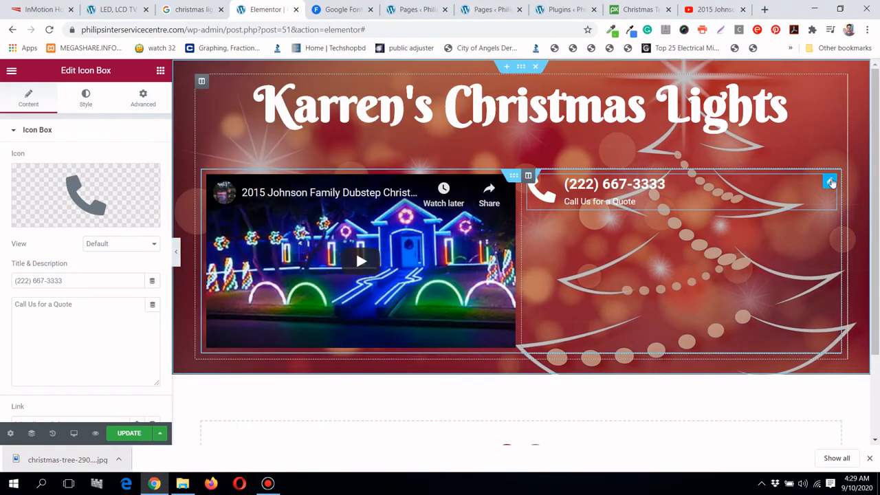
Dismiss the right-click tip and set the icon box title's font family to Poppins
{"action": "left_click", "coordinate": [830, 182]}
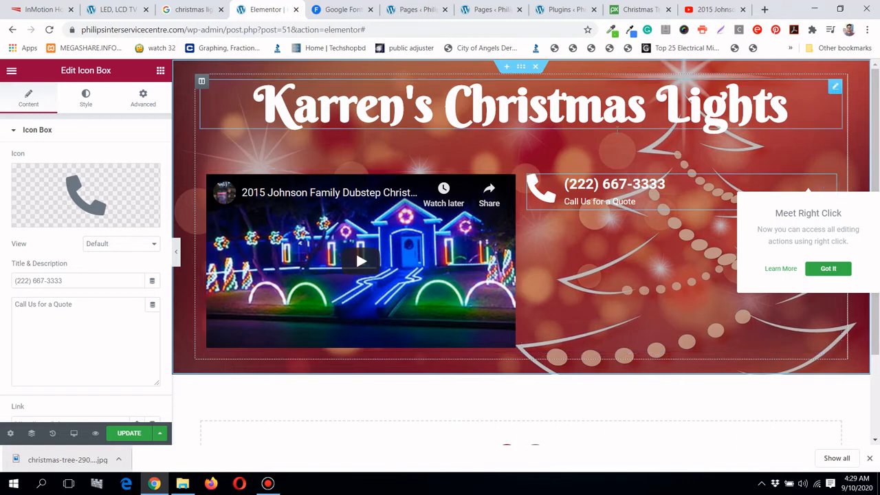
{"action": "left_click", "coordinate": [828, 269]}
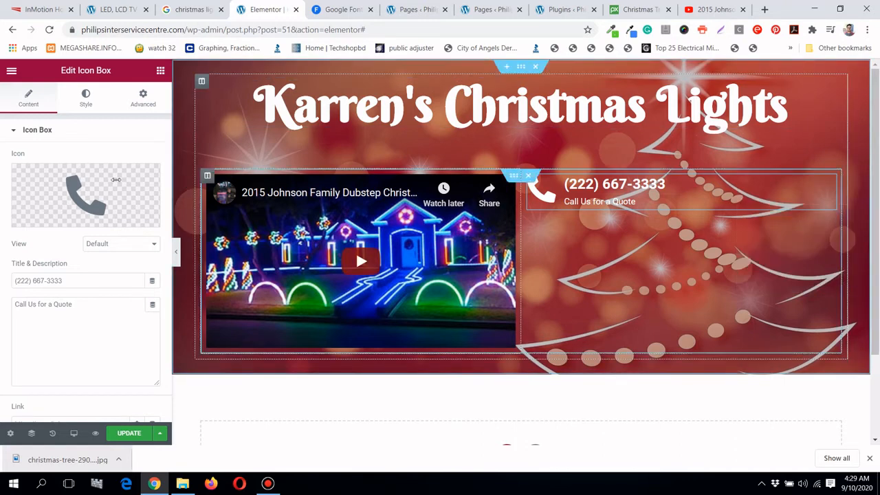
{"action": "left_click", "coordinate": [86, 100]}
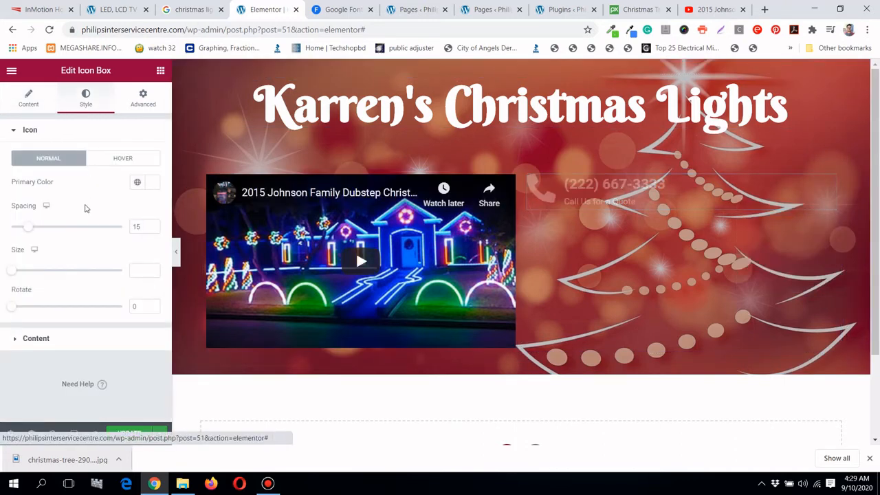
{"action": "left_click", "coordinate": [116, 338]}
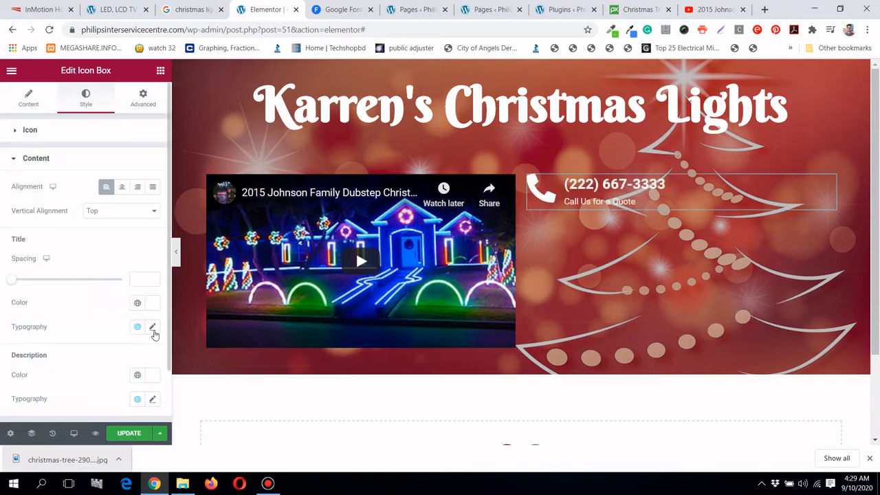
{"action": "left_click", "coordinate": [152, 328]}
{"action": "scroll", "coordinate": [66, 295], "scroll_direction": "down", "scroll_amount": 3}
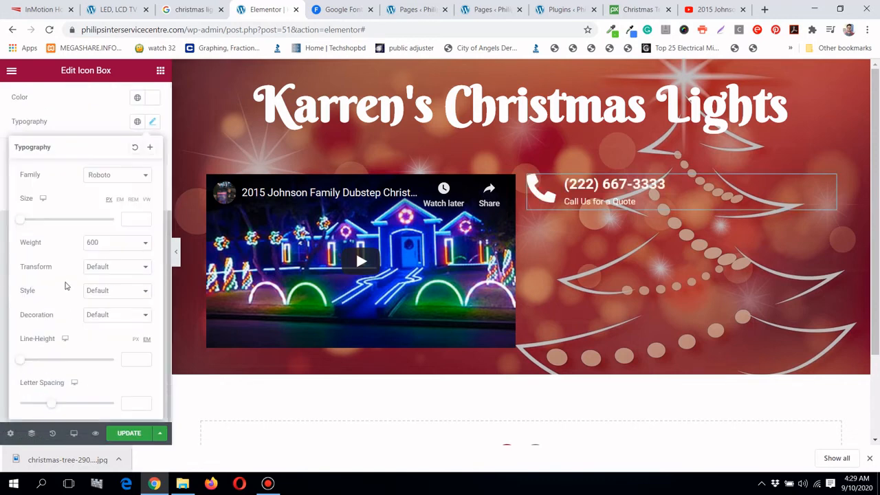
{"action": "left_click", "coordinate": [110, 174]}
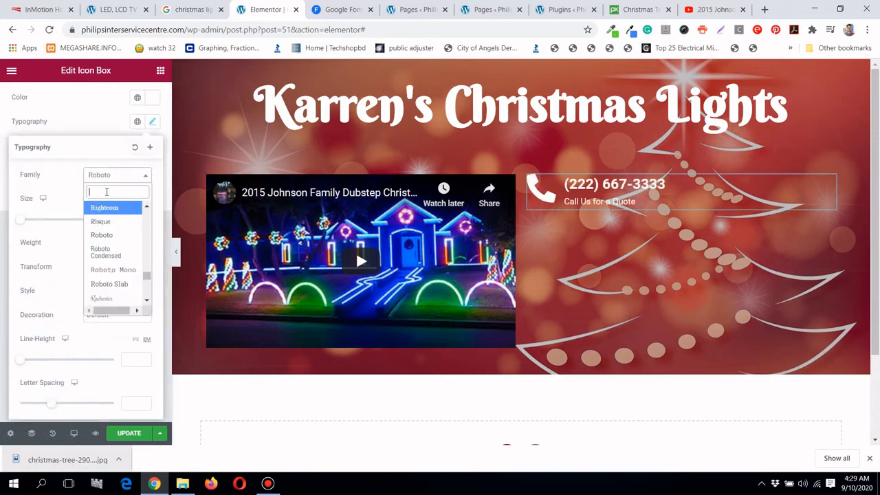
{"action": "type", "text": "popp"}
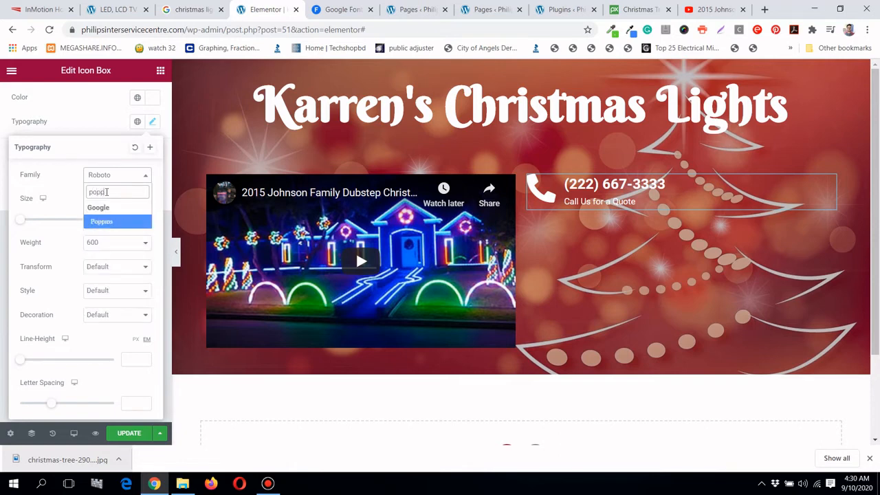
{"action": "left_click", "coordinate": [89, 225]}
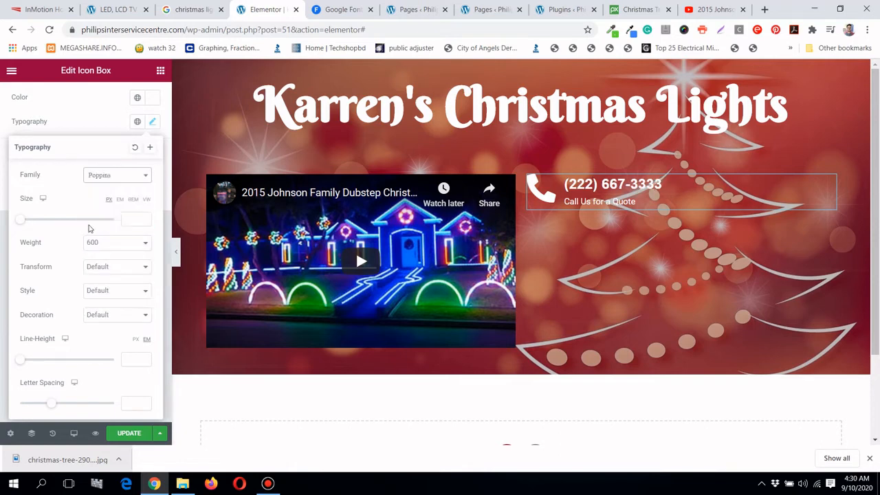
Set the icon box title's font size to 35 px and close its typography settings
{"action": "left_click", "coordinate": [128, 223]}
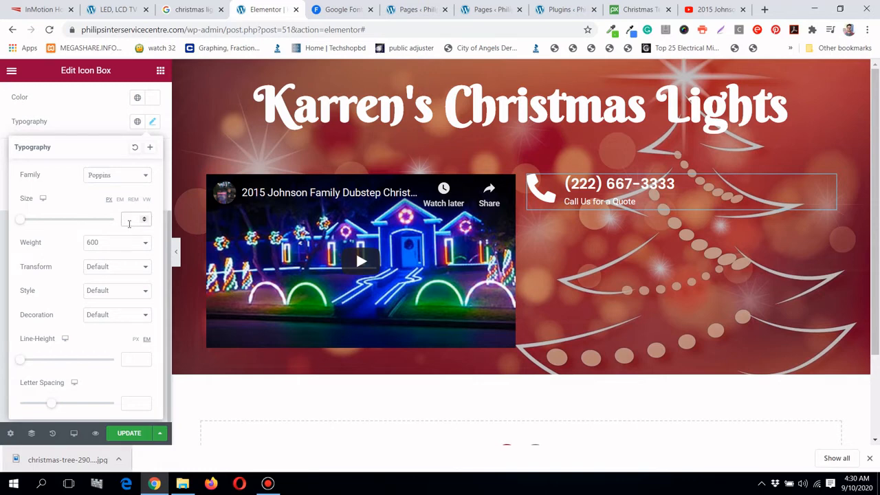
{"action": "type", "text": "35"}
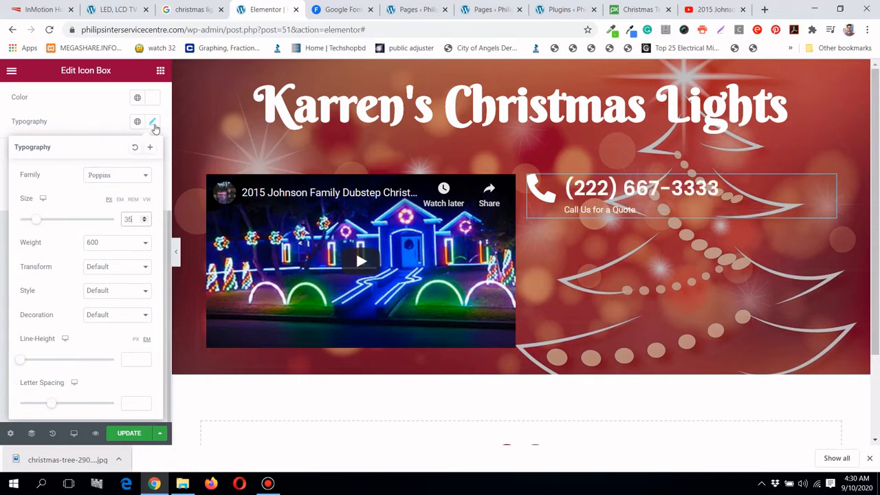
{"action": "left_click", "coordinate": [153, 124]}
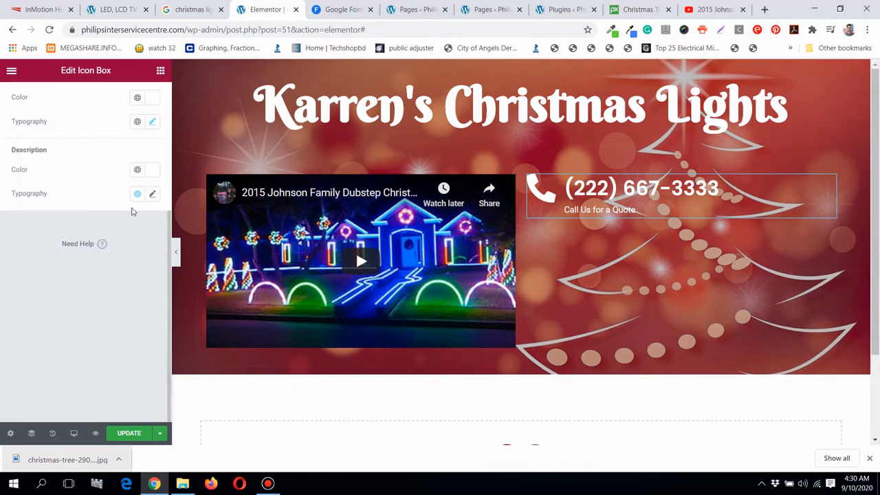
Set the icon box description's font family to Poppins and its size to 25 px
{"action": "left_click", "coordinate": [153, 196]}
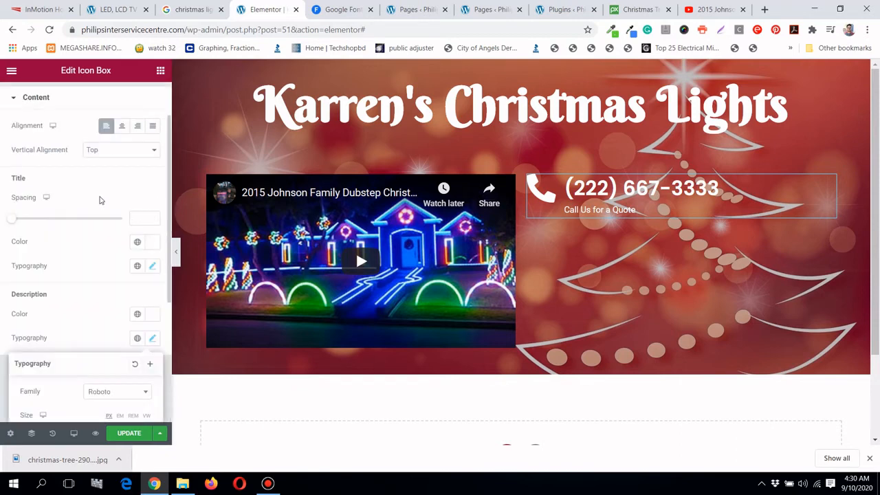
{"action": "scroll", "coordinate": [99, 200], "scroll_direction": "down", "scroll_amount": 3}
{"action": "left_click", "coordinate": [122, 180]}
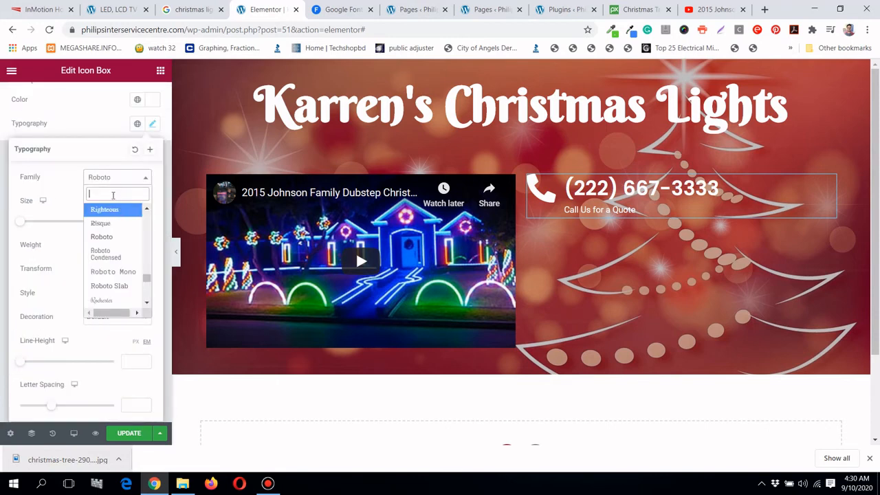
{"action": "type", "text": "popp"}
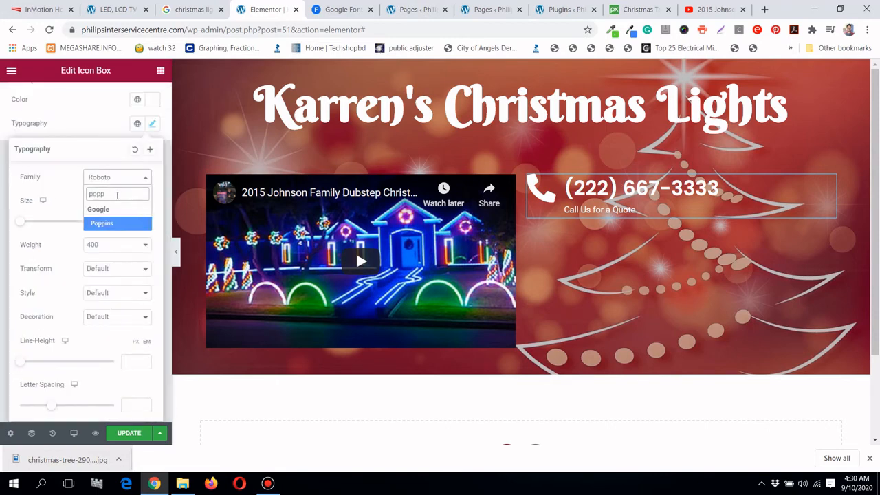
{"action": "left_click", "coordinate": [122, 223]}
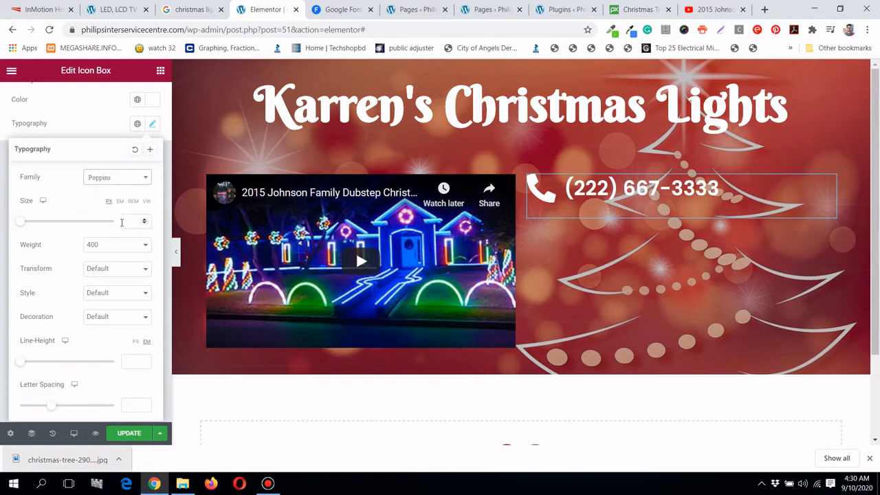
{"action": "left_click", "coordinate": [123, 222]}
{"action": "type", "text": "25"}
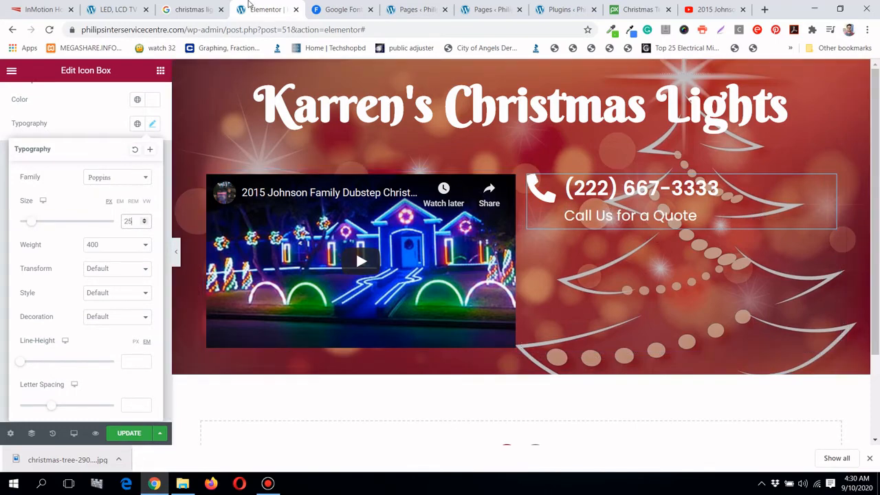
Compare the icon box with the call text on the Christmas Pro's Lighting reference page
{"action": "left_click", "coordinate": [187, 6]}
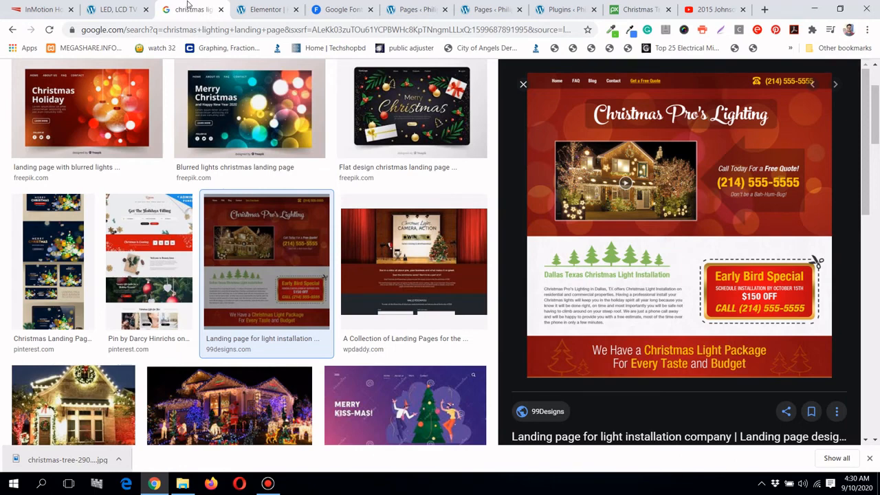
{"action": "left_click", "coordinate": [237, 8]}
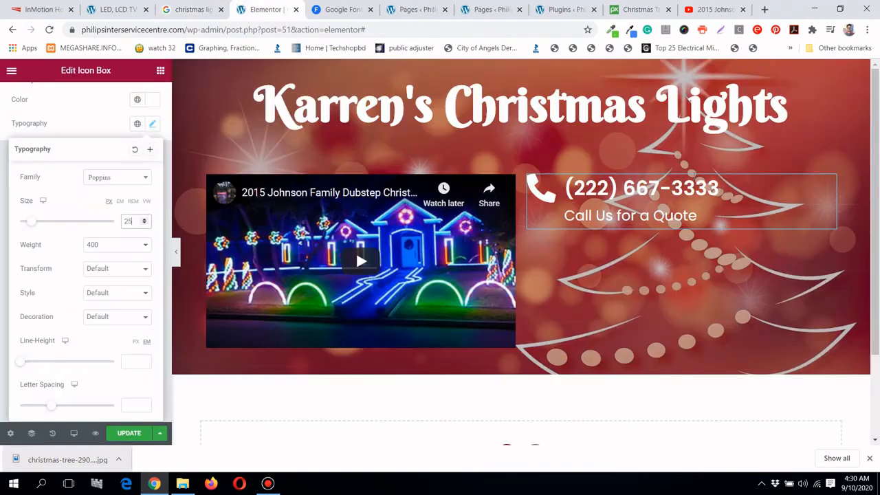
{"action": "left_click", "coordinate": [831, 182]}
{"action": "scroll", "coordinate": [98, 150], "scroll_direction": "up", "scroll_amount": 4}
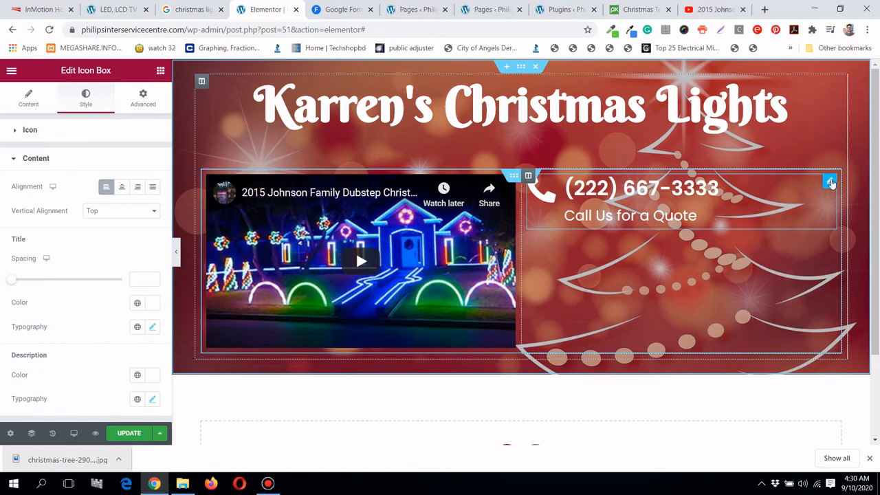
Raise the hero section's background overlay opacity to 0.5
{"action": "left_click", "coordinate": [515, 67]}
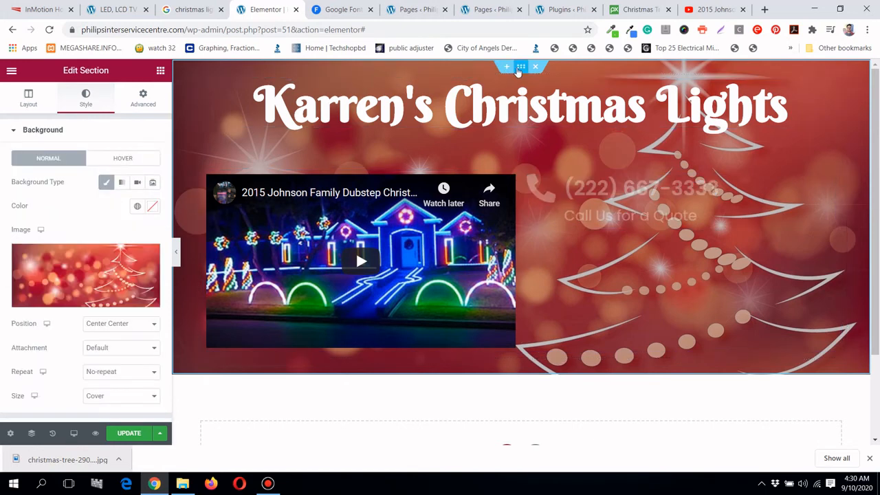
{"action": "scroll", "coordinate": [68, 300], "scroll_direction": "down", "scroll_amount": 3}
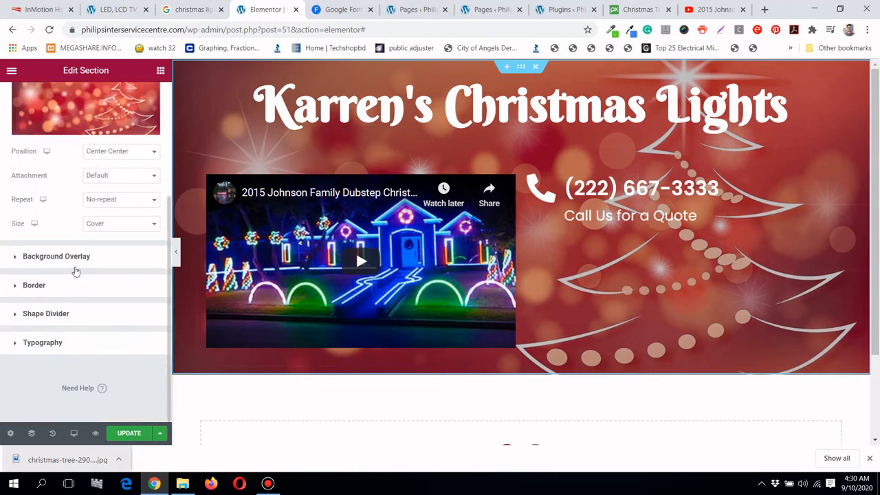
{"action": "left_click", "coordinate": [75, 261]}
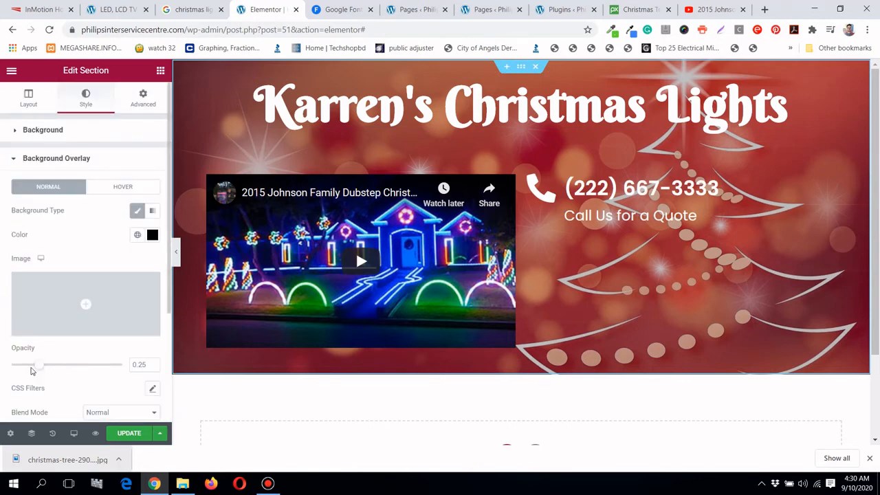
{"action": "left_click_drag", "start_coordinate": [30, 371], "coordinate": [67, 365]}
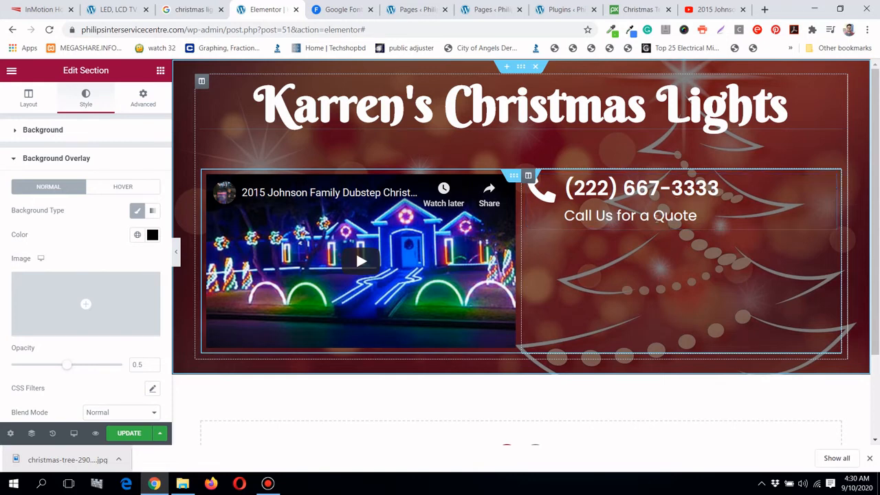
Set the vertical alignment of the inner section holding the video and icon box to Middle and preview the full-width page
{"action": "left_click", "coordinate": [513, 176]}
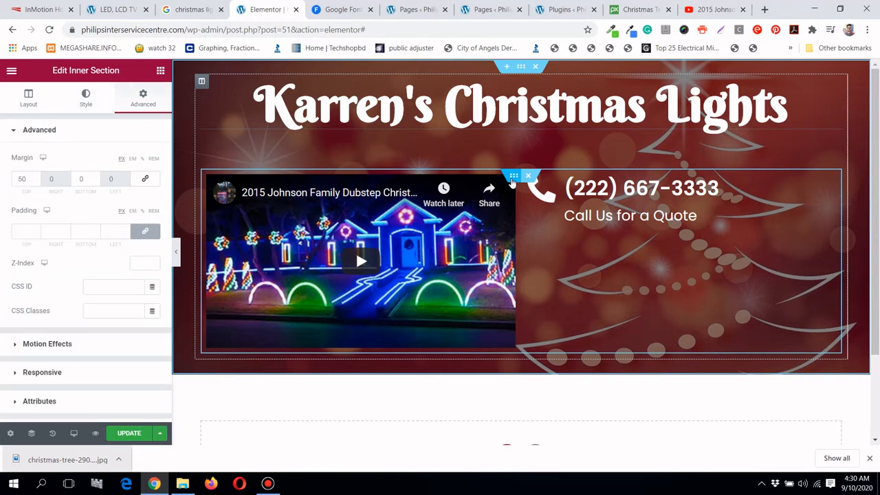
{"action": "left_click", "coordinate": [40, 106]}
{"action": "left_click", "coordinate": [120, 256]}
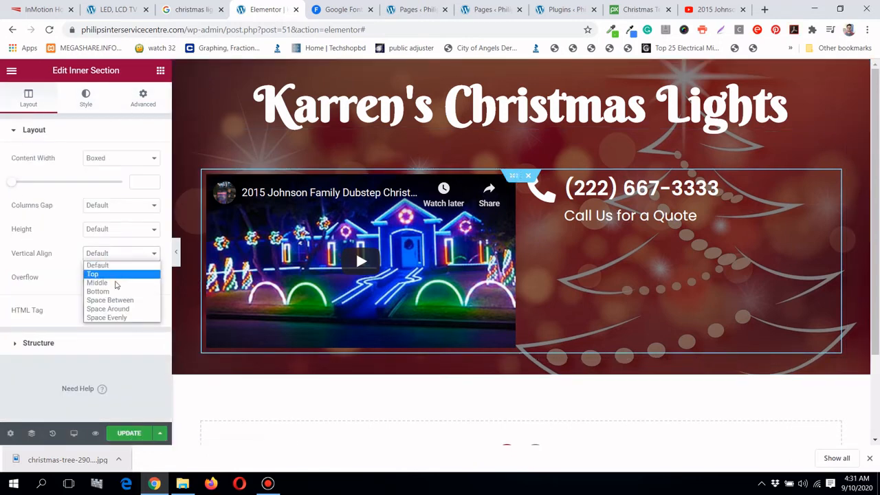
{"action": "left_click", "coordinate": [115, 284]}
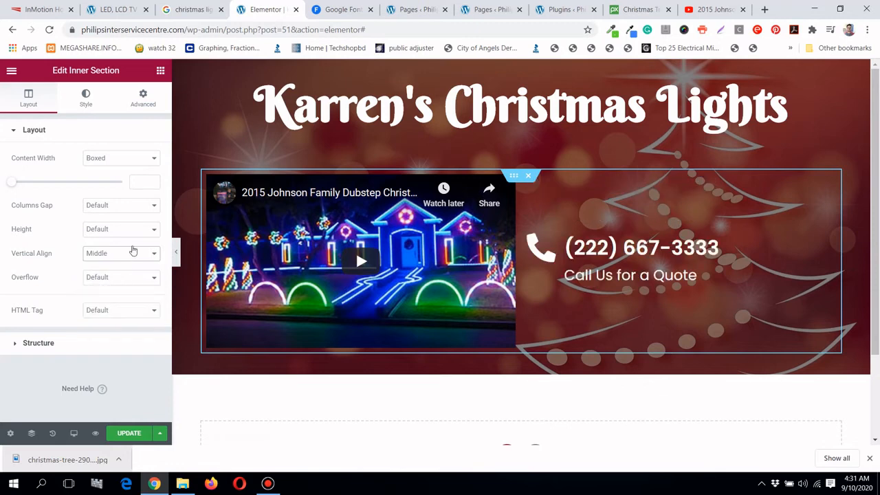
{"action": "left_click", "coordinate": [177, 253]}
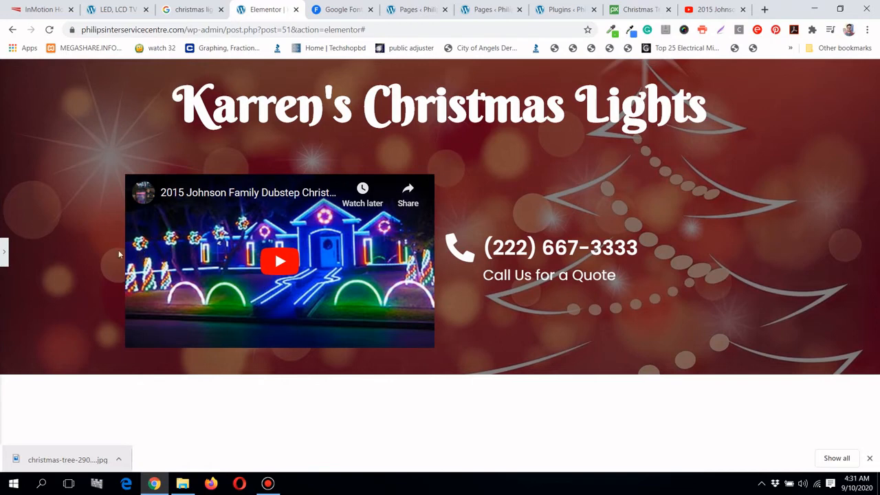
{"action": "left_click", "coordinate": [4, 254]}
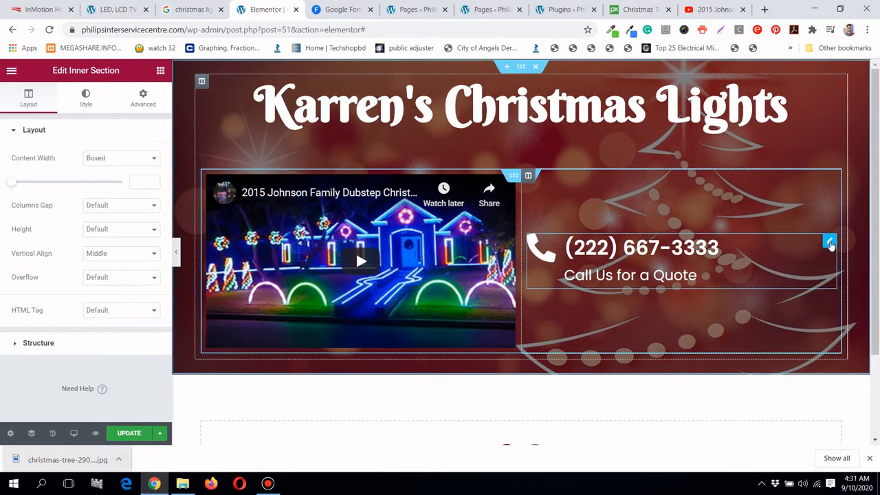
Review the icon box's content and style options and preview the full-width page
{"action": "left_click", "coordinate": [829, 242]}
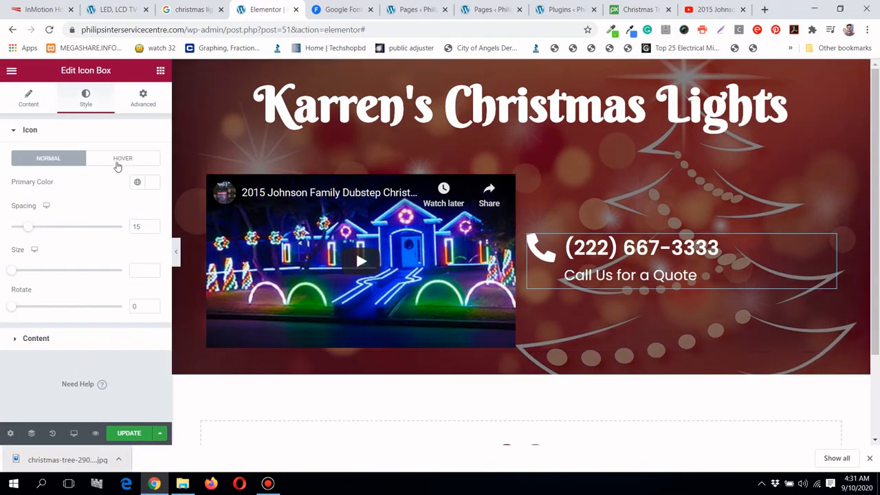
{"action": "left_click", "coordinate": [28, 103]}
{"action": "scroll", "coordinate": [97, 114], "scroll_direction": "down", "scroll_amount": 2}
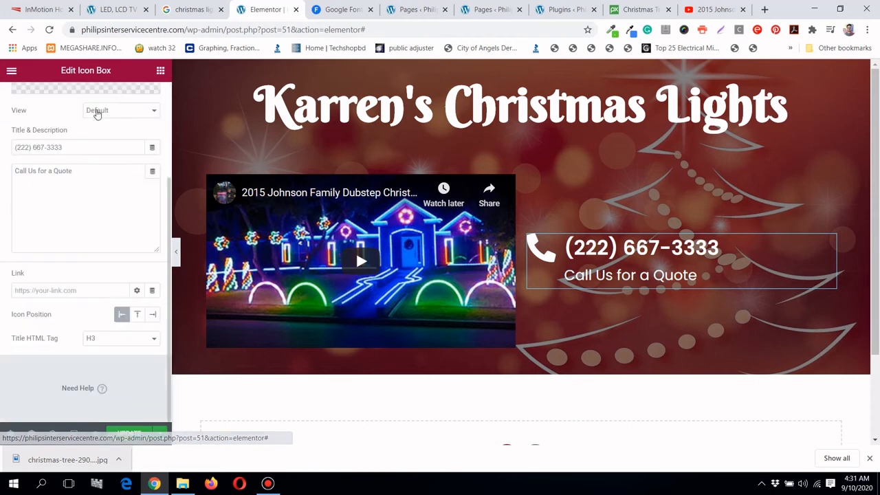
{"action": "scroll", "coordinate": [97, 113], "scroll_direction": "up", "scroll_amount": 2}
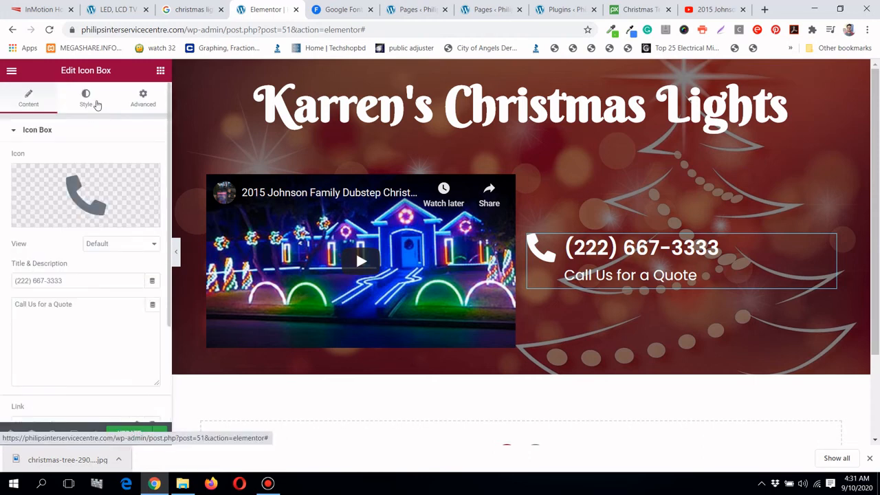
{"action": "left_click", "coordinate": [94, 102]}
{"action": "left_click", "coordinate": [100, 351]}
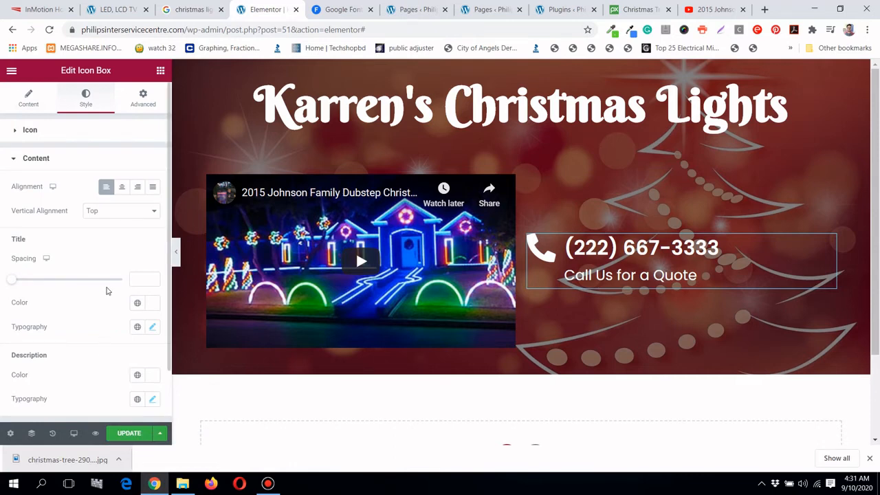
{"action": "left_click", "coordinate": [28, 101]}
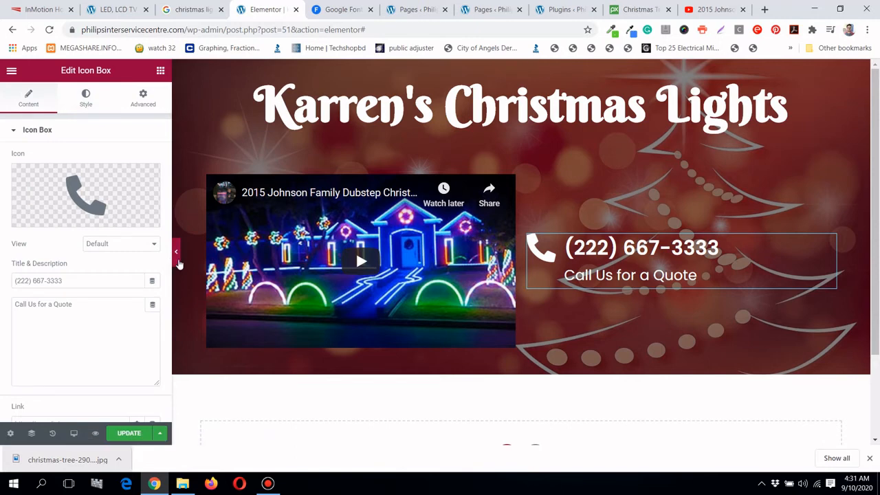
{"action": "left_click", "coordinate": [175, 253]}
{"action": "left_click", "coordinate": [3, 251]}
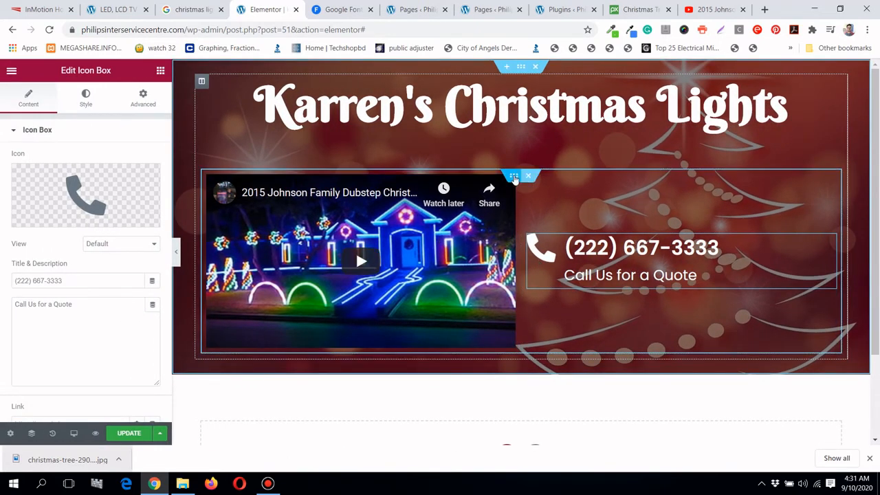
Set the inner section's columns gap to Wider and preview the full-width page
{"action": "left_click", "coordinate": [514, 176]}
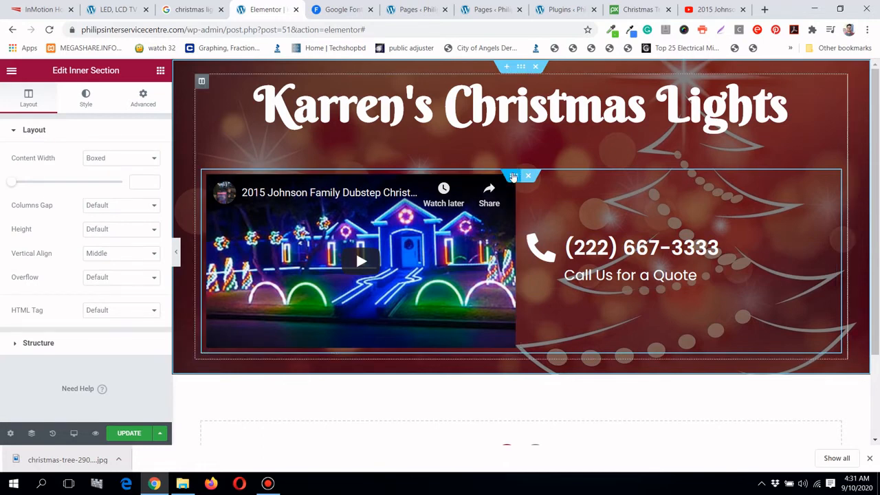
{"action": "left_click", "coordinate": [138, 205]}
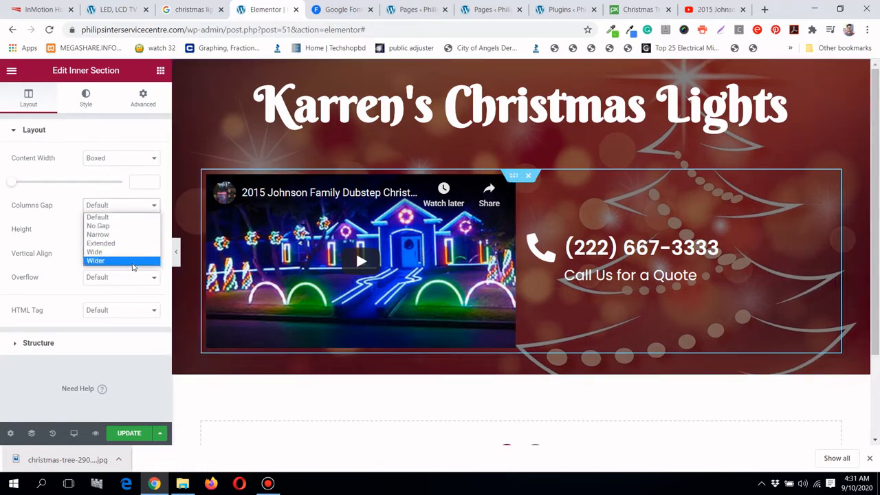
{"action": "left_click", "coordinate": [131, 260]}
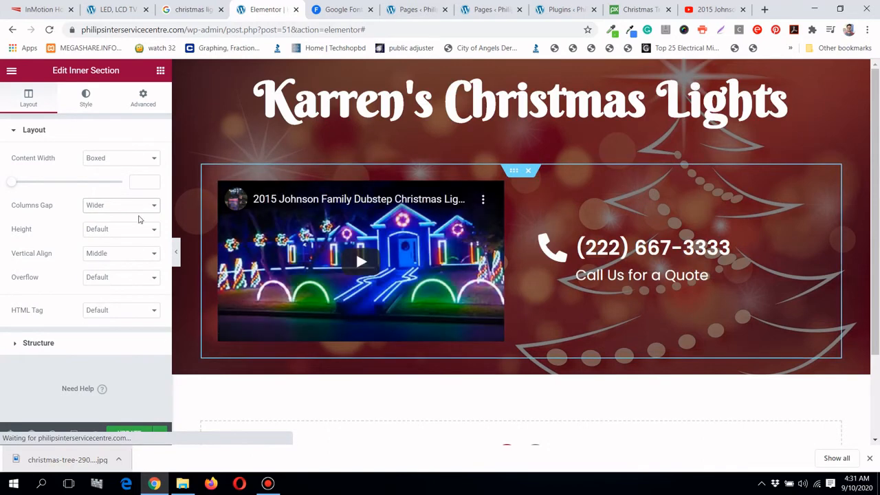
{"action": "left_click", "coordinate": [176, 252]}
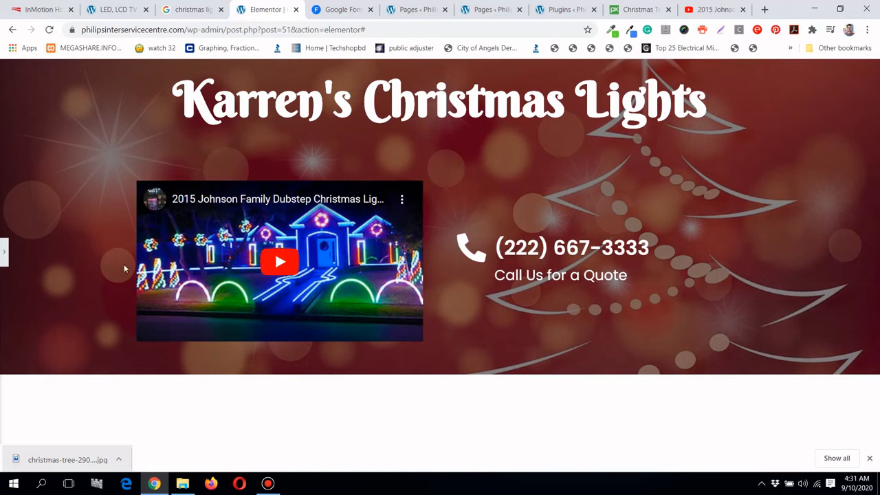
{"action": "left_click", "coordinate": [3, 253]}
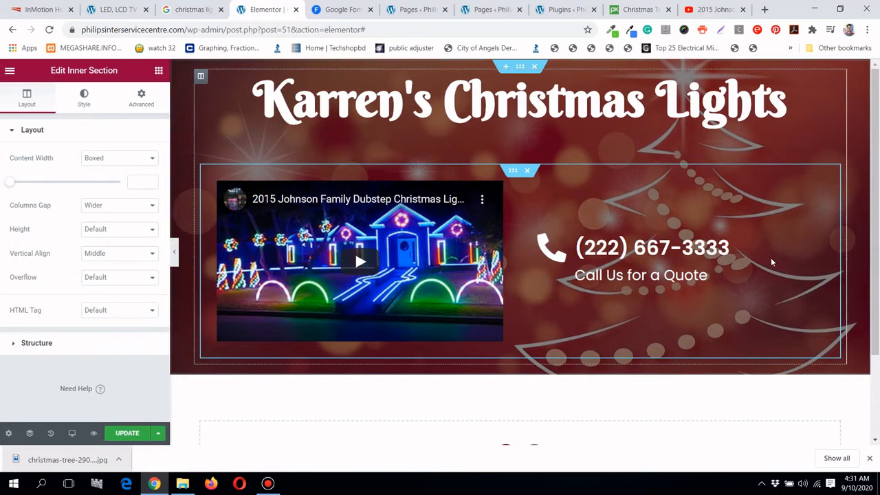
Change the phone icon box's view to Stacked
{"action": "mouse_move", "coordinate": [818, 242]}
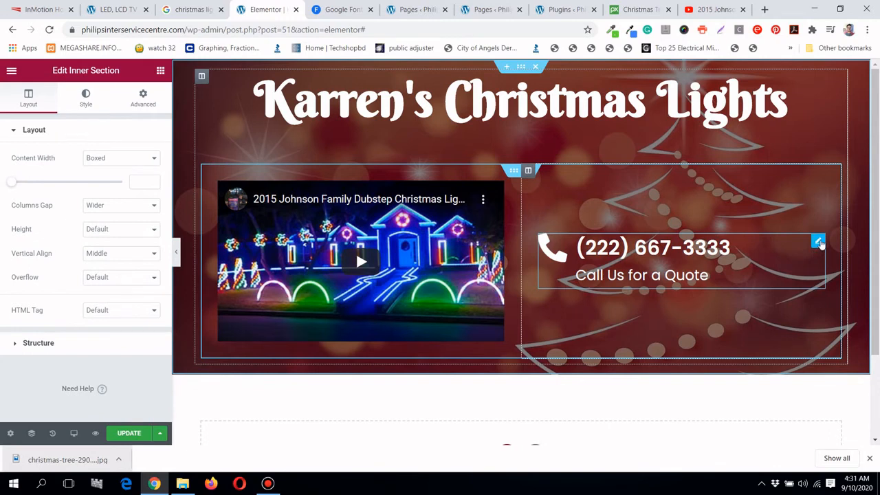
{"action": "left_click", "coordinate": [818, 241]}
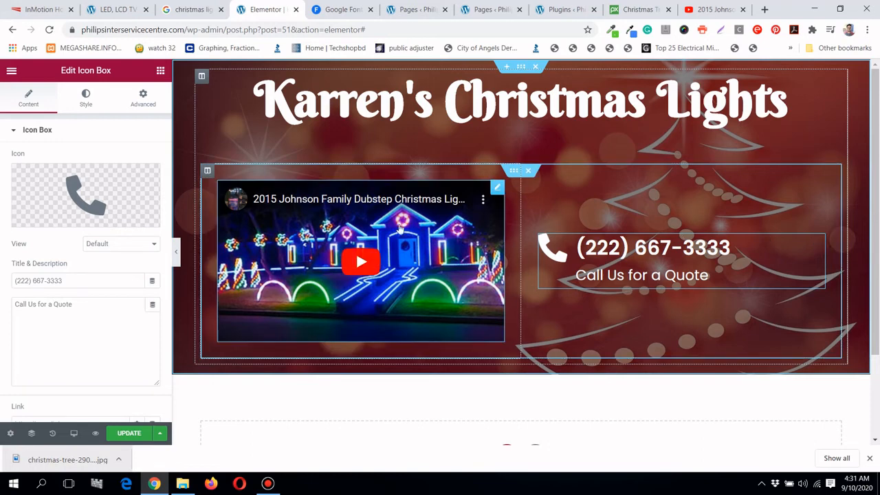
{"action": "left_click", "coordinate": [114, 246]}
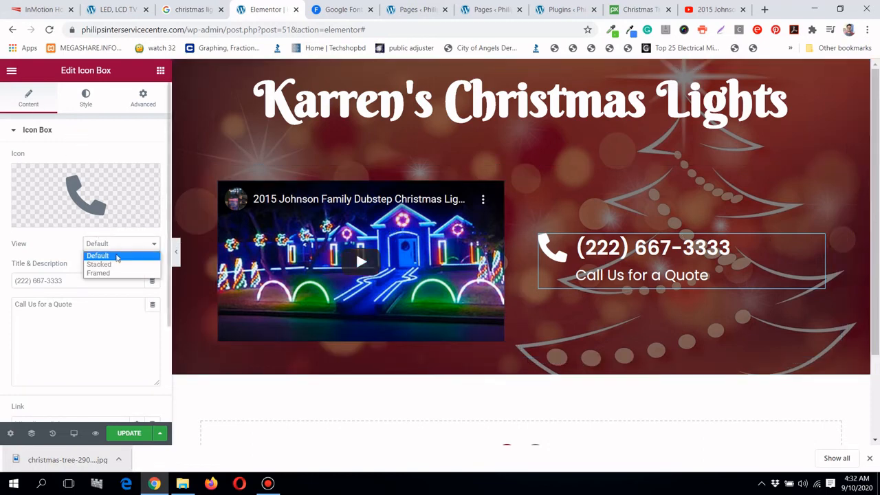
{"action": "left_click", "coordinate": [114, 263]}
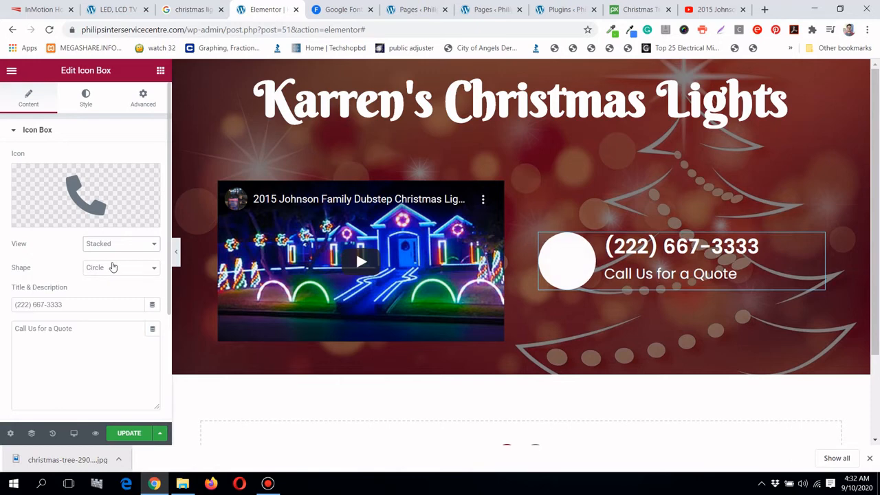
Try the Framed view with the Circle shape on the phone icon box and set the view back to Stacked
{"action": "left_click", "coordinate": [113, 268]}
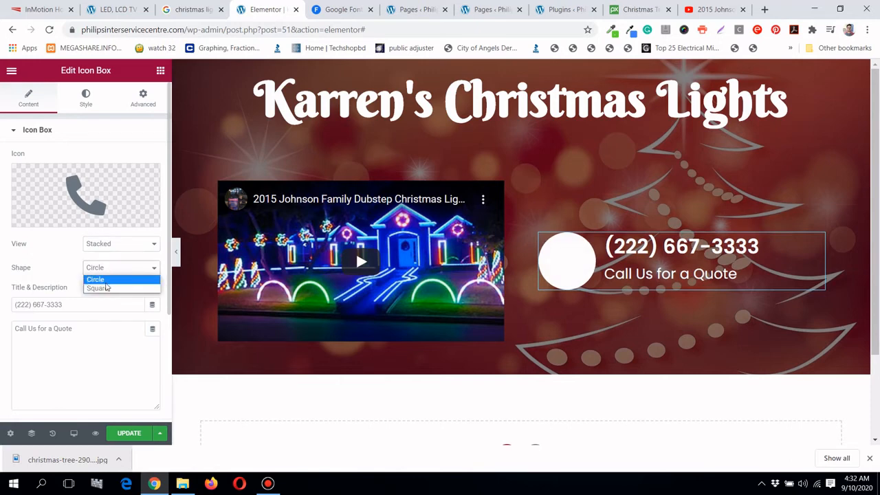
{"action": "left_click", "coordinate": [112, 277]}
{"action": "left_click", "coordinate": [118, 246]}
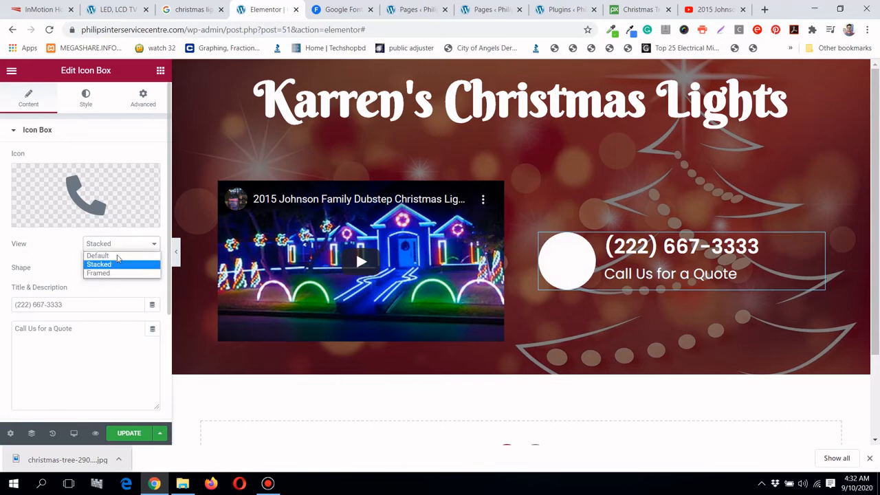
{"action": "left_click", "coordinate": [112, 273]}
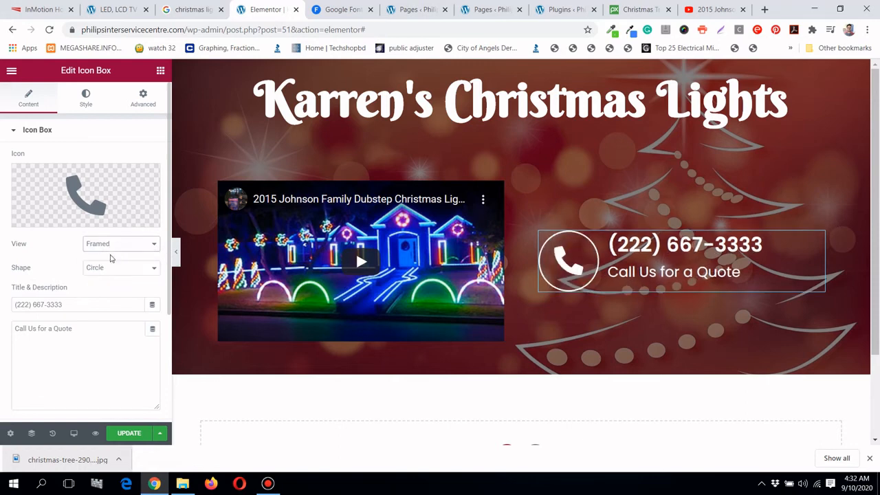
{"action": "left_click", "coordinate": [116, 253]}
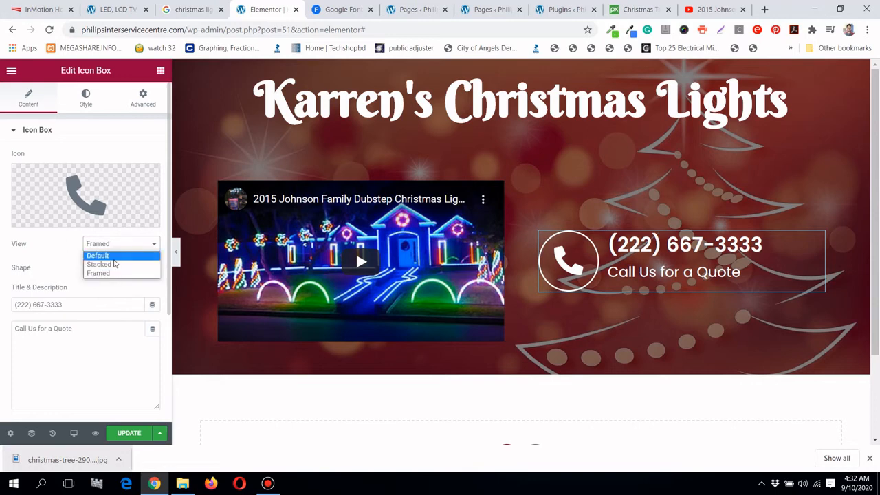
{"action": "left_click", "coordinate": [114, 263]}
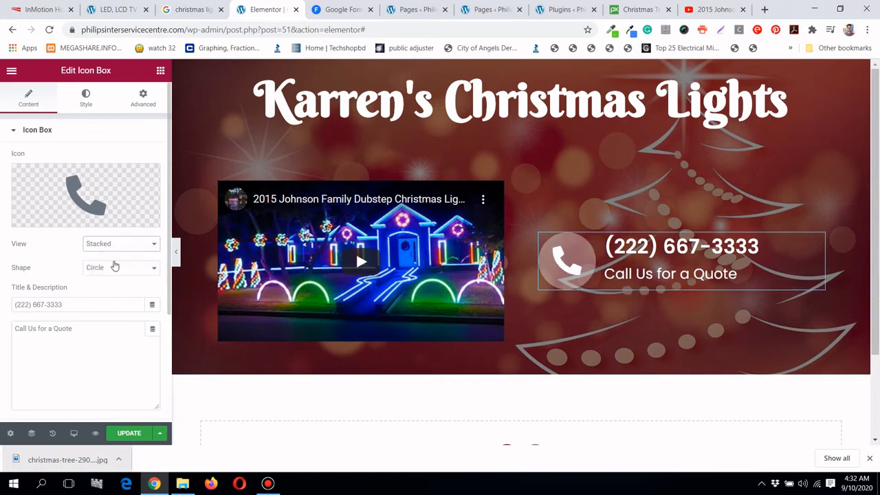
Set the phone icon's primary color to red #FF0000 and preview the full-width page
{"action": "left_click", "coordinate": [86, 97]}
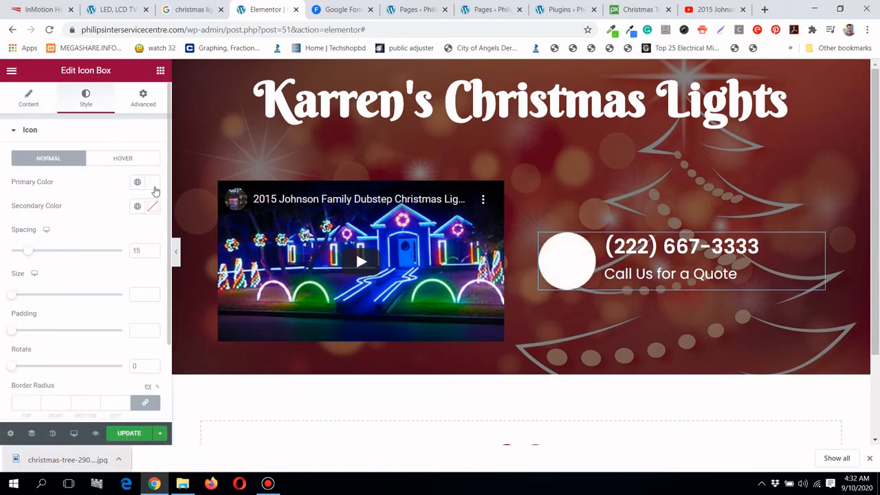
{"action": "left_click", "coordinate": [153, 183]}
{"action": "type", "text": "#FF0000"}
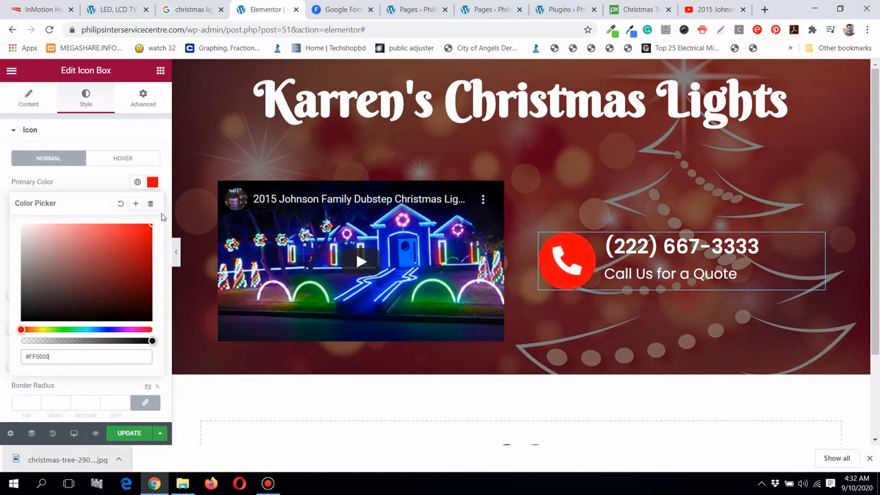
{"action": "left_click", "coordinate": [106, 131]}
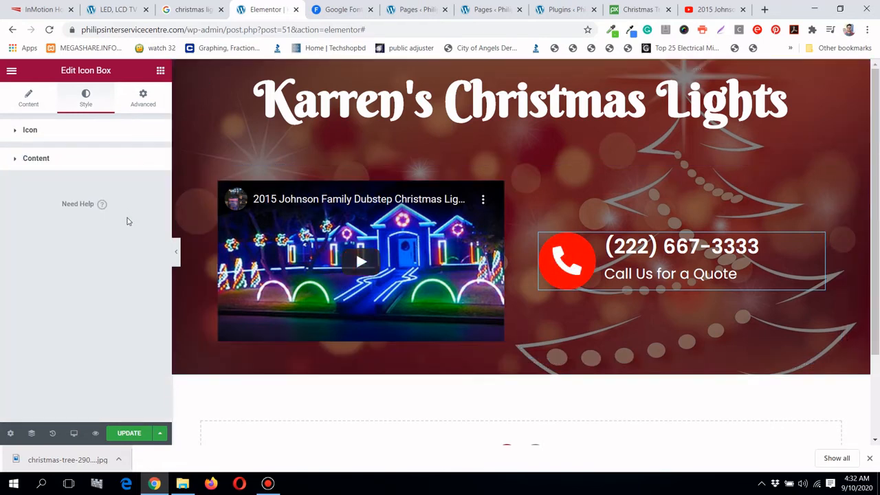
{"action": "left_click", "coordinate": [178, 250]}
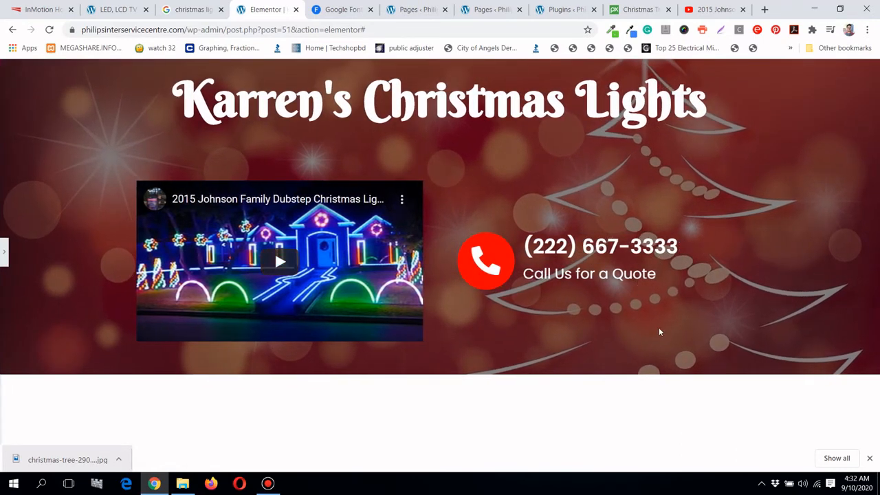
{"action": "left_click", "coordinate": [3, 252]}
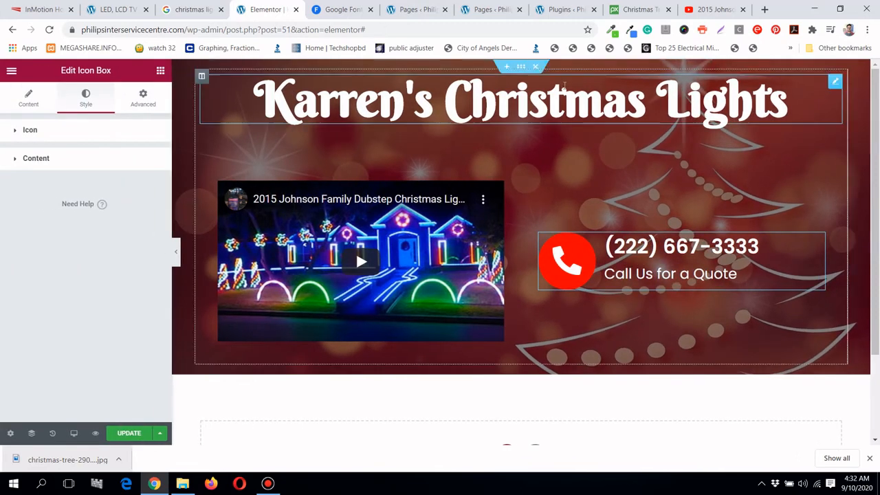
Unlink the hero section's padding values, set top and bottom padding to 50 px, and preview the full-width page
{"action": "left_click", "coordinate": [521, 67]}
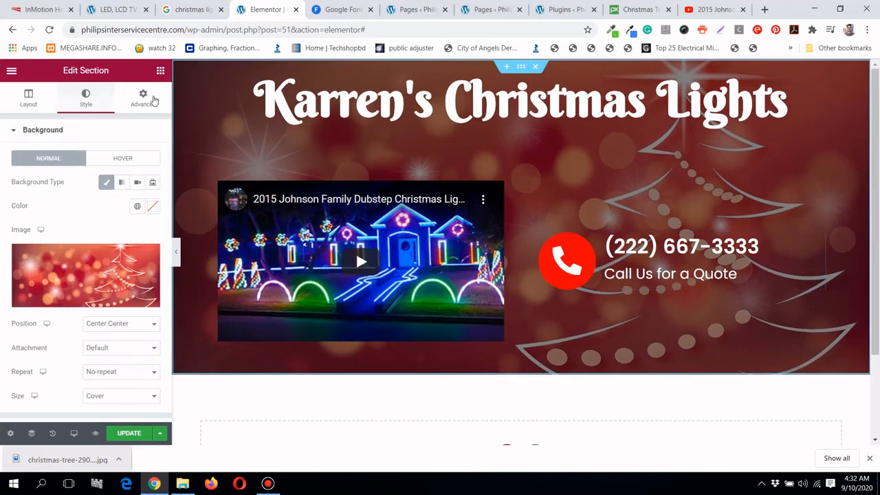
{"action": "left_click", "coordinate": [143, 97]}
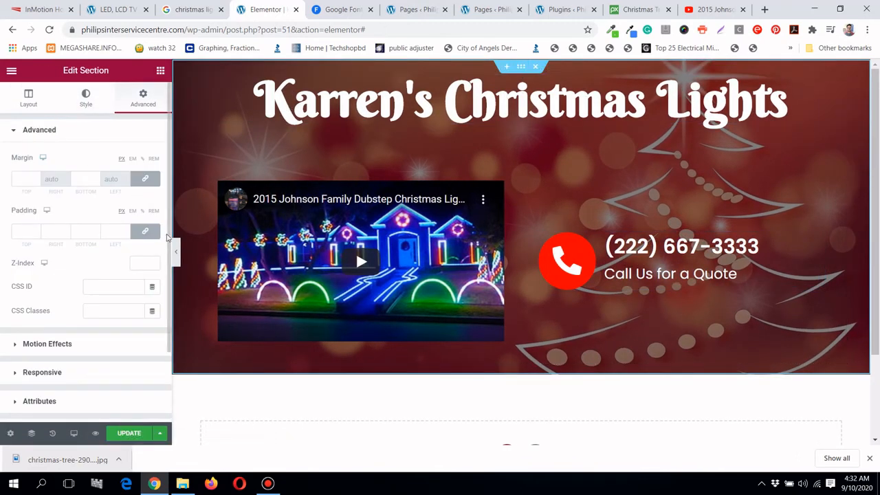
{"action": "left_click", "coordinate": [145, 231]}
{"action": "left_click", "coordinate": [16, 231]}
{"action": "type", "text": "4"}
{"action": "left_click", "coordinate": [81, 232]}
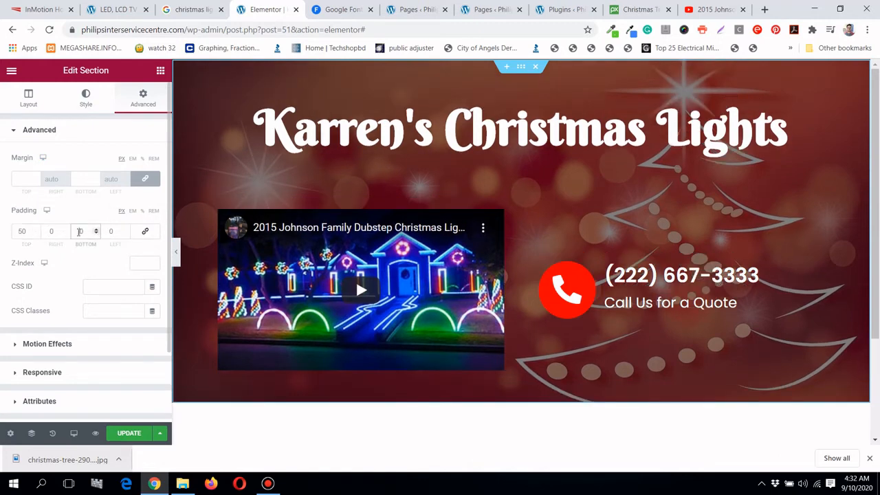
{"action": "type", "text": "50"}
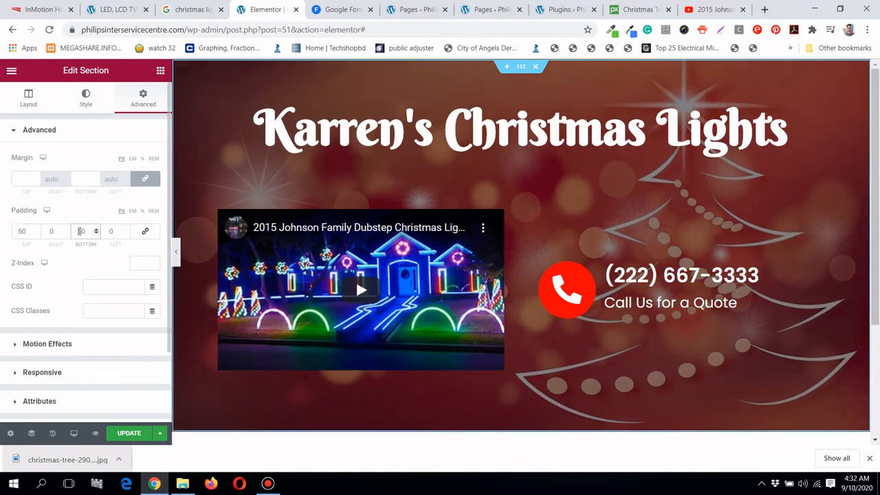
{"action": "left_click", "coordinate": [176, 251]}
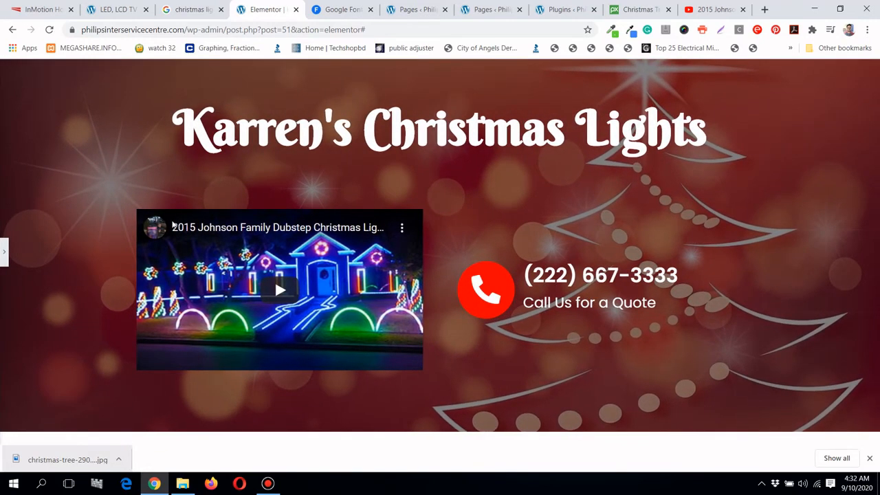
{"action": "left_click", "coordinate": [4, 251]}
Save the page and check the Christmas Pro's Lighting reference design in the Google image results
{"action": "scroll", "coordinate": [259, 288], "scroll_direction": "down", "scroll_amount": 2}
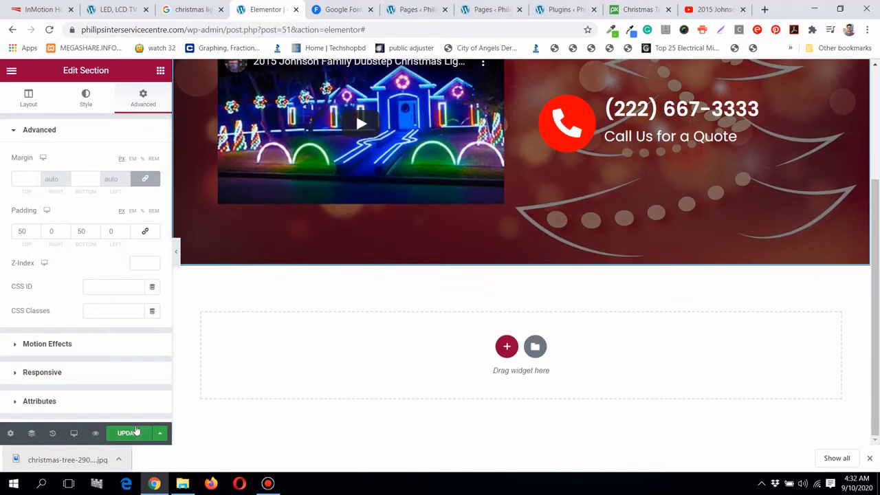
{"action": "key", "text": "ctrl+s"}
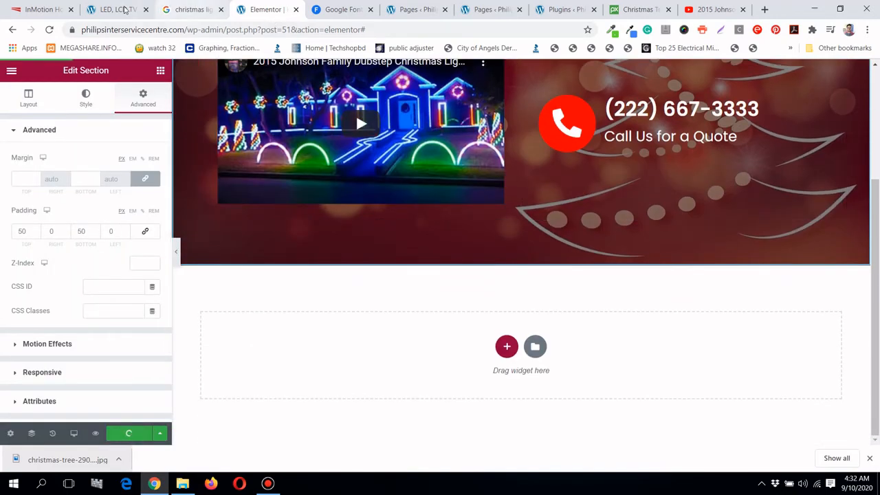
{"action": "left_click", "coordinate": [125, 9]}
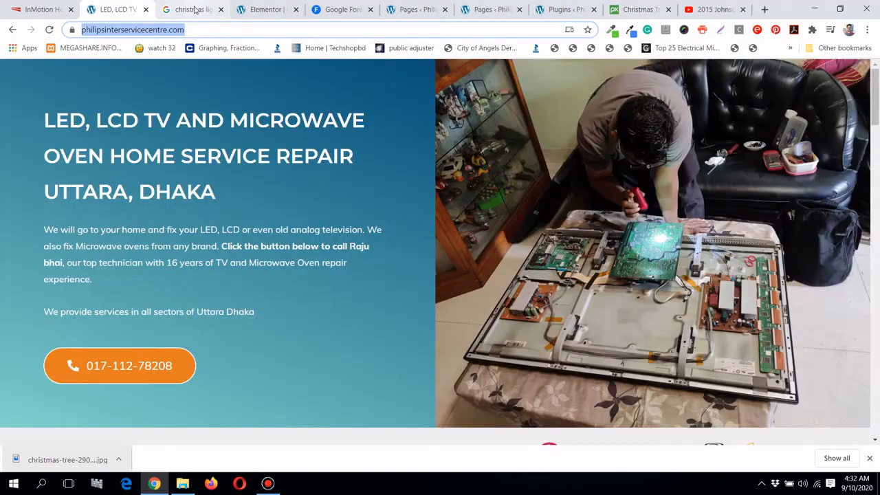
{"action": "left_click", "coordinate": [194, 9]}
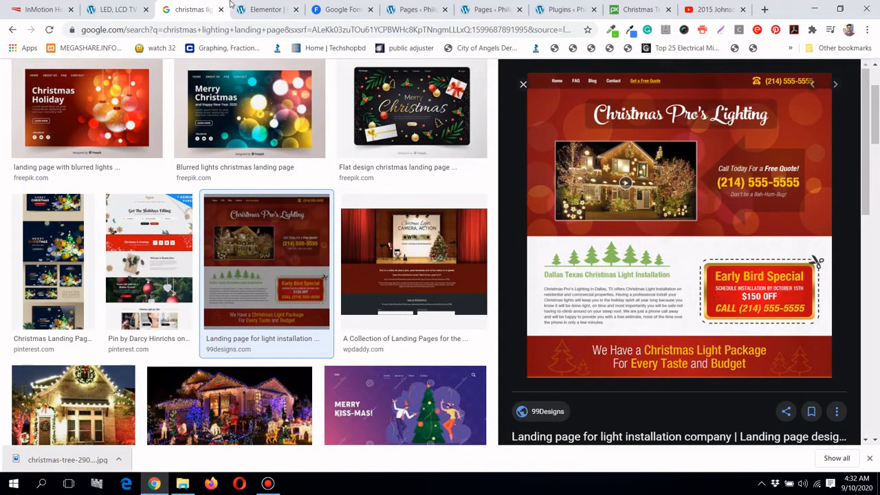
{"action": "left_click", "coordinate": [258, 6]}
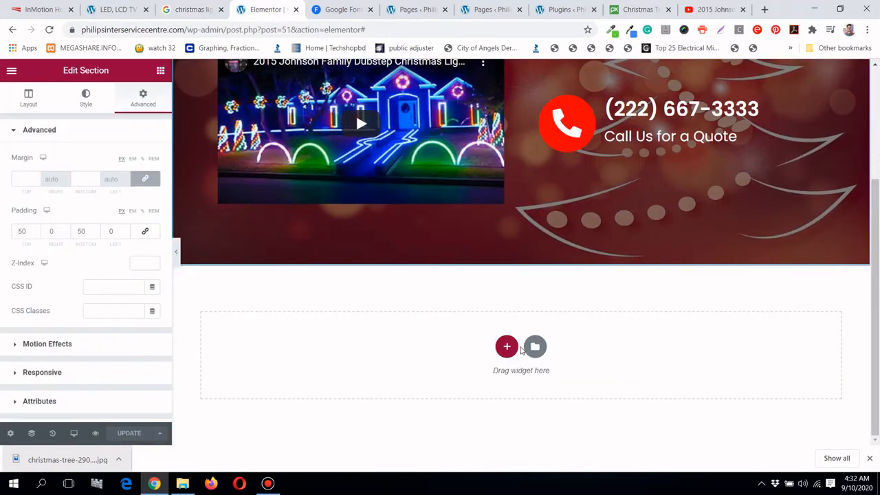
Add a section with two equal columns below the hero and set its top and bottom padding to 50 px
{"action": "left_click", "coordinate": [507, 346]}
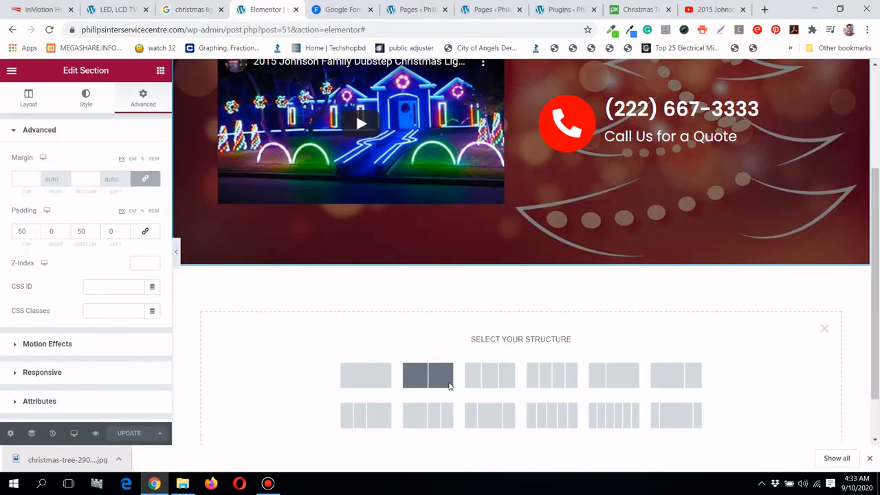
{"action": "left_click", "coordinate": [450, 386]}
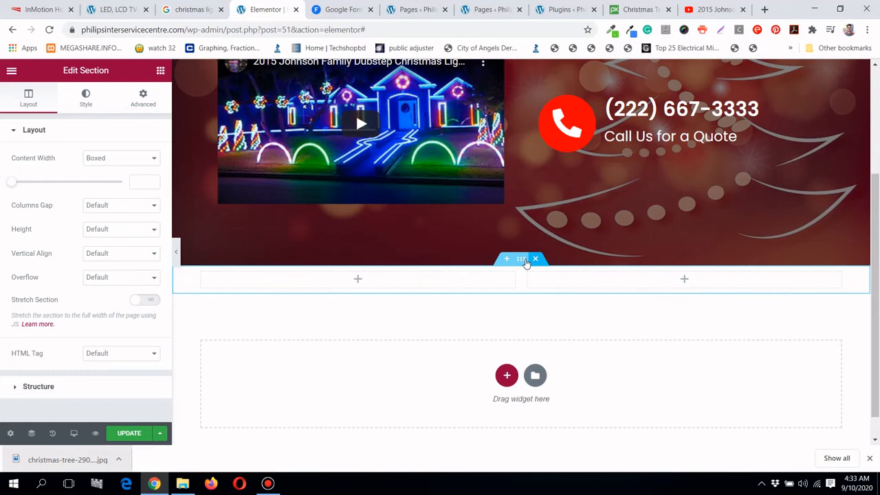
{"action": "left_click", "coordinate": [143, 106]}
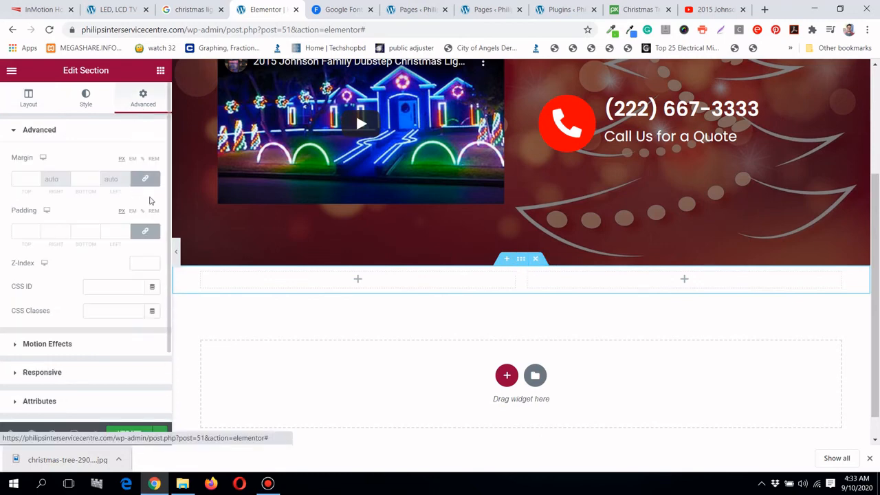
{"action": "left_click", "coordinate": [145, 231]}
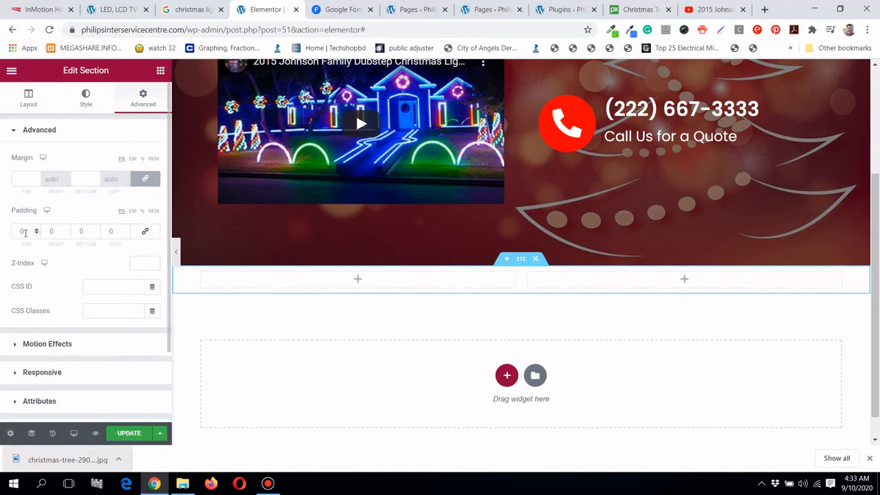
{"action": "left_click", "coordinate": [21, 230]}
{"action": "type", "text": "50"}
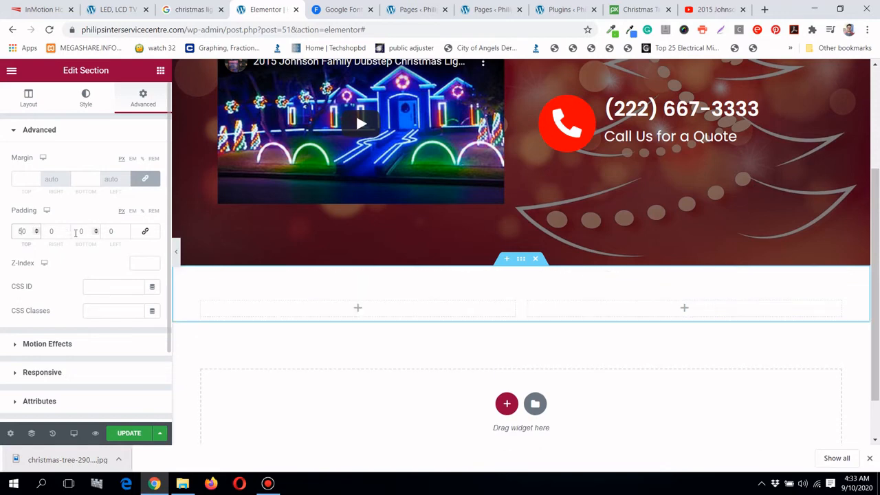
Add a Heading widget to the new section's first column and set its text color to red #FF2F2F
{"action": "left_click", "coordinate": [160, 70]}
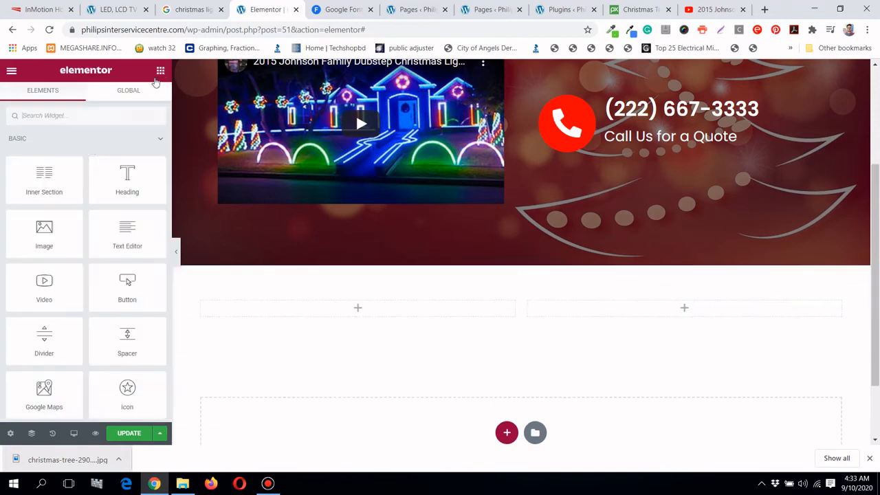
{"action": "left_click_drag", "start_coordinate": [110, 170], "coordinate": [347, 308]}
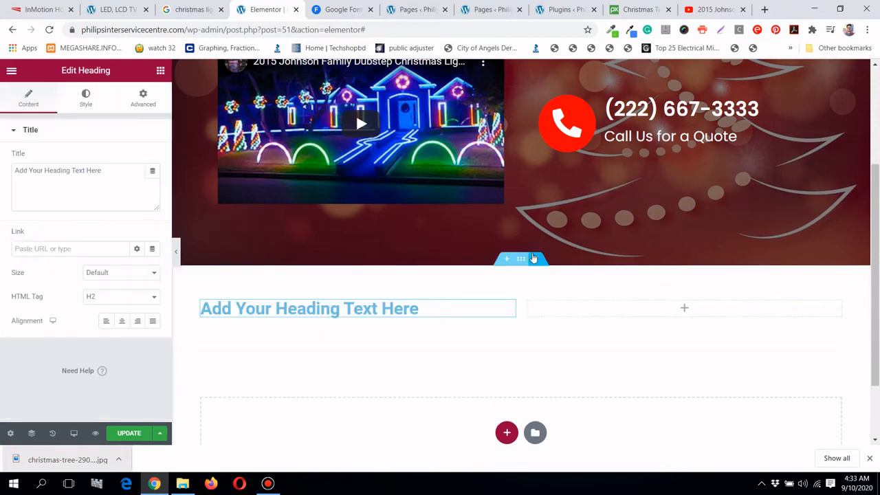
{"action": "left_click", "coordinate": [97, 103]}
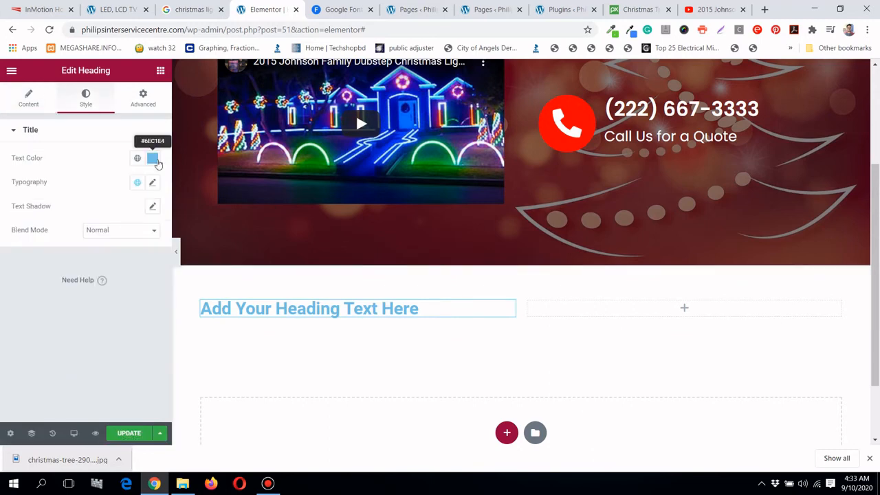
{"action": "left_click", "coordinate": [152, 158]}
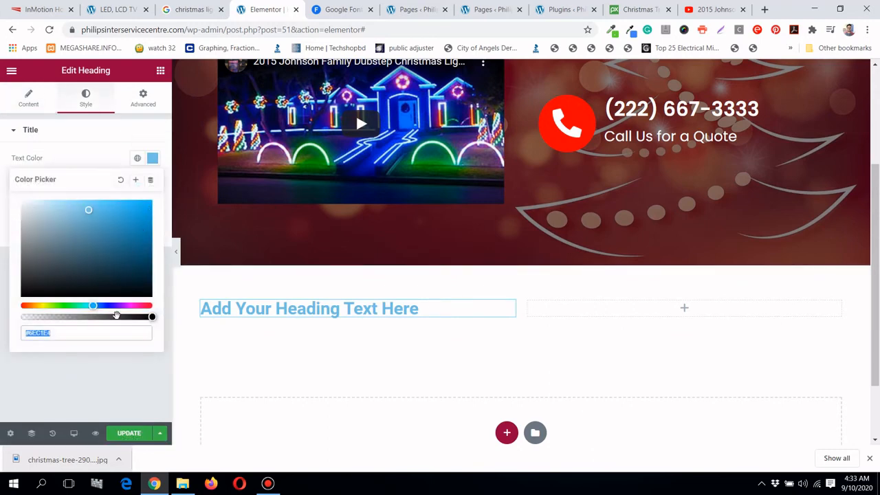
{"action": "left_click_drag", "start_coordinate": [93, 210], "coordinate": [117, 324]}
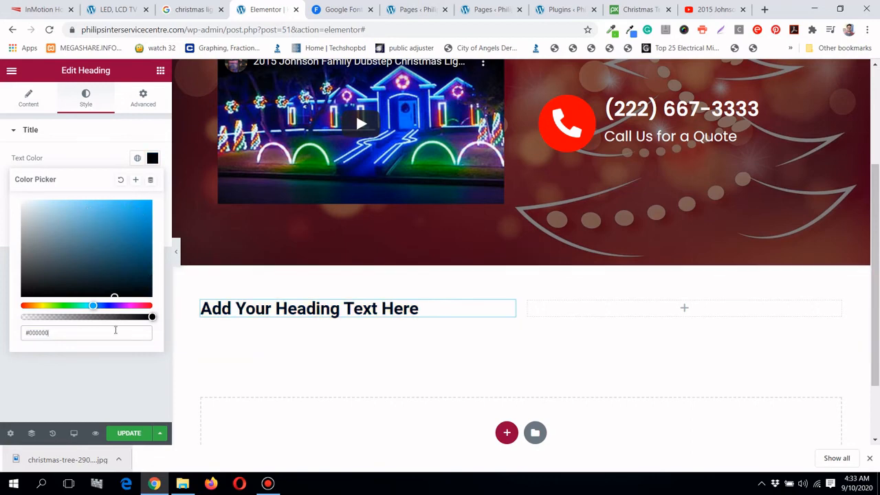
{"action": "left_click", "coordinate": [115, 329]}
{"action": "type", "text": "#333"}
{"action": "left_click_drag", "start_coordinate": [86, 254], "coordinate": [99, 144]}
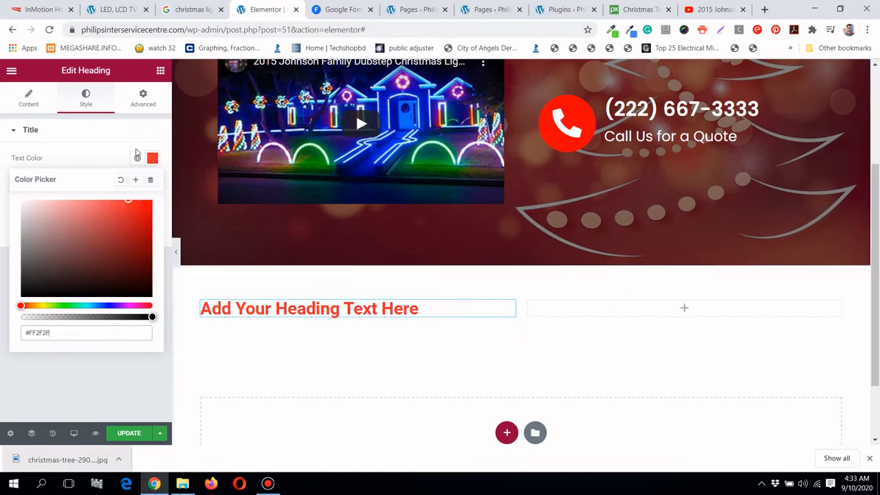
{"action": "left_click", "coordinate": [137, 131]}
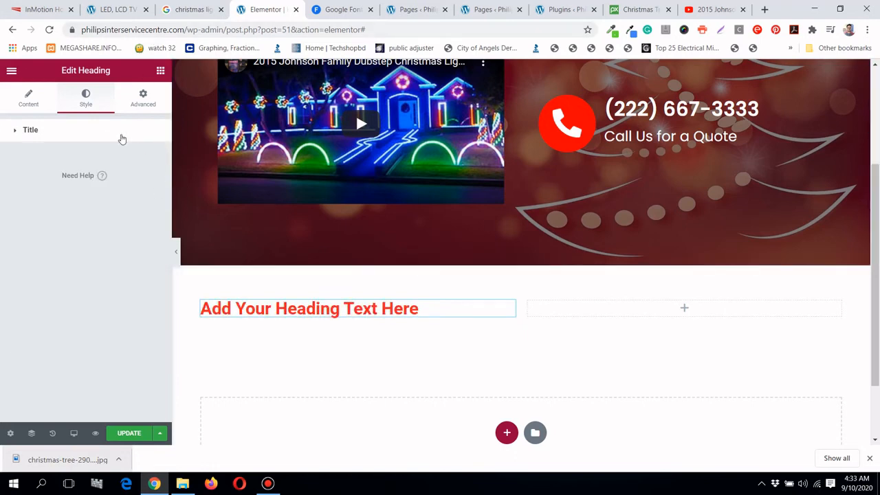
Set the new heading's font family to Poppins
{"action": "left_click", "coordinate": [121, 138]}
{"action": "left_click", "coordinate": [152, 182]}
{"action": "left_click", "coordinate": [116, 236]}
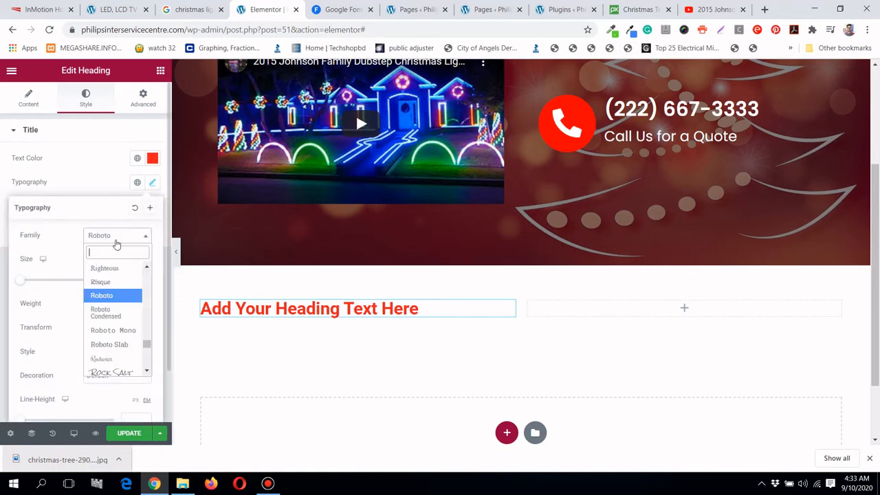
{"action": "type", "text": "popp"}
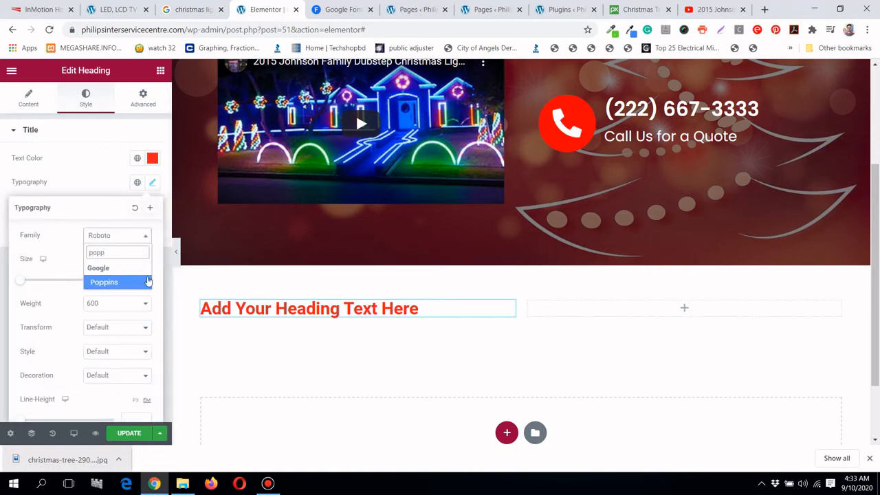
{"action": "left_click", "coordinate": [146, 279]}
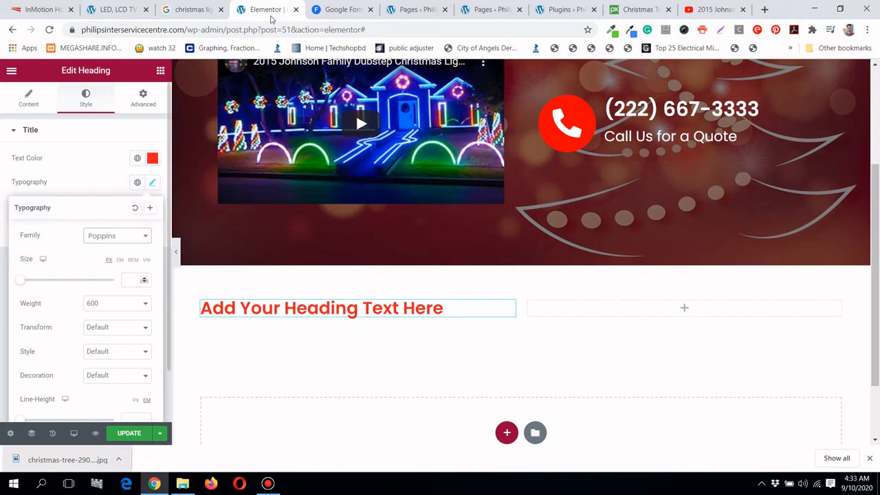
Check the Christmas Pro's Lighting reference design and change the new heading's text to "Buy Karren's Christmas Lights Now!"
{"action": "left_click", "coordinate": [217, 4]}
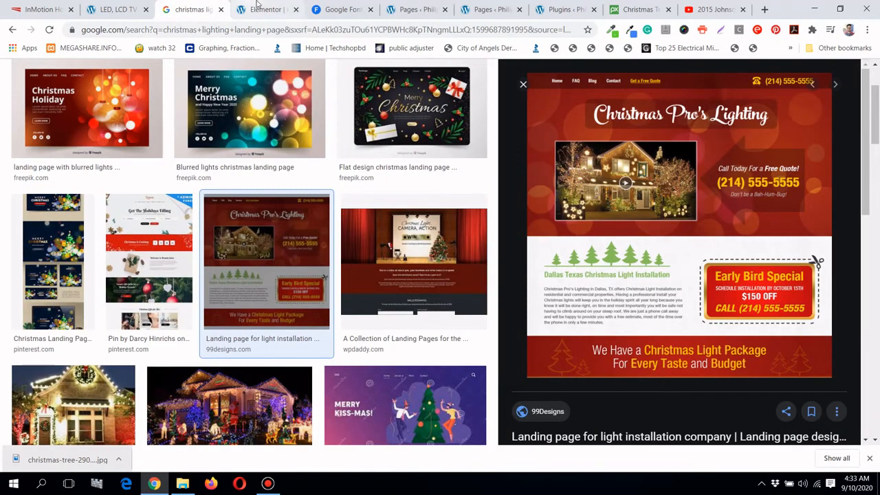
{"action": "left_click", "coordinate": [261, 7]}
{"action": "left_click", "coordinate": [420, 309]}
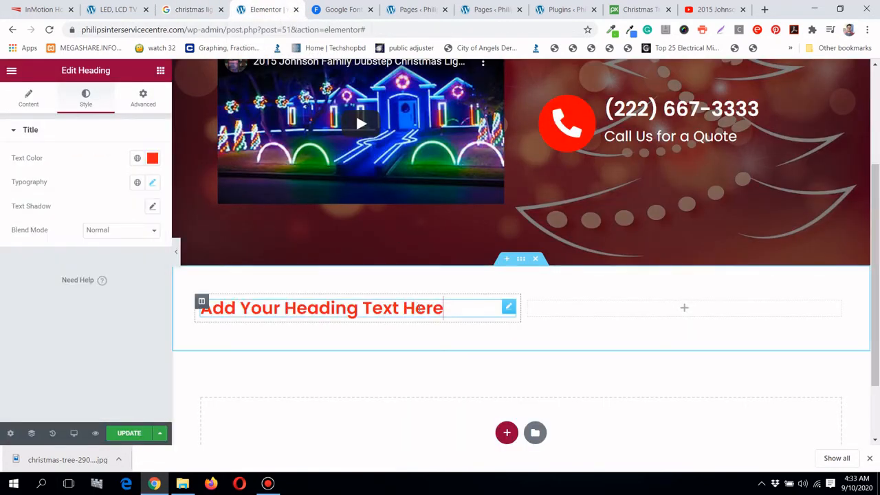
{"action": "double_click", "coordinate": [419, 310]}
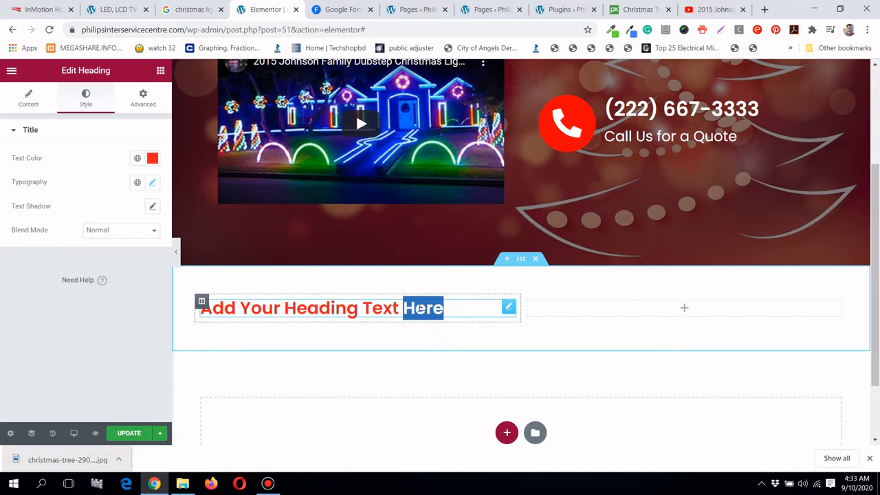
{"action": "triple_click", "coordinate": [419, 310]}
{"action": "type", "text": "Bu"}
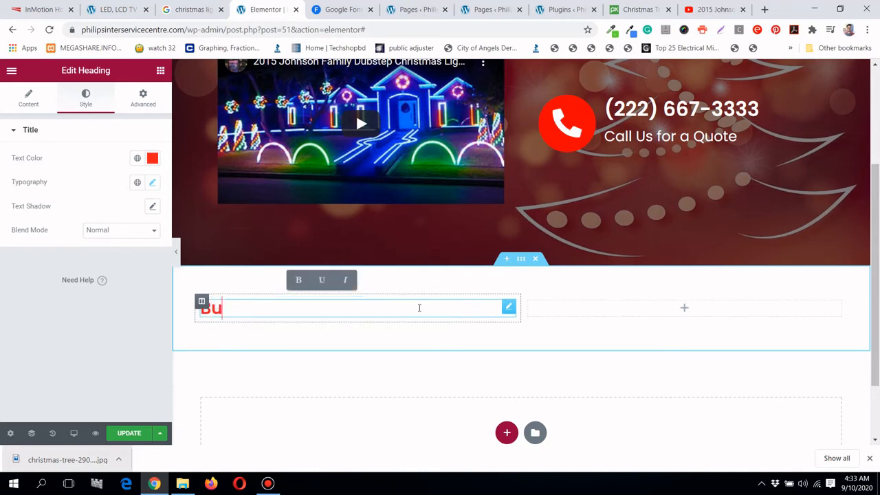
{"action": "type", "text": "y "}
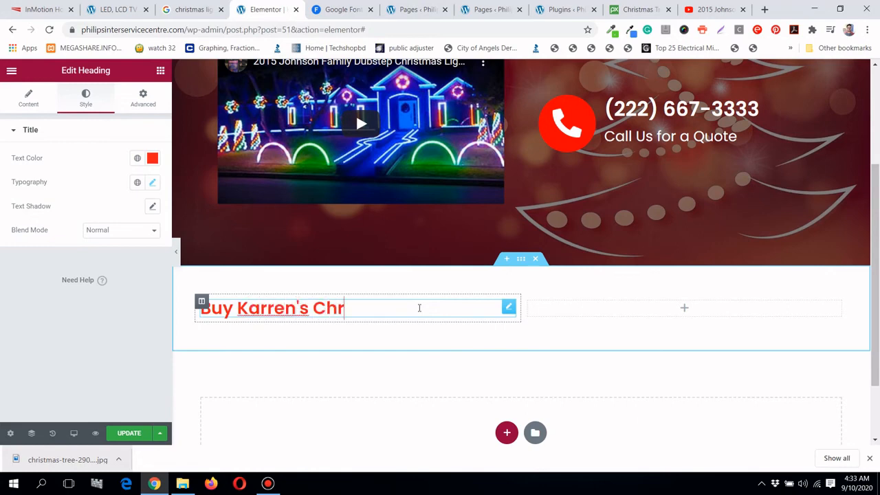
{"action": "type", "text": "Karren's Christmas Lights"}
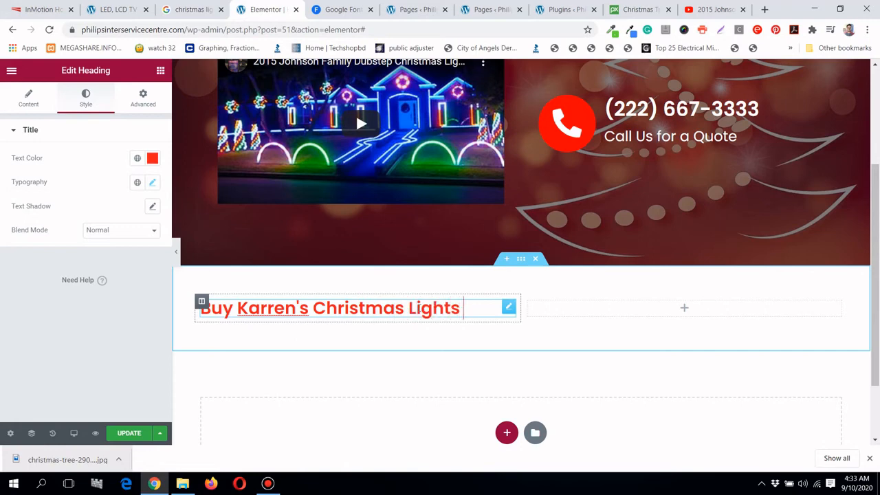
{"action": "type", "text": " Now!"}
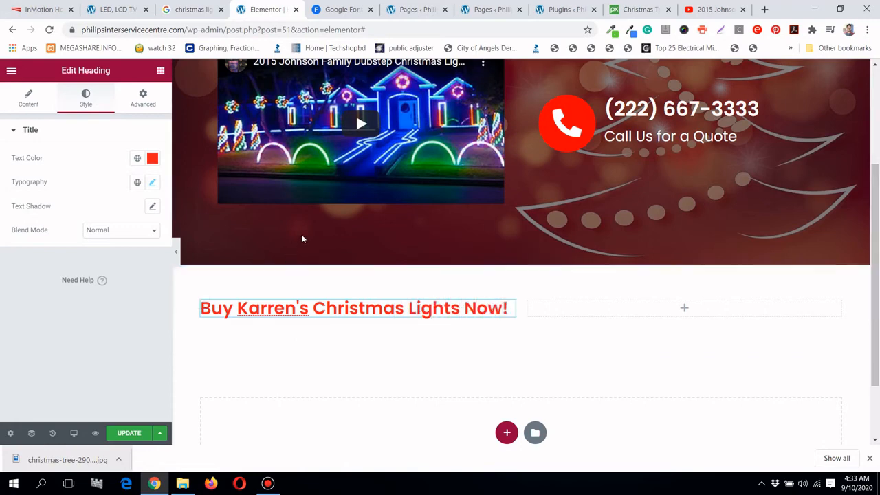
Add a Text Editor widget below the "Buy Karren's Christmas Lights Now!" heading and set its text color to #333
{"action": "scroll", "coordinate": [300, 237], "scroll_direction": "down", "scroll_amount": 1}
{"action": "left_click", "coordinate": [160, 70]}
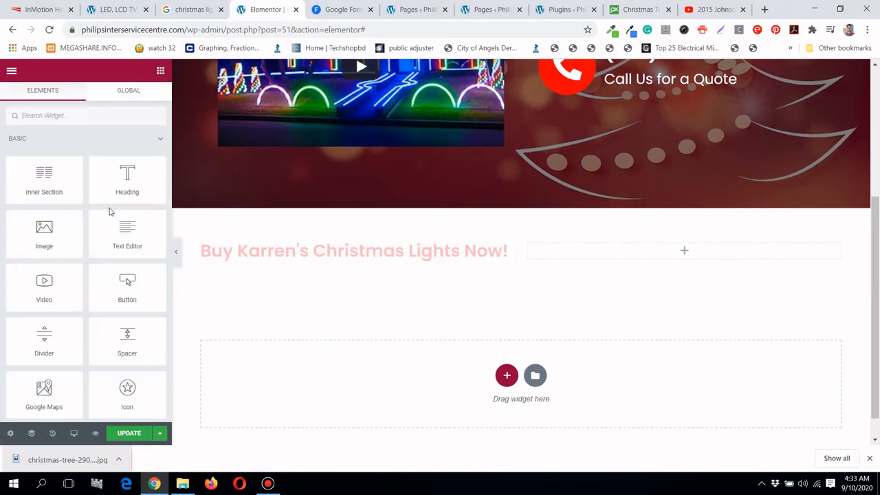
{"action": "left_click_drag", "start_coordinate": [129, 233], "coordinate": [323, 257]}
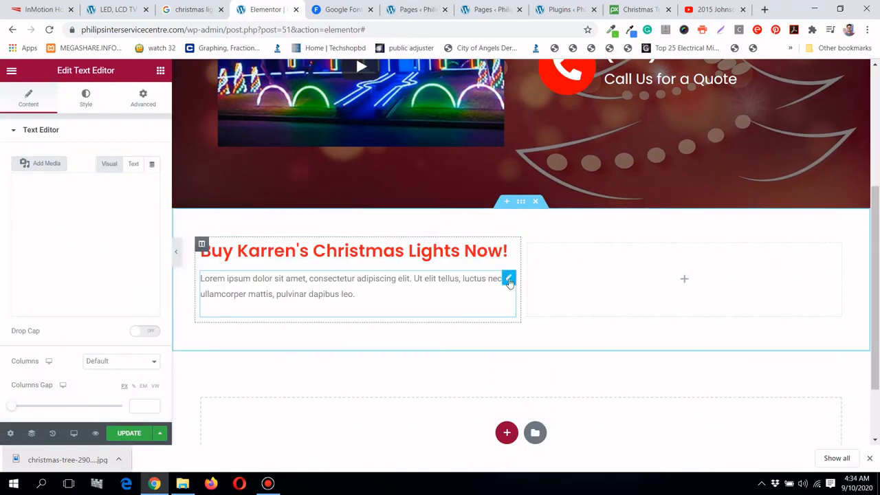
{"action": "left_click", "coordinate": [85, 100]}
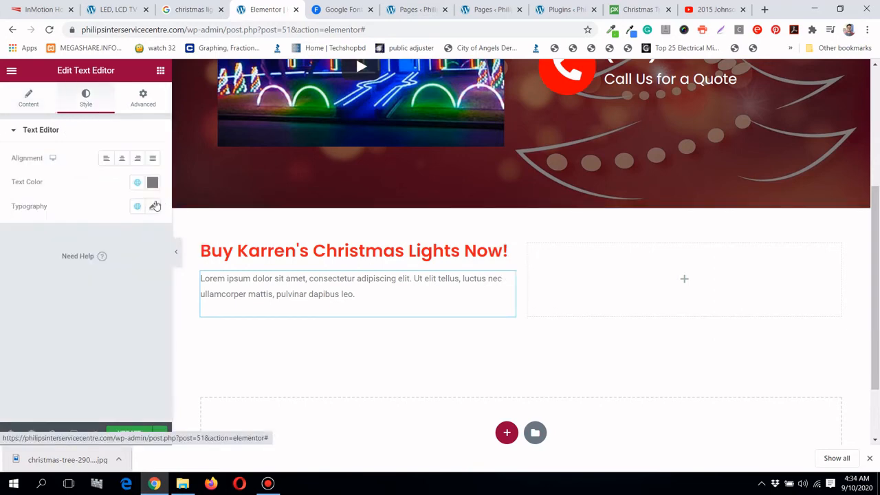
{"action": "left_click", "coordinate": [153, 182]}
{"action": "left_click", "coordinate": [153, 181]}
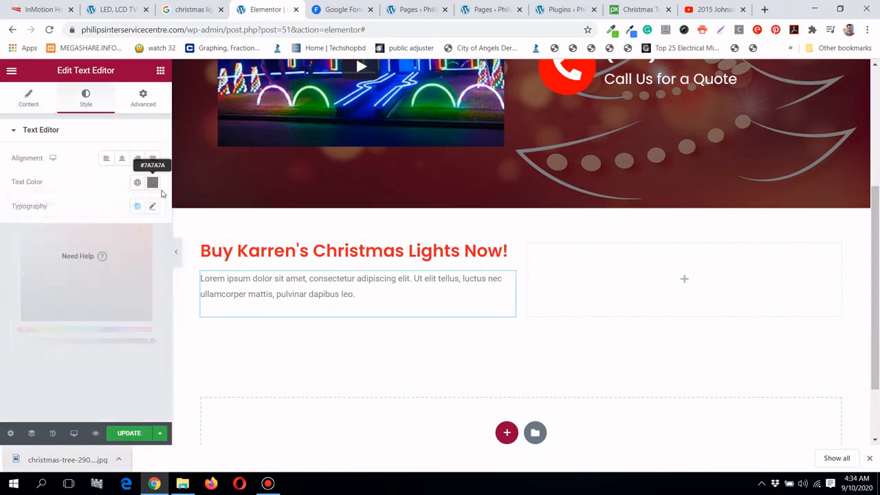
{"action": "left_click", "coordinate": [153, 182]}
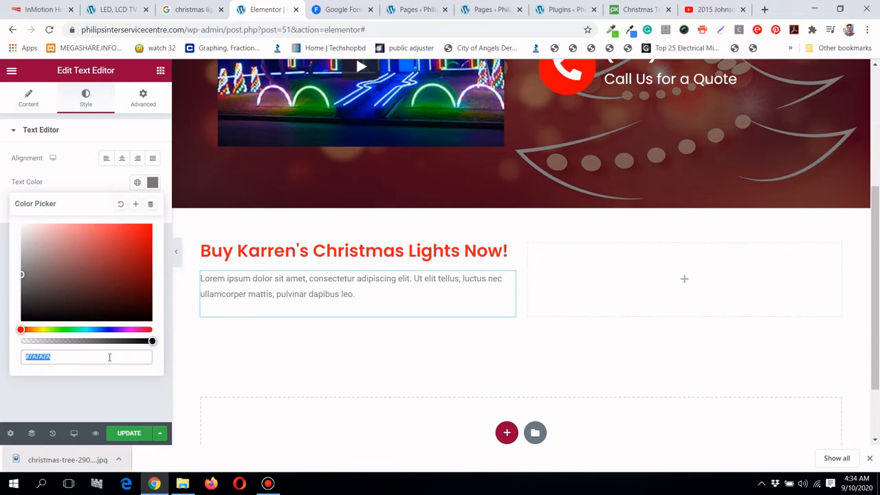
{"action": "type", "text": "#333"}
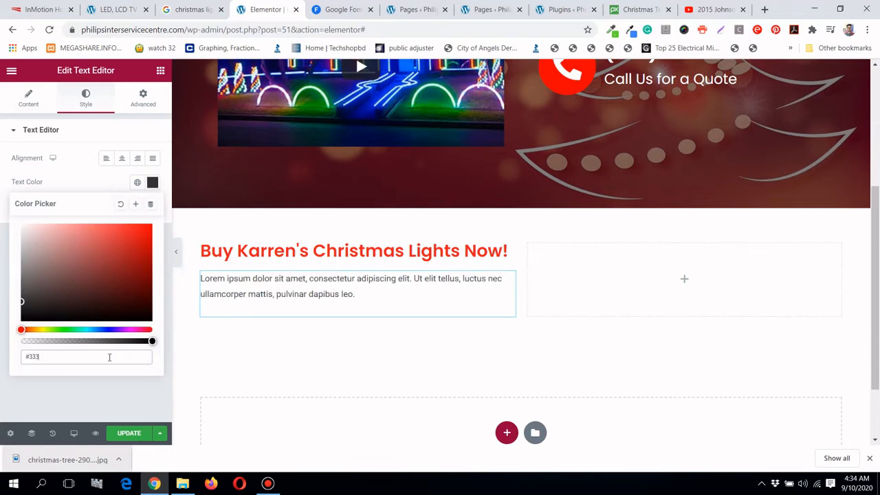
{"action": "left_click", "coordinate": [151, 182]}
Set the paragraph's font family to Poppins and make its font size slightly larger
{"action": "left_click", "coordinate": [153, 207]}
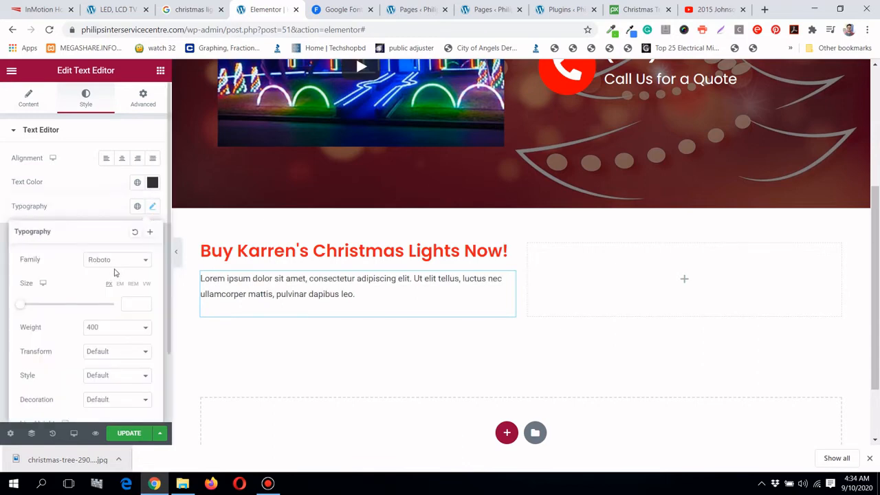
{"action": "left_click", "coordinate": [117, 262]}
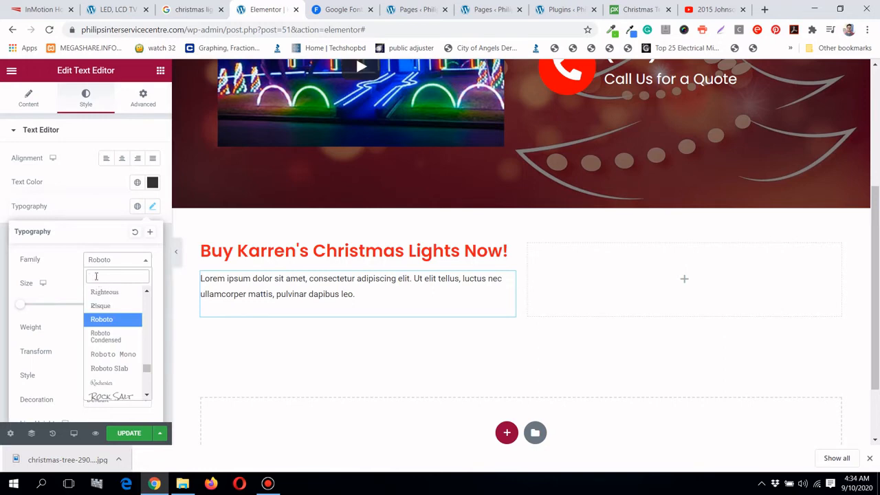
{"action": "type", "text": "popp"}
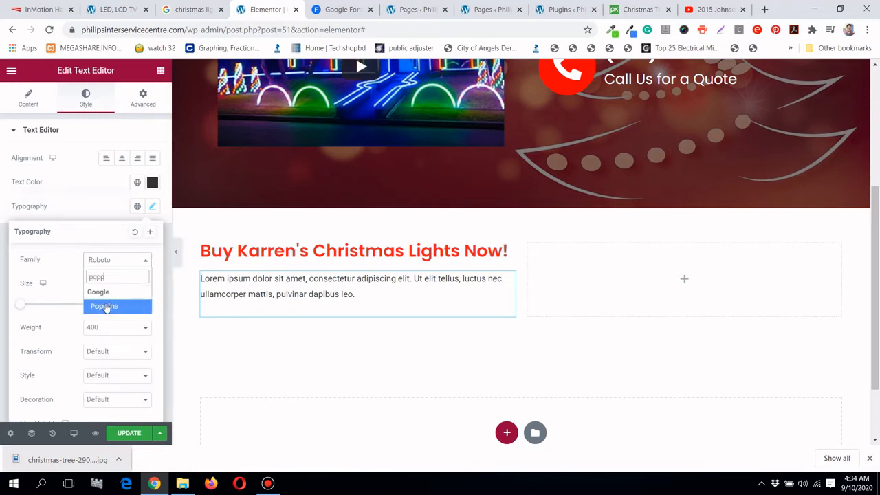
{"action": "left_click", "coordinate": [106, 307]}
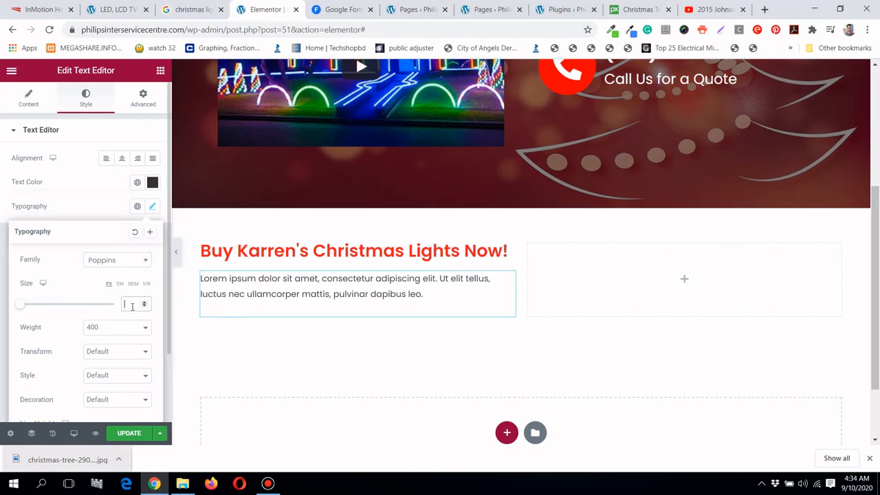
{"action": "left_click", "coordinate": [154, 210]}
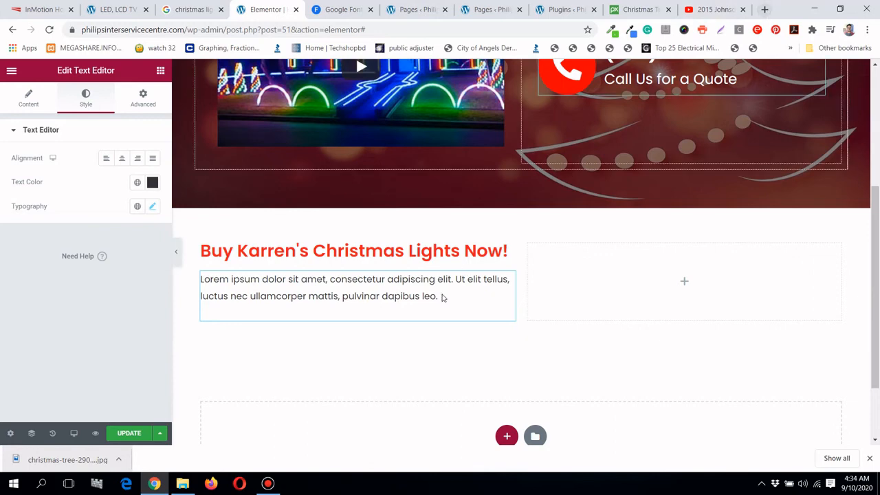
Open lipsum.com in a new browser tab and copy the "What is Lorem Ipsum?" paragraph up to "Letraset sheets containing"
{"action": "left_click", "coordinate": [763, 9]}
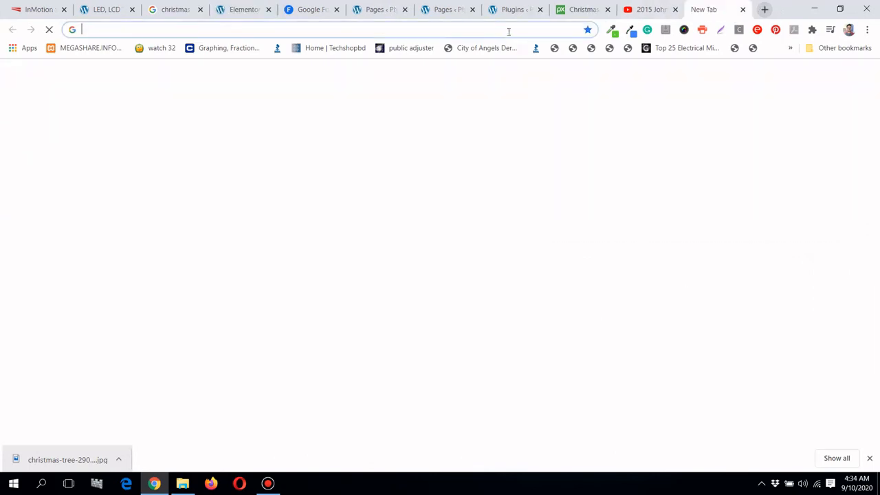
{"action": "type", "text": "lip"}
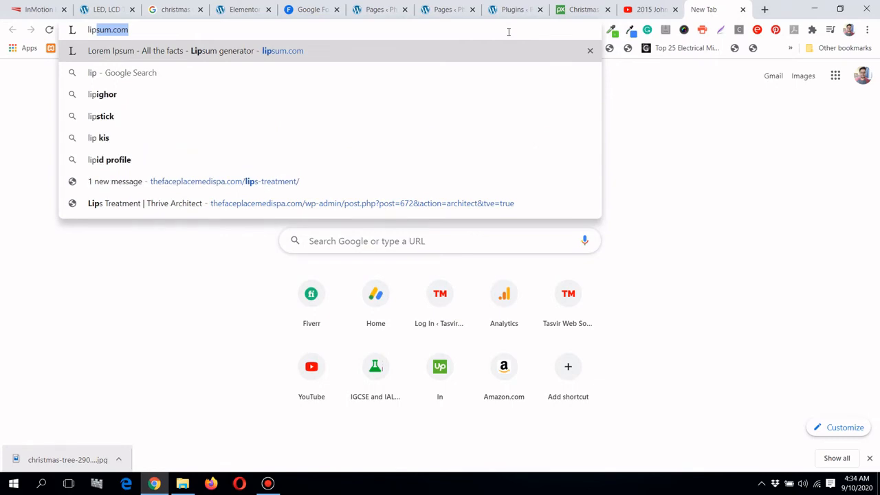
{"action": "key", "text": "Return"}
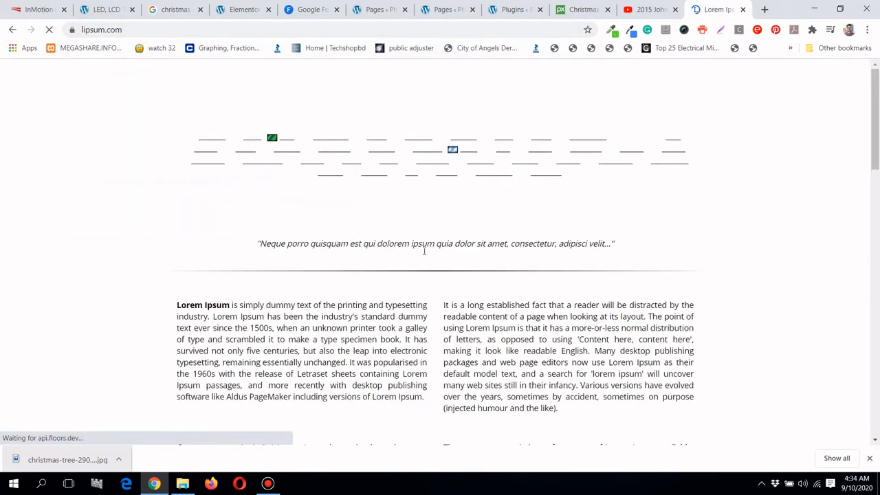
{"action": "scroll", "coordinate": [247, 278], "scroll_direction": "down", "scroll_amount": 3}
{"action": "scroll", "coordinate": [240, 262], "scroll_direction": "up", "scroll_amount": 1}
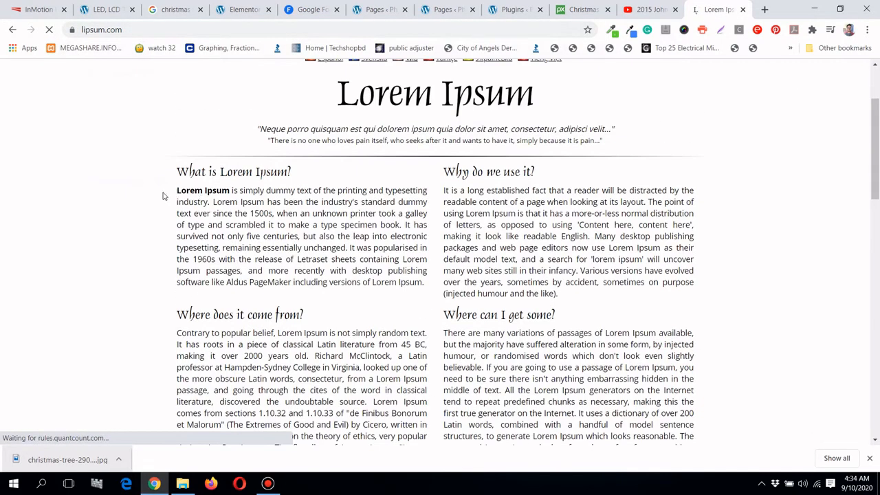
{"action": "left_click_drag", "start_coordinate": [178, 191], "coordinate": [400, 259]}
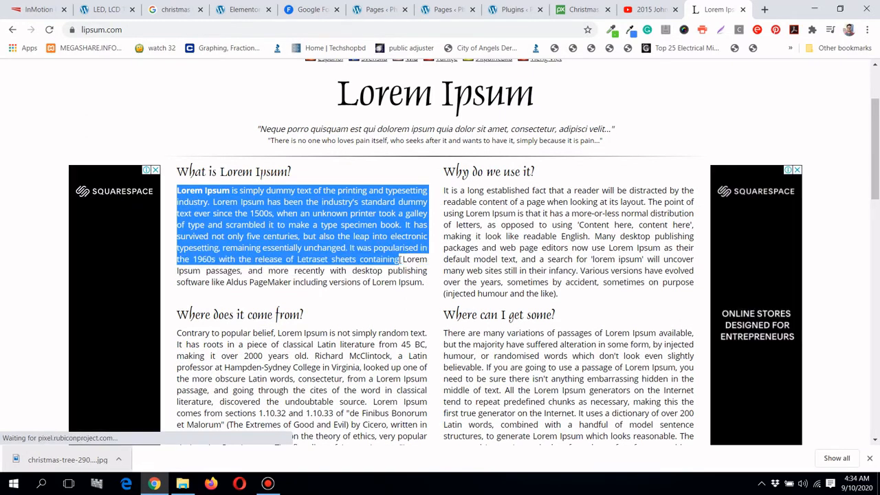
{"action": "right_click", "coordinate": [351, 243]}
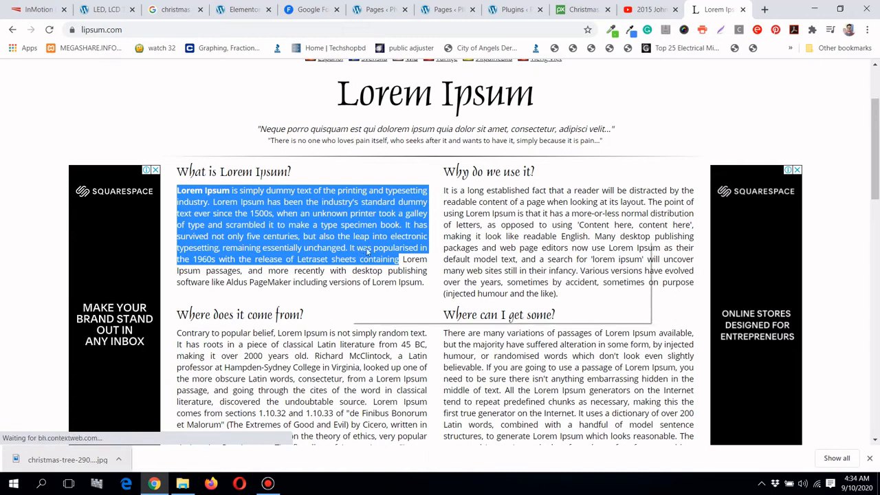
{"action": "left_click", "coordinate": [374, 249]}
Back in the Elementor editor, replace the Text Editor widget's placeholder text with the copied Lorem Ipsum passage
{"action": "left_click", "coordinate": [242, 9]}
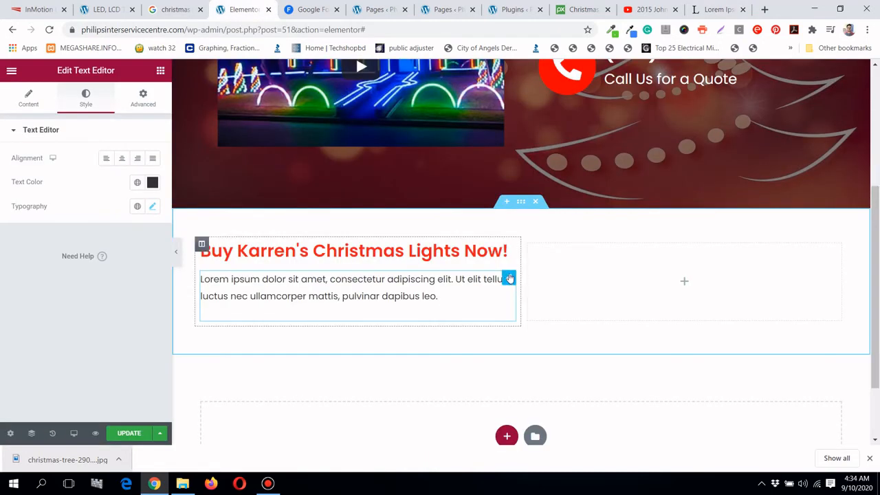
{"action": "left_click", "coordinate": [29, 100]}
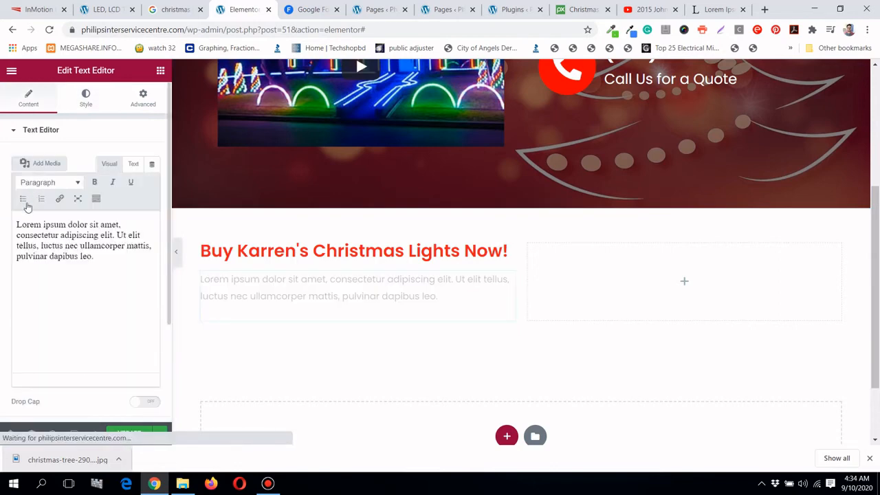
{"action": "left_click_drag", "start_coordinate": [23, 230], "coordinate": [84, 297]}
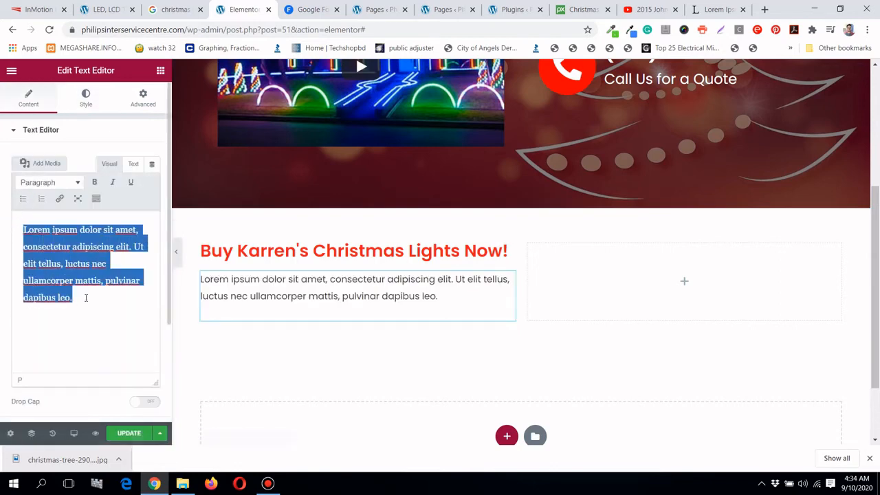
{"action": "right_click", "coordinate": [88, 283]}
{"action": "left_click", "coordinate": [153, 330]}
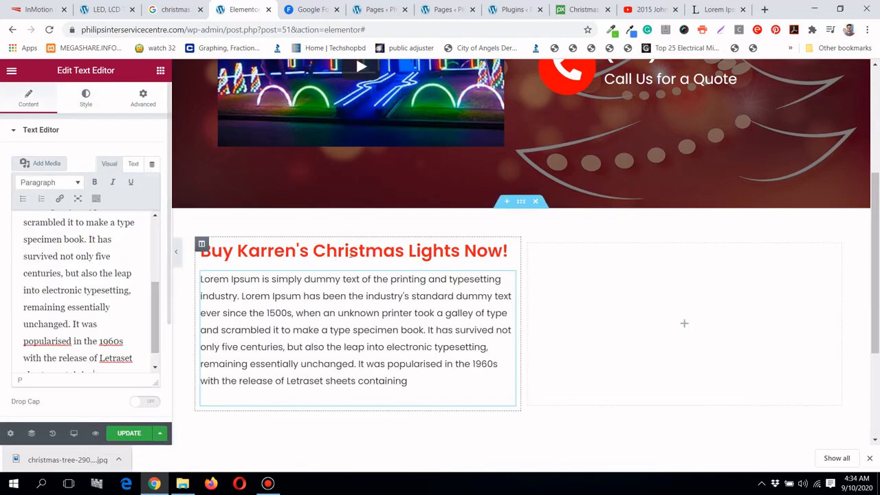
Check the reference design's Early Bird Special box, add an Inner Section to the empty second column and delete its second inner column
{"action": "left_click", "coordinate": [173, 9]}
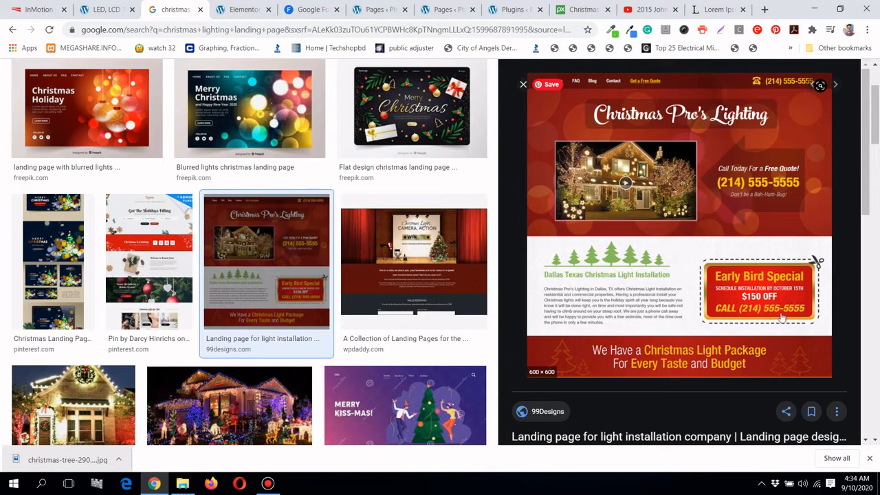
{"action": "left_click", "coordinate": [227, 8]}
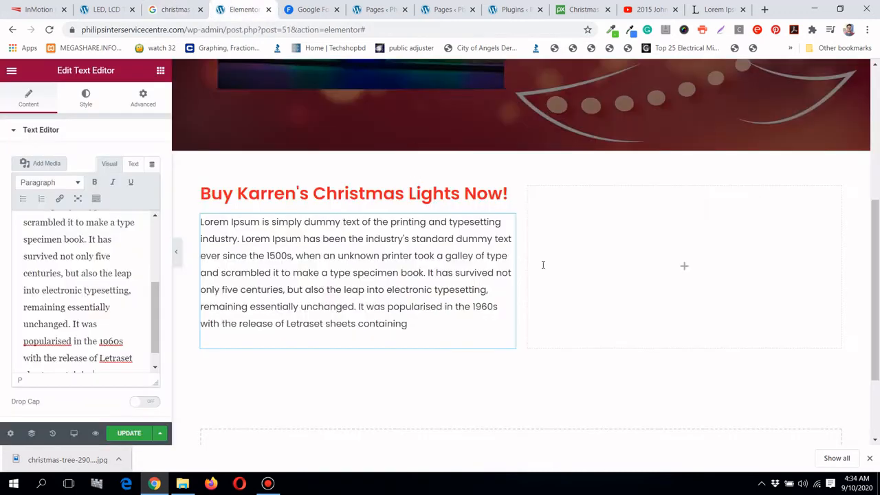
{"action": "left_click", "coordinate": [160, 71]}
{"action": "left_click_drag", "start_coordinate": [133, 183], "coordinate": [770, 296]}
{"action": "right_click", "coordinate": [693, 202]}
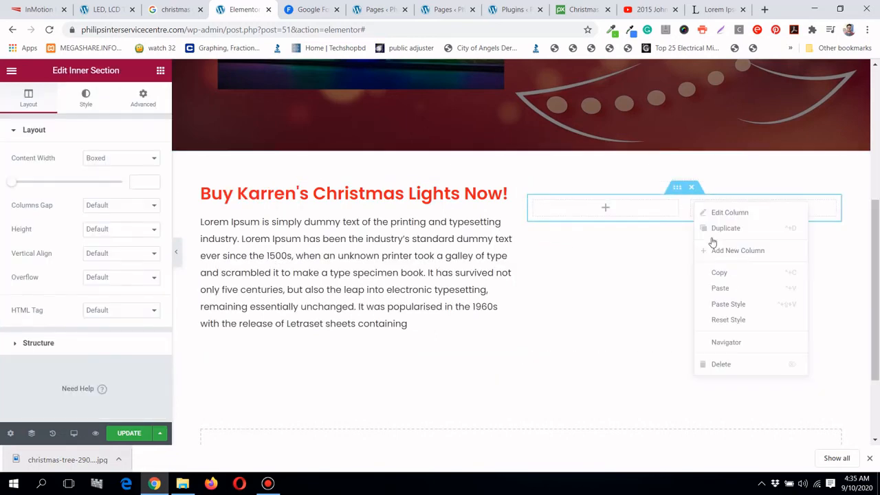
{"action": "left_click", "coordinate": [715, 363]}
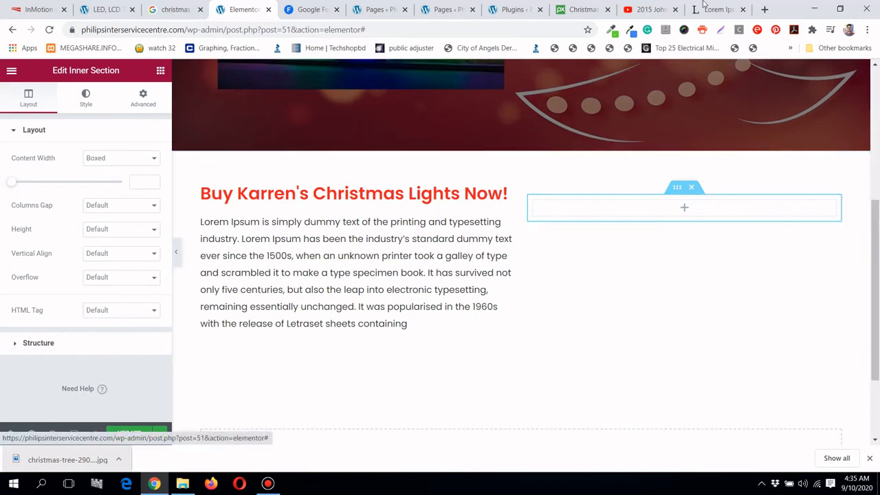
Open the flatuicolors.com palette site in a new browser tab
{"action": "left_click", "coordinate": [764, 9]}
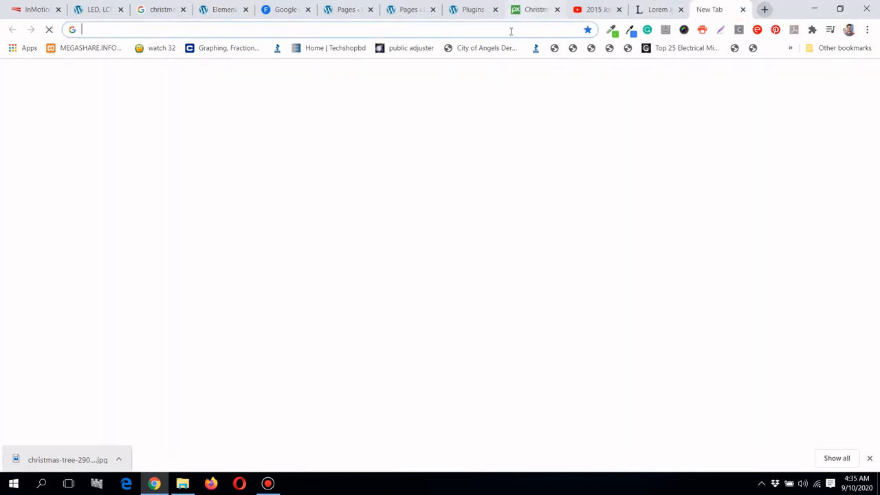
{"action": "left_click", "coordinate": [511, 31]}
{"action": "type", "text": "flatuicolors.com"}
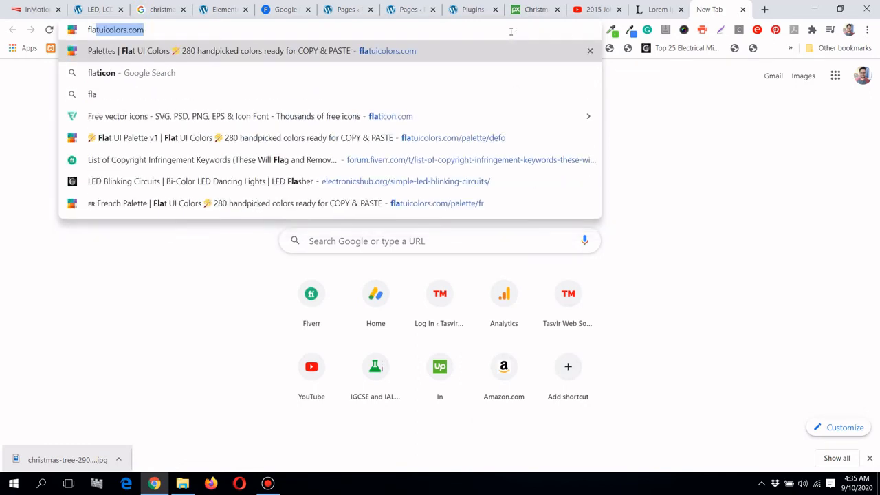
{"action": "key", "text": "Return"}
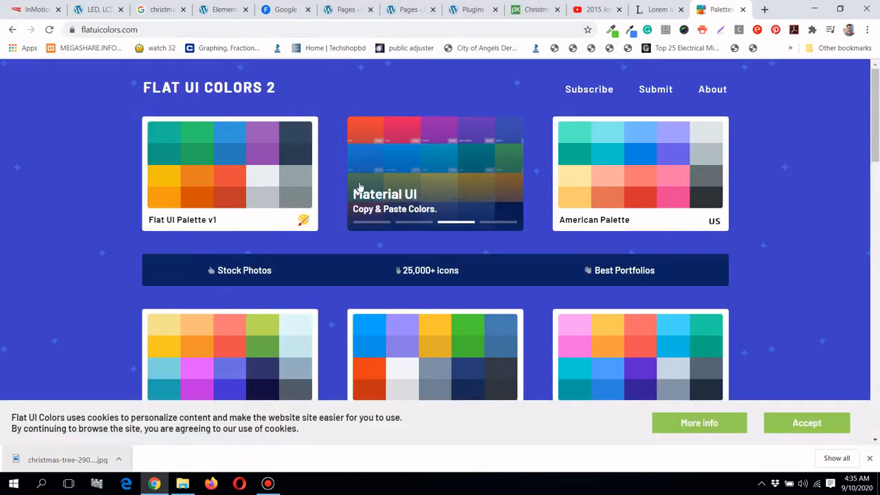
Browse the Flat UI Colors palettes, open the Dutch Palette and copy the Very Berry color
{"action": "scroll", "coordinate": [359, 186], "scroll_direction": "down", "scroll_amount": 2}
{"action": "scroll", "coordinate": [359, 186], "scroll_direction": "down", "scroll_amount": 1}
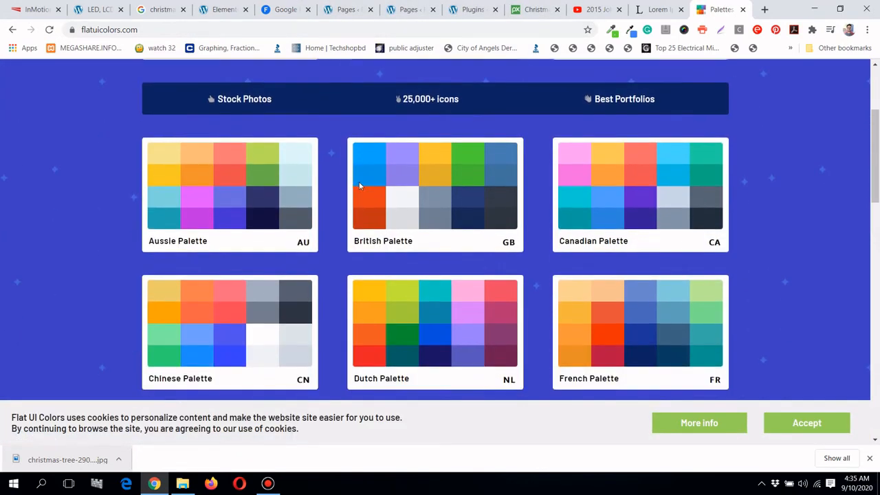
{"action": "scroll", "coordinate": [637, 256], "scroll_direction": "up", "scroll_amount": 1}
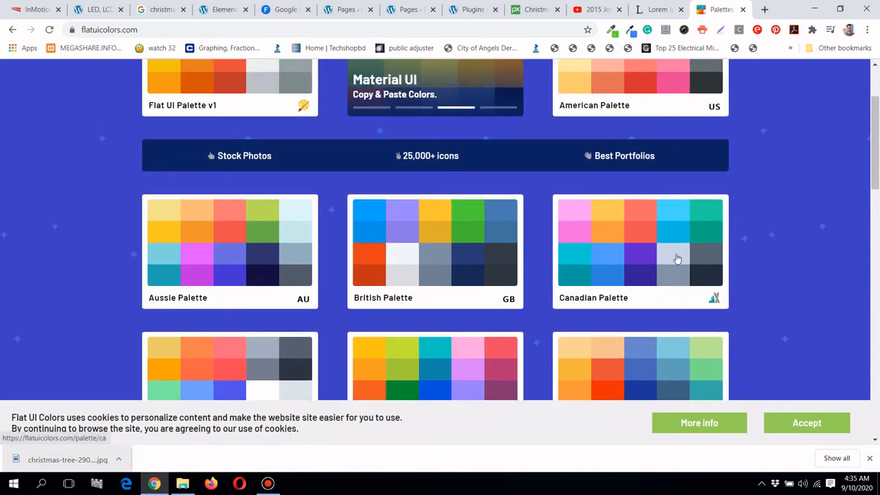
{"action": "scroll", "coordinate": [695, 263], "scroll_direction": "down", "scroll_amount": 2}
{"action": "scroll", "coordinate": [694, 261], "scroll_direction": "down", "scroll_amount": 2}
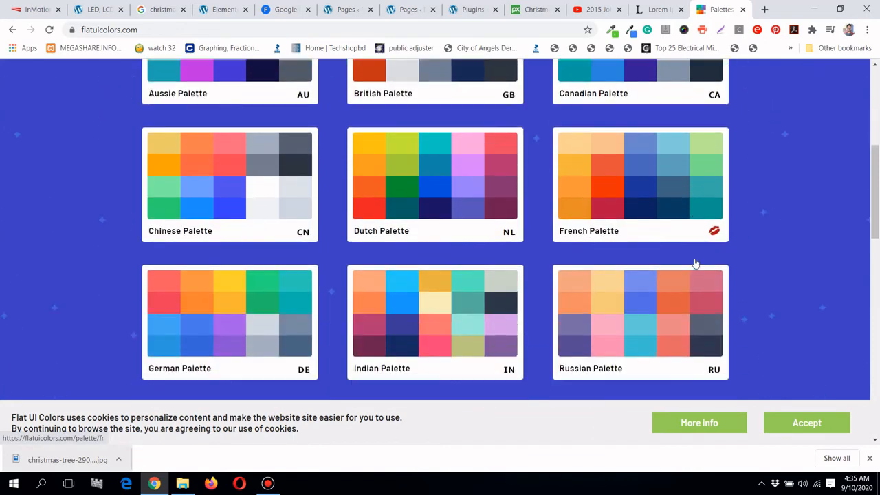
{"action": "left_click", "coordinate": [510, 157]}
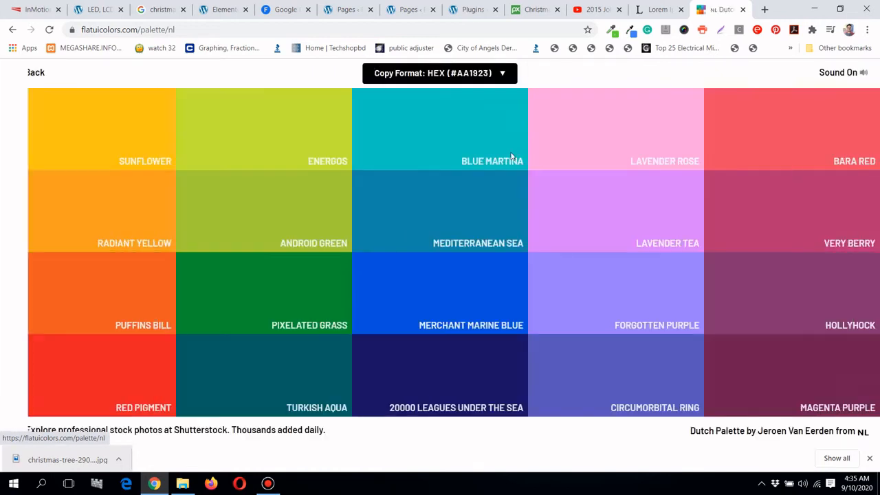
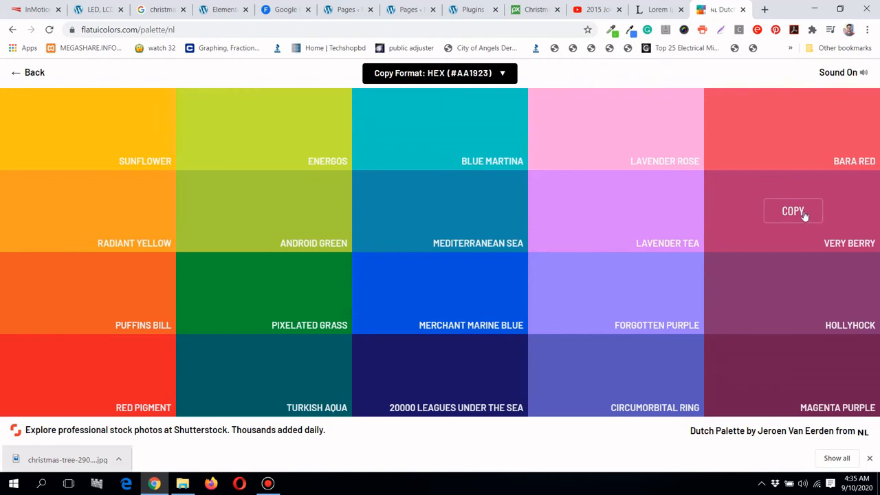
{"action": "left_click", "coordinate": [17, 72]}
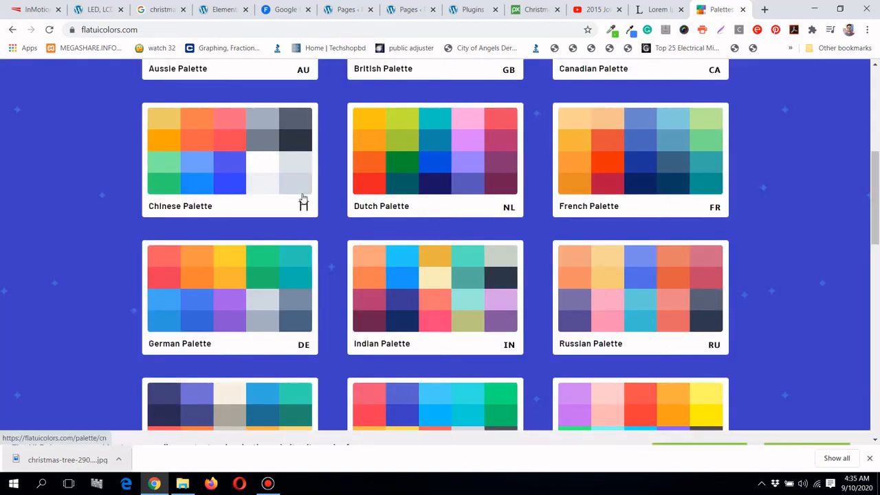
{"action": "scroll", "coordinate": [303, 199], "scroll_direction": "down", "scroll_amount": 2}
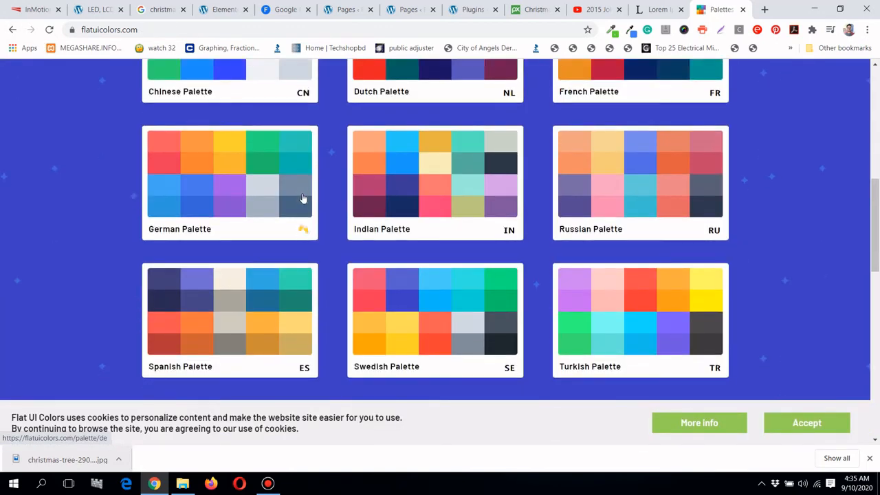
{"action": "scroll", "coordinate": [303, 199], "scroll_direction": "up", "scroll_amount": 2}
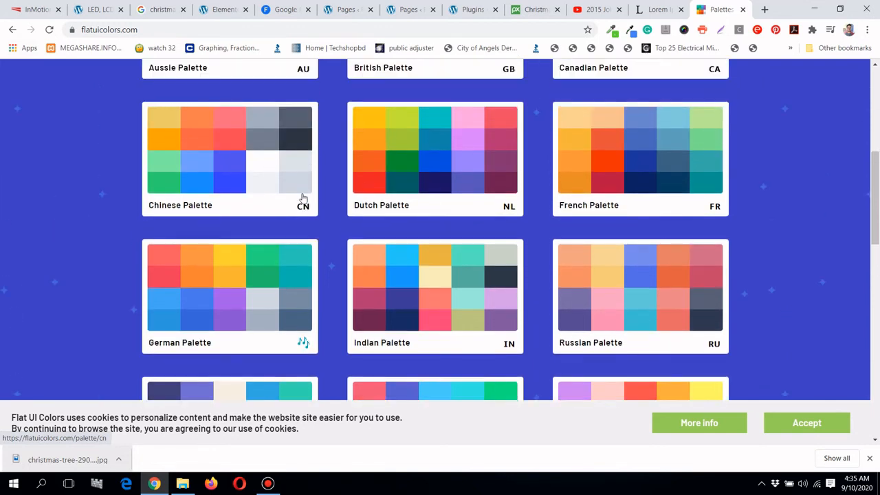
{"action": "left_click", "coordinate": [480, 166]}
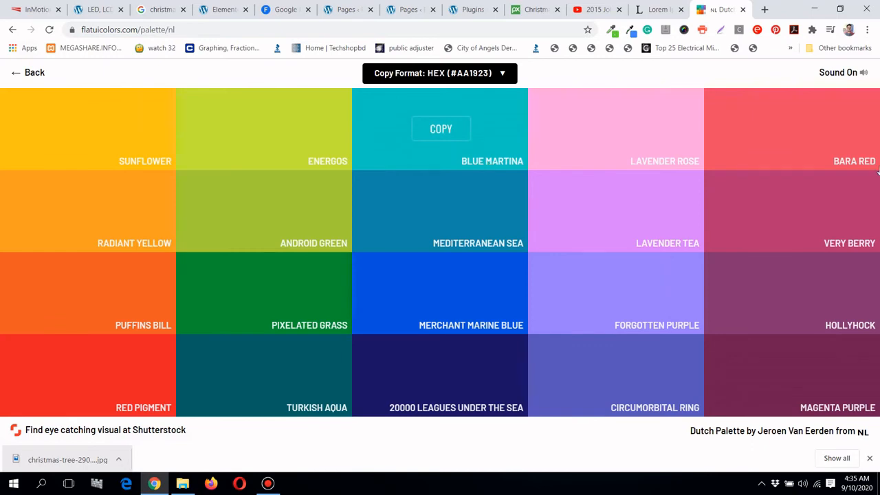
{"action": "left_click", "coordinate": [806, 213]}
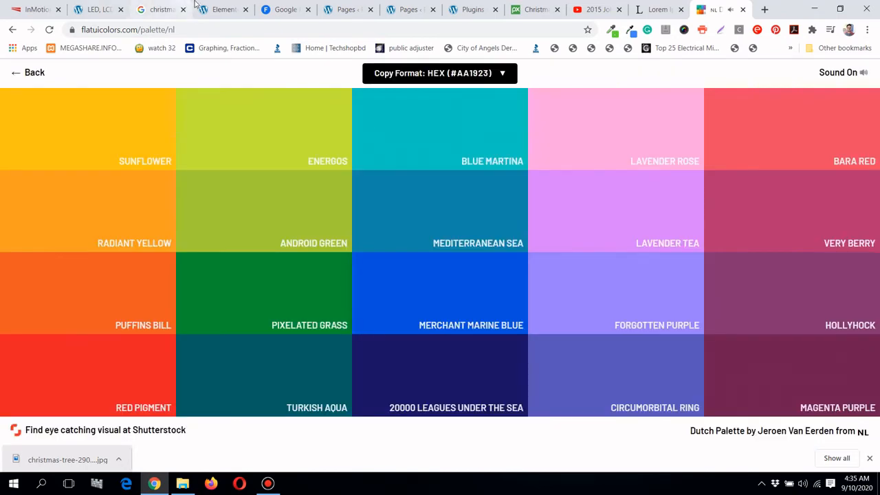
Back in the Elementor editor, give the inner section a classic background in the copied #B53471 and 25 px padding on all sides
{"action": "left_click", "coordinate": [220, 9]}
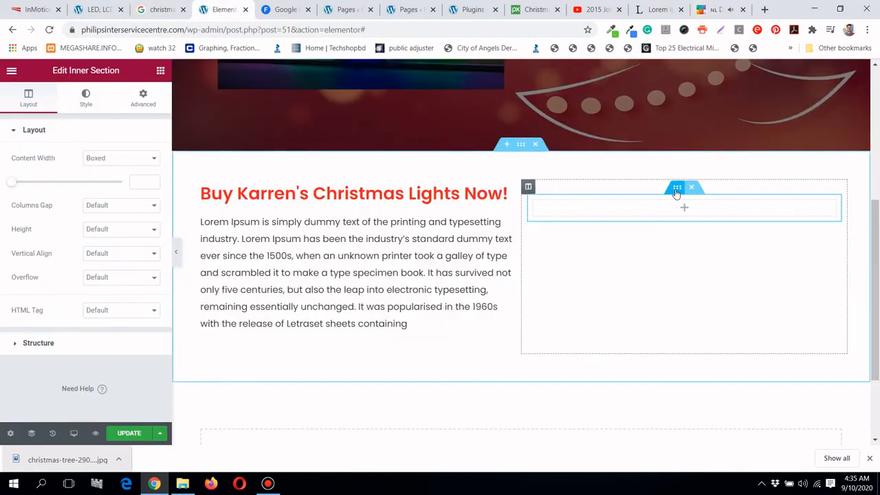
{"action": "left_click", "coordinate": [87, 98]}
{"action": "left_click", "coordinate": [105, 181]}
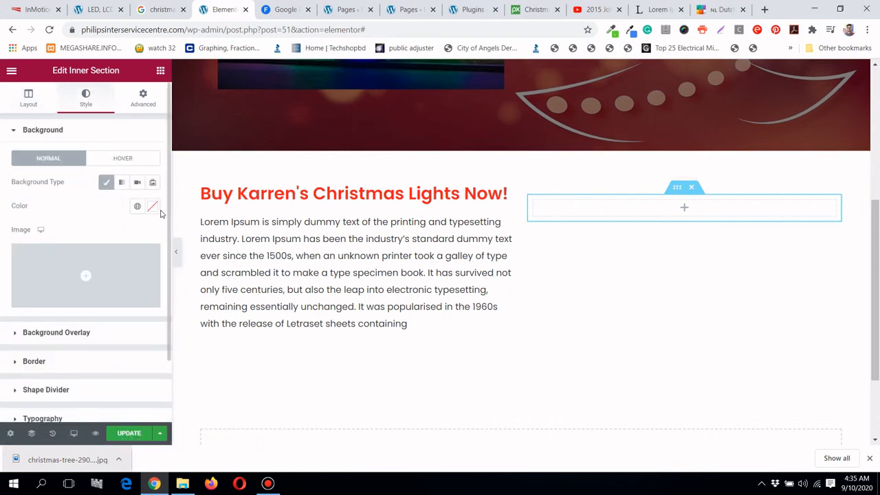
{"action": "left_click", "coordinate": [154, 208]}
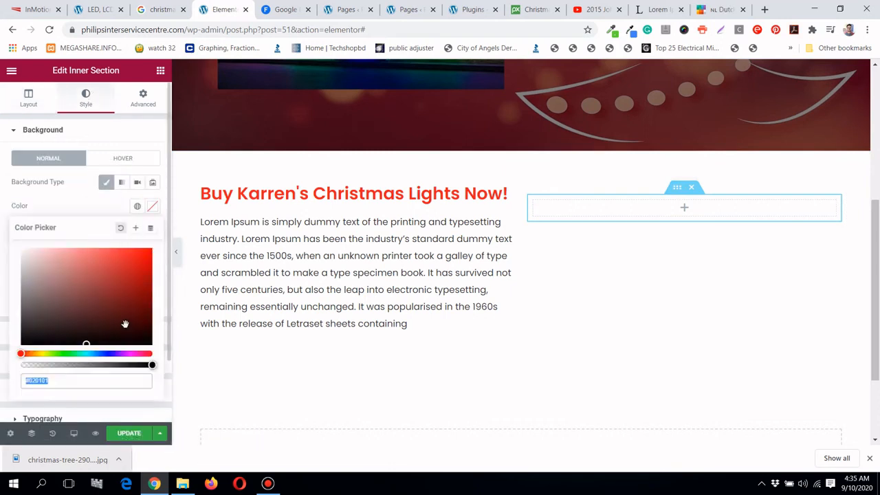
{"action": "right_click", "coordinate": [101, 380]}
{"action": "left_click", "coordinate": [142, 256]}
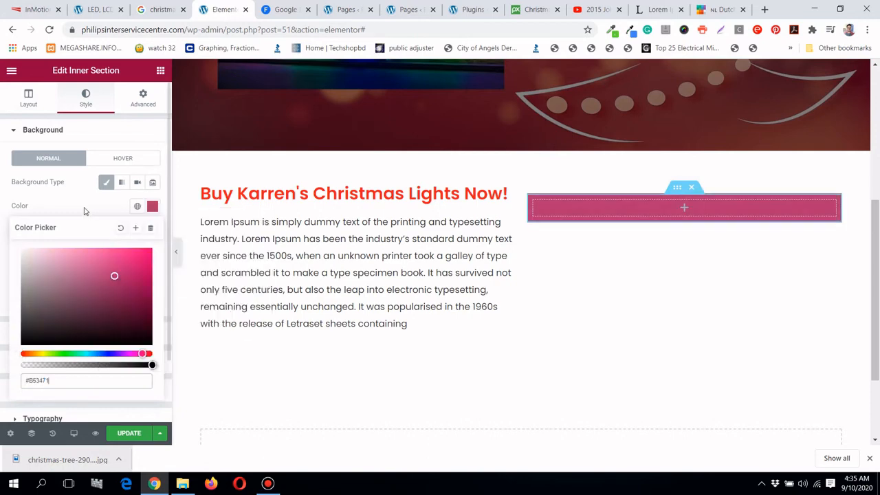
{"action": "key", "text": "Escape"}
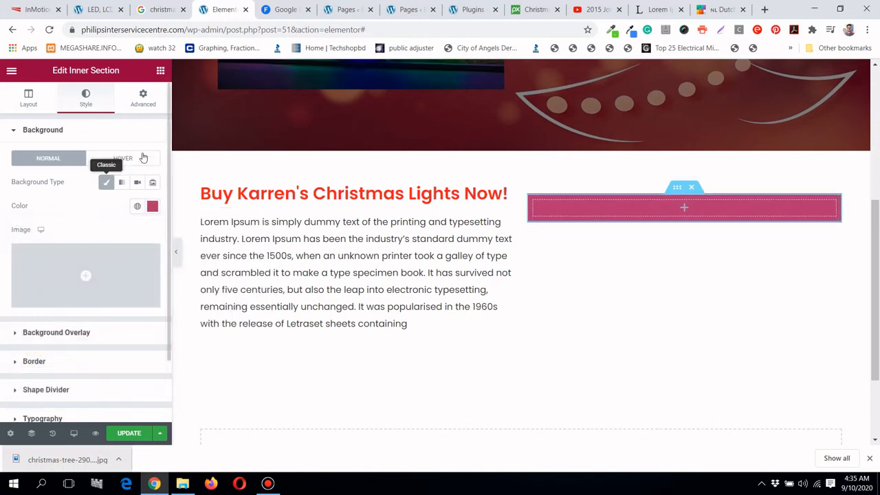
{"action": "left_click", "coordinate": [151, 105]}
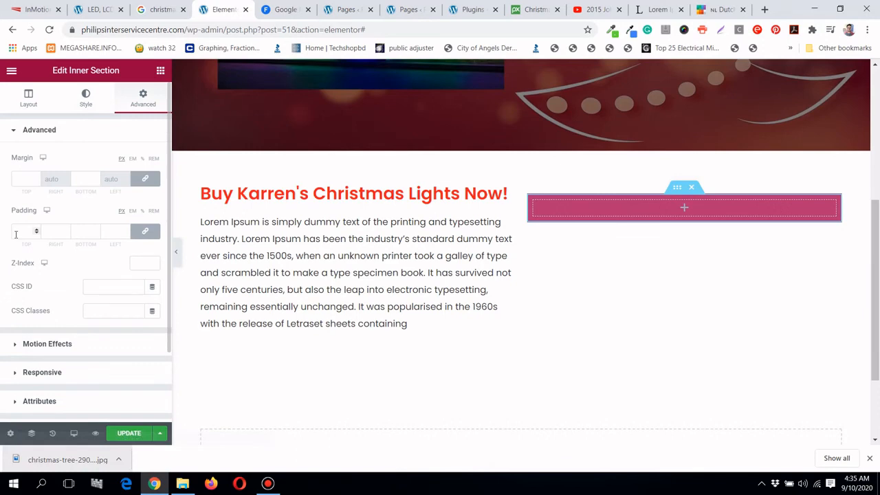
{"action": "type", "text": "25"}
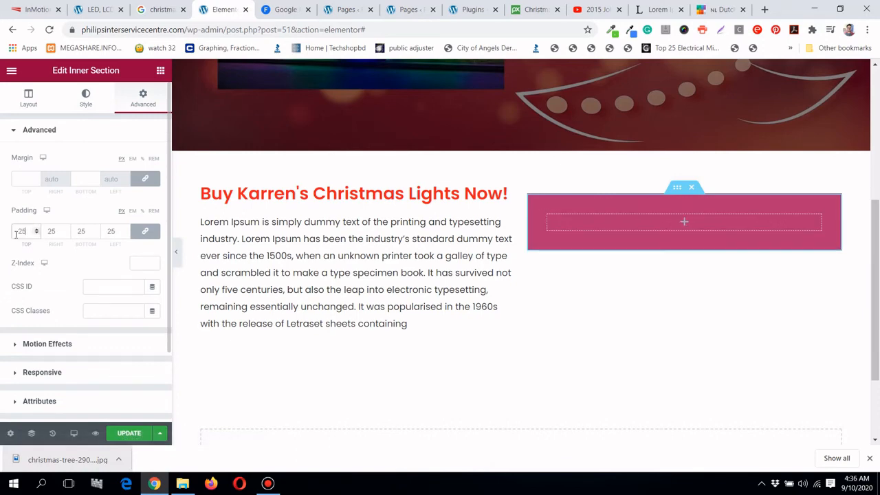
Copy the Sunflower color from the Dutch Palette and return to the Elementor editor
{"action": "left_click", "coordinate": [713, 8]}
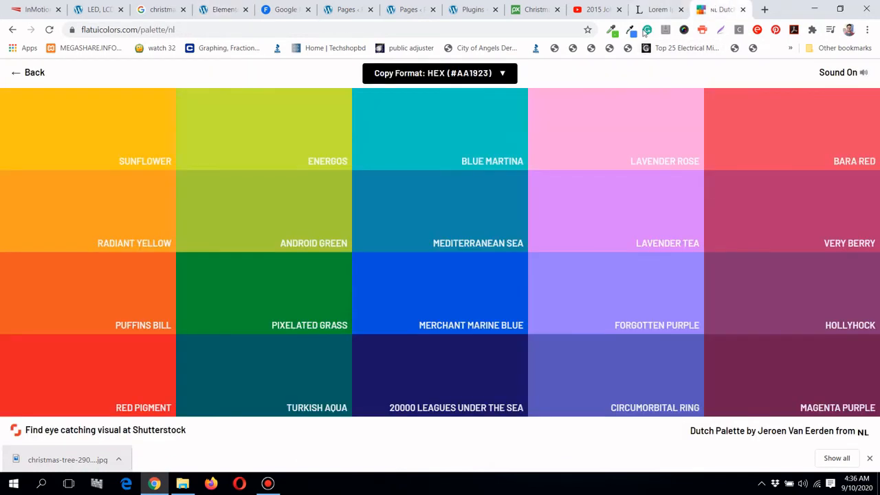
{"action": "left_click", "coordinate": [89, 136]}
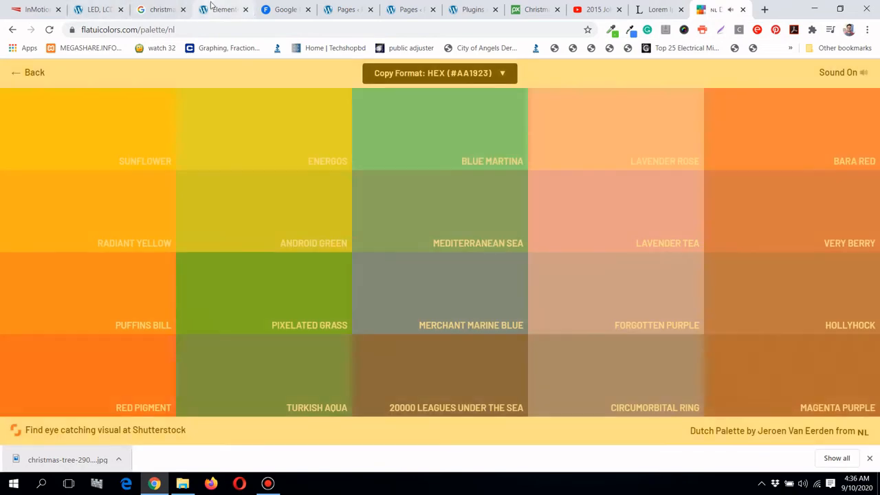
{"action": "left_click", "coordinate": [220, 9]}
Check the reference design's Early Bird Special box and give the inner section a Dashed border 8 px wide on all sides
{"action": "left_click", "coordinate": [85, 98]}
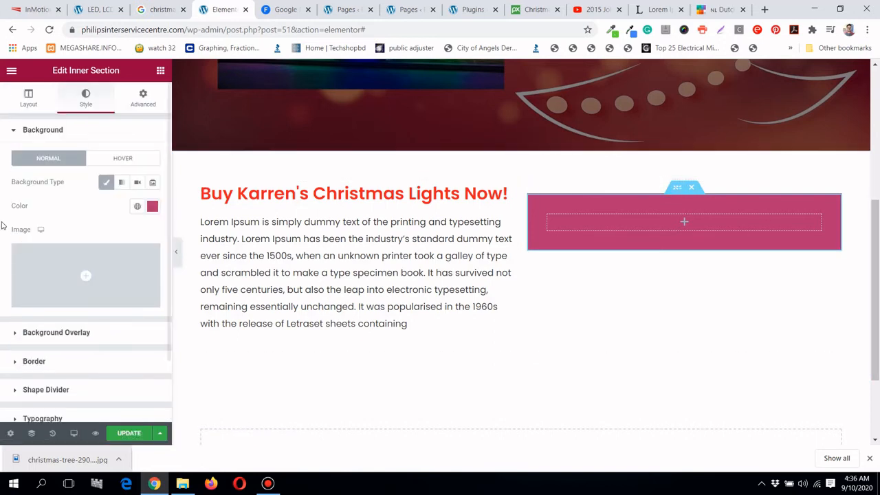
{"action": "scroll", "coordinate": [65, 232], "scroll_direction": "down", "scroll_amount": 1}
{"action": "left_click", "coordinate": [77, 296]}
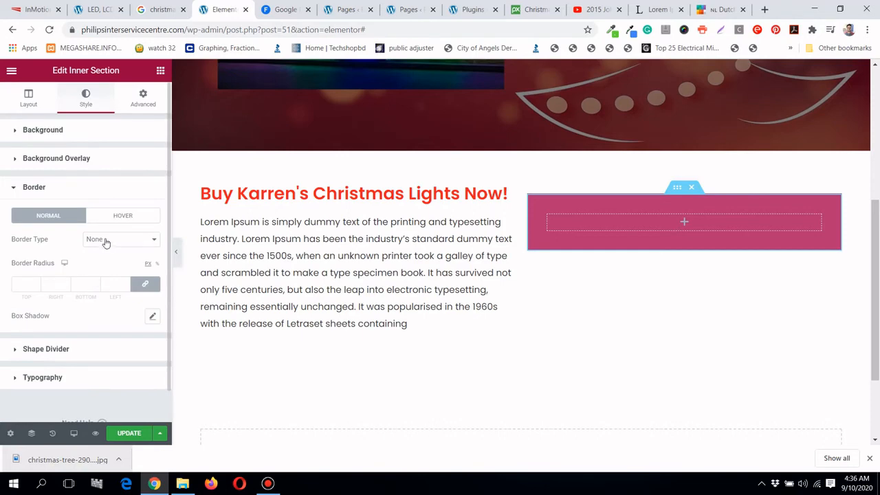
{"action": "left_click", "coordinate": [165, 8]}
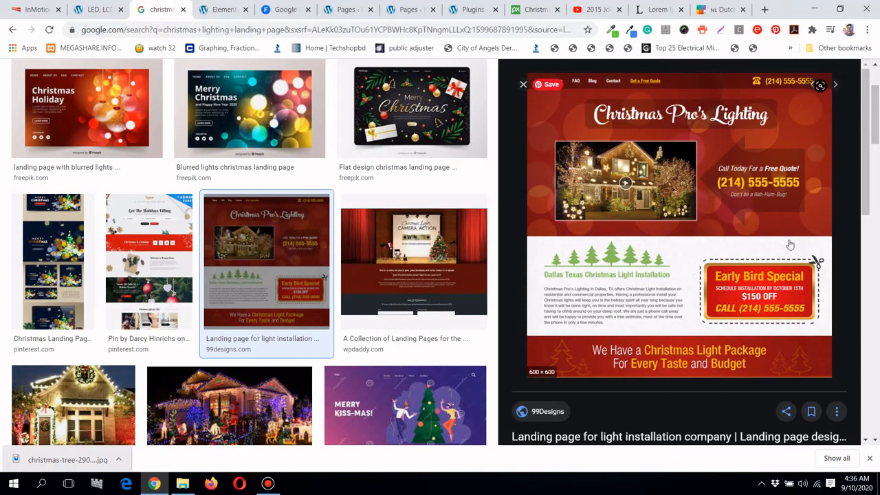
{"action": "left_click", "coordinate": [228, 9]}
{"action": "left_click", "coordinate": [110, 240]}
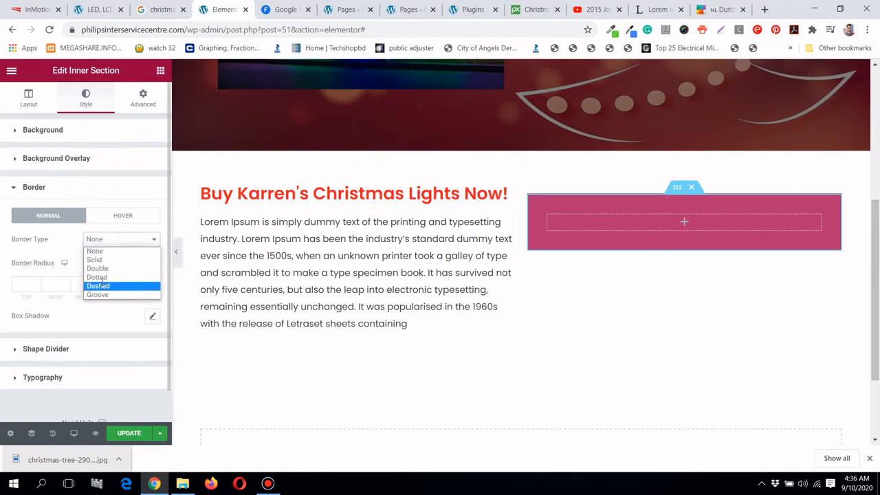
{"action": "left_click", "coordinate": [97, 286]}
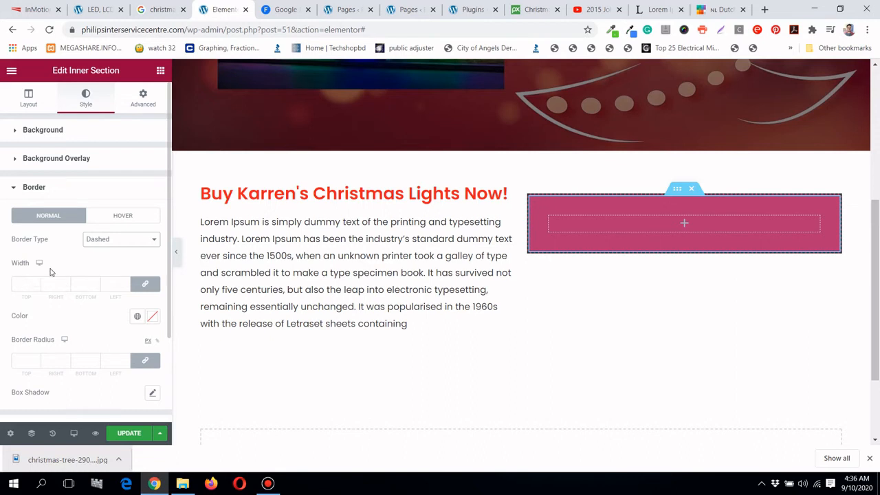
{"action": "left_click", "coordinate": [18, 286]}
{"action": "type", "text": "8"}
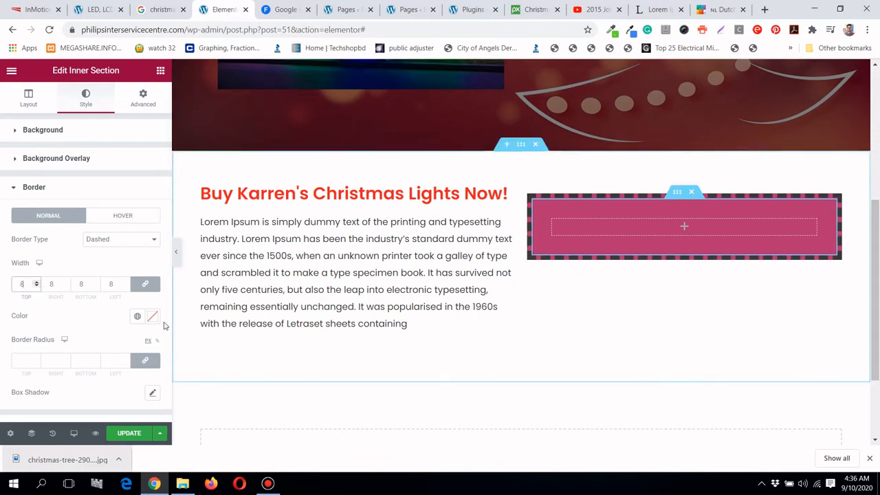
Set the inner section's border color to the copied Sunflower yellow, #FFC312
{"action": "left_click", "coordinate": [153, 315]}
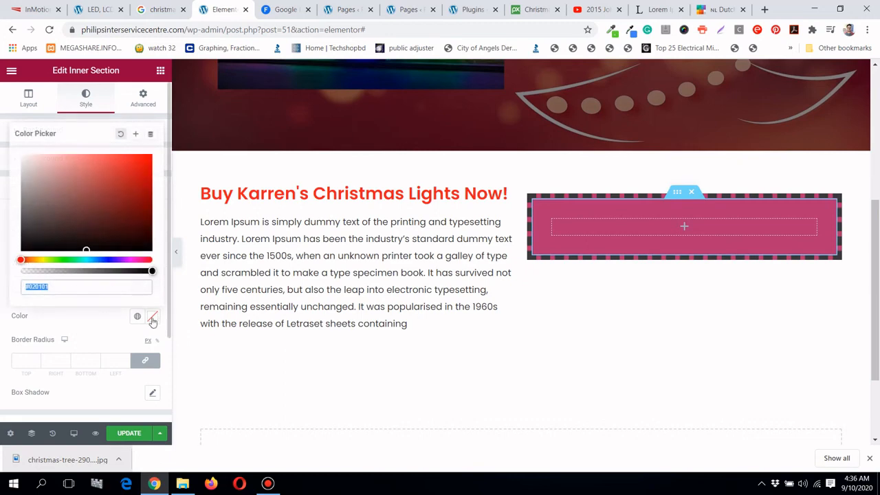
{"action": "right_click", "coordinate": [55, 293]}
{"action": "left_click", "coordinate": [83, 324]}
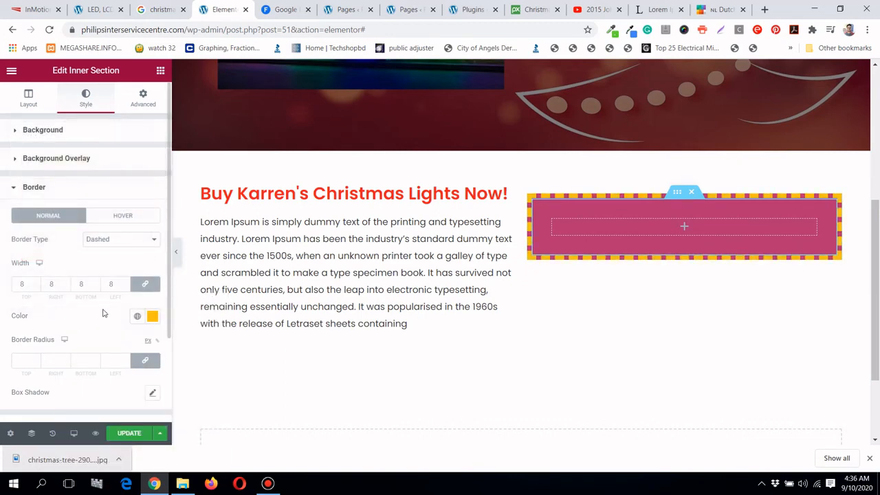
Set the inner section's border width to 5 px on all sides and preview the box without the editing panel
{"action": "double_click", "coordinate": [23, 283]}
{"action": "type", "text": "5"}
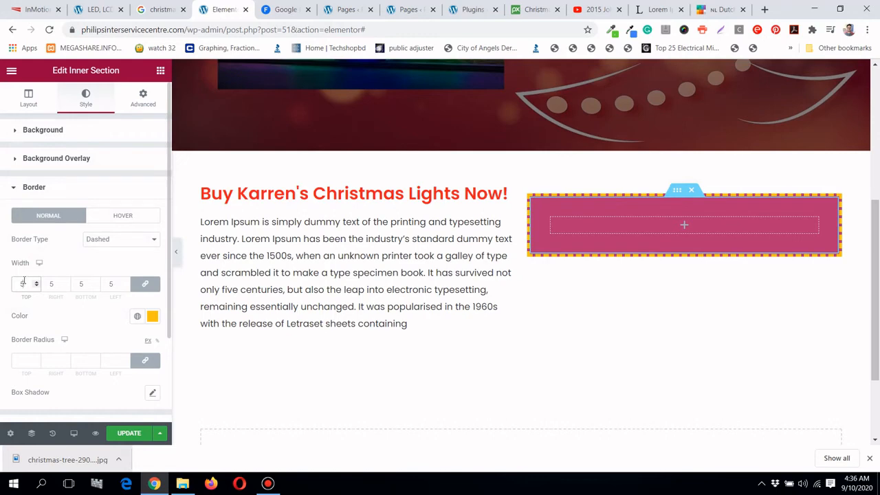
{"action": "scroll", "coordinate": [37, 260], "scroll_direction": "down", "scroll_amount": 1}
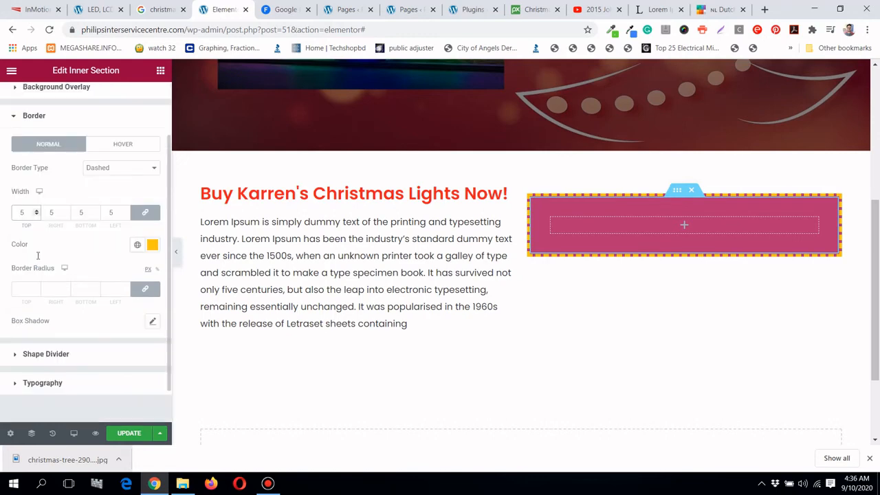
{"action": "scroll", "coordinate": [38, 256], "scroll_direction": "down", "scroll_amount": 1}
{"action": "scroll", "coordinate": [38, 256], "scroll_direction": "up", "scroll_amount": 2}
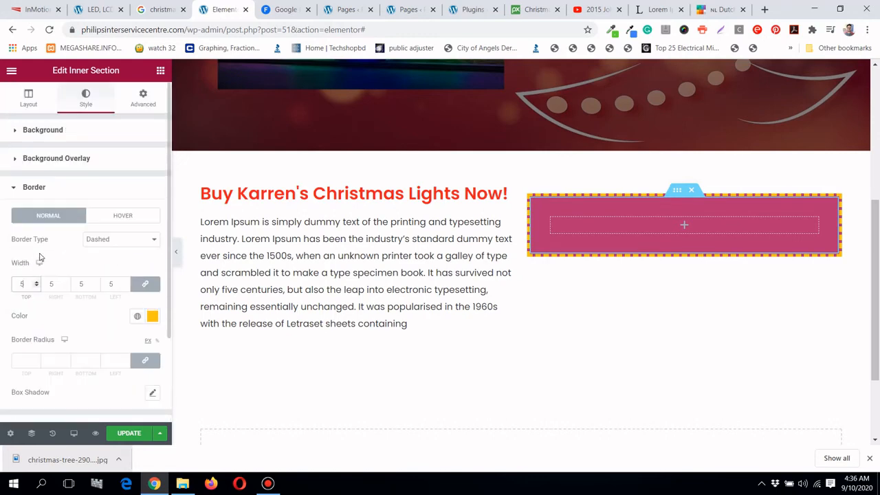
{"action": "left_click", "coordinate": [176, 251]}
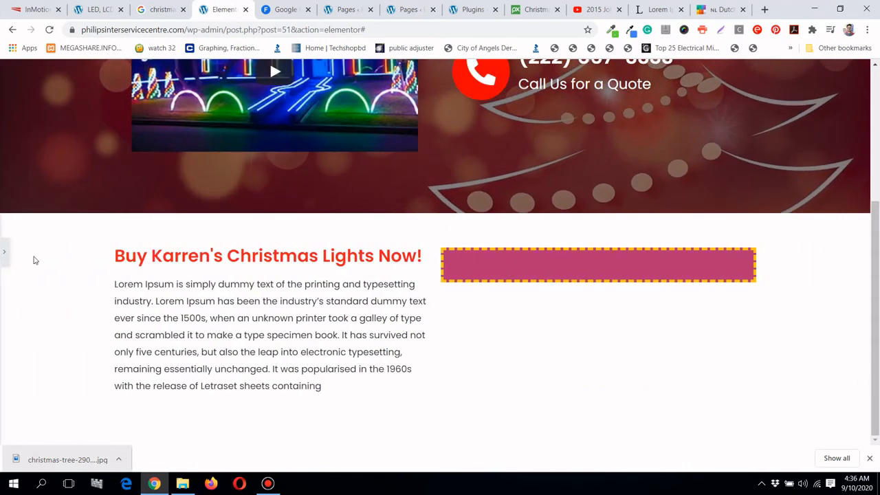
{"action": "left_click", "coordinate": [3, 258]}
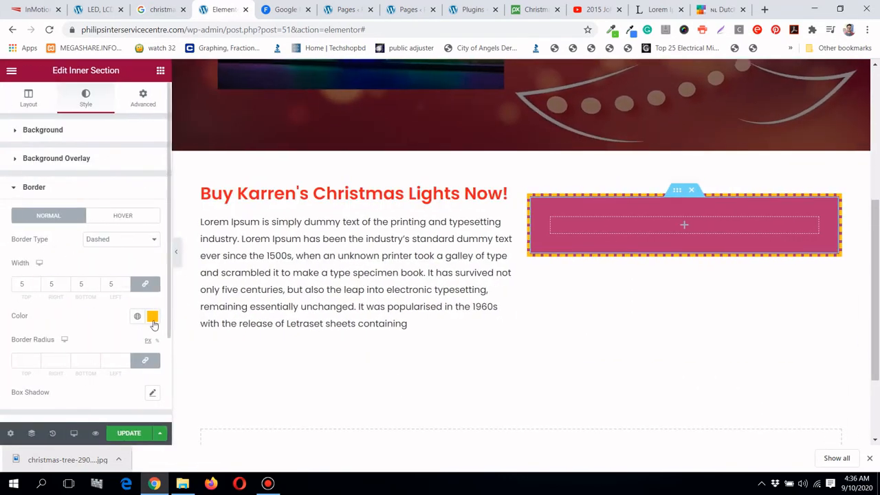
Save the inner section's border color #FFC312 as a new global color named "My Yellow Color"
{"action": "left_click", "coordinate": [152, 317]}
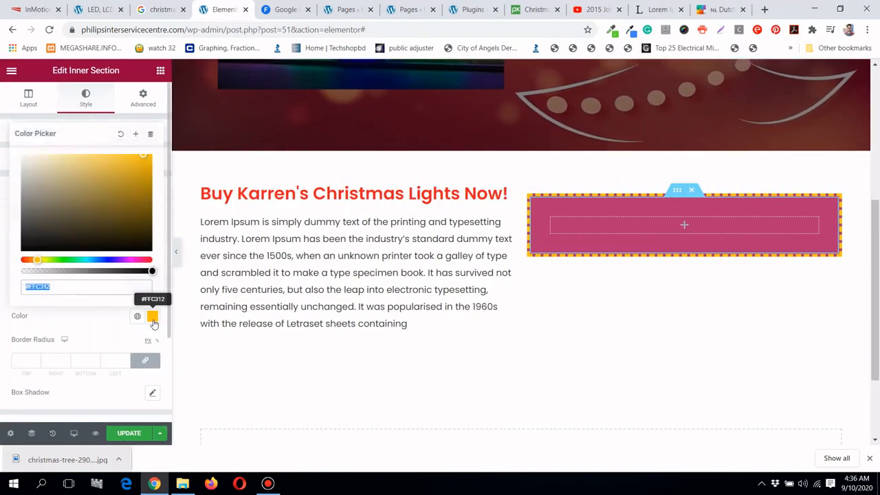
{"action": "right_click", "coordinate": [85, 292]}
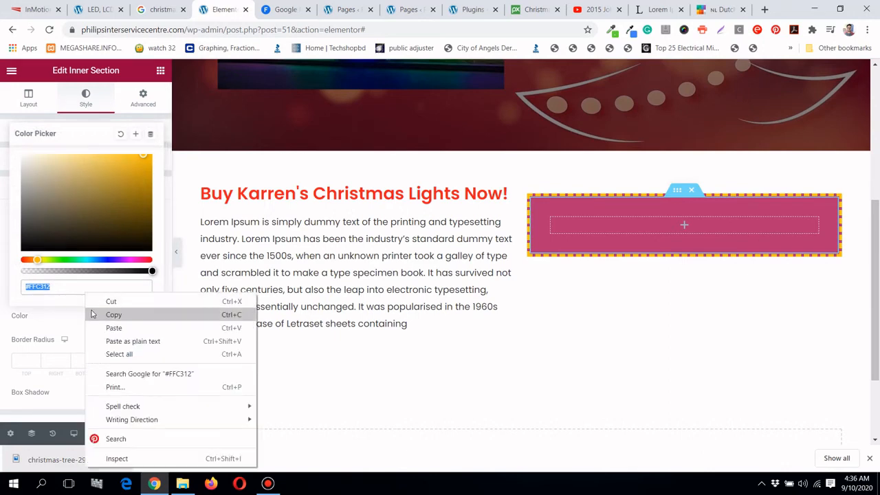
{"action": "left_click", "coordinate": [77, 287]}
{"action": "left_click", "coordinate": [137, 137]}
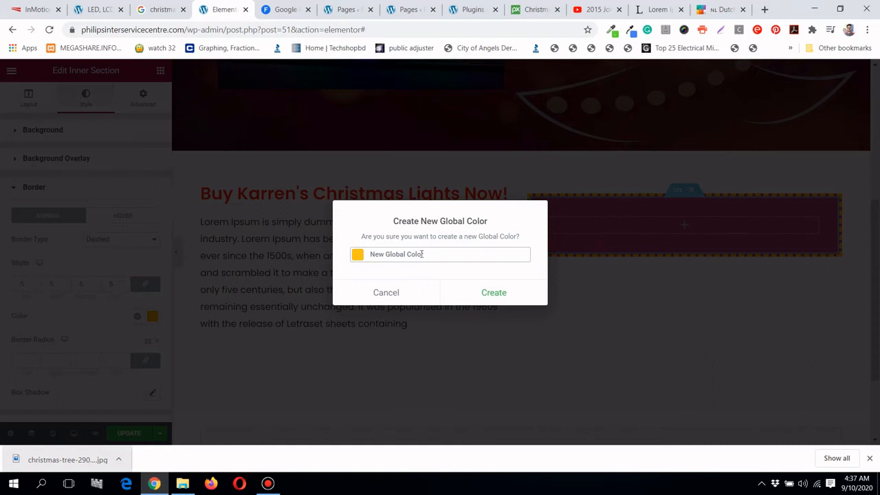
{"action": "left_click_drag", "start_coordinate": [422, 253], "coordinate": [369, 253]}
{"action": "type", "text": "My Yellow Color"}
{"action": "left_click", "coordinate": [486, 287]}
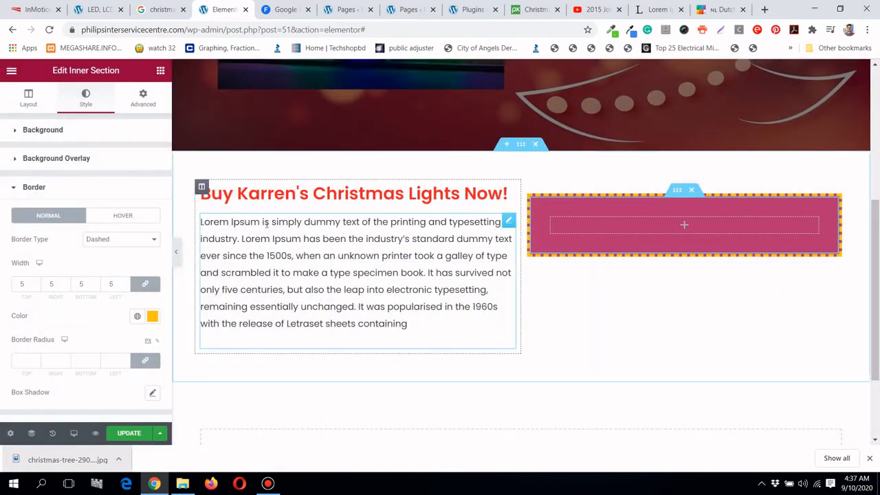
Copy the red heading above the intro text and paste it into the dashed offer box
{"action": "left_click", "coordinate": [160, 71]}
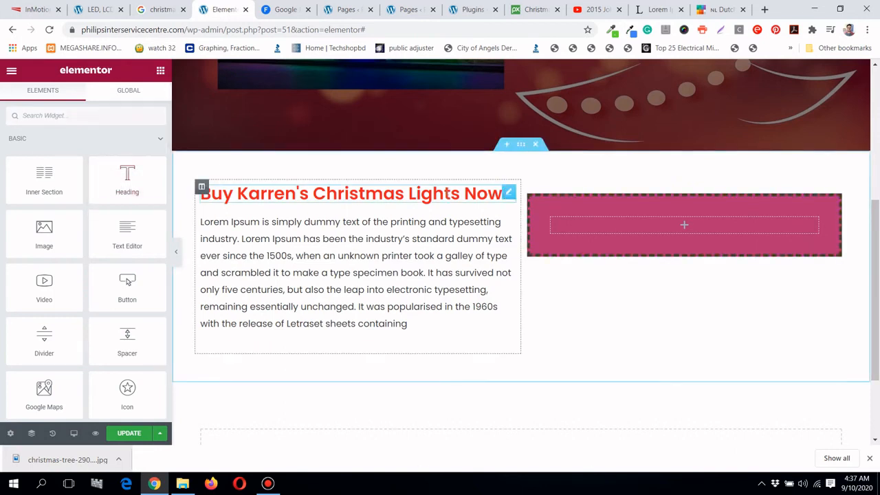
{"action": "right_click", "coordinate": [507, 194]}
{"action": "left_click", "coordinate": [554, 234]}
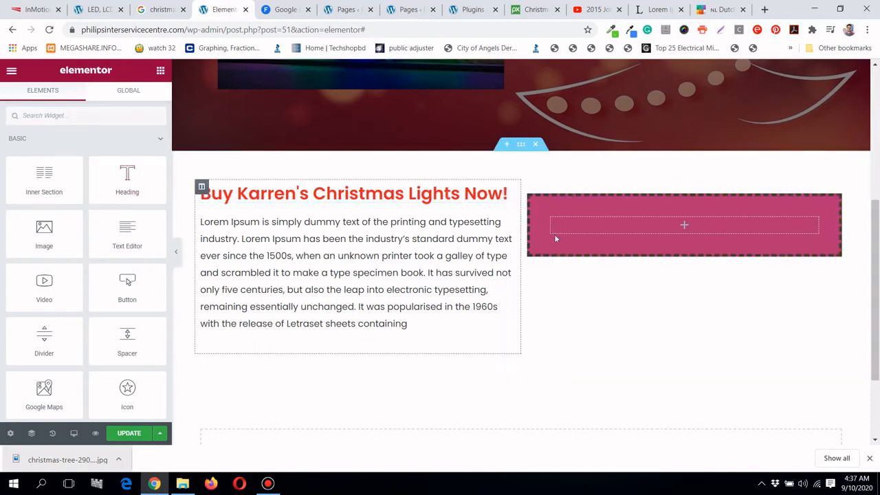
{"action": "right_click", "coordinate": [659, 227]}
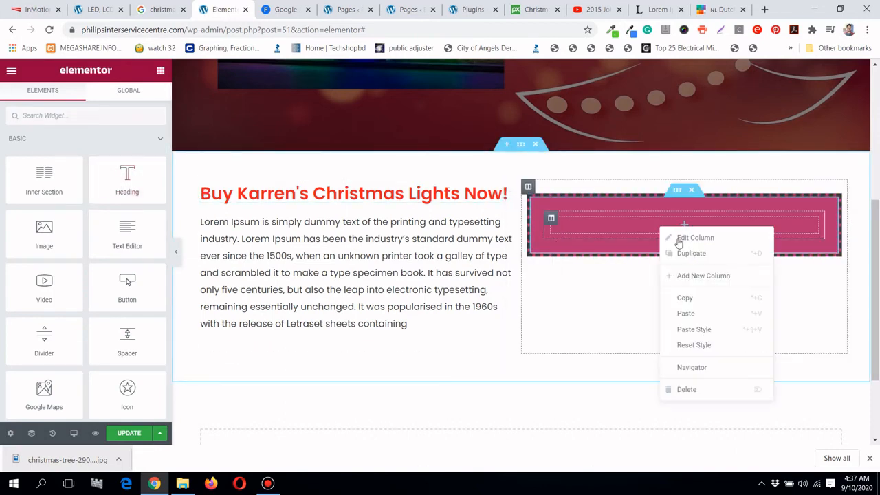
{"action": "left_click", "coordinate": [694, 314]}
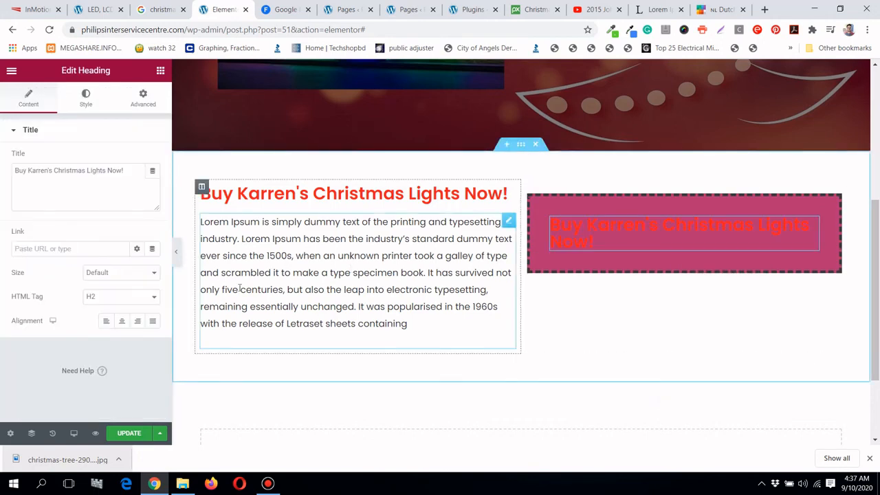
Center the heading in the offer box and set its text color to the global My Yellow Color
{"action": "left_click", "coordinate": [122, 320]}
{"action": "left_click", "coordinate": [85, 97]}
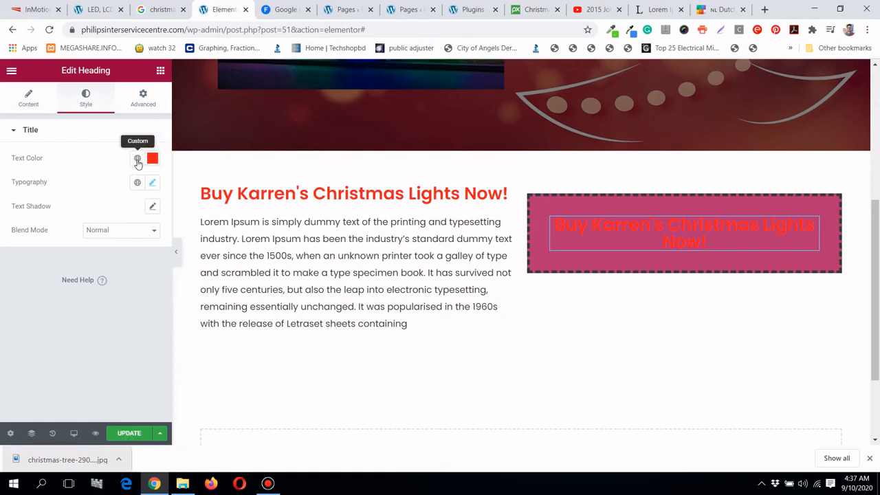
{"action": "left_click", "coordinate": [138, 160]}
{"action": "scroll", "coordinate": [87, 230], "scroll_direction": "down", "scroll_amount": 3}
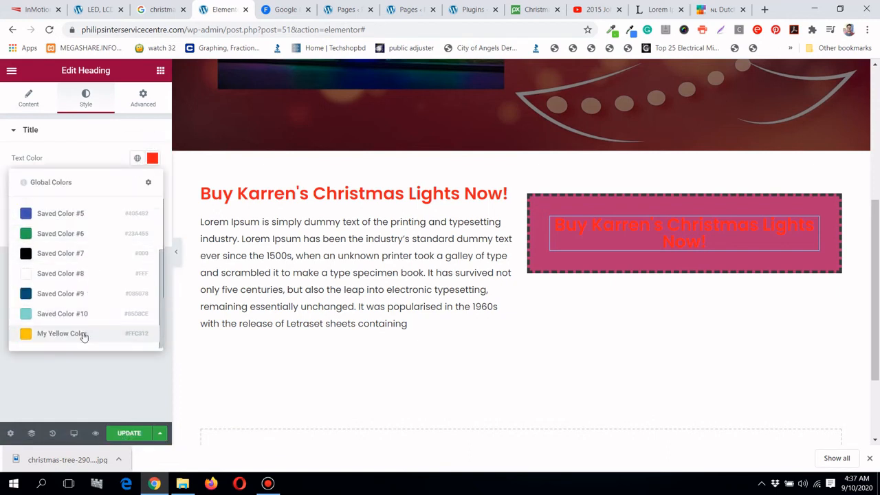
{"action": "left_click", "coordinate": [62, 334]}
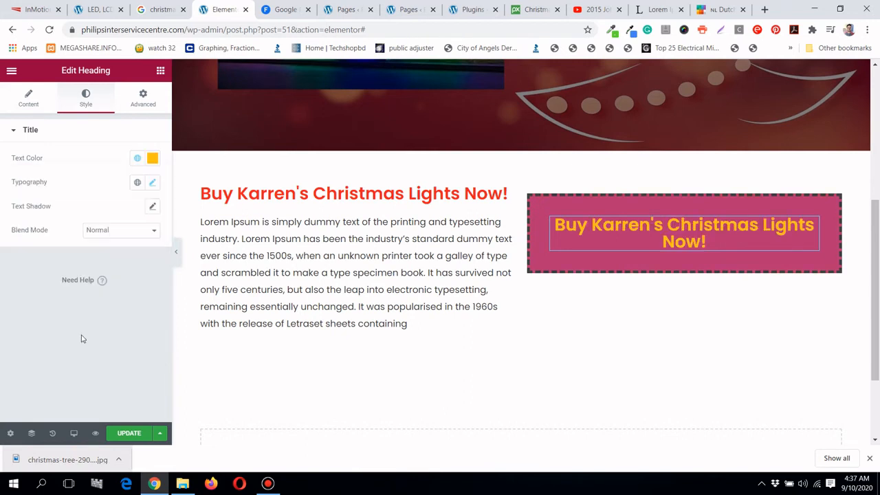
Replace the offer box heading's text with "Hurry! 35% off from all Christam Lighting Services. Limited time offer!"
{"action": "triple_click", "coordinate": [687, 240]}
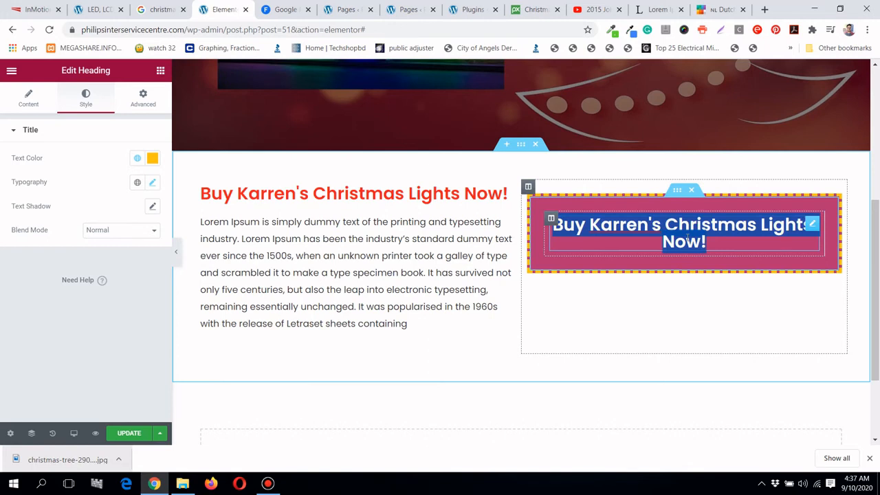
{"action": "type", "text": "Hu"}
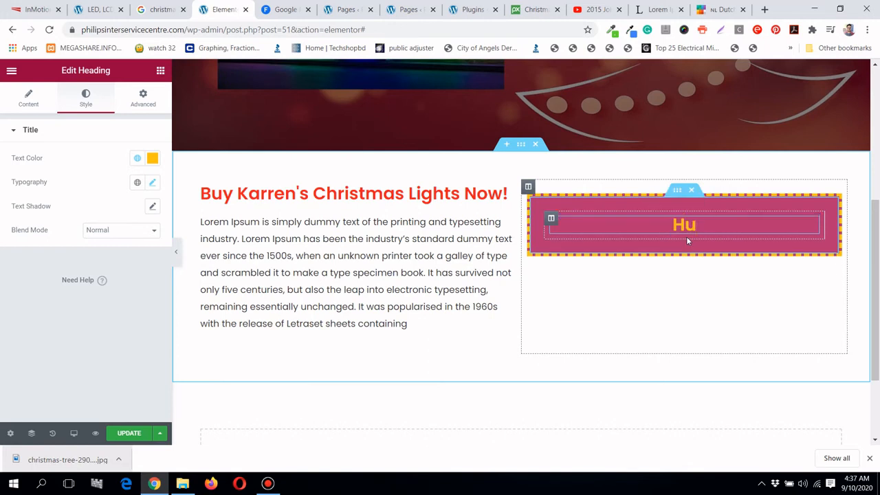
{"action": "type", "text": "rry! 35$"}
{"action": "key", "text": "BackSpace"}
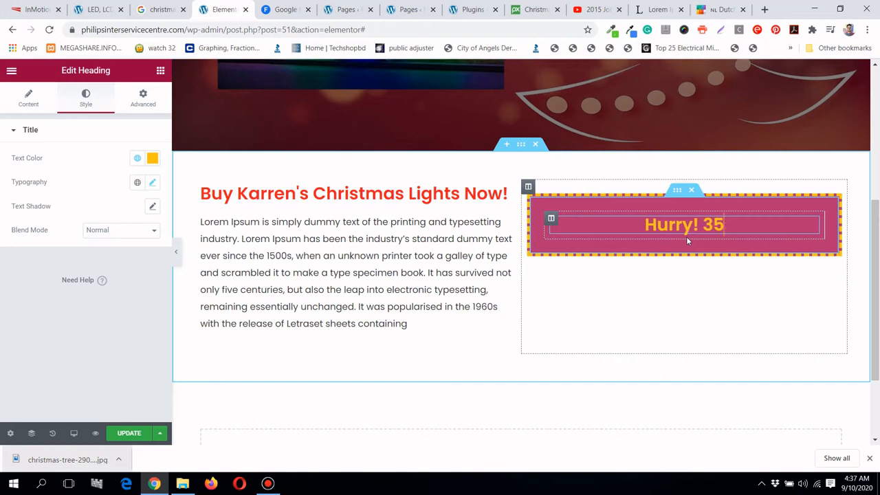
{"action": "type", "text": "% of"}
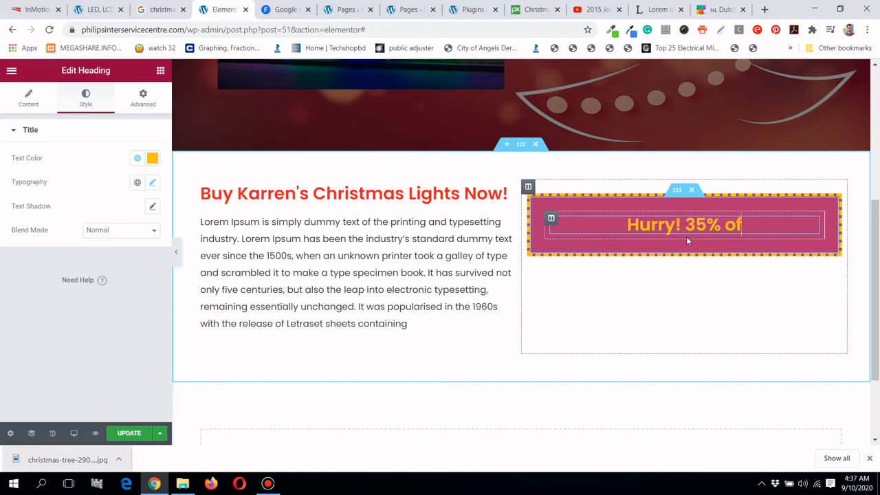
{"action": "type", "text": "f fr"}
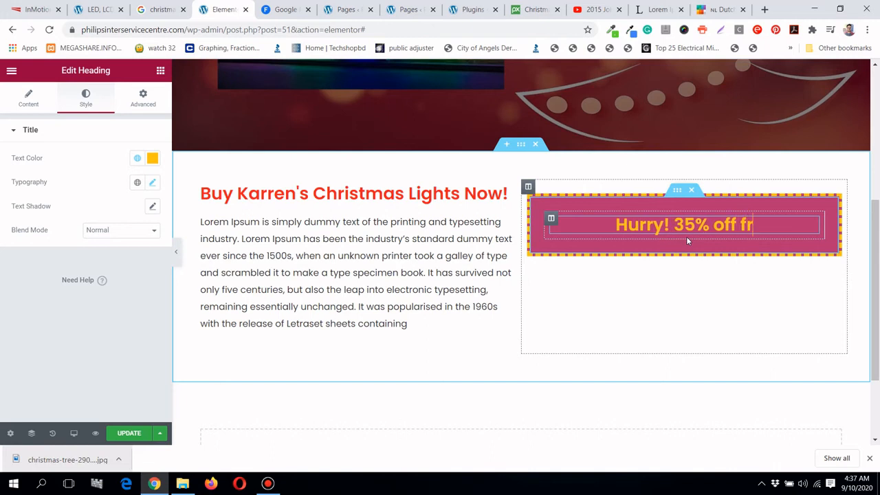
{"action": "type", "text": "om all"}
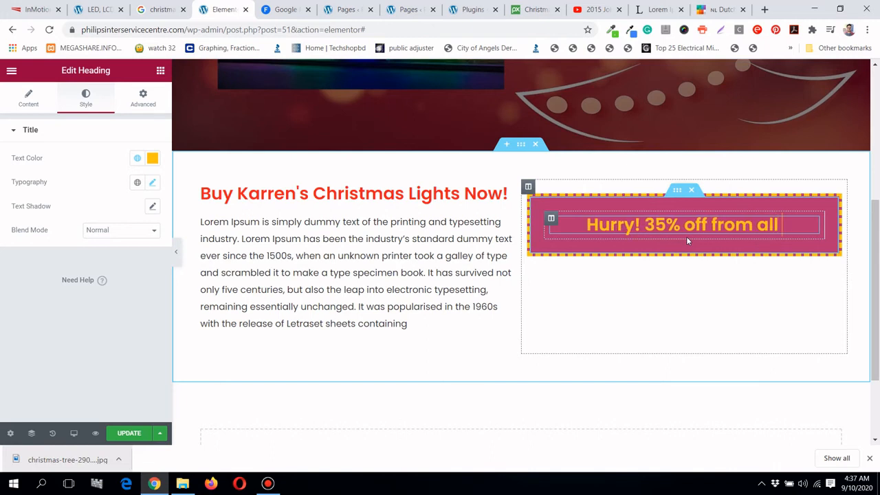
{"action": "type", "text": " Christam"}
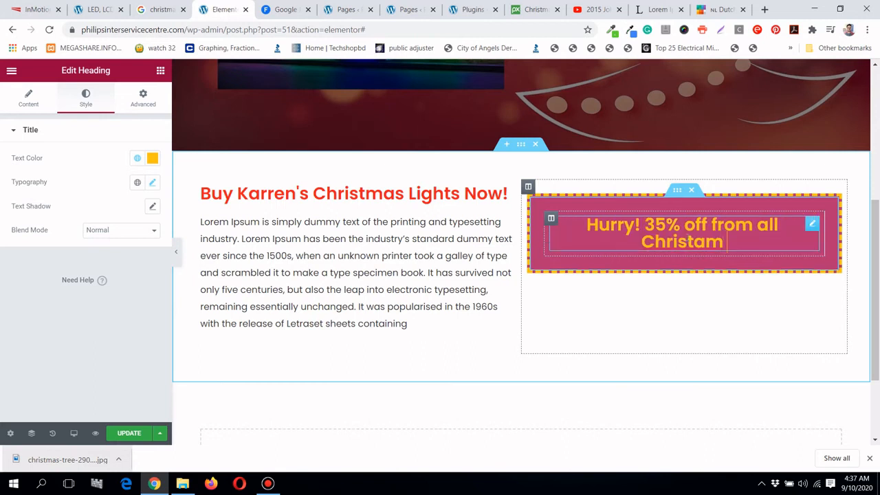
{"action": "type", "text": " Lighting"}
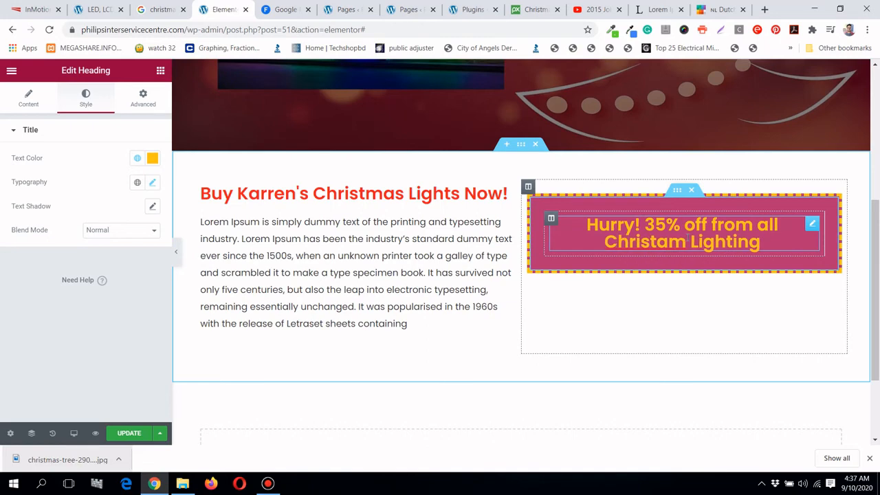
{"action": "type", "text": " Service"}
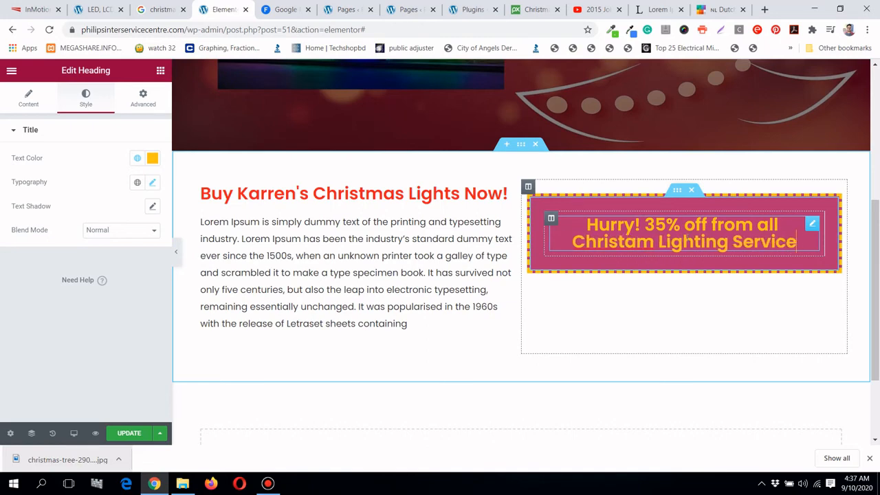
{"action": "type", "text": "s."}
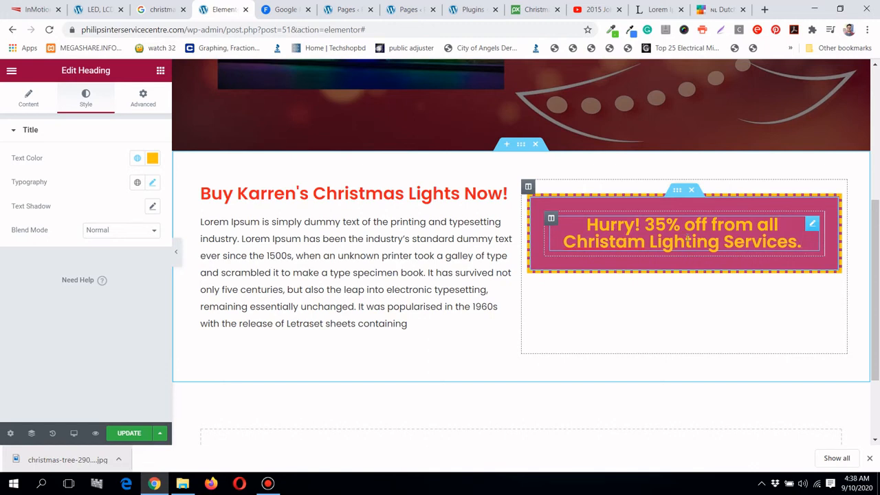
{"action": "type", "text": " Limit"}
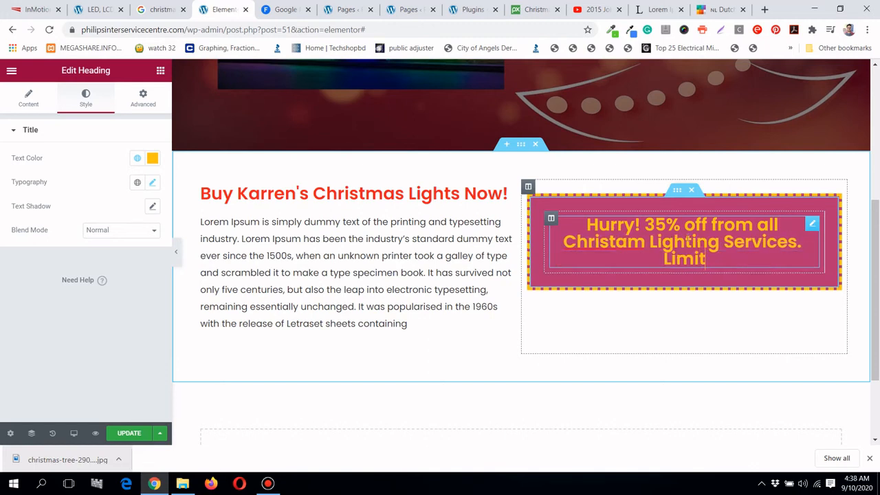
{"action": "type", "text": "ed "}
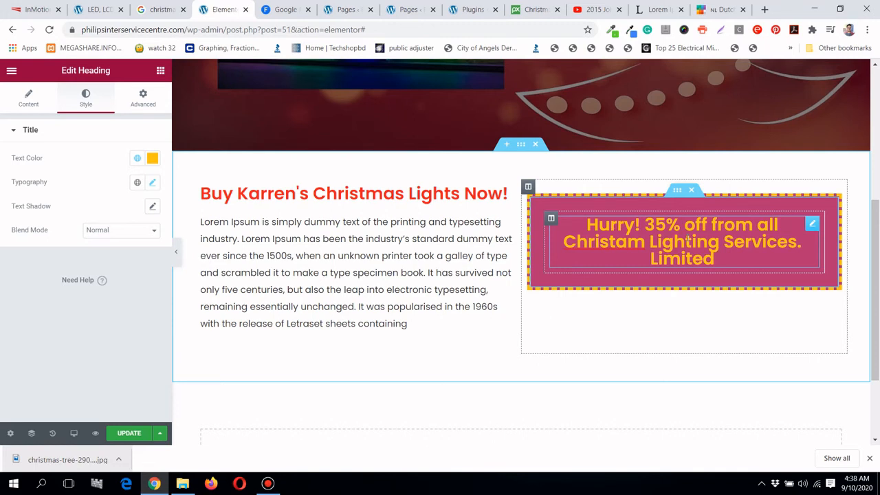
{"action": "type", "text": "time "}
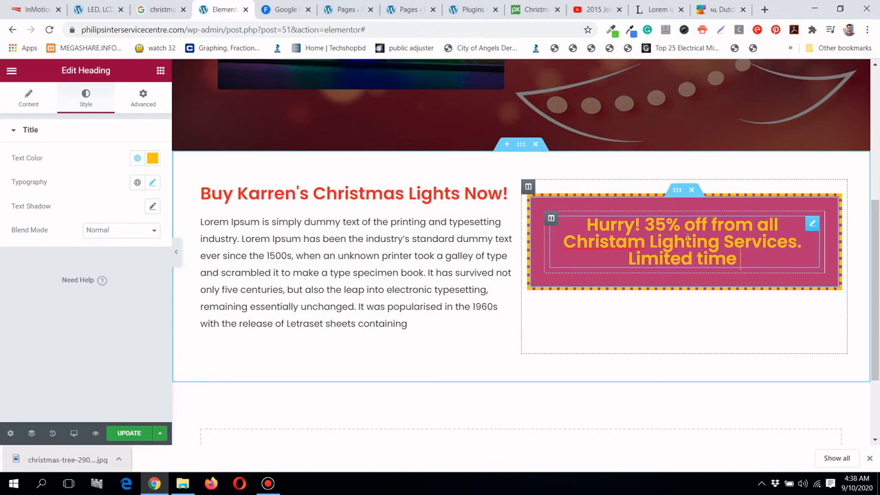
{"action": "type", "text": "off"}
{"action": "type", "text": "er"}
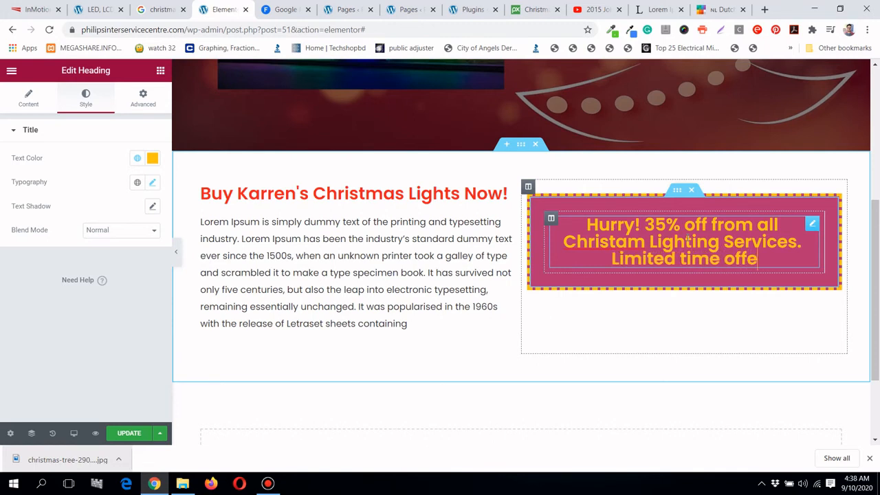
{"action": "type", "text": "!"}
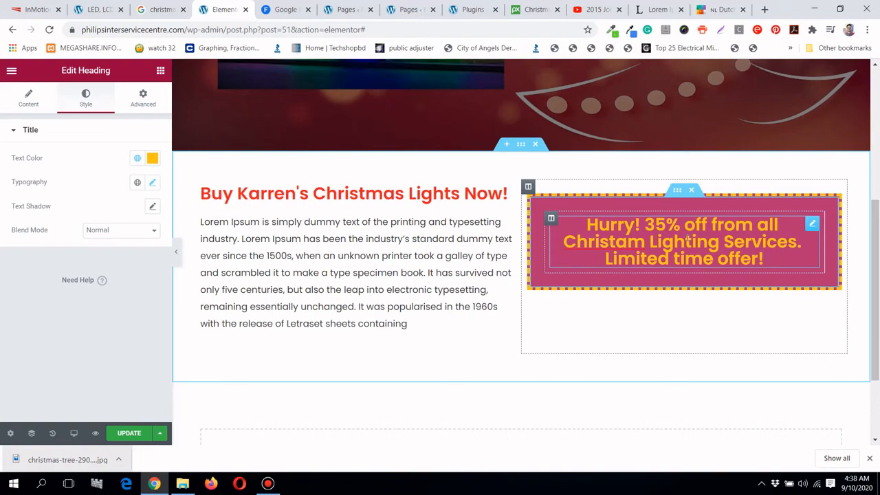
Set the line height of the offer box heading to 1.8 em in its typography
{"action": "scroll", "coordinate": [618, 298], "scroll_direction": "up", "scroll_amount": 4}
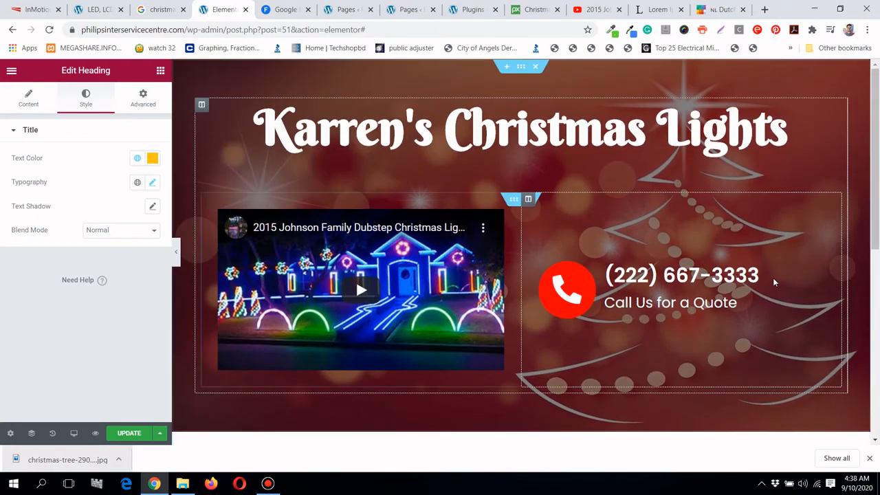
{"action": "scroll", "coordinate": [773, 278], "scroll_direction": "down", "scroll_amount": 4}
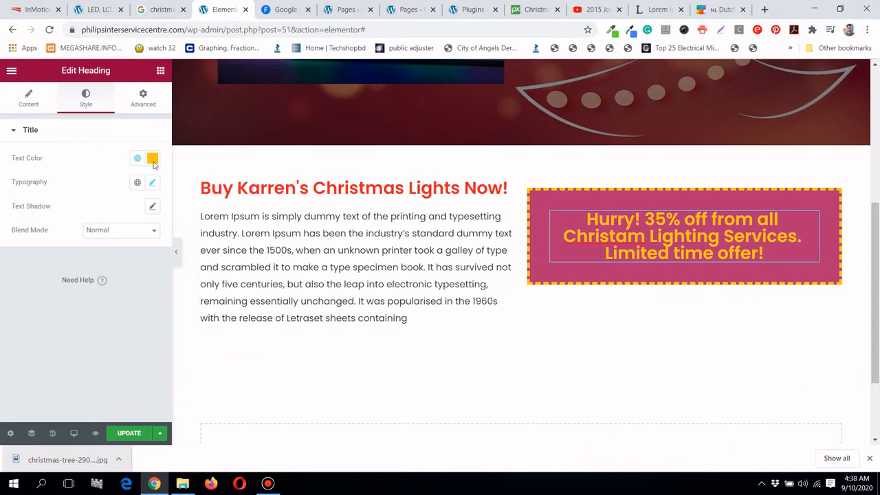
{"action": "left_click", "coordinate": [153, 188]}
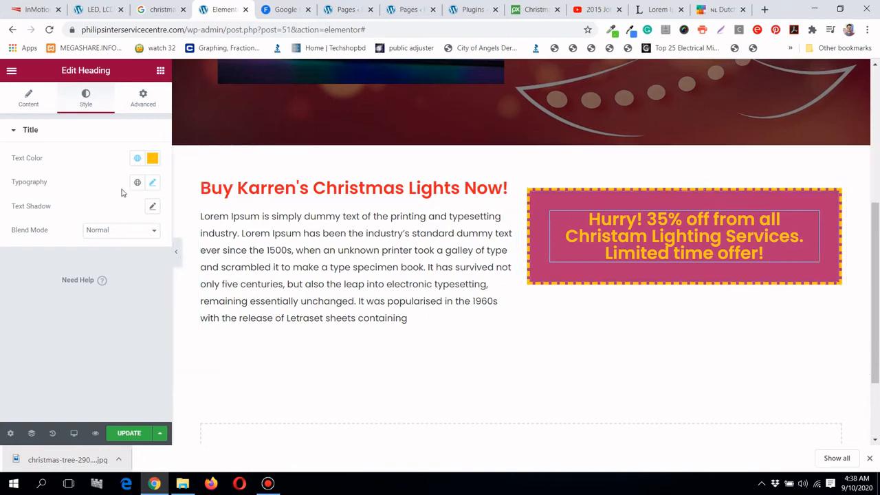
{"action": "left_click", "coordinate": [158, 187]}
{"action": "scroll", "coordinate": [72, 275], "scroll_direction": "down", "scroll_amount": 1}
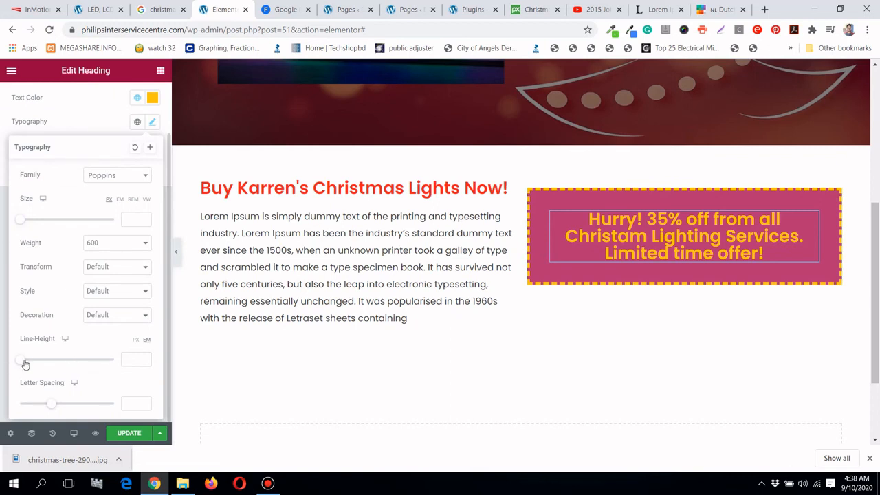
{"action": "left_click_drag", "start_coordinate": [23, 364], "coordinate": [39, 368]}
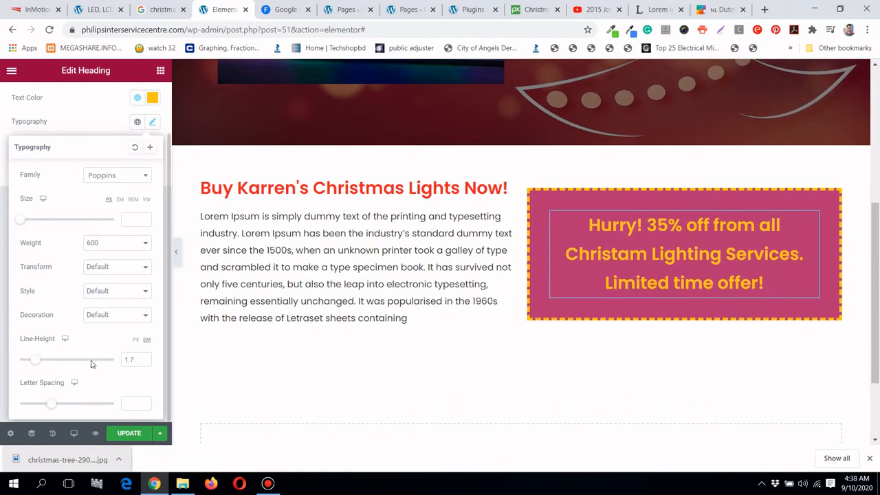
{"action": "left_click", "coordinate": [144, 357]}
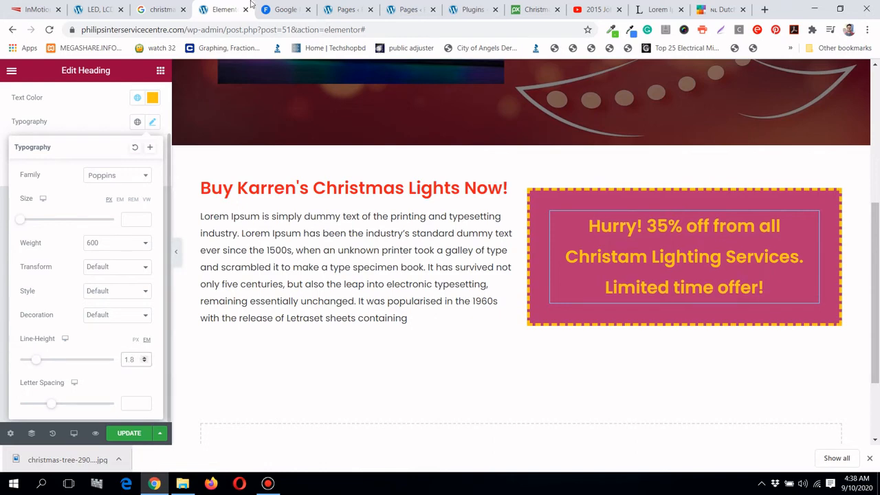
Check the Early Bird Special box in the reference design and return to the phone number block in the Elementor page header
{"action": "left_click", "coordinate": [151, 6]}
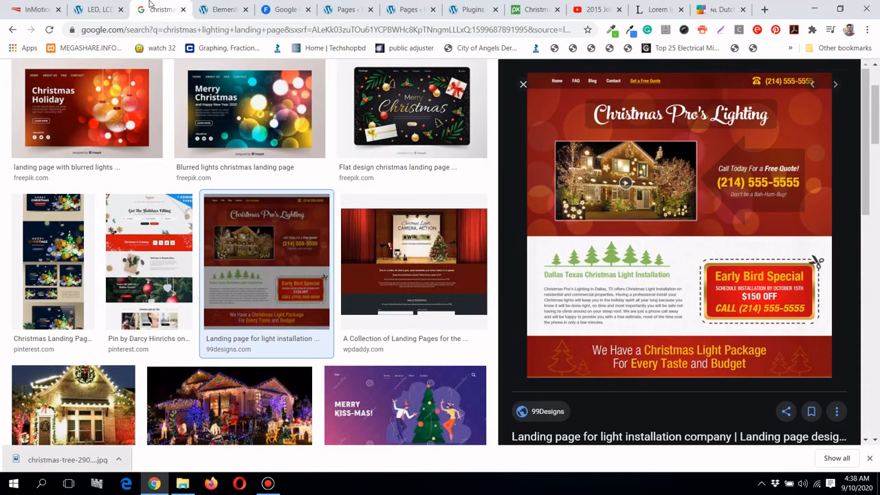
{"action": "left_click", "coordinate": [196, 7]}
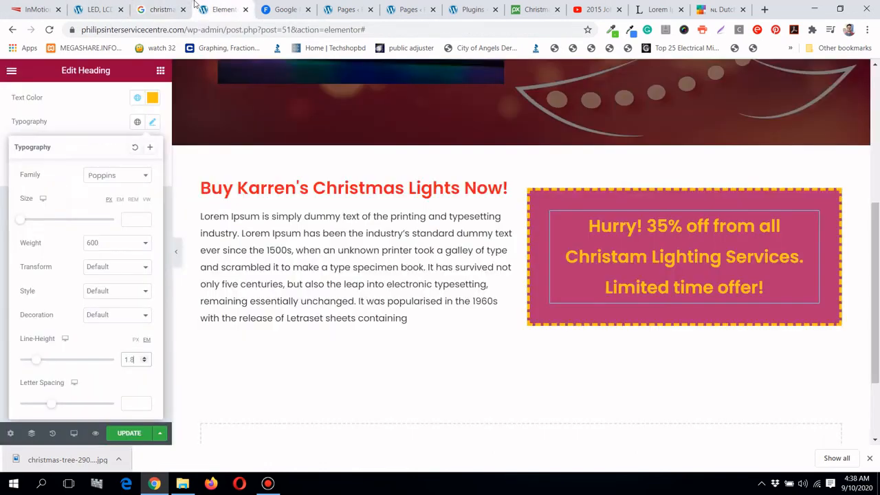
{"action": "scroll", "coordinate": [860, 272], "scroll_direction": "up", "scroll_amount": 4}
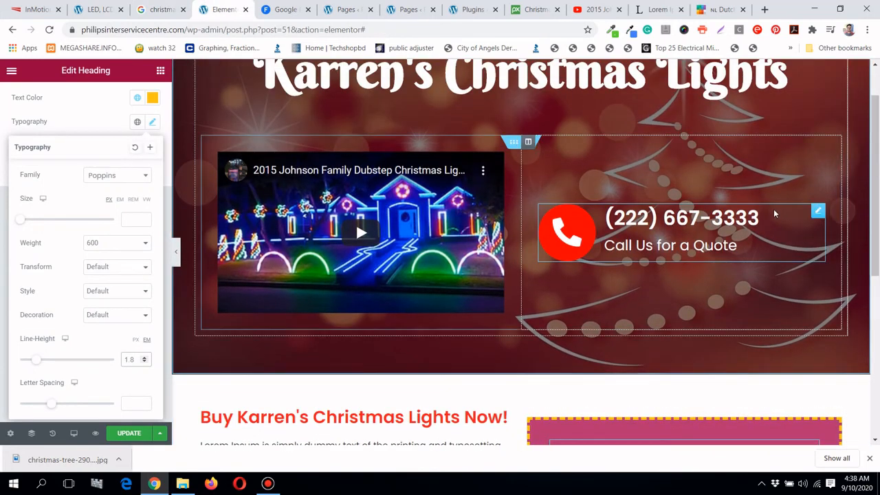
Copy the phone call-to-action icon box from the header and paste it below the heading in the offer box
{"action": "right_click", "coordinate": [820, 213]}
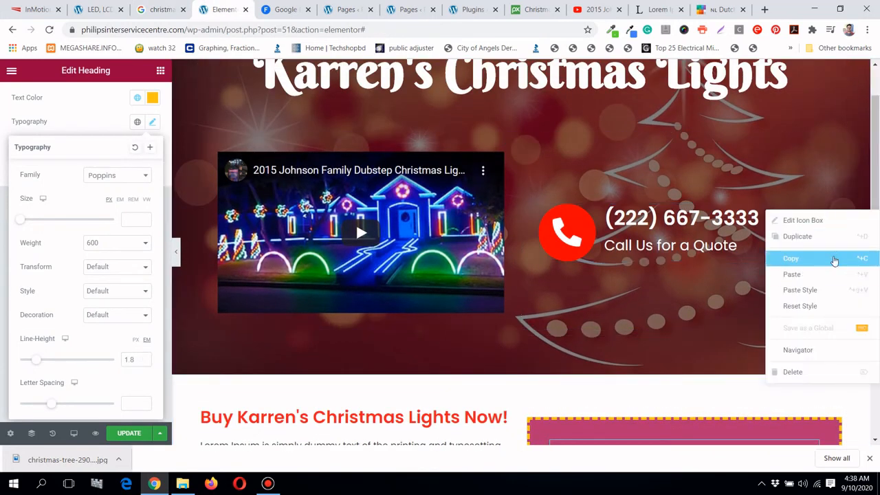
{"action": "left_click", "coordinate": [832, 259]}
{"action": "scroll", "coordinate": [811, 308], "scroll_direction": "down", "scroll_amount": 3}
{"action": "right_click", "coordinate": [811, 275]}
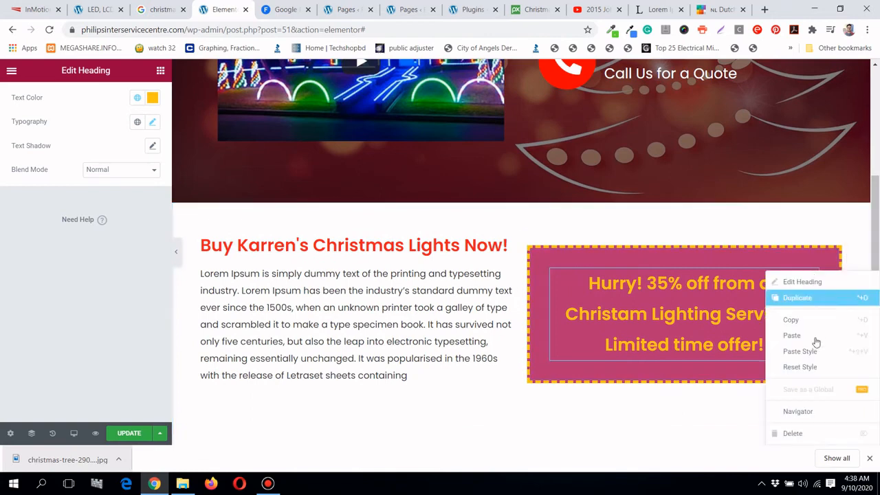
{"action": "left_click", "coordinate": [817, 343]}
{"action": "scroll", "coordinate": [808, 296], "scroll_direction": "down", "scroll_amount": 2}
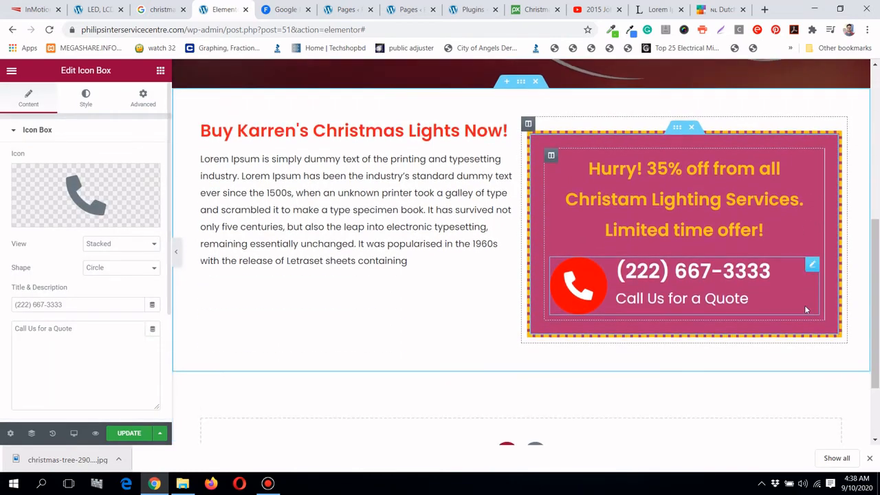
Set the pasted icon box's icon spacing to 27 and its icon size to 39
{"action": "left_click", "coordinate": [86, 104]}
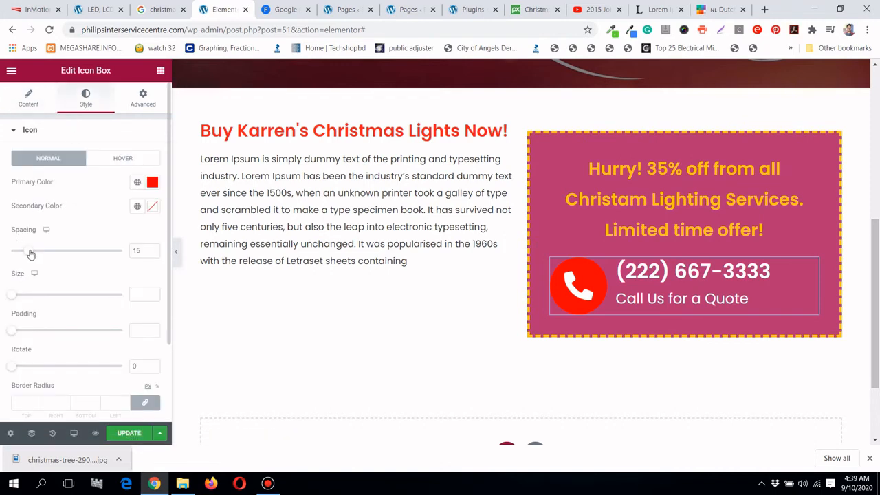
{"action": "left_click_drag", "start_coordinate": [31, 254], "coordinate": [45, 256]}
{"action": "scroll", "coordinate": [15, 227], "scroll_direction": "down", "scroll_amount": 1}
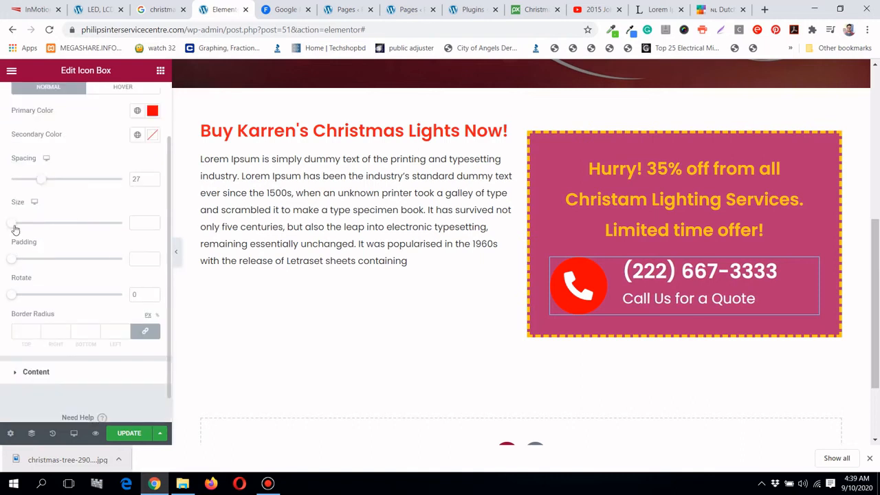
{"action": "left_click_drag", "start_coordinate": [17, 226], "coordinate": [27, 227]}
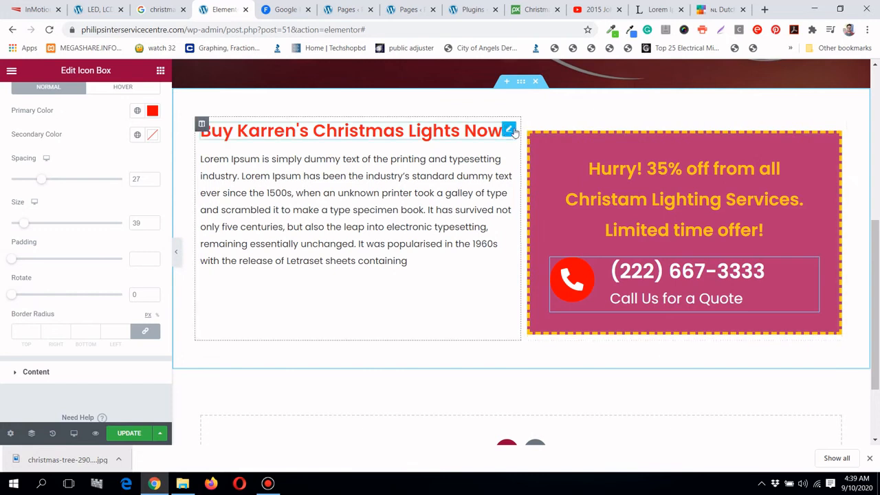
Set the font size of the "Buy Karren's Christmas Lights Now!" heading to 30 px in its typography
{"action": "left_click", "coordinate": [512, 130]}
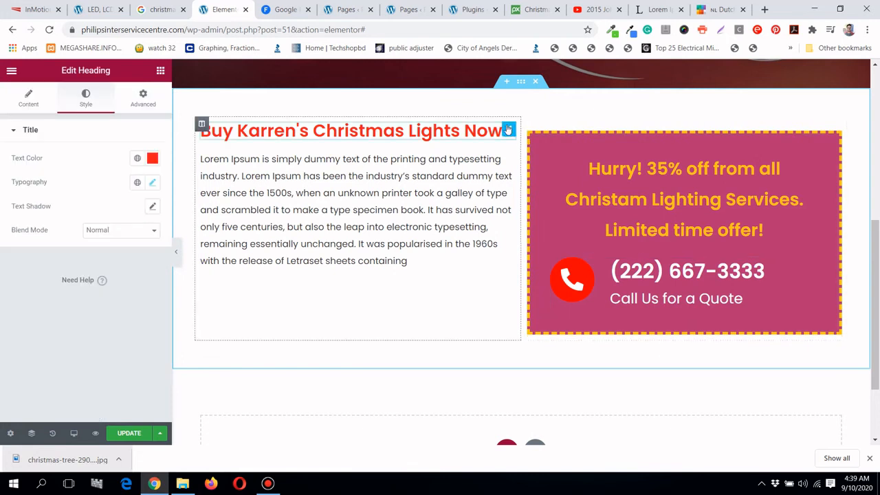
{"action": "left_click", "coordinate": [154, 182]}
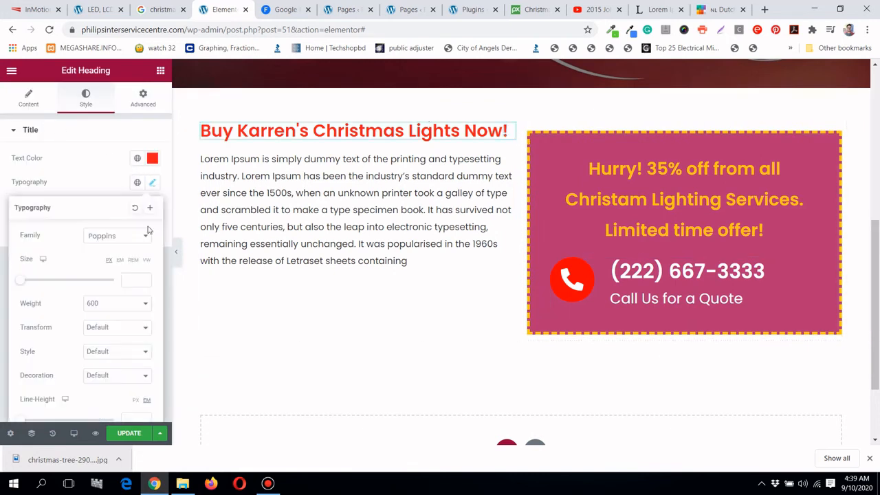
{"action": "left_click", "coordinate": [128, 280]}
{"action": "type", "text": "35"}
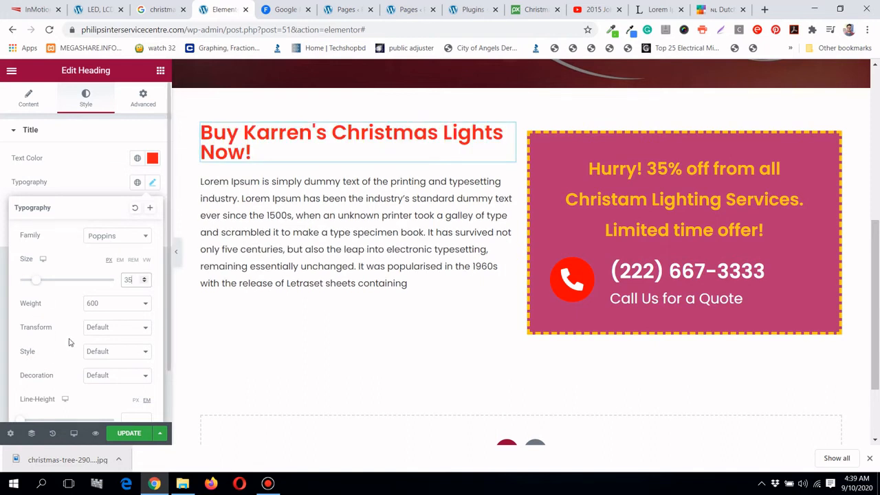
{"action": "left_click", "coordinate": [144, 283]}
{"action": "left_click", "coordinate": [144, 284]}
{"action": "left_click", "coordinate": [145, 280]}
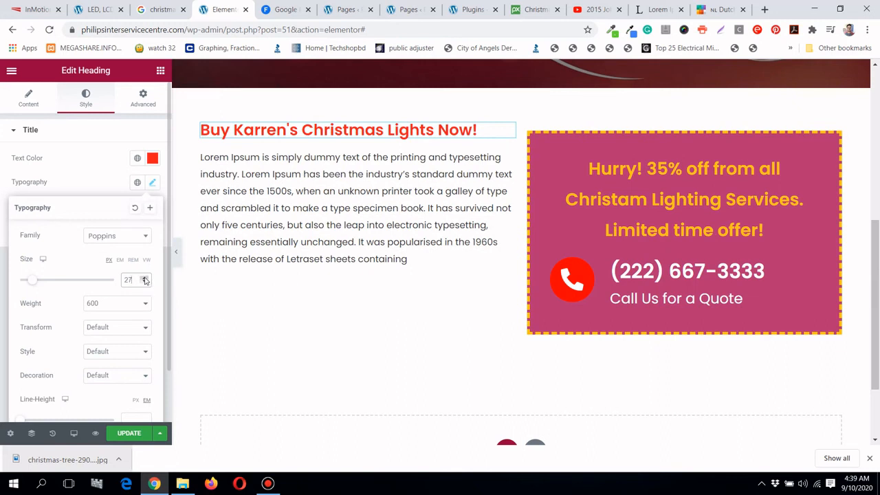
{"action": "left_click", "coordinate": [144, 280]}
{"action": "left_click", "coordinate": [145, 280]}
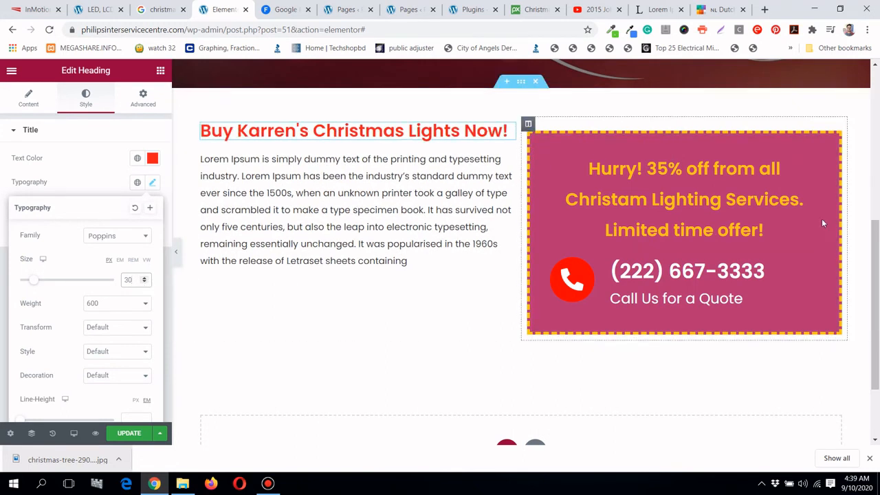
{"action": "left_click", "coordinate": [407, 225]}
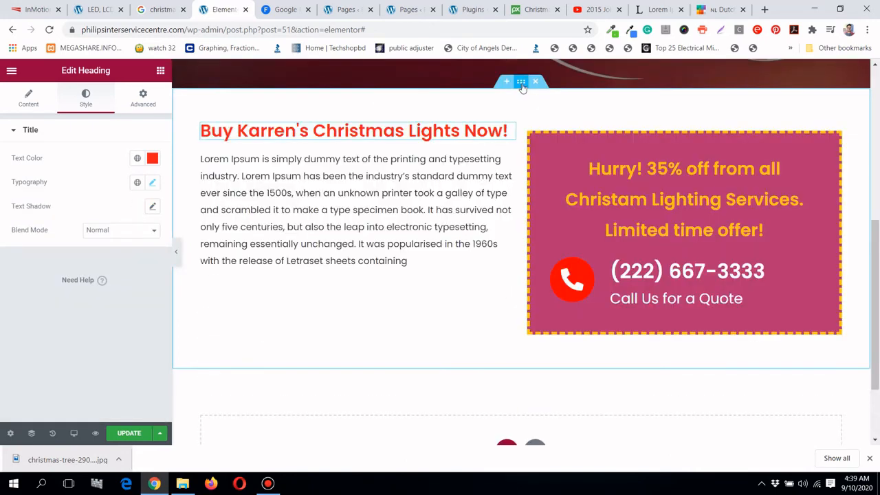
Set the vertical alignment of the section holding the text and offer box to Middle
{"action": "left_click", "coordinate": [515, 83]}
{"action": "left_click", "coordinate": [28, 98]}
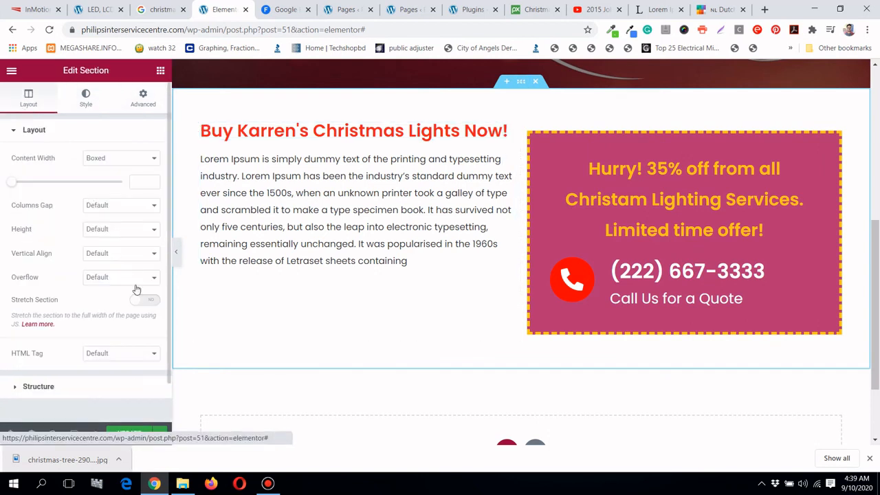
{"action": "left_click", "coordinate": [101, 254]}
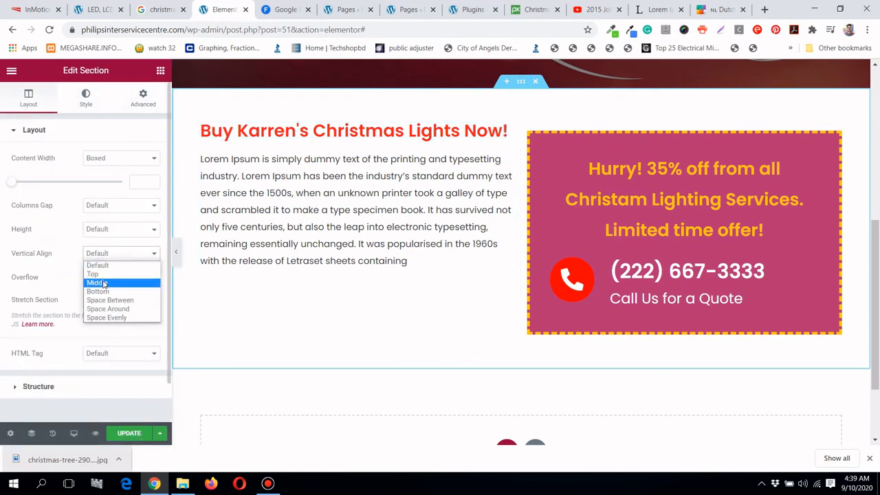
Preview the page without the editing panel, checking the header and the offer section
{"action": "left_click", "coordinate": [176, 251]}
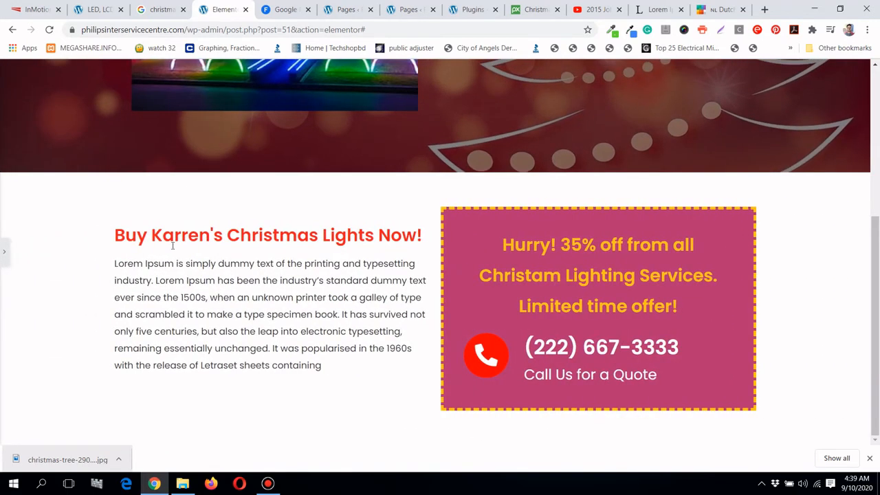
{"action": "scroll", "coordinate": [173, 246], "scroll_direction": "up", "scroll_amount": 5}
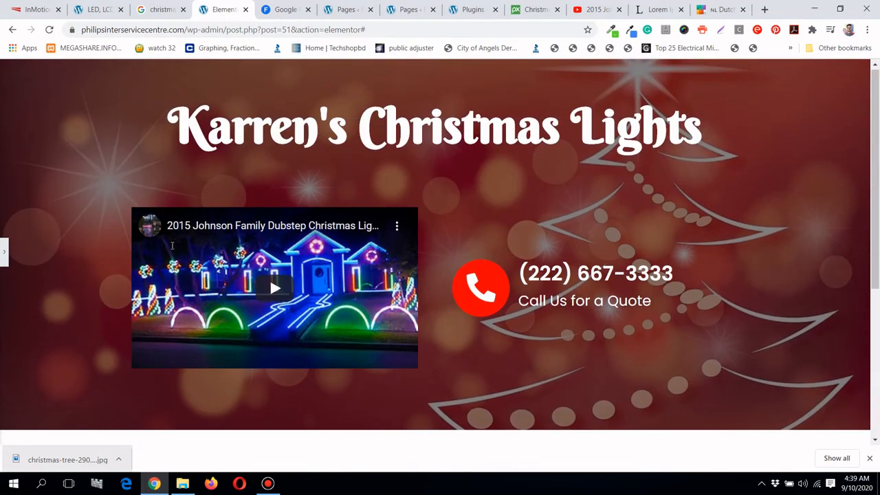
{"action": "scroll", "coordinate": [171, 246], "scroll_direction": "down", "scroll_amount": 2}
{"action": "scroll", "coordinate": [169, 247], "scroll_direction": "up", "scroll_amount": 2}
{"action": "left_click", "coordinate": [3, 254]}
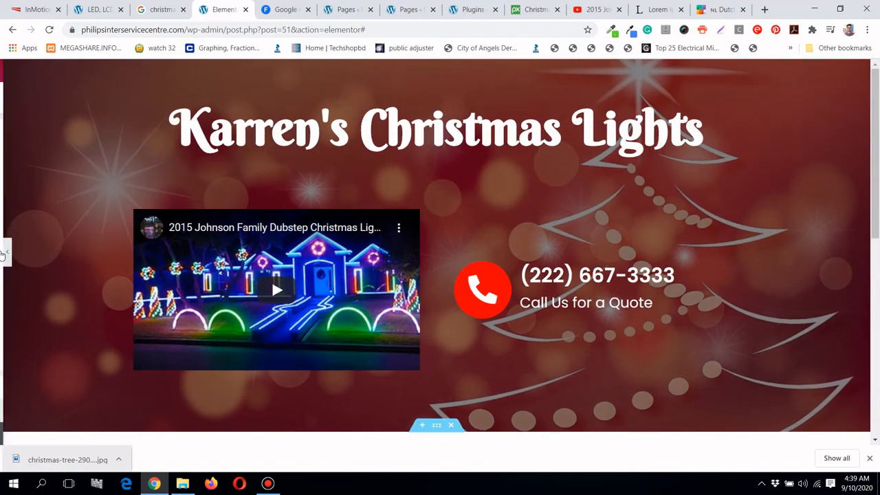
{"action": "left_click", "coordinate": [172, 250]}
{"action": "scroll", "coordinate": [180, 253], "scroll_direction": "down", "scroll_amount": 1}
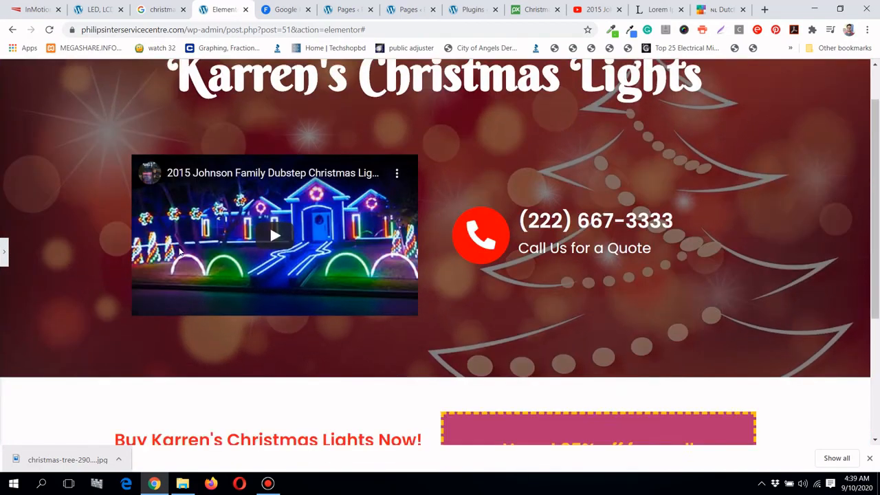
{"action": "scroll", "coordinate": [180, 253], "scroll_direction": "down", "scroll_amount": 3}
{"action": "scroll", "coordinate": [180, 253], "scroll_direction": "up", "scroll_amount": 4}
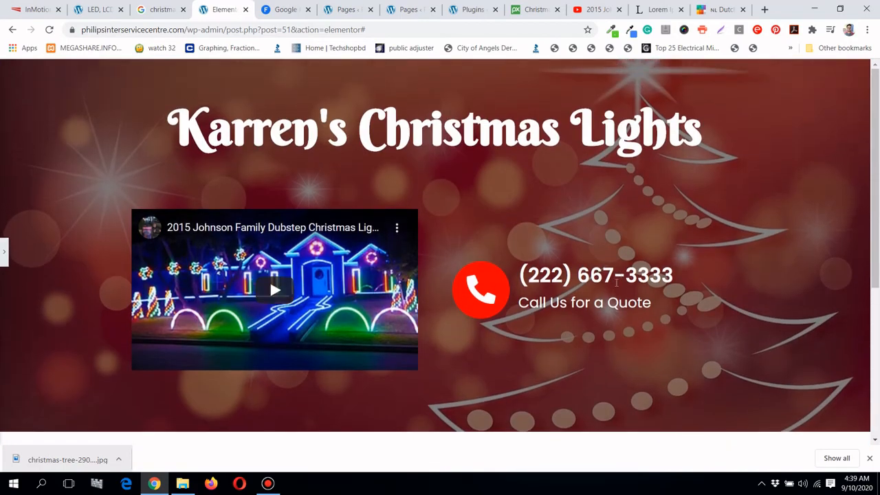
{"action": "scroll", "coordinate": [617, 282], "scroll_direction": "down", "scroll_amount": 4}
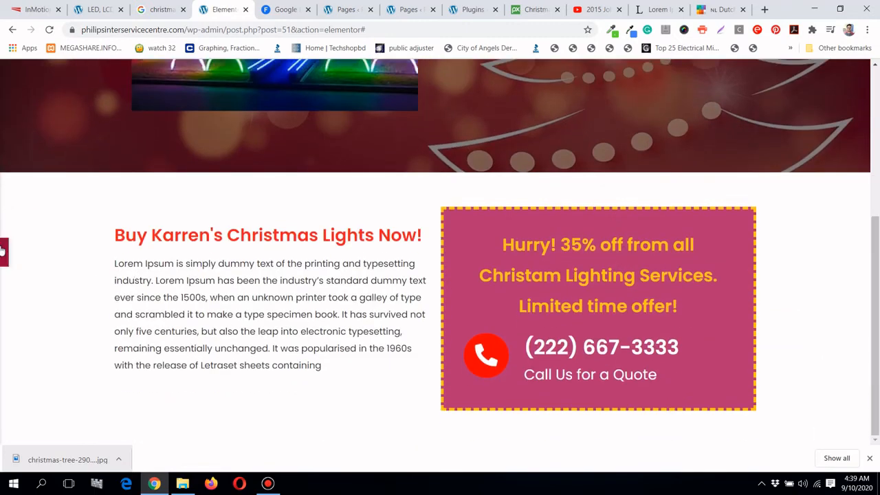
{"action": "left_click", "coordinate": [2, 251]}
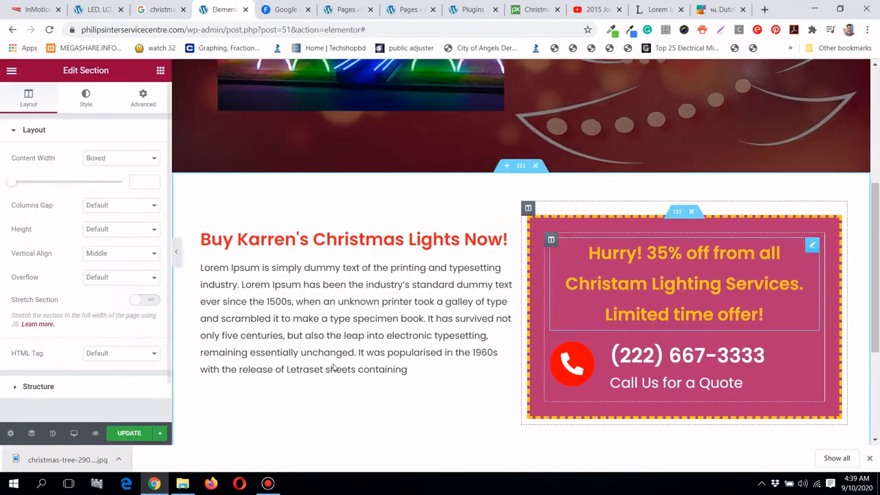
Save the page changes and check the banner beneath the offer section in the reference design
{"action": "left_click", "coordinate": [129, 434]}
{"action": "left_click", "coordinate": [163, 9]}
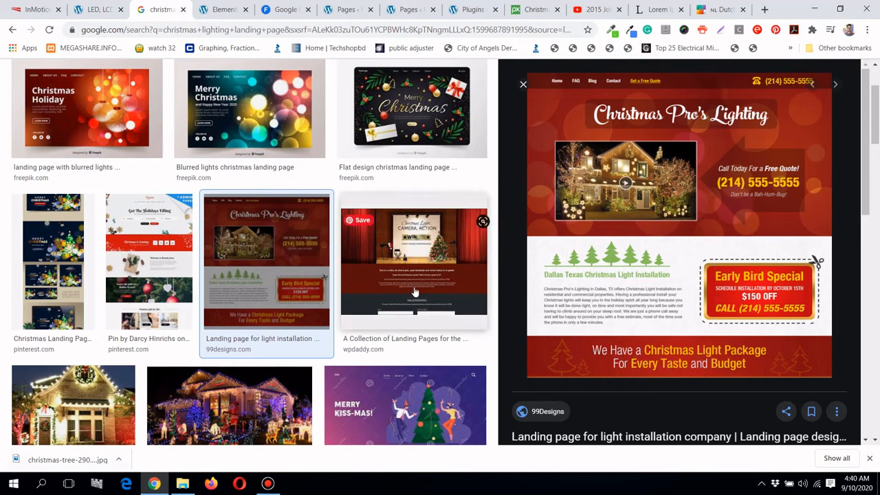
{"action": "left_click", "coordinate": [222, 8]}
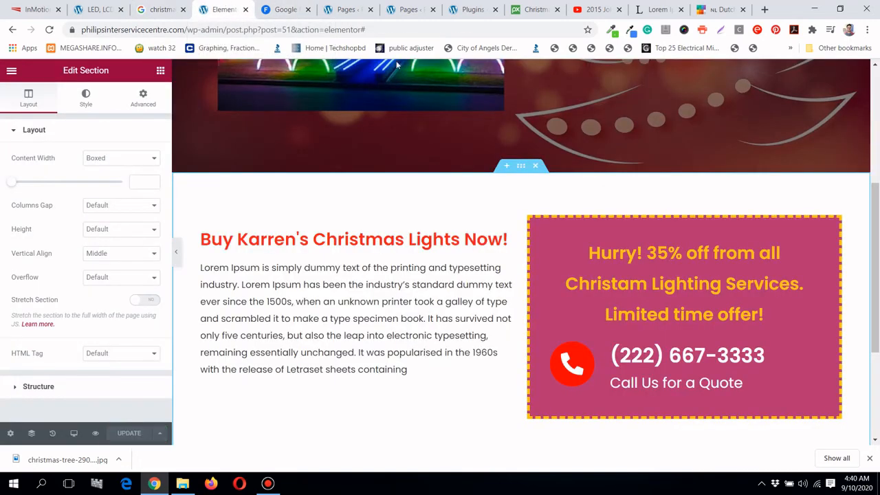
Add a single-column section below the offer section and give it a minimum height of 221 px
{"action": "scroll", "coordinate": [495, 344], "scroll_direction": "down", "scroll_amount": 1}
{"action": "left_click", "coordinate": [507, 346]}
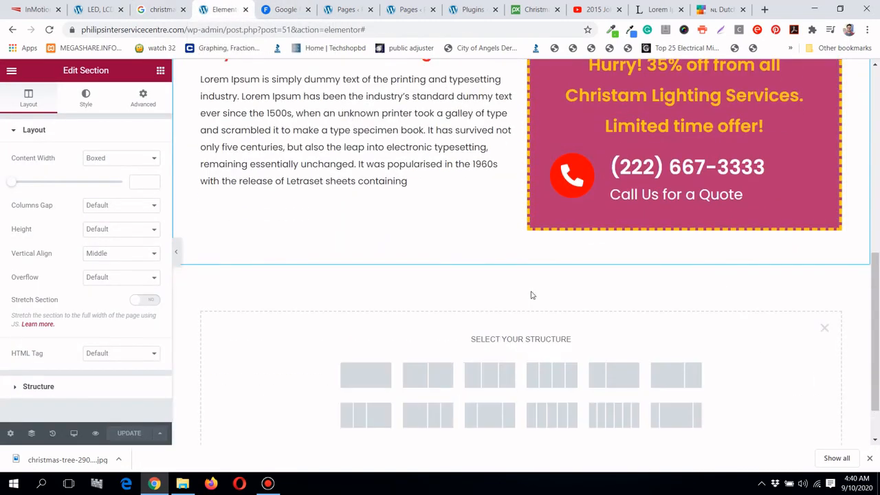
{"action": "left_click", "coordinate": [385, 377]}
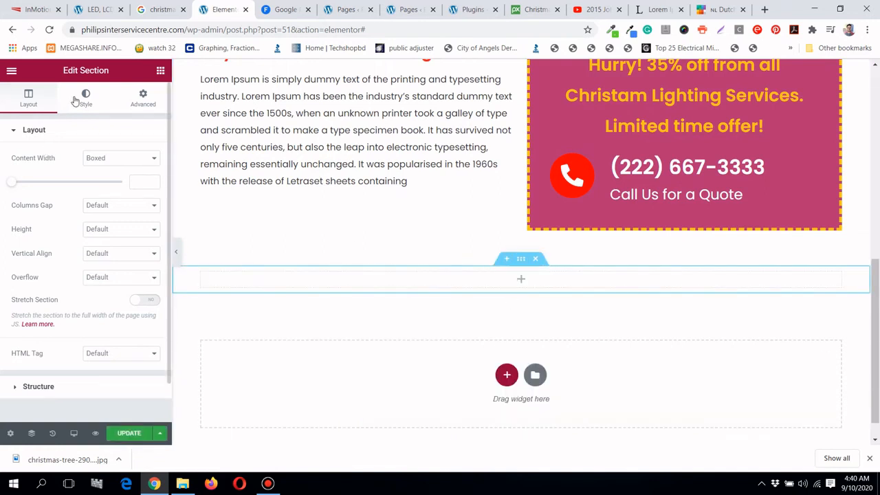
{"action": "left_click", "coordinate": [138, 230]}
{"action": "left_click", "coordinate": [136, 259]}
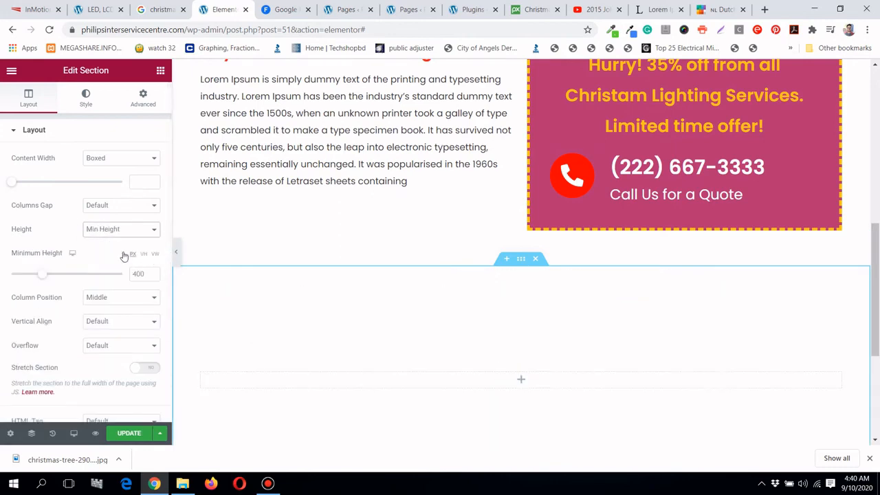
{"action": "left_click_drag", "start_coordinate": [47, 280], "coordinate": [30, 277]}
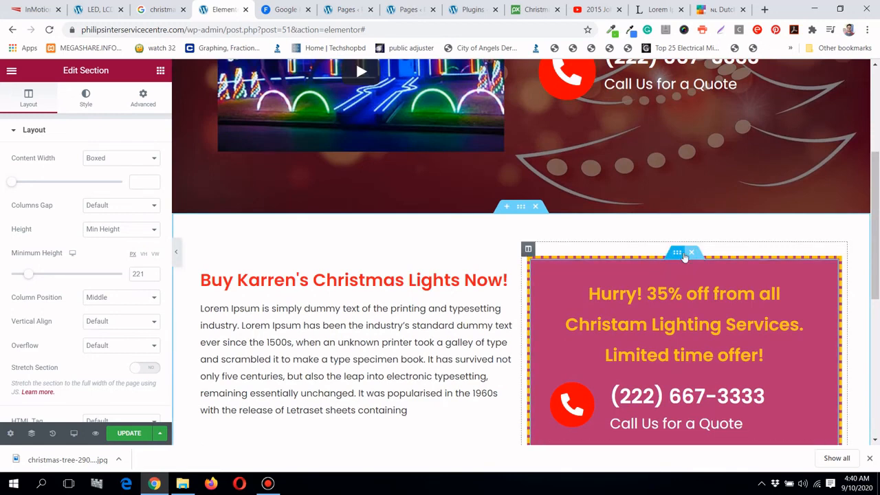
Copy the background color code #B53471 from the offer box's inner section
{"action": "left_click", "coordinate": [528, 248]}
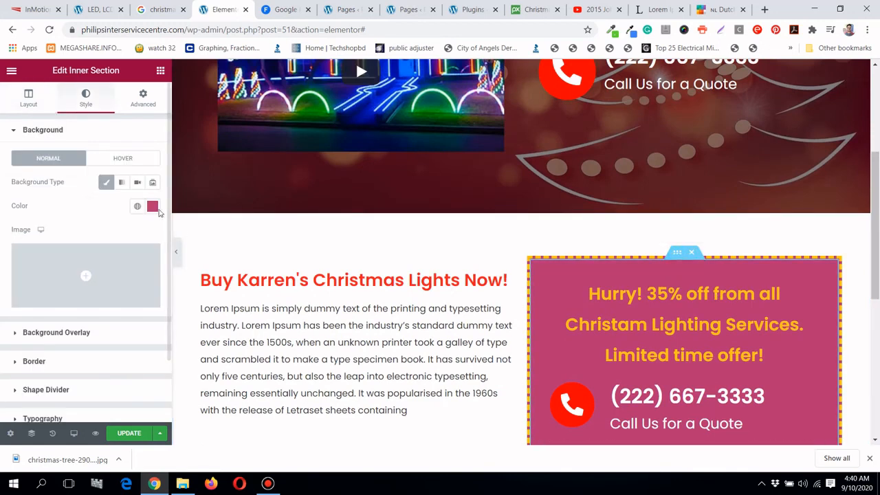
{"action": "left_click", "coordinate": [152, 206]}
{"action": "left_click", "coordinate": [100, 383]}
{"action": "right_click", "coordinate": [100, 383]}
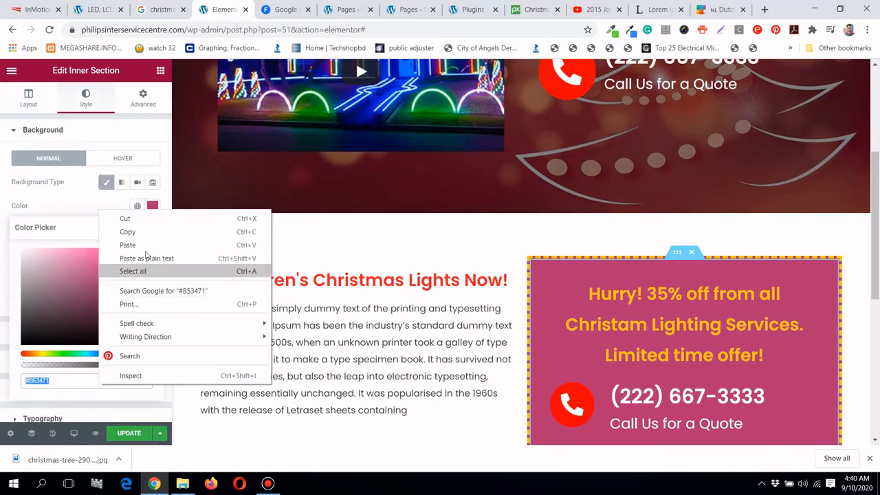
{"action": "left_click", "coordinate": [124, 231]}
{"action": "left_click", "coordinate": [81, 214]}
{"action": "scroll", "coordinate": [460, 269], "scroll_direction": "down", "scroll_amount": 5}
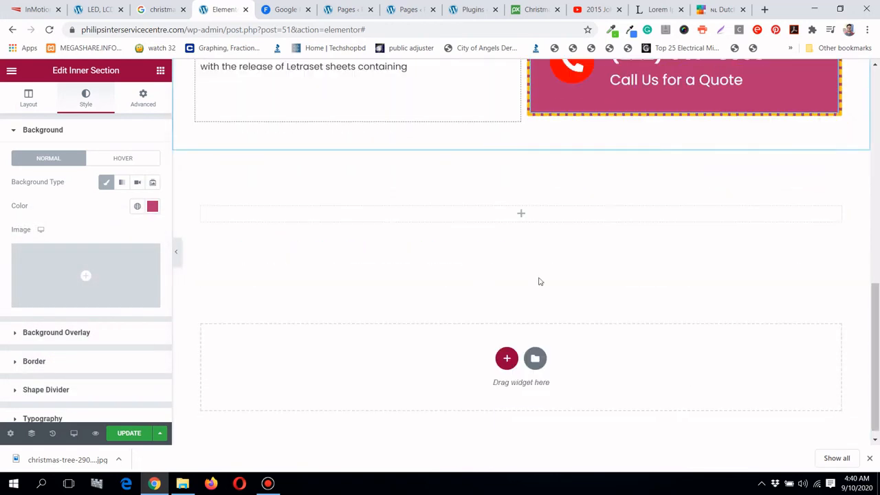
Give the new empty section a classic background with the copied color #B53471
{"action": "left_click", "coordinate": [520, 145]}
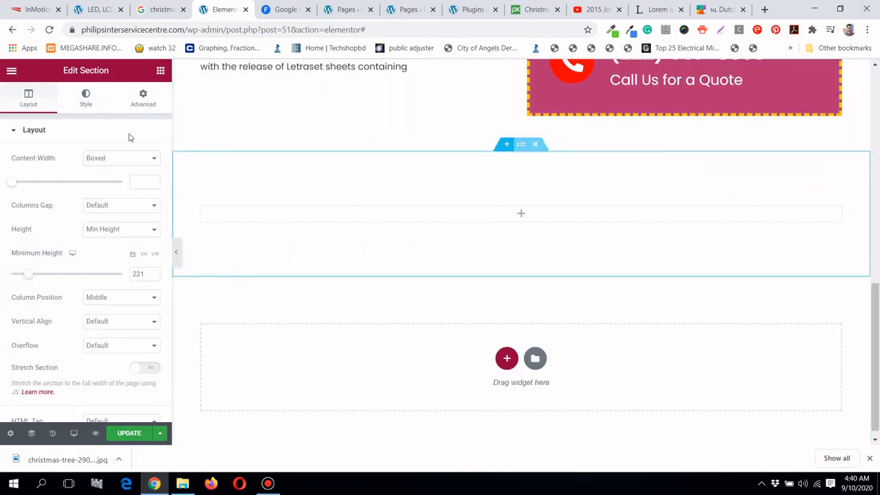
{"action": "left_click", "coordinate": [85, 102]}
{"action": "left_click", "coordinate": [106, 182]}
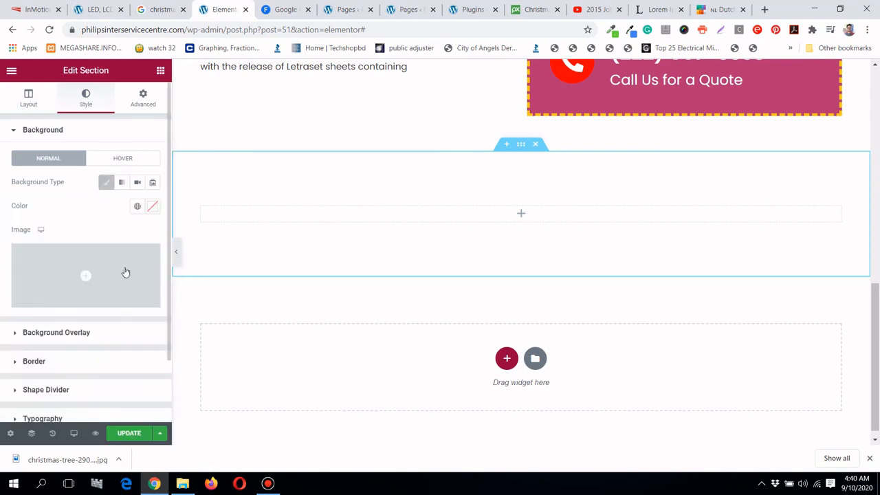
{"action": "left_click", "coordinate": [152, 207]}
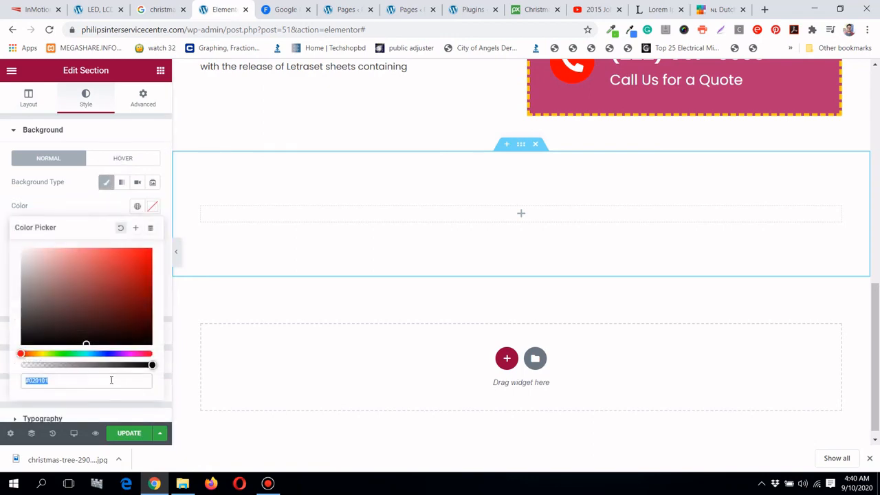
{"action": "right_click", "coordinate": [111, 379]}
{"action": "left_click", "coordinate": [175, 249]}
{"action": "left_click", "coordinate": [77, 199]}
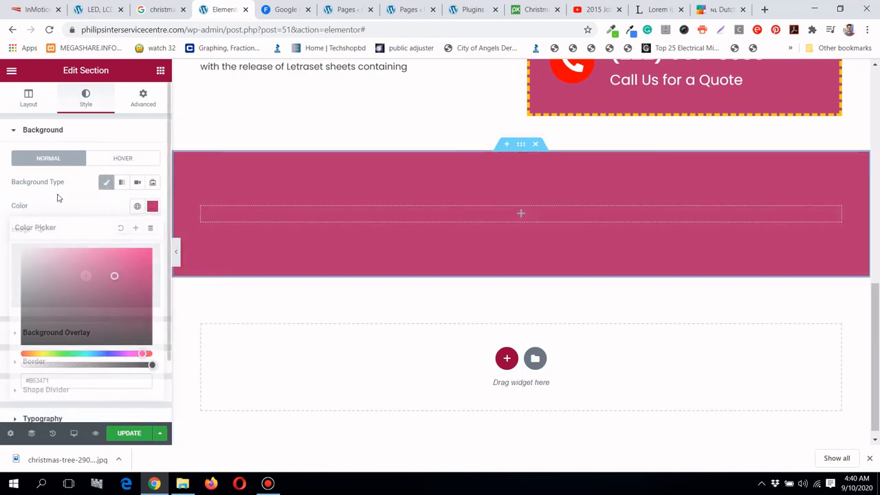
Copy the yellow "Hurry! 35% off" heading from the offer box and paste it into the empty column of the new banner section
{"action": "scroll", "coordinate": [262, 195], "scroll_direction": "up", "scroll_amount": 3}
{"action": "scroll", "coordinate": [462, 222], "scroll_direction": "up", "scroll_amount": 4}
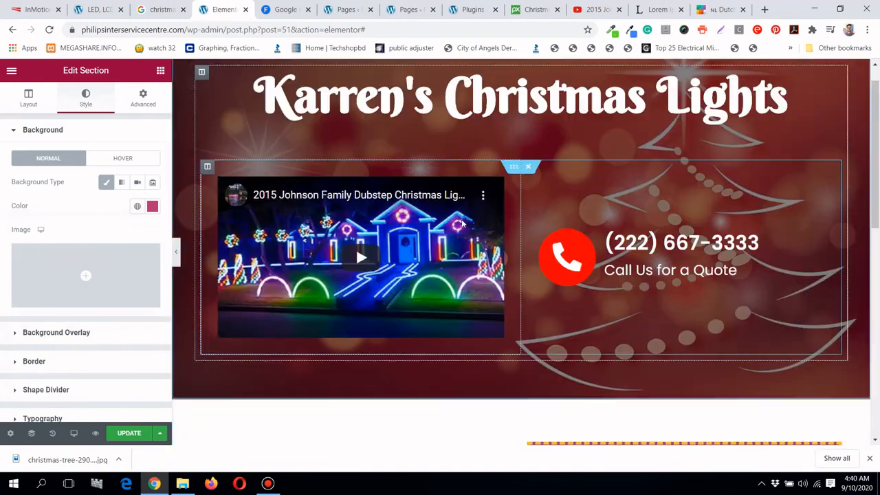
{"action": "scroll", "coordinate": [462, 223], "scroll_direction": "down", "scroll_amount": 6}
{"action": "scroll", "coordinate": [462, 223], "scroll_direction": "up", "scroll_amount": 3}
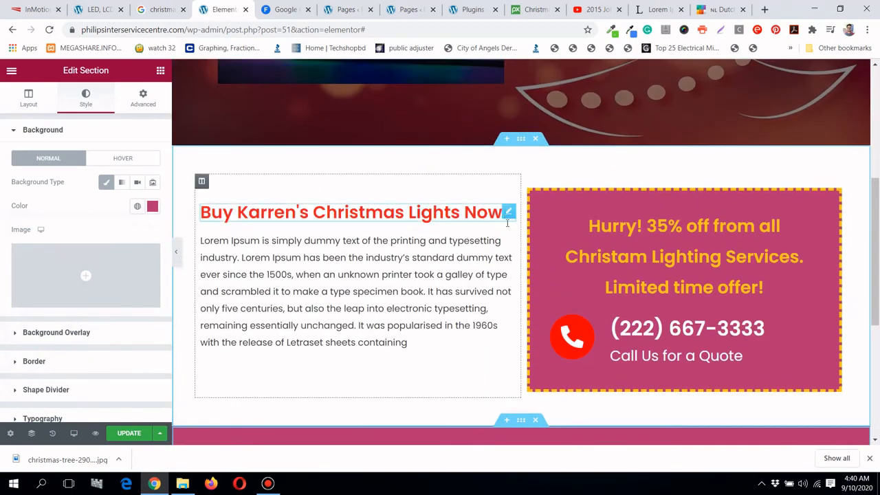
{"action": "right_click", "coordinate": [810, 218]}
{"action": "left_click", "coordinate": [807, 261]}
{"action": "scroll", "coordinate": [808, 256], "scroll_direction": "down", "scroll_amount": 4}
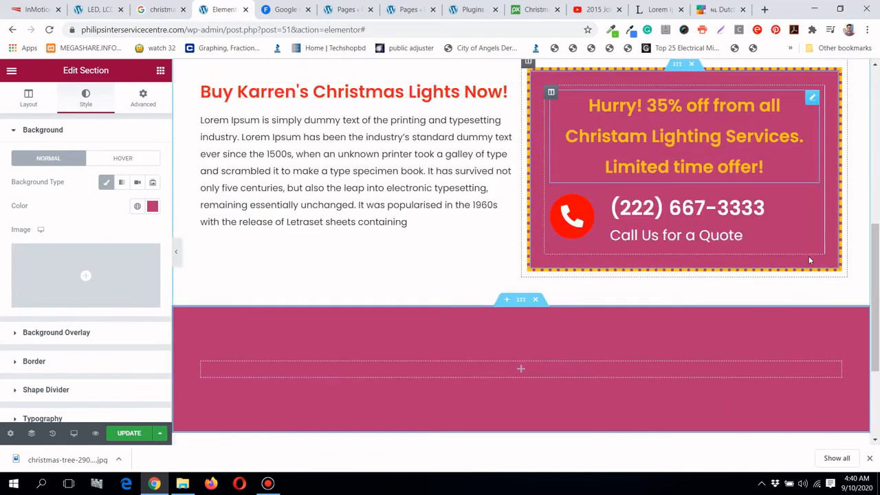
{"action": "right_click", "coordinate": [604, 201]}
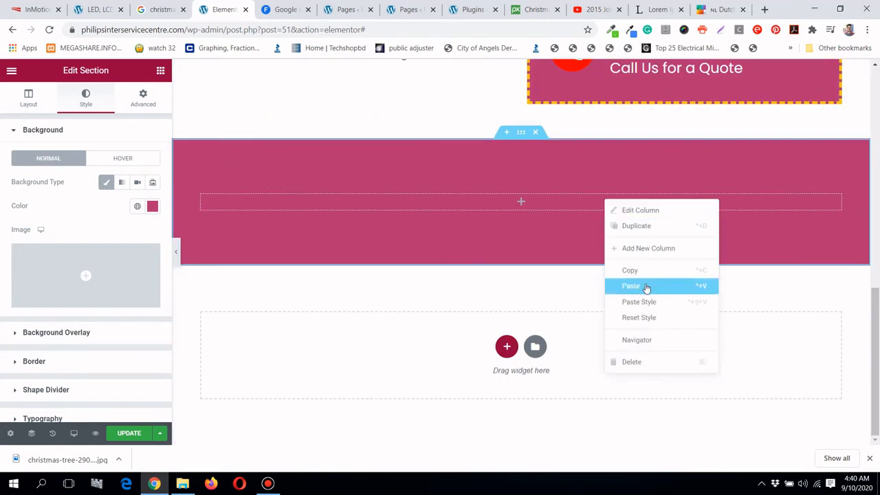
{"action": "left_click", "coordinate": [643, 286]}
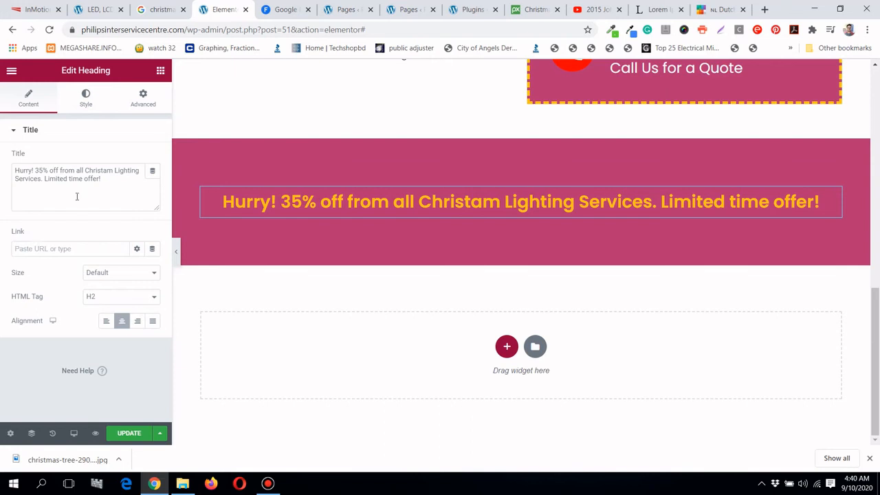
Replace the banner heading's title with "We have got all Sorts christmas lights at affordable prices."
{"action": "left_click", "coordinate": [90, 176]}
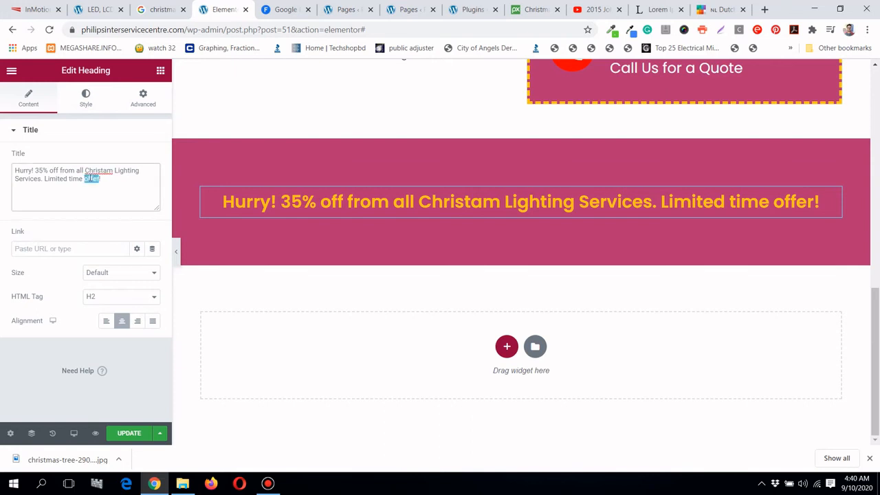
{"action": "key", "text": "ctrl+a"}
{"action": "type", "text": "We ha"}
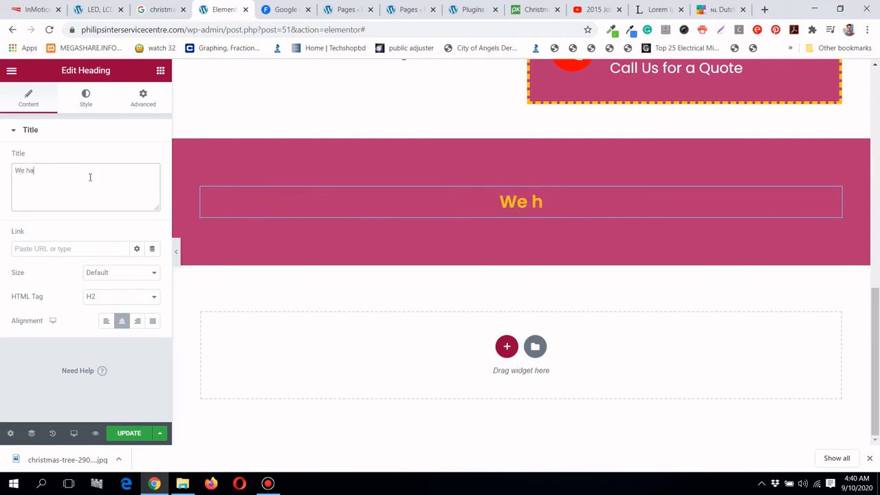
{"action": "type", "text": "ve goot"}
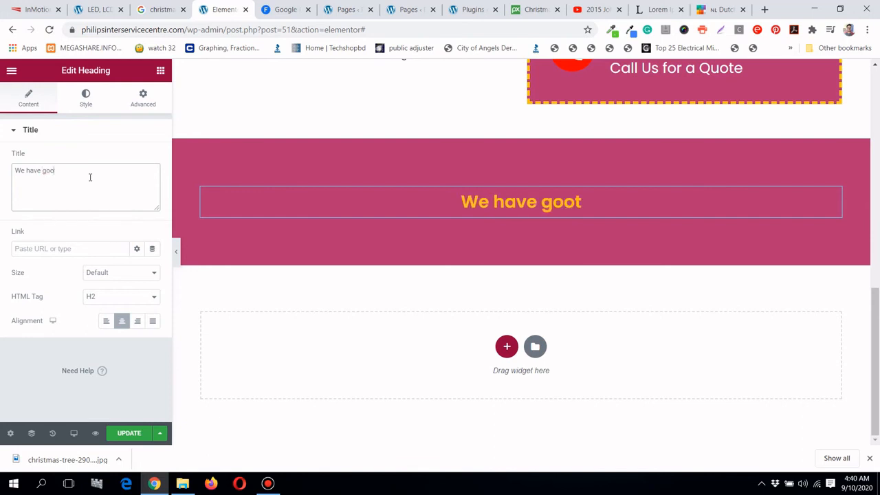
{"action": "type", "text": "t all"}
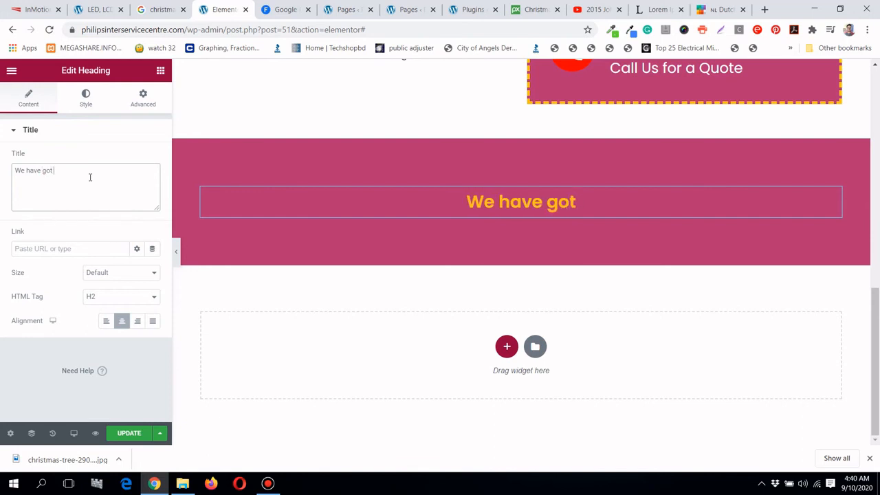
{"action": "type", "text": " S"}
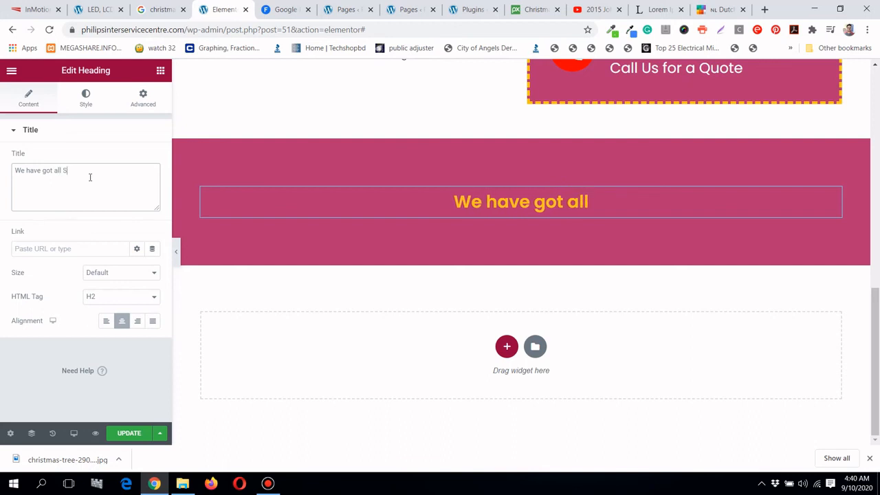
{"action": "type", "text": "orts "}
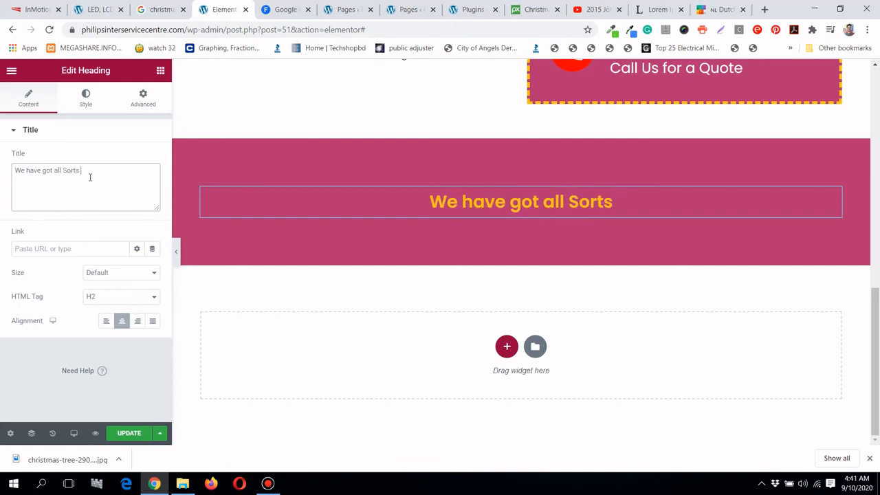
{"action": "type", "text": "chri"}
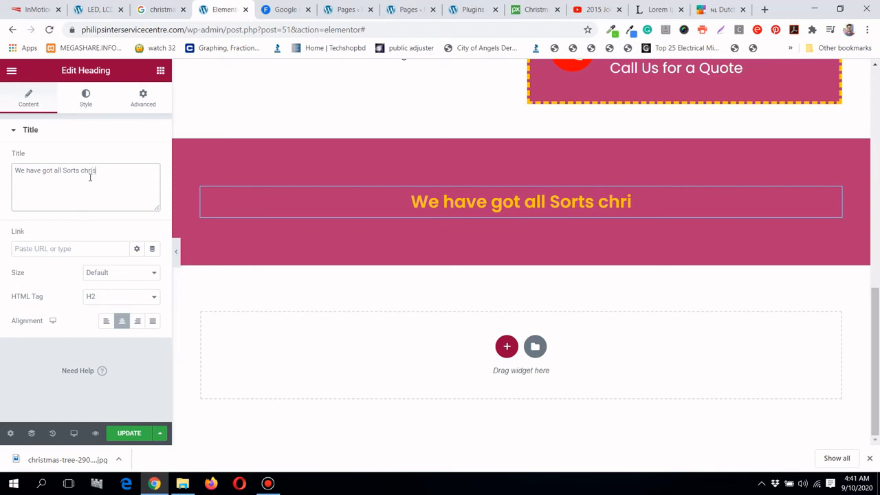
{"action": "type", "text": "s"}
{"action": "key", "text": "BackSpace"}
{"action": "type", "text": "is"}
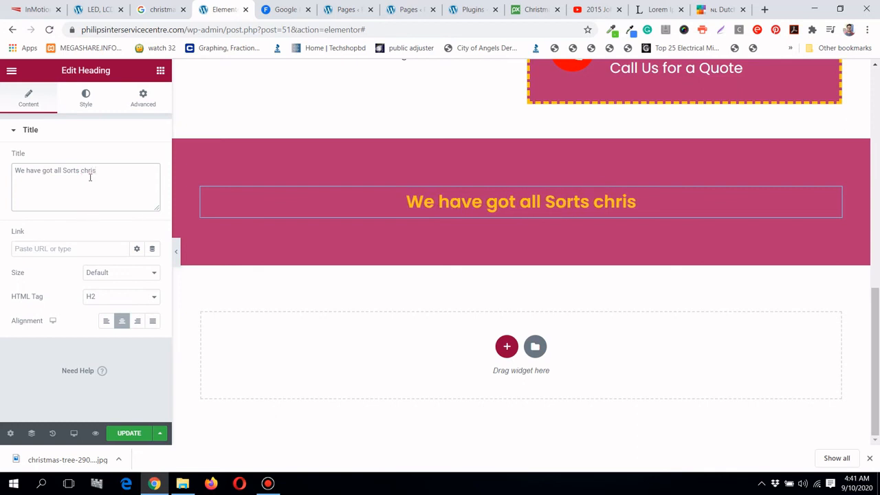
{"action": "type", "text": "tmas l"}
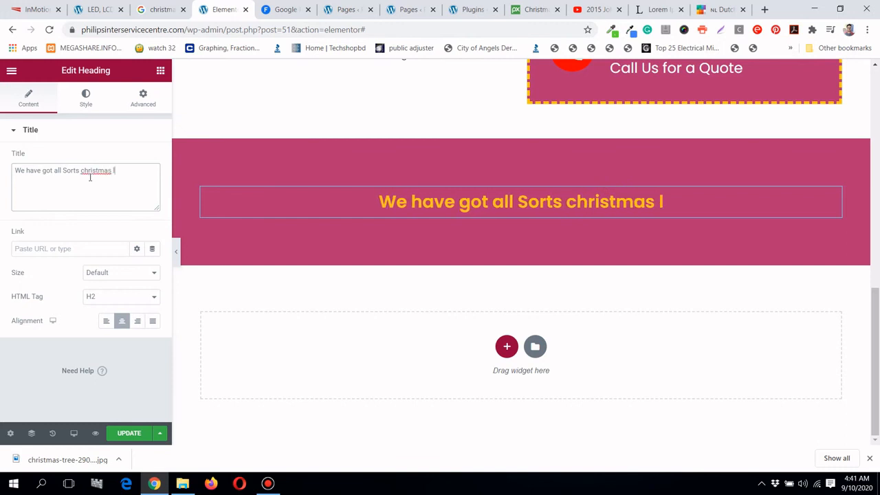
{"action": "type", "text": "ights"}
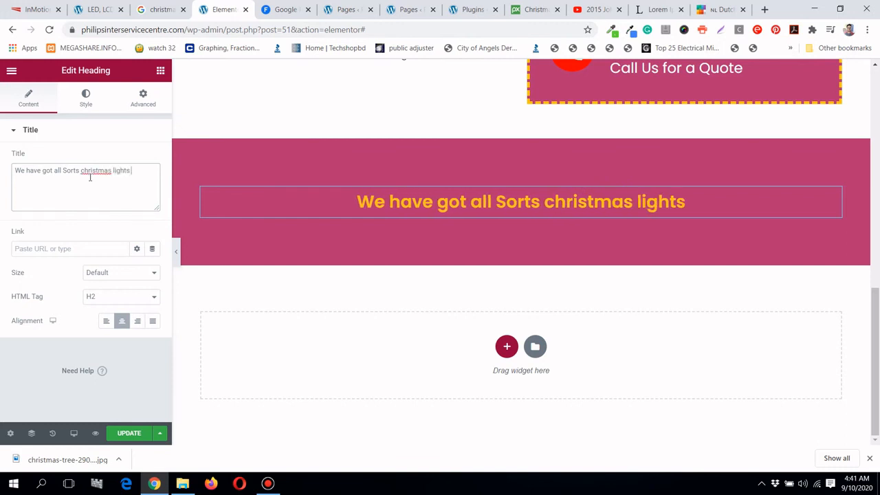
{"action": "type", "text": " at"}
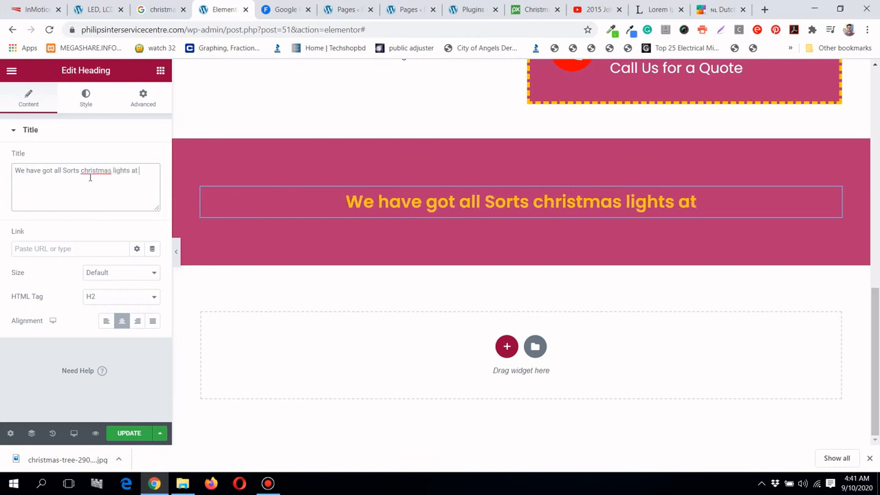
{"action": "type", "text": " aff"}
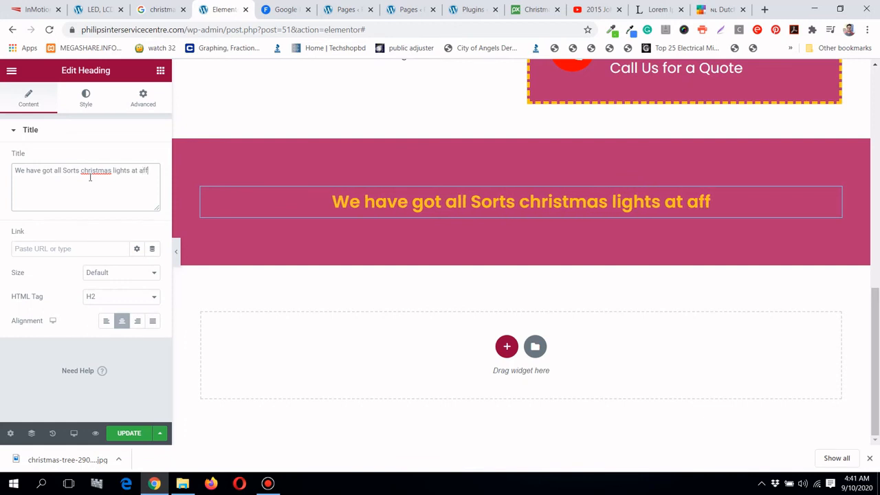
{"action": "type", "text": "ordable"}
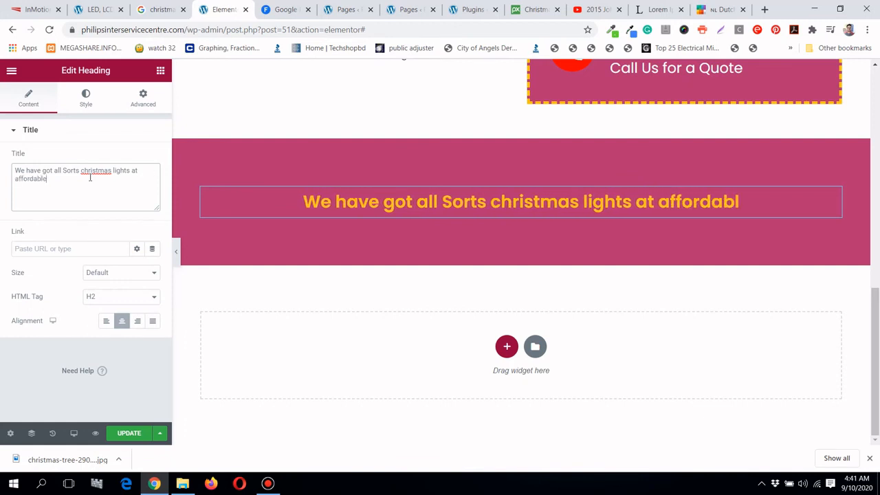
{"action": "type", "text": " prices."}
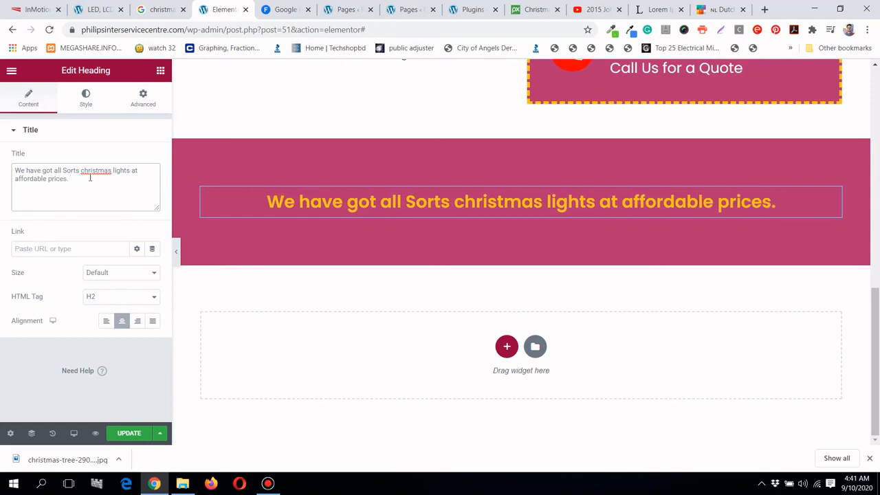
Extend the banner heading's title with the words "Call us now at"
{"action": "type", "text": " C"}
{"action": "scroll", "coordinate": [599, 229], "scroll_direction": "up", "scroll_amount": 4}
{"action": "scroll", "coordinate": [600, 228], "scroll_direction": "down", "scroll_amount": 3}
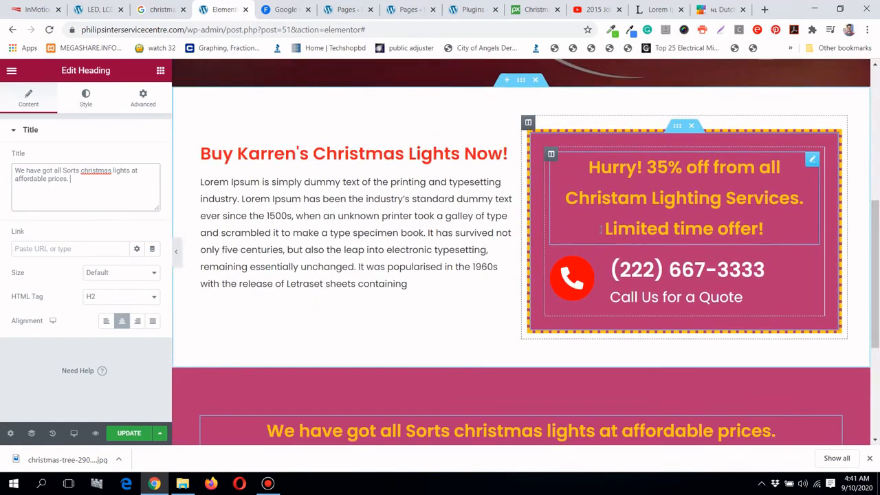
{"action": "scroll", "coordinate": [600, 234], "scroll_direction": "down", "scroll_amount": 1}
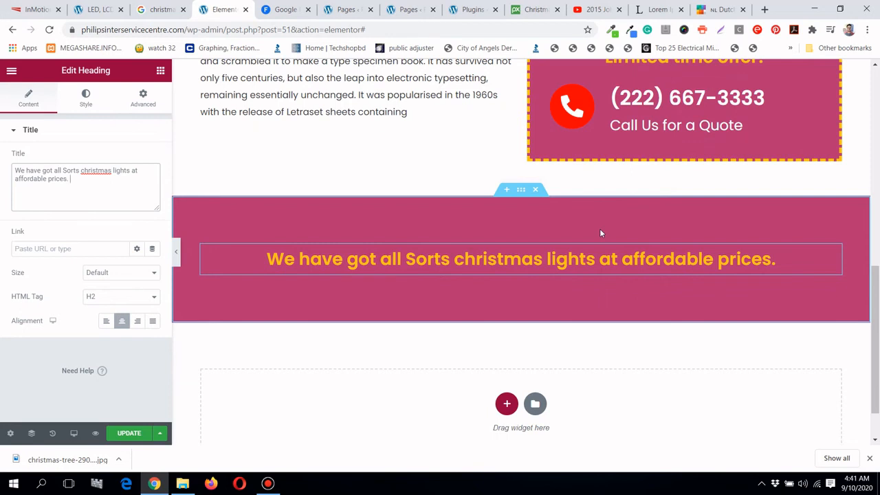
{"action": "type", "text": "Call"}
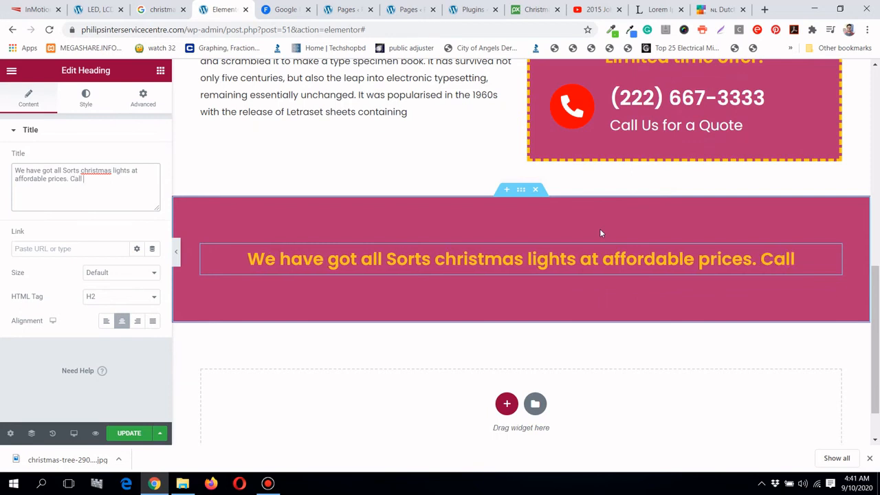
{"action": "type", "text": " us now"}
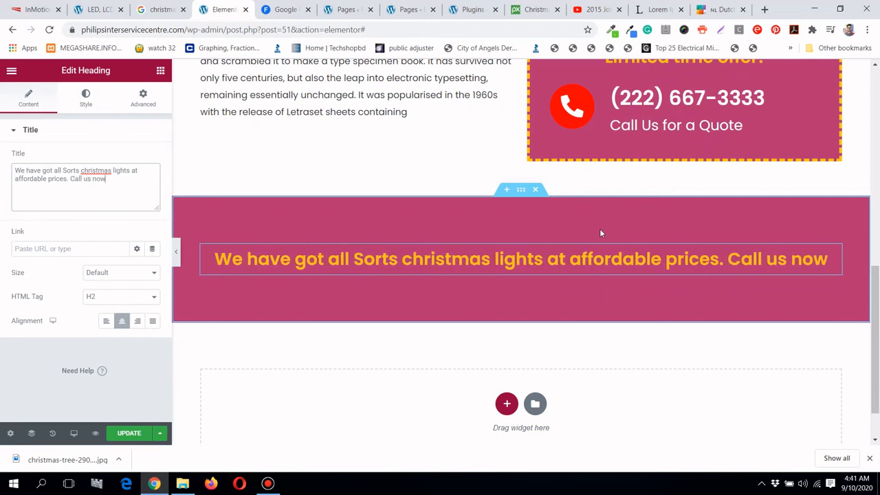
{"action": "type", "text": " to"}
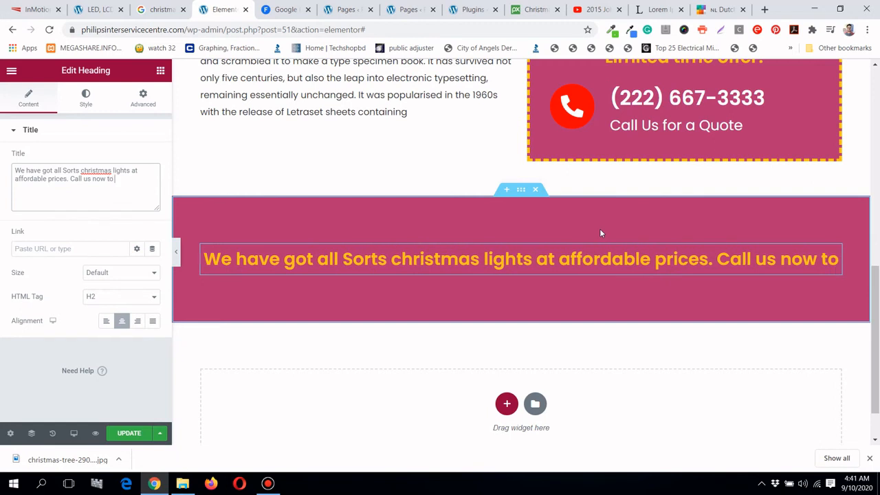
{"action": "type", "text": " get t"}
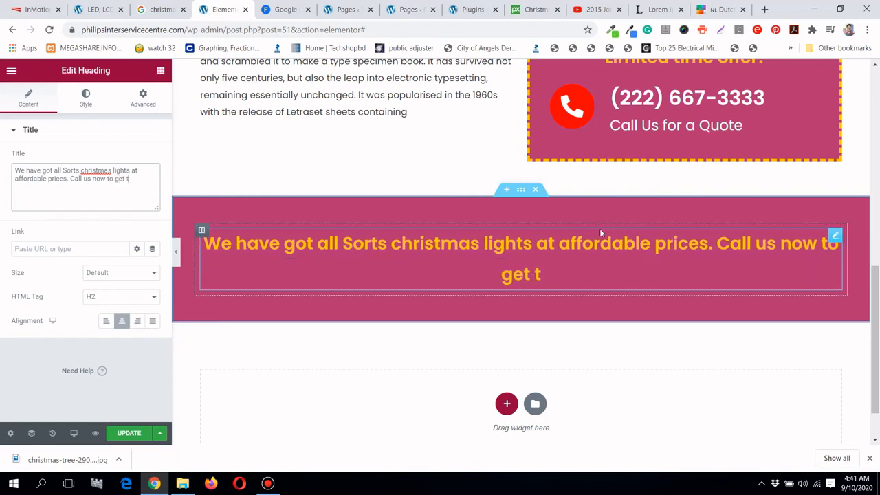
{"action": "key", "text": "BackSpace"}
{"action": "key", "text": "BackSpace"}
{"action": "key", "text": "BackSpace"}
{"action": "key", "text": "BackSpace"}
{"action": "key", "text": "BackSpace"}
{"action": "key", "text": "BackSpace"}
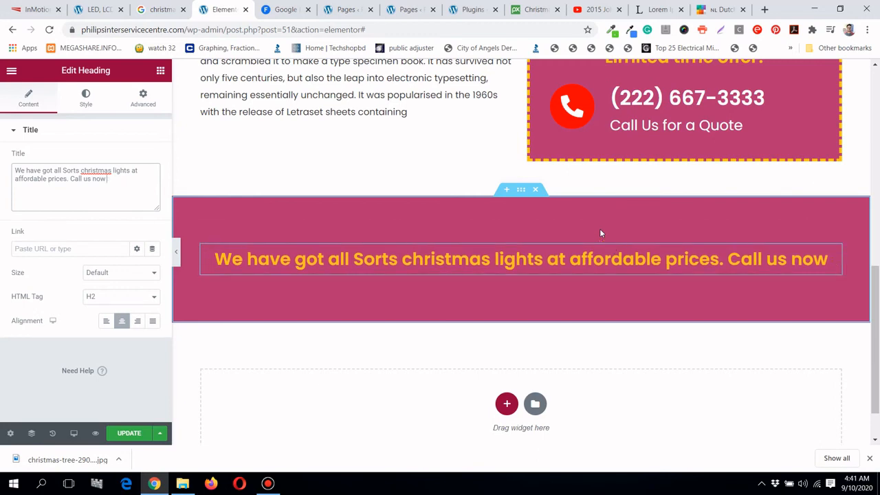
{"action": "type", "text": "at"}
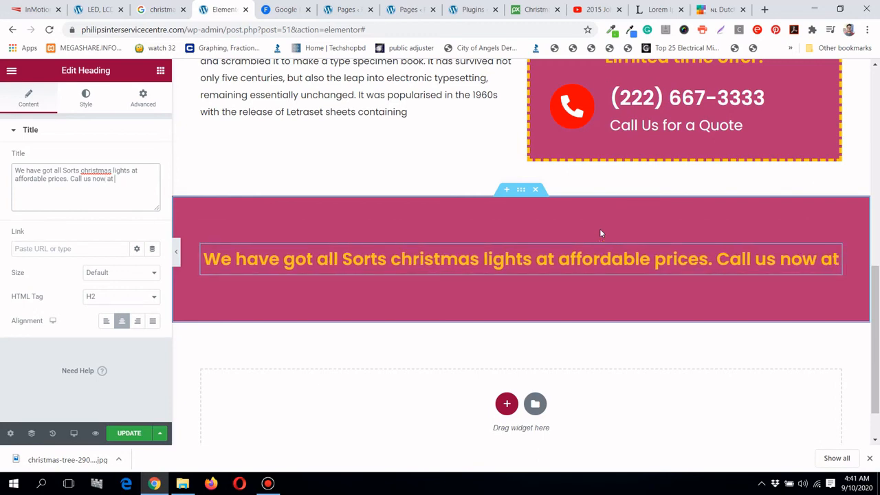
Copy the phone number from the title of the offer box's icon box
{"action": "scroll", "coordinate": [591, 232], "scroll_direction": "up", "scroll_amount": 3}
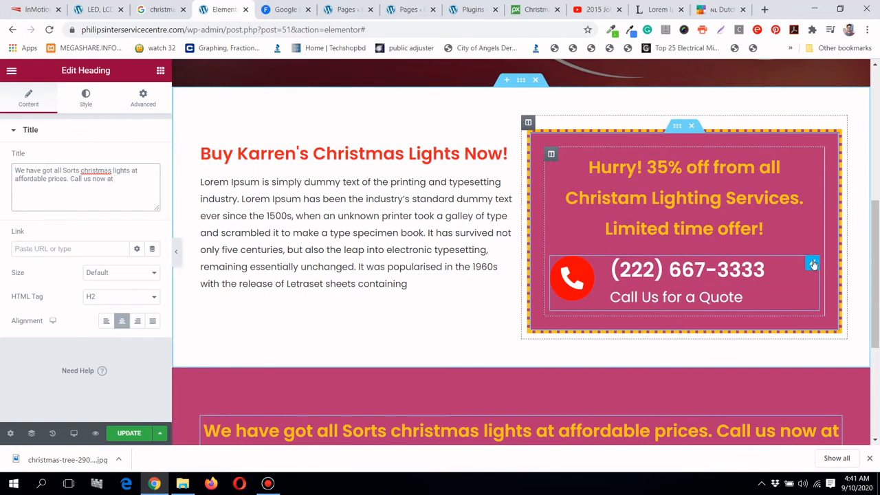
{"action": "left_click", "coordinate": [812, 265]}
{"action": "left_click", "coordinate": [33, 104]}
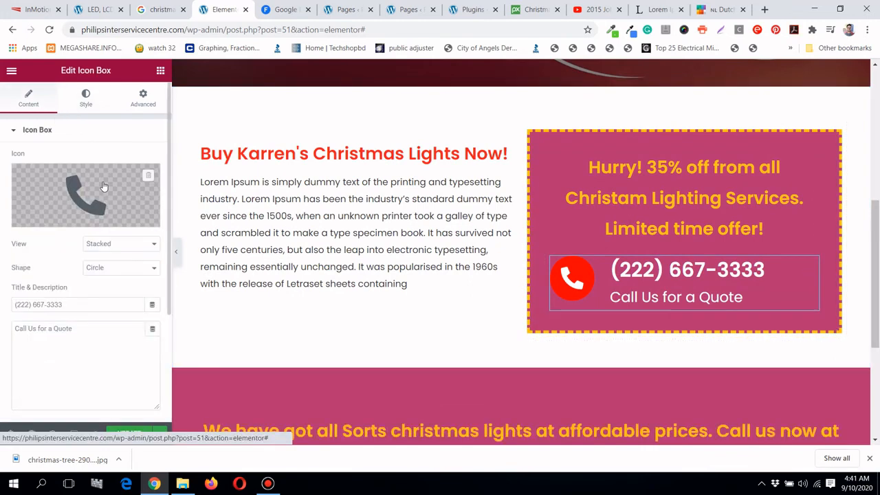
{"action": "triple_click", "coordinate": [95, 302]}
{"action": "key", "text": "ctrl+c"}
{"action": "right_click", "coordinate": [94, 304]}
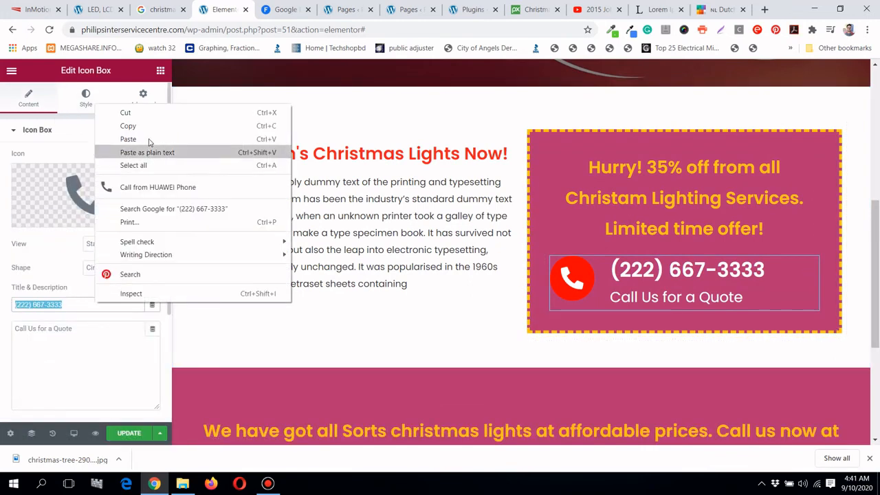
{"action": "left_click", "coordinate": [128, 125]}
{"action": "left_click", "coordinate": [79, 131]}
{"action": "scroll", "coordinate": [581, 177], "scroll_direction": "down", "scroll_amount": 3}
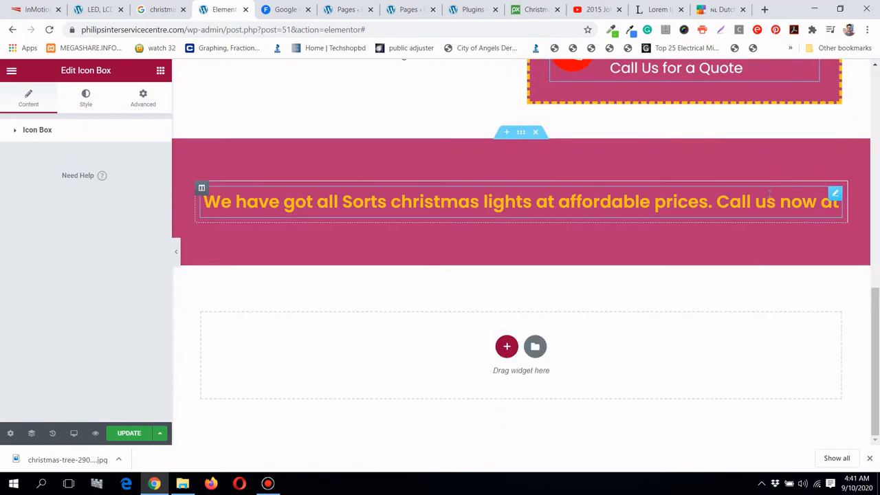
Paste the copied phone number at the end of the banner heading's title
{"action": "left_click", "coordinate": [835, 195]}
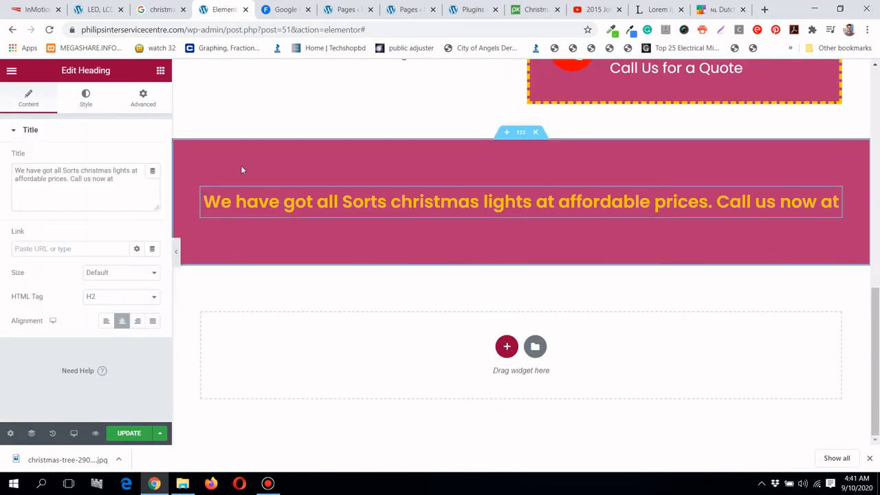
{"action": "left_click", "coordinate": [122, 180]}
{"action": "right_click", "coordinate": [121, 181]}
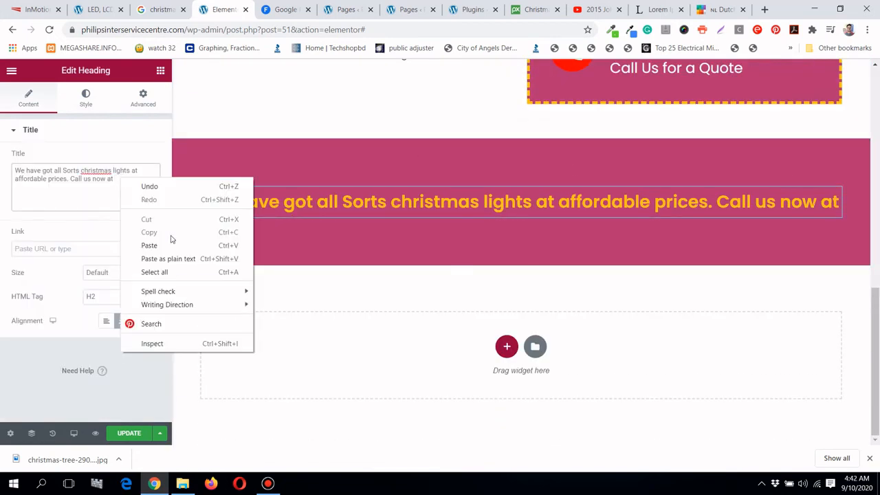
{"action": "left_click", "coordinate": [170, 255]}
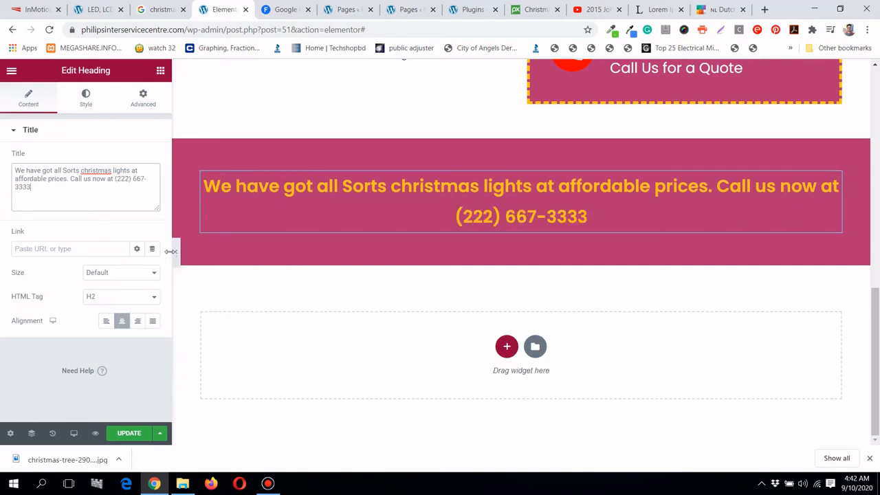
Complete the banner heading's title after the phone number with "to get 35% off."
{"action": "type", "text": "to get"}
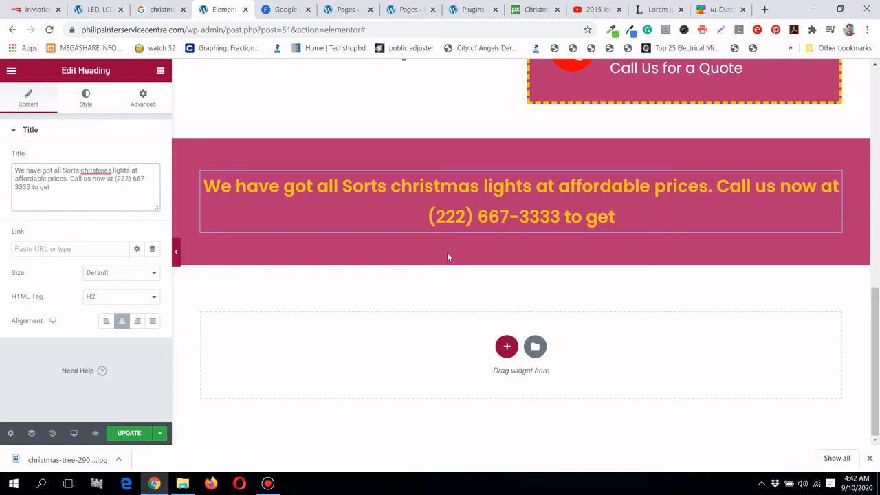
{"action": "scroll", "coordinate": [467, 251], "scroll_direction": "up", "scroll_amount": 3}
{"action": "scroll", "coordinate": [485, 250], "scroll_direction": "down", "scroll_amount": 3}
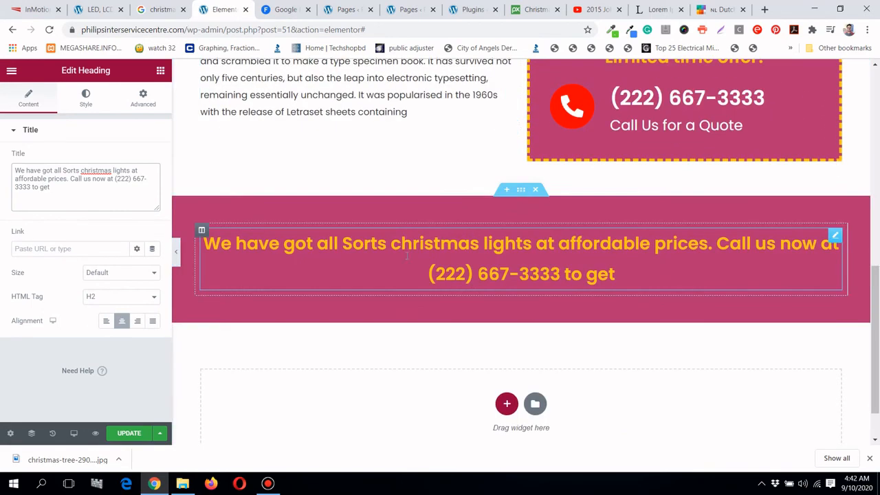
{"action": "type", "text": "3"}
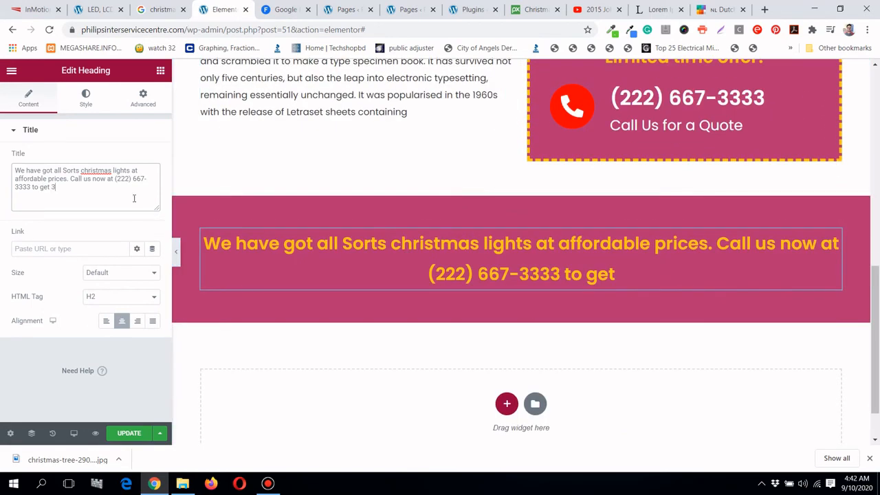
{"action": "type", "text": "5"}
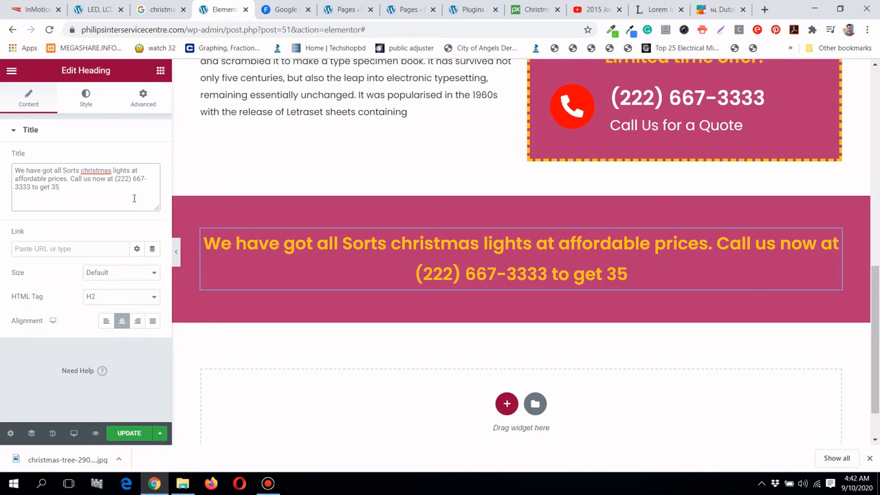
{"action": "type", "text": "% off"}
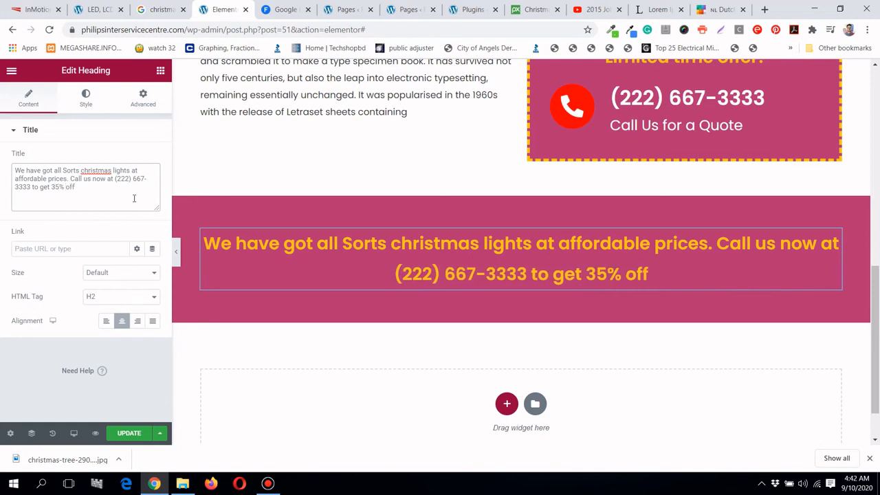
{"action": "type", "text": "."}
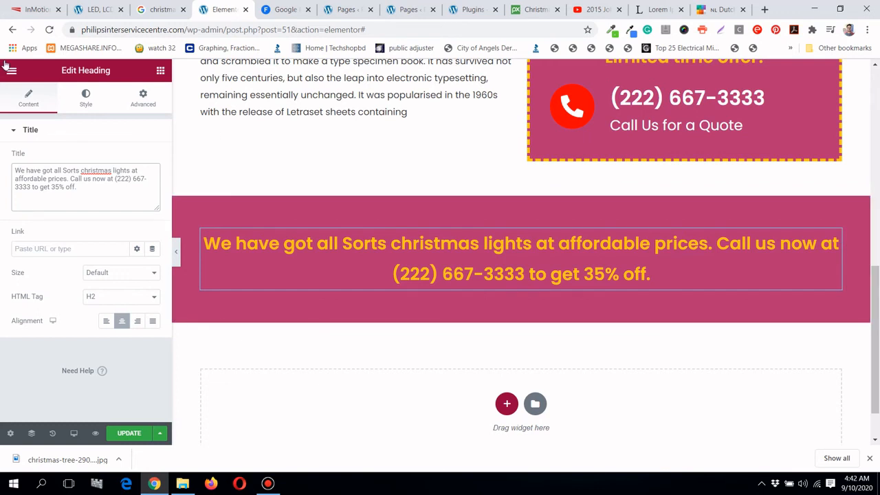
Set the banner heading's text transform to Capitalize and check the page with the editing panel hidden
{"action": "left_click", "coordinate": [98, 93]}
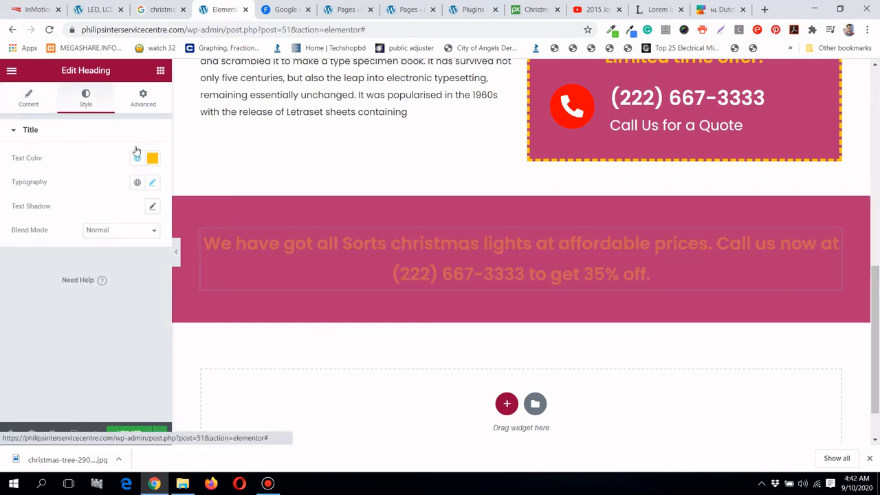
{"action": "left_click", "coordinate": [154, 184]}
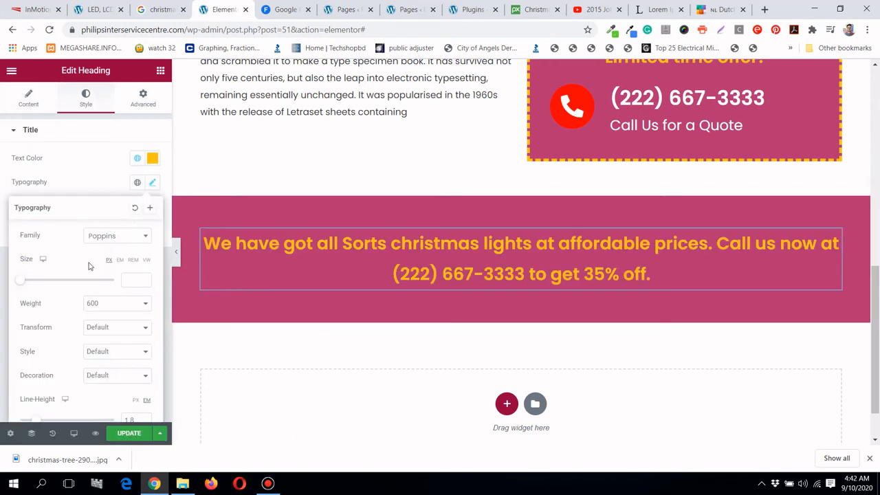
{"action": "left_click", "coordinate": [111, 329]}
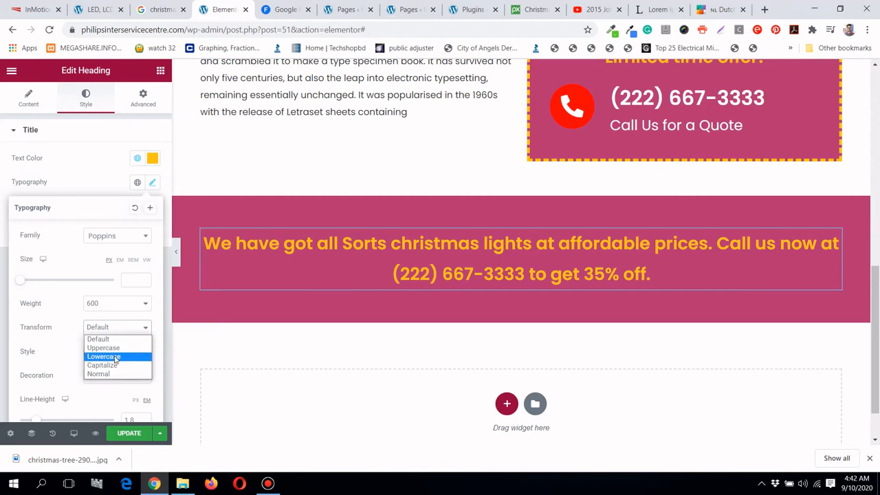
{"action": "left_click", "coordinate": [116, 364]}
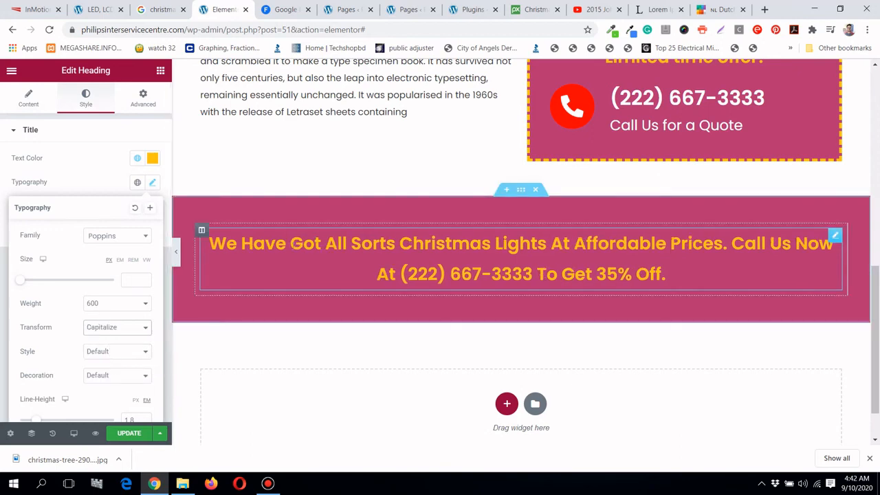
{"action": "left_click", "coordinate": [176, 251]}
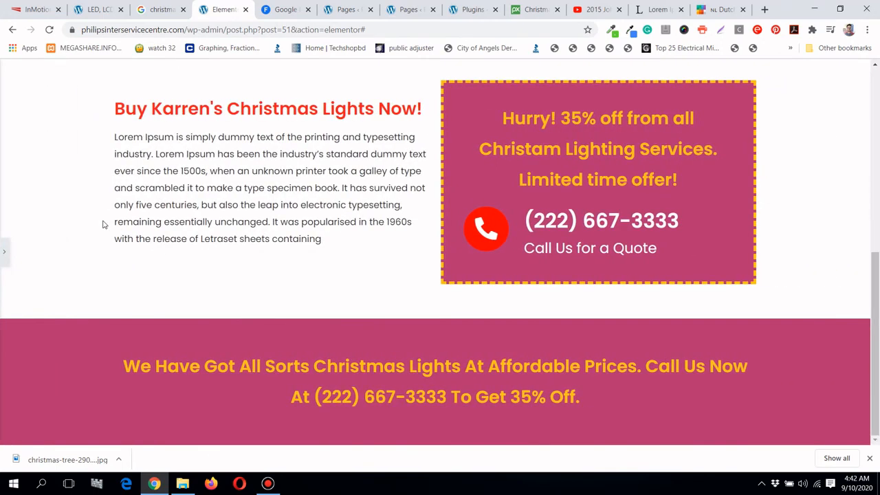
{"action": "scroll", "coordinate": [104, 231], "scroll_direction": "up", "scroll_amount": 6}
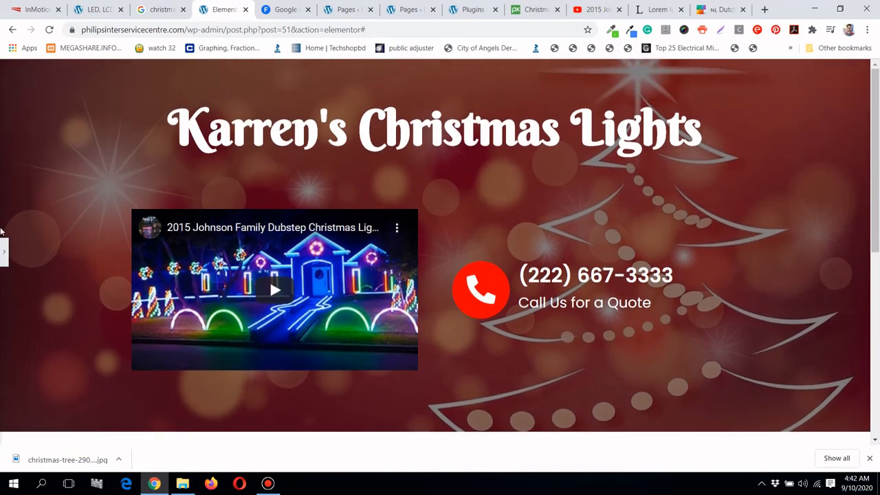
Widen the video column in the hero section by shifting the divider toward the phone icon box, and dismiss the browser's downloads bar
{"action": "left_click", "coordinate": [3, 252]}
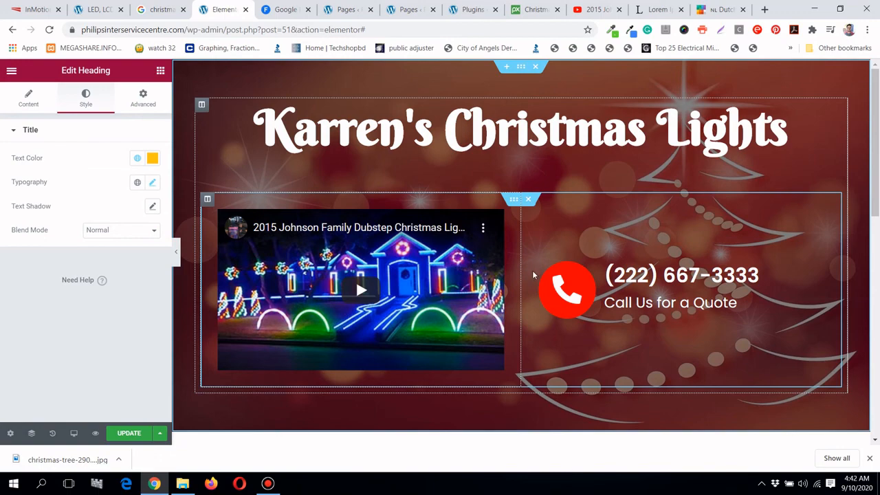
{"action": "left_click_drag", "start_coordinate": [532, 275], "coordinate": [586, 279]}
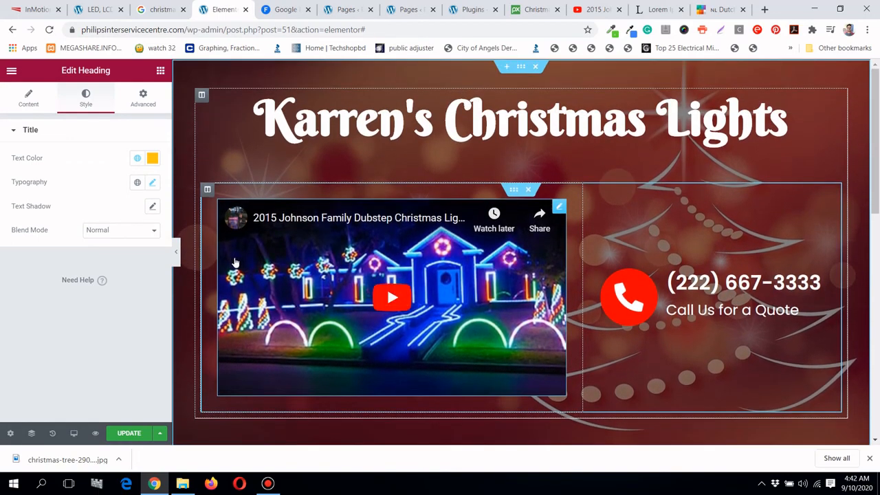
{"action": "left_click", "coordinate": [176, 252]}
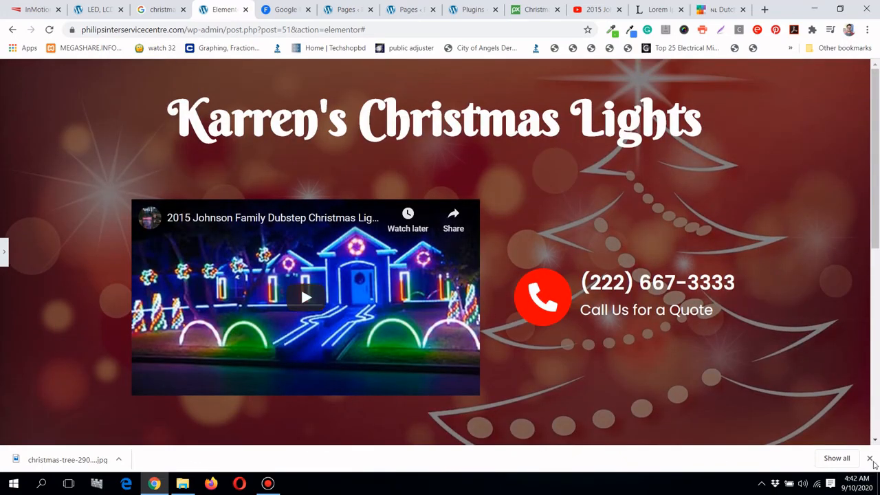
{"action": "left_click", "coordinate": [869, 458]}
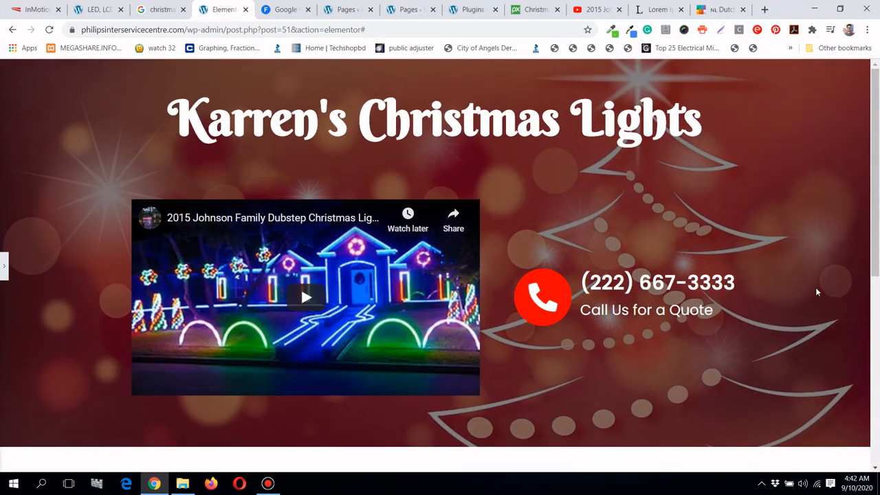
Change the primary color of the hero section's phone icon box to the saved yellow global color
{"action": "left_click", "coordinate": [3, 265]}
{"action": "scroll", "coordinate": [717, 332], "scroll_direction": "down", "scroll_amount": 5}
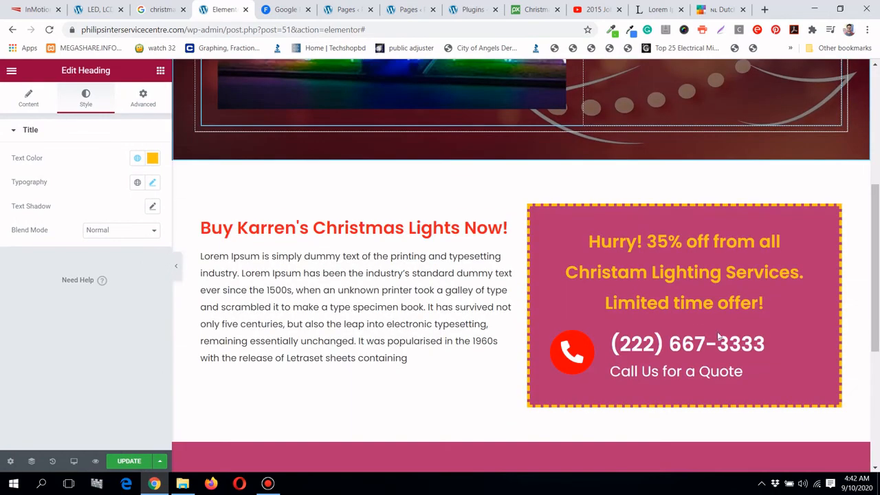
{"action": "scroll", "coordinate": [813, 227], "scroll_direction": "up", "scroll_amount": 4}
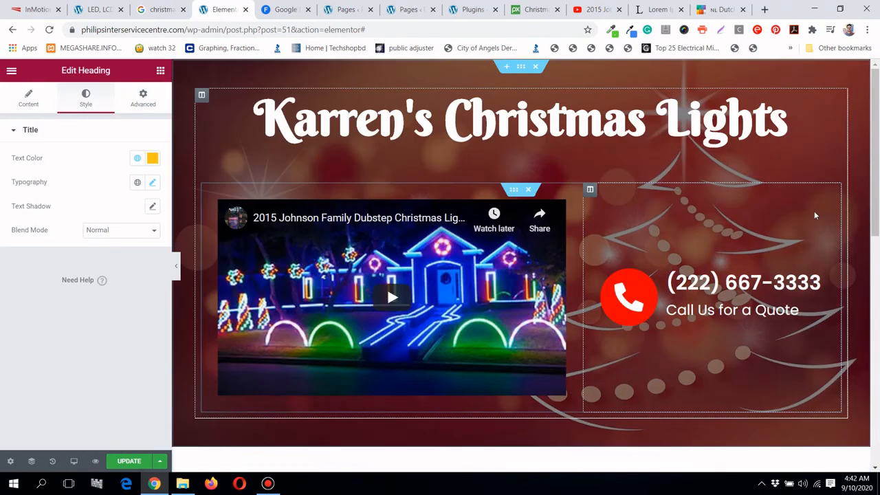
{"action": "left_click", "coordinate": [823, 282]}
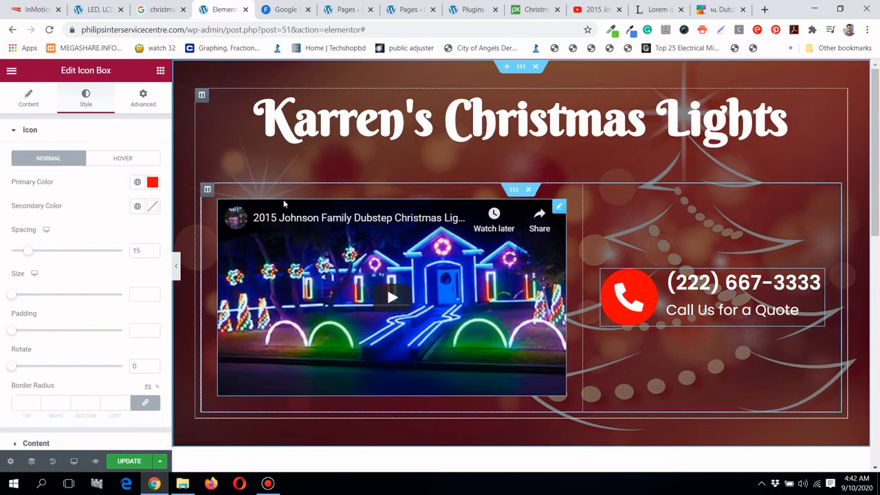
{"action": "left_click", "coordinate": [152, 182]}
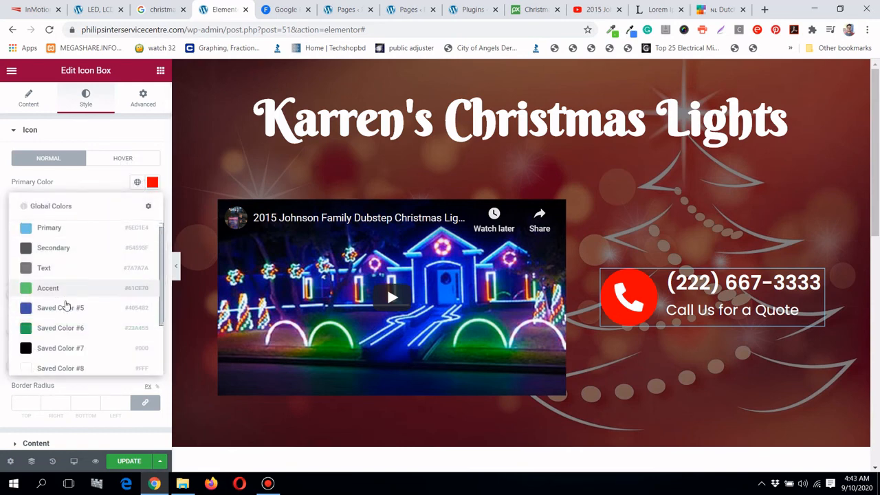
{"action": "scroll", "coordinate": [65, 304], "scroll_direction": "down", "scroll_amount": 2}
{"action": "left_click", "coordinate": [79, 356]}
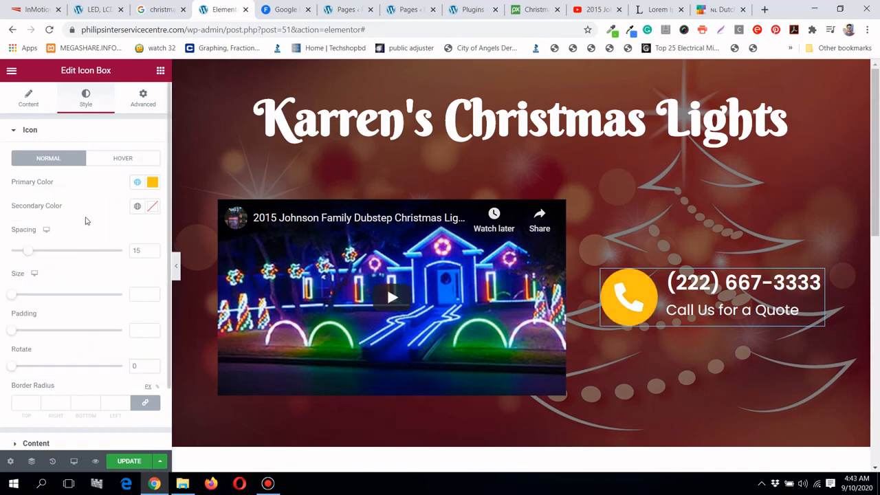
Review the whole page from the hero section to the banner with the editing panel hidden
{"action": "left_click", "coordinate": [177, 268]}
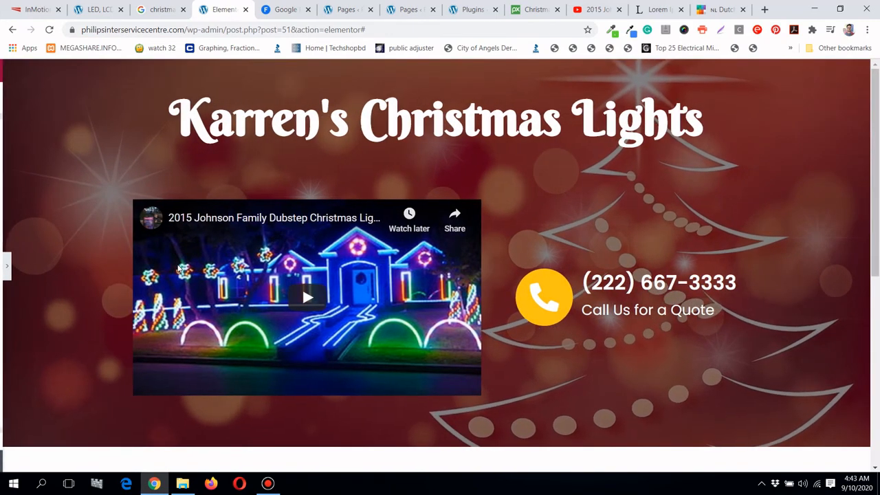
{"action": "scroll", "coordinate": [177, 268], "scroll_direction": "down", "scroll_amount": 5}
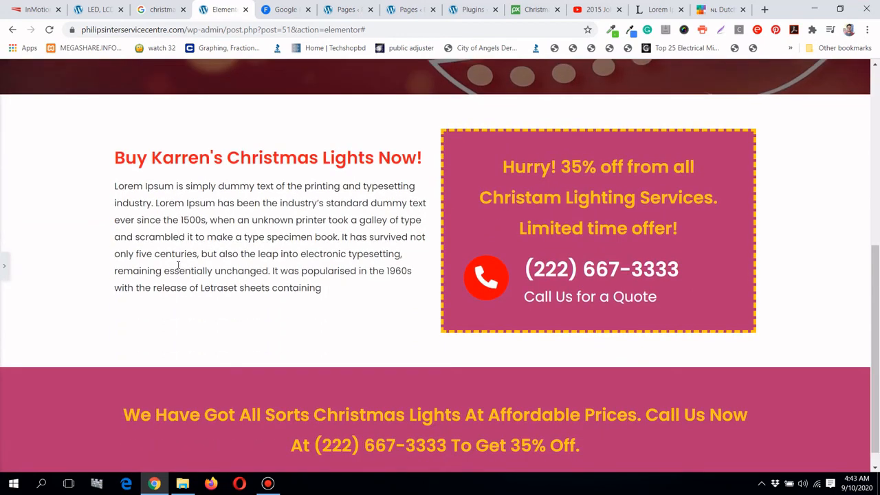
{"action": "scroll", "coordinate": [178, 265], "scroll_direction": "up", "scroll_amount": 1}
{"action": "scroll", "coordinate": [178, 265], "scroll_direction": "down", "scroll_amount": 1}
{"action": "scroll", "coordinate": [177, 266], "scroll_direction": "down", "scroll_amount": 1}
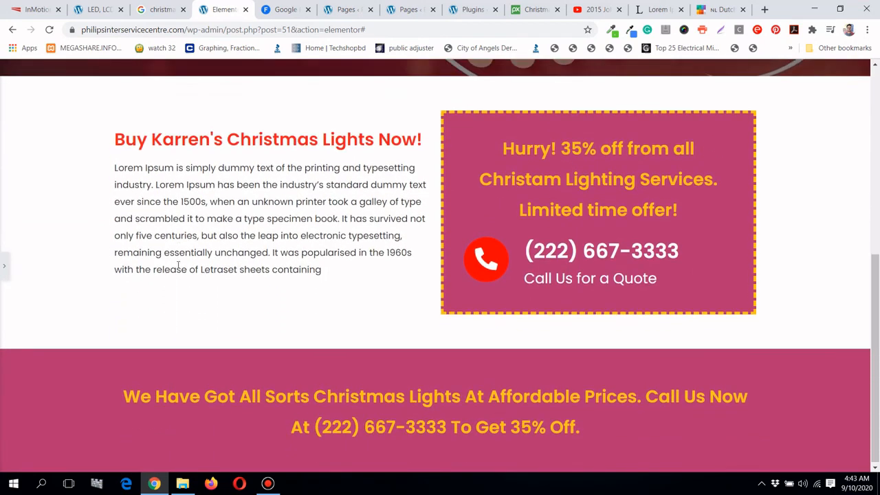
{"action": "scroll", "coordinate": [178, 265], "scroll_direction": "up", "scroll_amount": 5}
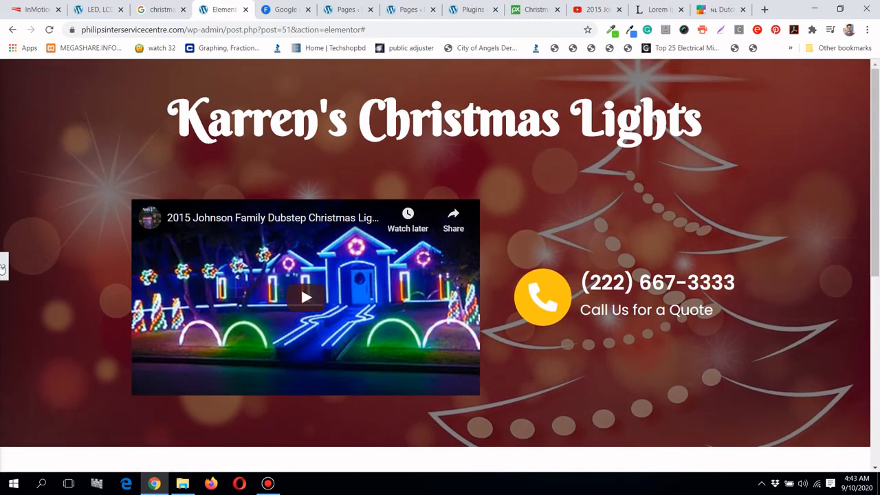
Update the page and switch the editor to the tablet preview
{"action": "left_click", "coordinate": [3, 265]}
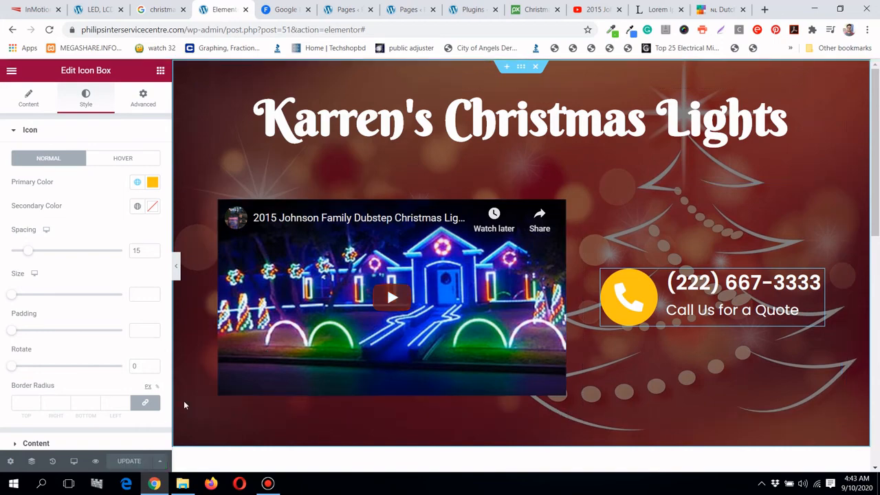
{"action": "left_click", "coordinate": [80, 452]}
{"action": "left_click", "coordinate": [88, 410]}
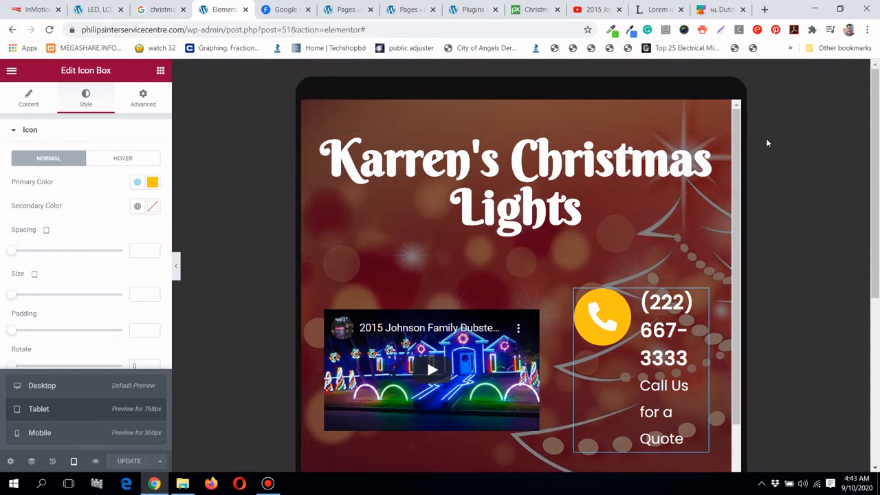
Set the hero heading's tablet typography to a line height of 1.1 em and a font size of 45 px
{"action": "left_click", "coordinate": [718, 142]}
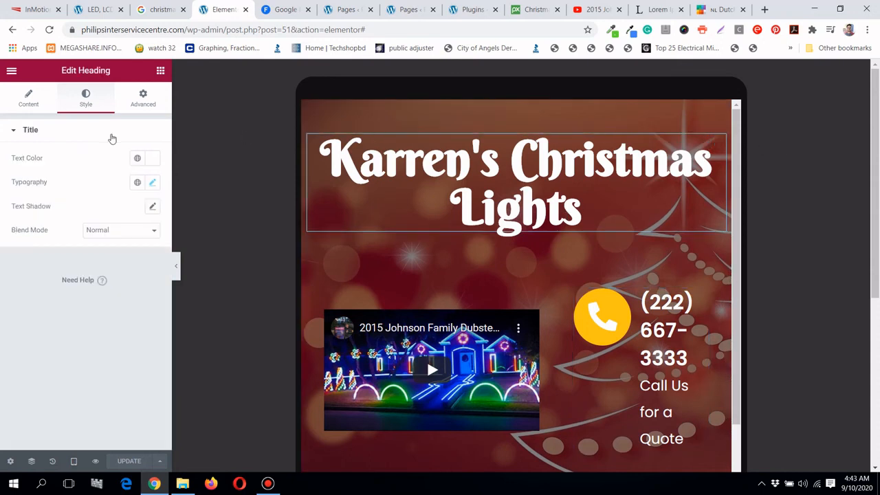
{"action": "left_click", "coordinate": [153, 183]}
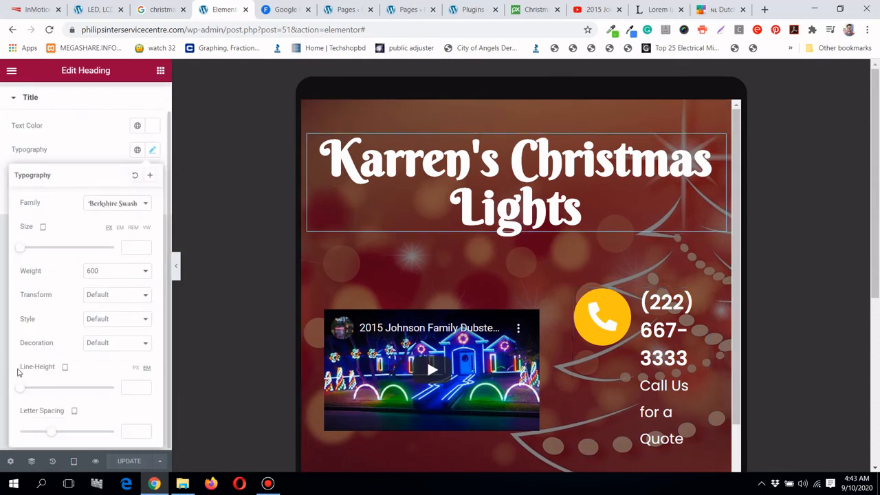
{"action": "left_click_drag", "start_coordinate": [21, 389], "coordinate": [27, 392]}
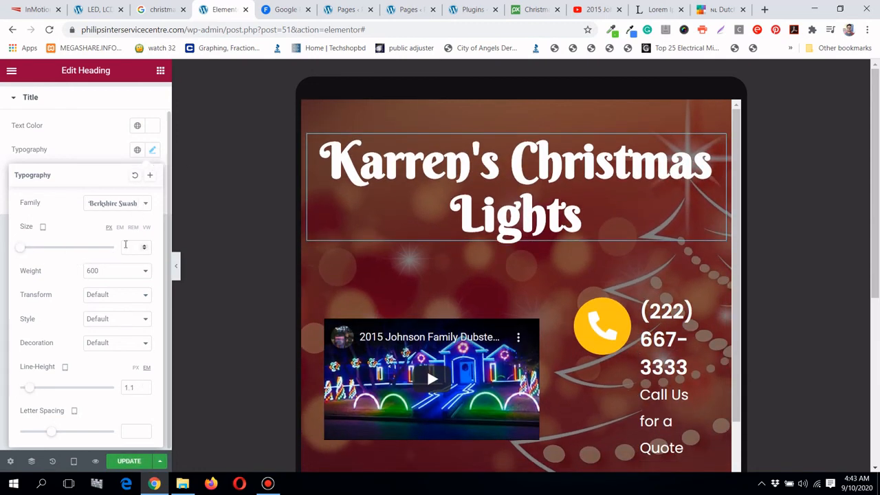
{"action": "left_click", "coordinate": [125, 246]}
{"action": "type", "text": "1"}
{"action": "type", "text": "5"}
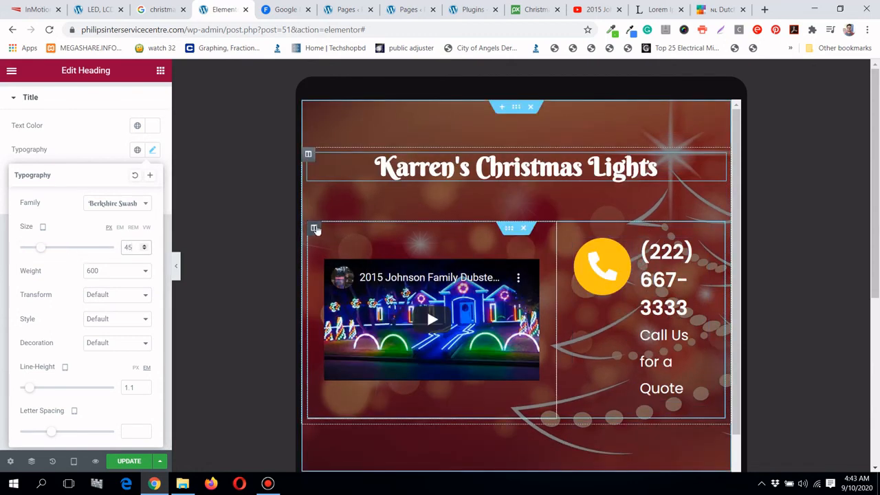
Set the tablet width of the hero section's video column and phone column to 100%
{"action": "left_click", "coordinate": [314, 228]}
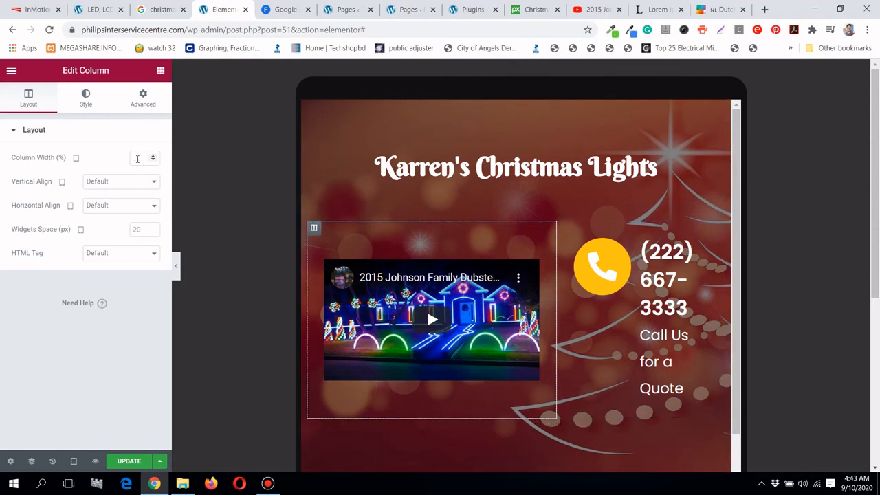
{"action": "type", "text": "100"}
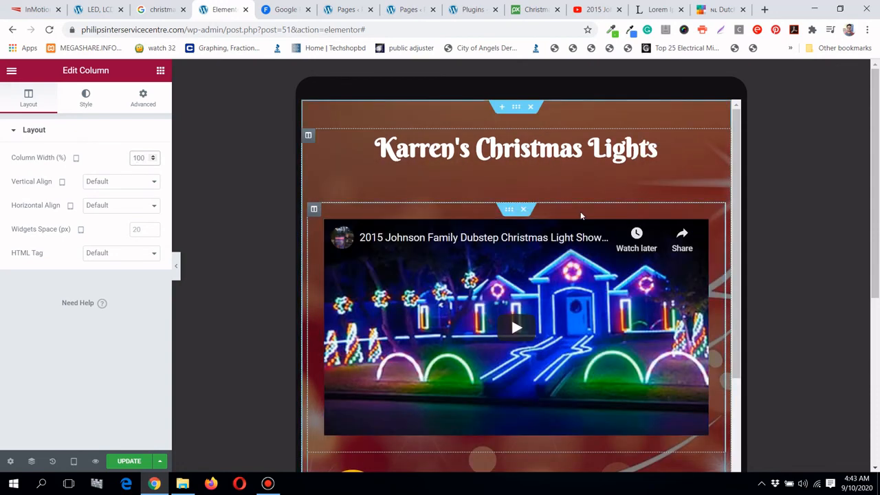
{"action": "scroll", "coordinate": [580, 215], "scroll_direction": "down", "scroll_amount": 4}
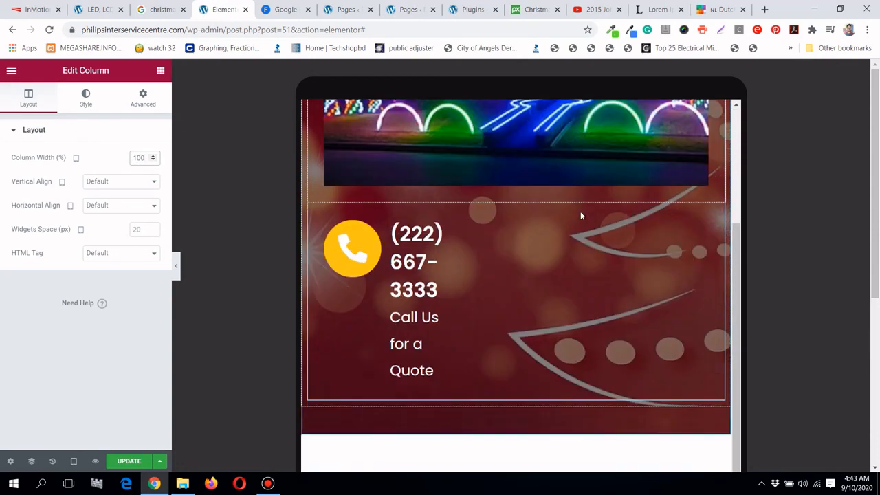
{"action": "scroll", "coordinate": [502, 245], "scroll_direction": "up", "scroll_amount": 1}
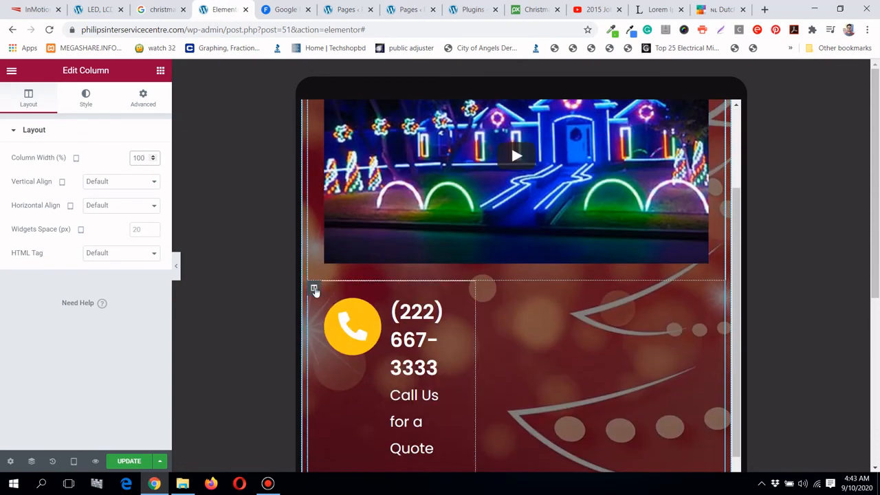
{"action": "left_click", "coordinate": [314, 290]}
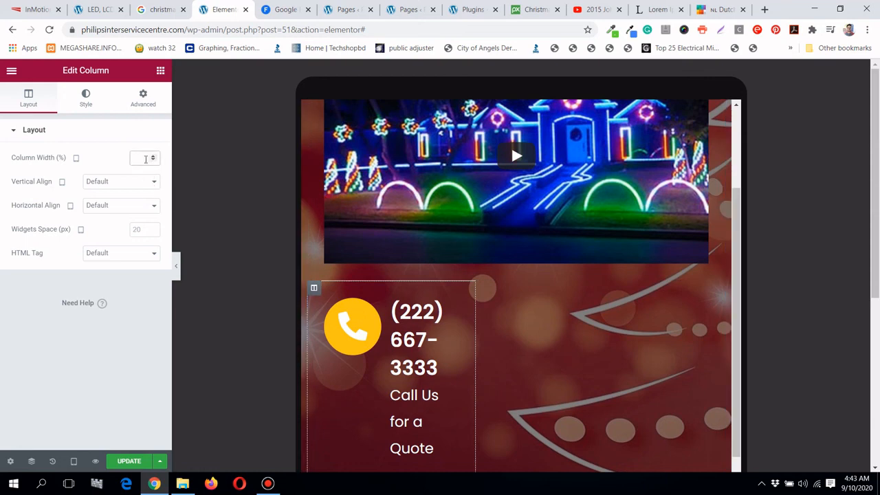
{"action": "left_click", "coordinate": [146, 159]}
{"action": "type", "text": "100"}
{"action": "scroll", "coordinate": [537, 186], "scroll_direction": "up", "scroll_amount": 4}
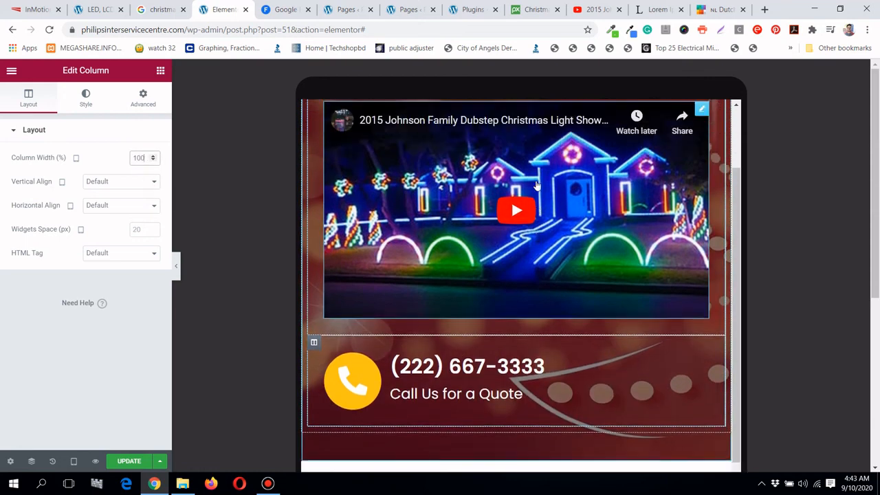
Set the tablet width of the "Buy Karren's Christmas Lights Now!" text column and the neighbouring offer column to 100%
{"action": "scroll", "coordinate": [536, 186], "scroll_direction": "down", "scroll_amount": 5}
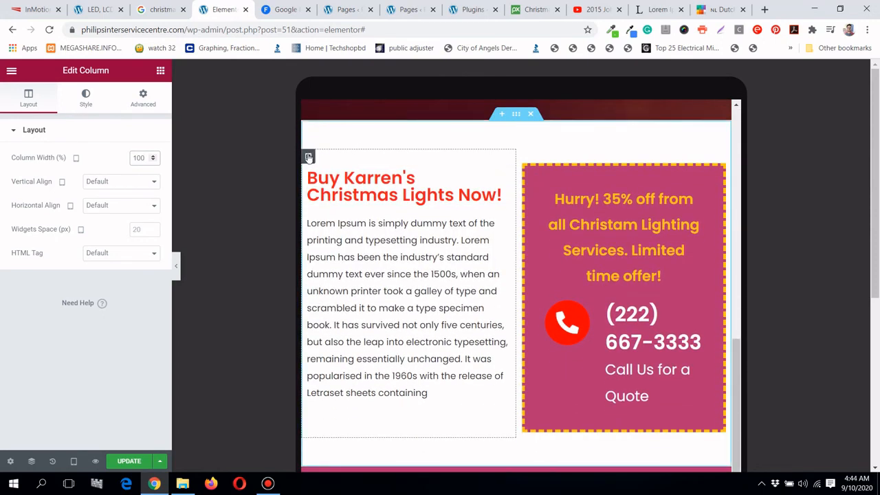
{"action": "left_click", "coordinate": [309, 158]}
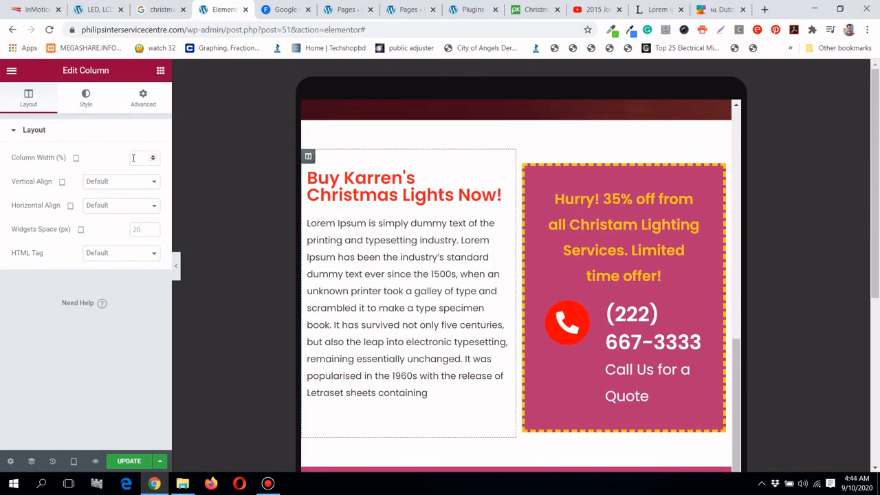
{"action": "type", "text": "100"}
{"action": "scroll", "coordinate": [419, 240], "scroll_direction": "down", "scroll_amount": 2}
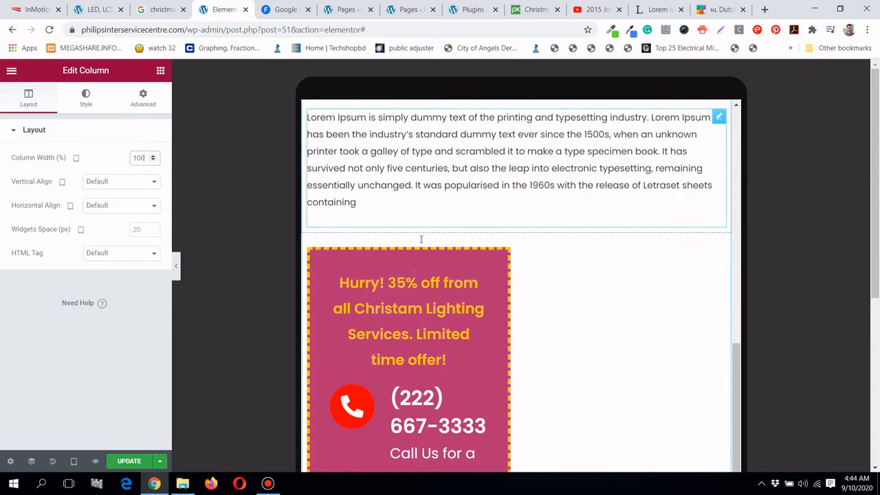
{"action": "left_click", "coordinate": [308, 200]}
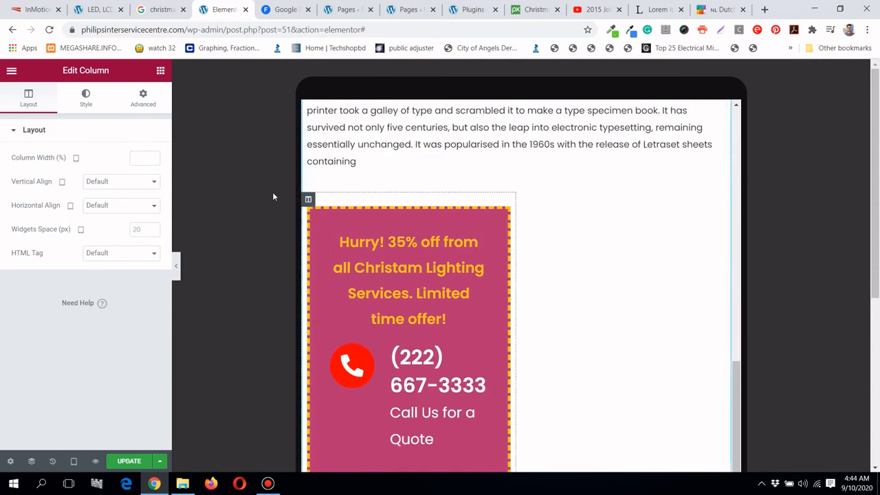
{"action": "left_click", "coordinate": [135, 158]}
{"action": "type", "text": "100"}
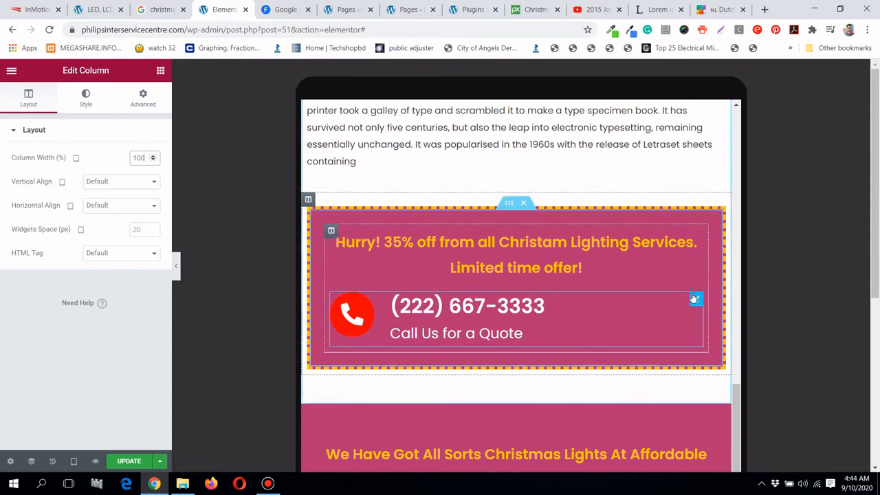
Try center alignment for the content of the offer box's phone icon box on tablet, then settle on left alignment
{"action": "left_click", "coordinate": [694, 298]}
{"action": "scroll", "coordinate": [68, 372], "scroll_direction": "down", "scroll_amount": 2}
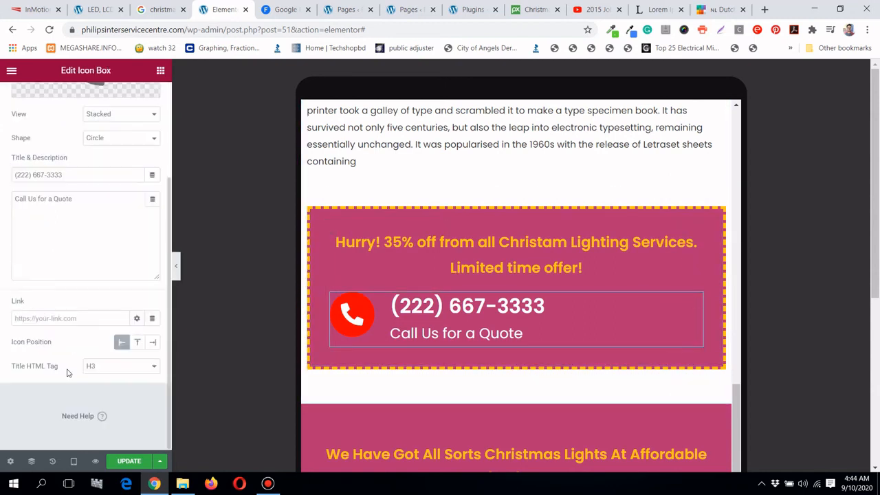
{"action": "scroll", "coordinate": [72, 362], "scroll_direction": "up", "scroll_amount": 2}
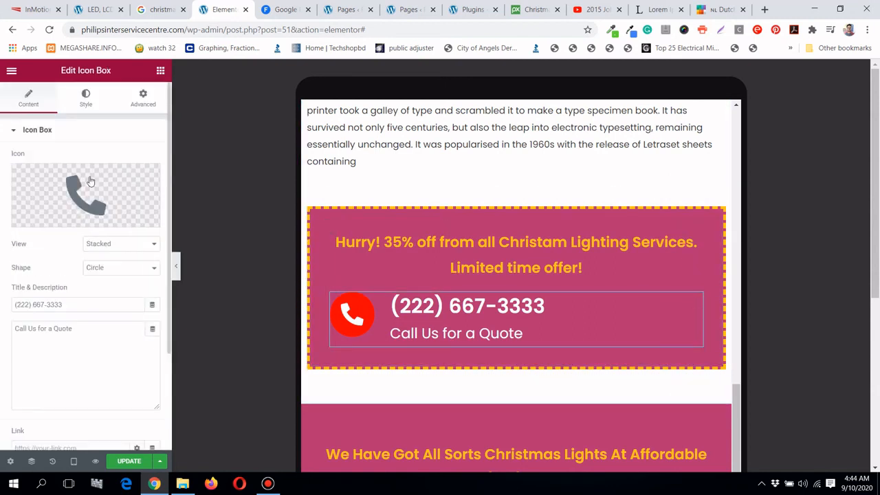
{"action": "left_click", "coordinate": [86, 98]}
{"action": "scroll", "coordinate": [62, 340], "scroll_direction": "down", "scroll_amount": 3}
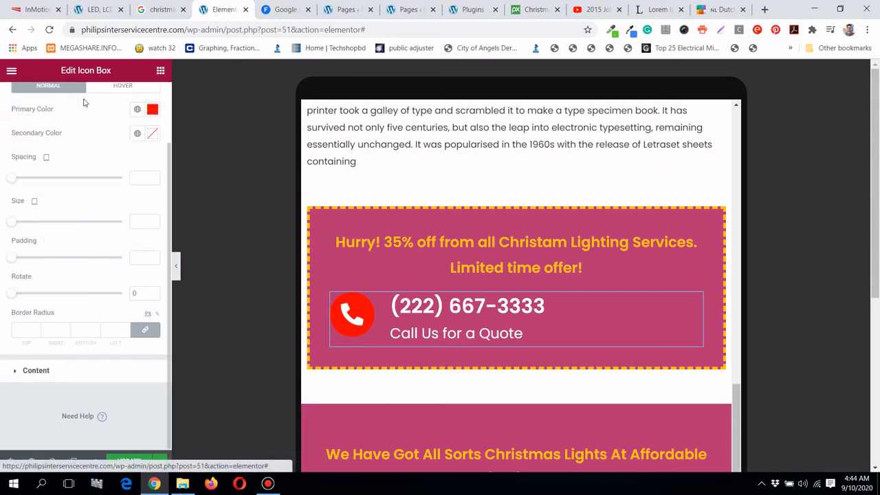
{"action": "left_click", "coordinate": [69, 371]}
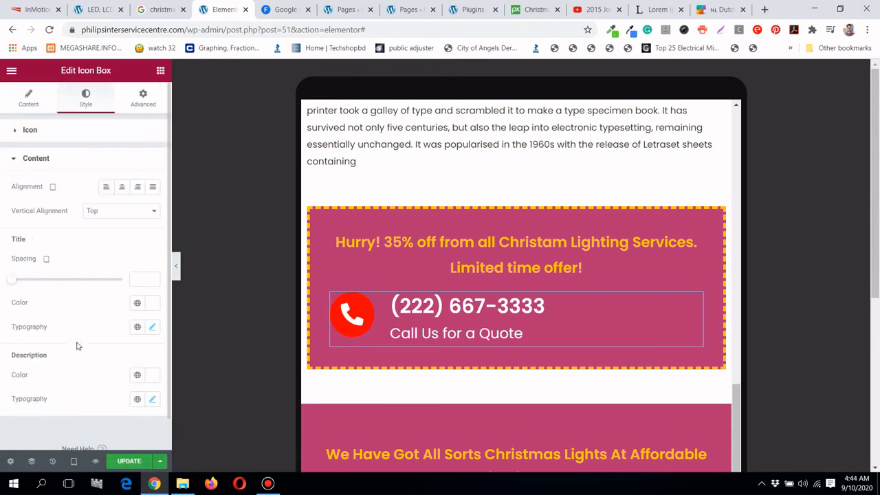
{"action": "left_click", "coordinate": [120, 188]}
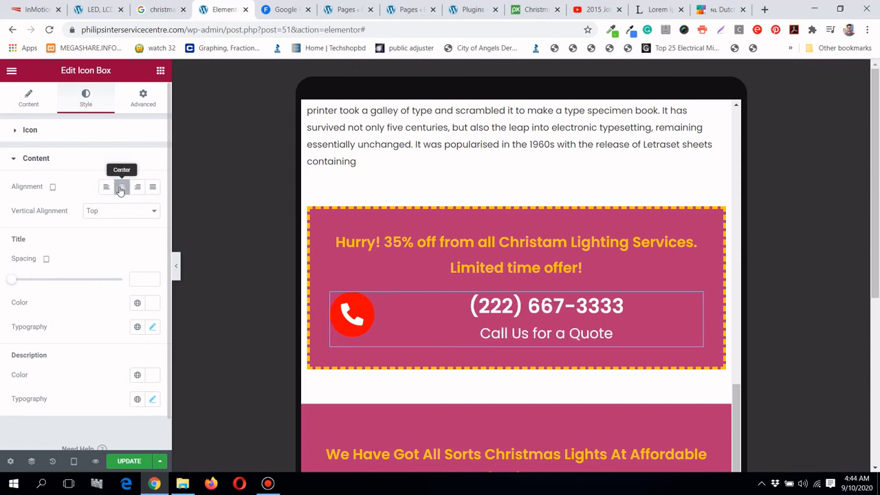
{"action": "left_click", "coordinate": [106, 188]}
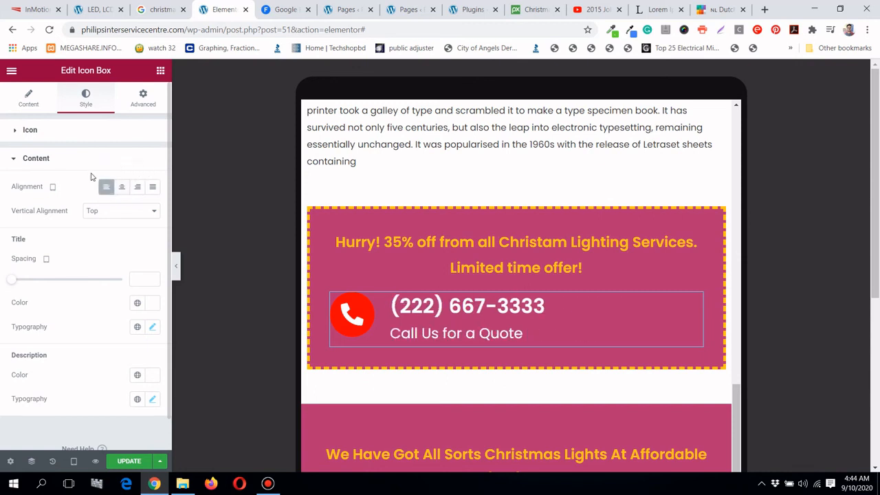
{"action": "scroll", "coordinate": [92, 177], "scroll_direction": "down", "scroll_amount": 1}
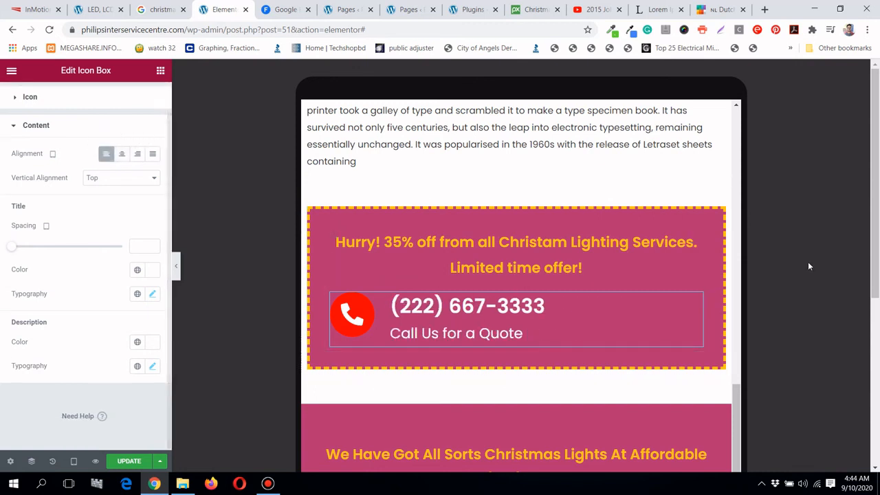
Review the rest of the tablet layout, then switch the editor to the mobile preview and check the hero section
{"action": "scroll", "coordinate": [688, 202], "scroll_direction": "down", "scroll_amount": 1}
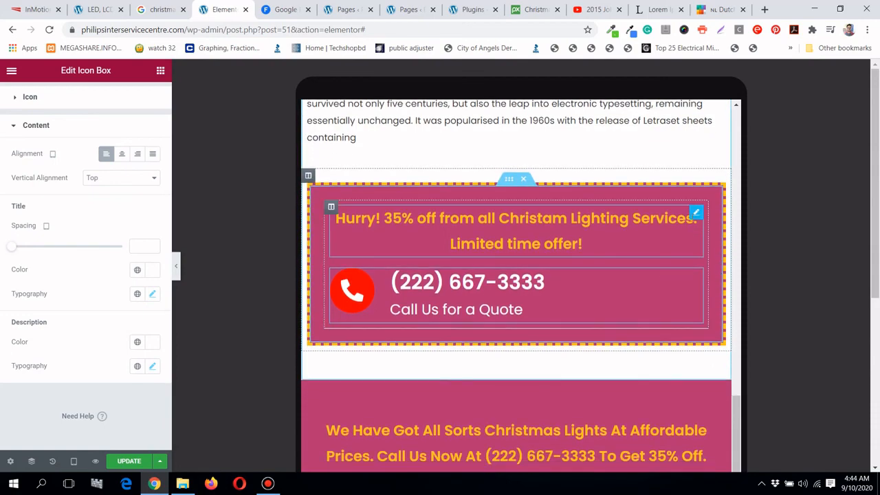
{"action": "scroll", "coordinate": [691, 216], "scroll_direction": "down", "scroll_amount": 2}
{"action": "scroll", "coordinate": [691, 223], "scroll_direction": "up", "scroll_amount": 4}
{"action": "scroll", "coordinate": [692, 223], "scroll_direction": "up", "scroll_amount": 8}
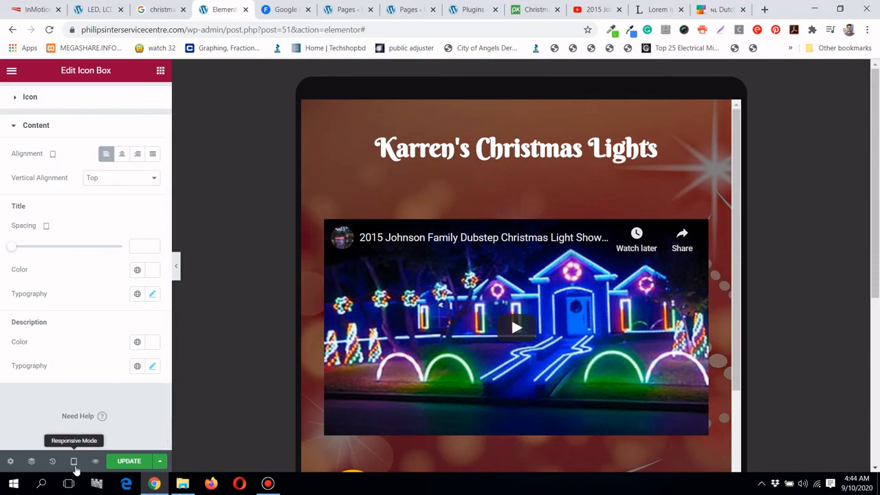
{"action": "left_click", "coordinate": [74, 460]}
{"action": "left_click", "coordinate": [84, 432]}
{"action": "scroll", "coordinate": [521, 204], "scroll_direction": "down", "scroll_amount": 5}
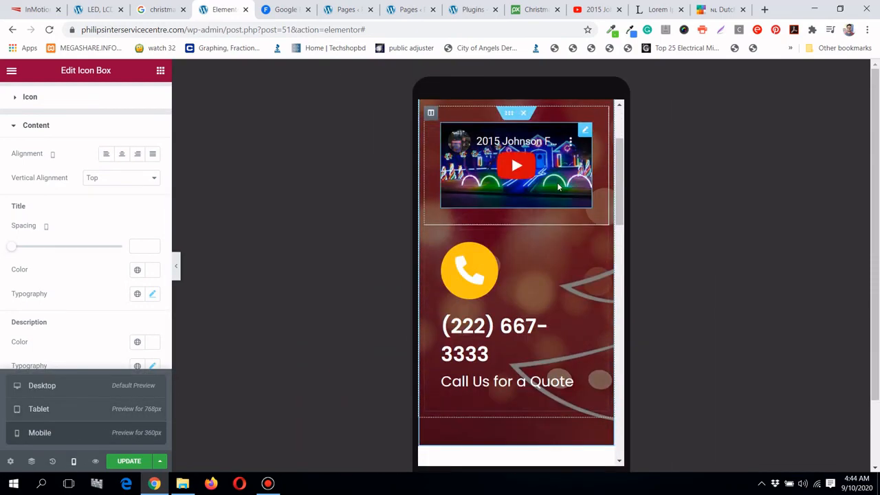
{"action": "scroll", "coordinate": [568, 245], "scroll_direction": "up", "scroll_amount": 5}
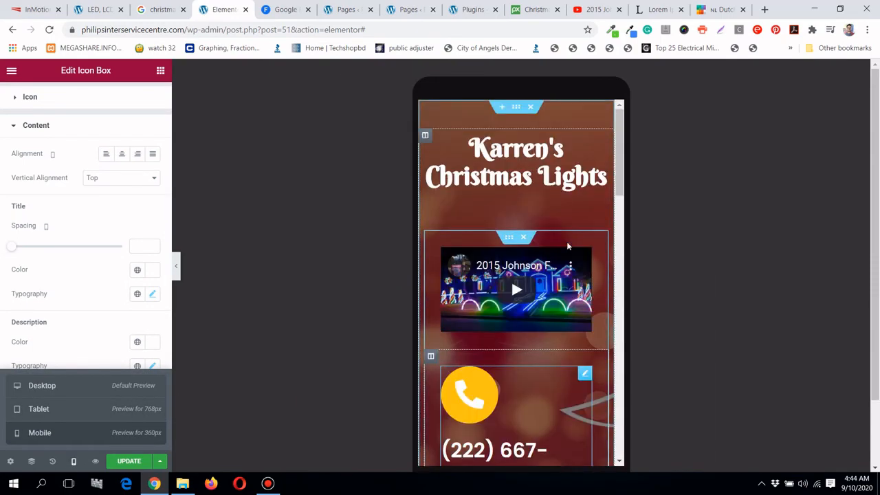
Set the mobile padding of the hero section's video column to 0 on all sides
{"action": "scroll", "coordinate": [571, 220], "scroll_direction": "down", "scroll_amount": 1}
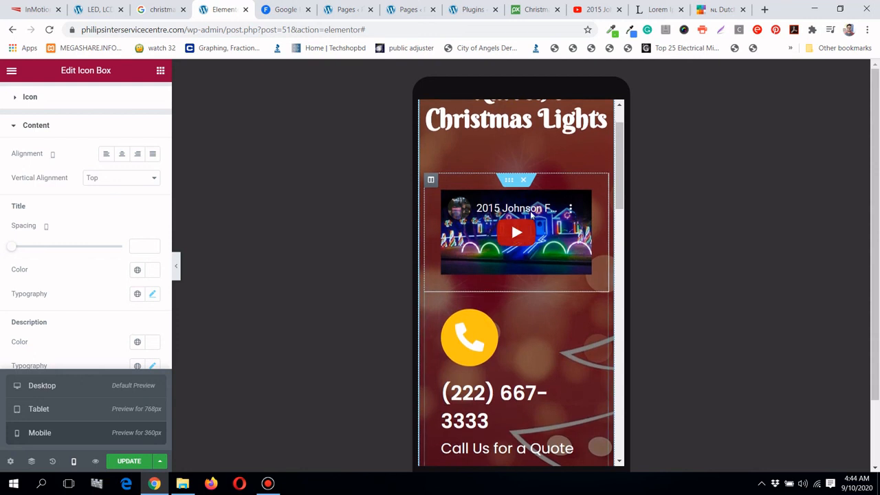
{"action": "left_click", "coordinate": [431, 180]}
{"action": "left_click", "coordinate": [157, 107]}
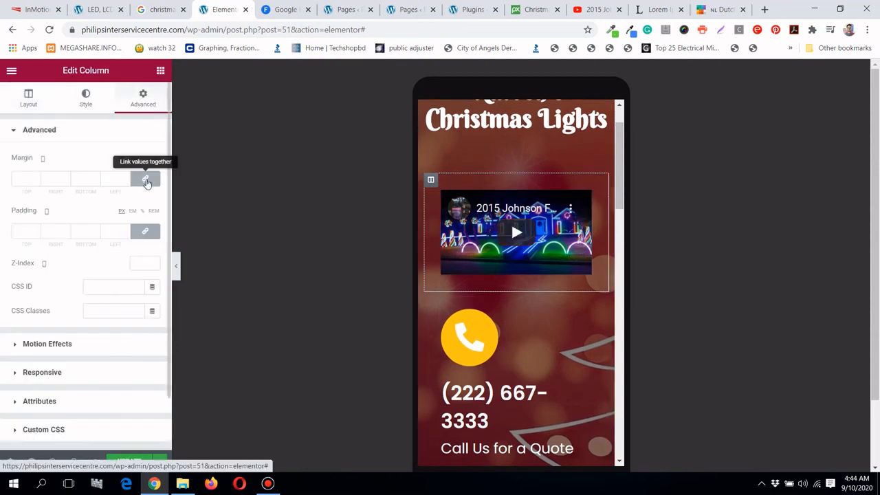
{"action": "scroll", "coordinate": [453, 207], "scroll_direction": "up", "scroll_amount": 1}
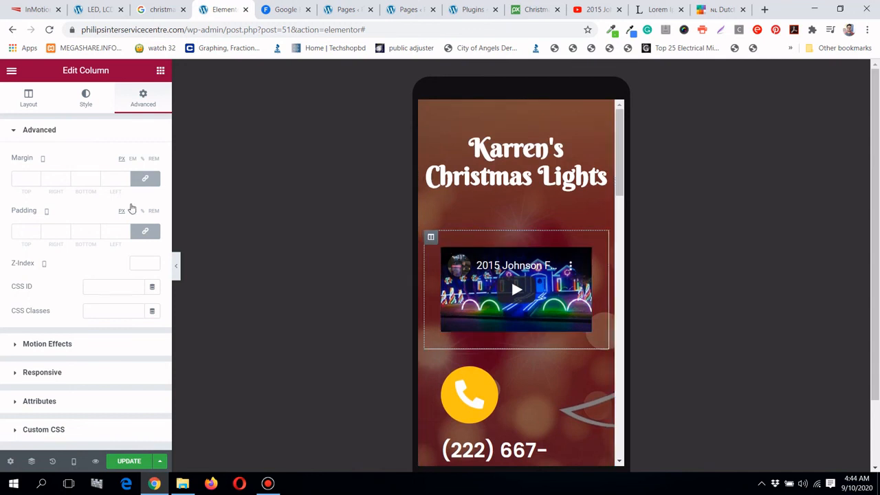
{"action": "left_click", "coordinate": [155, 234]}
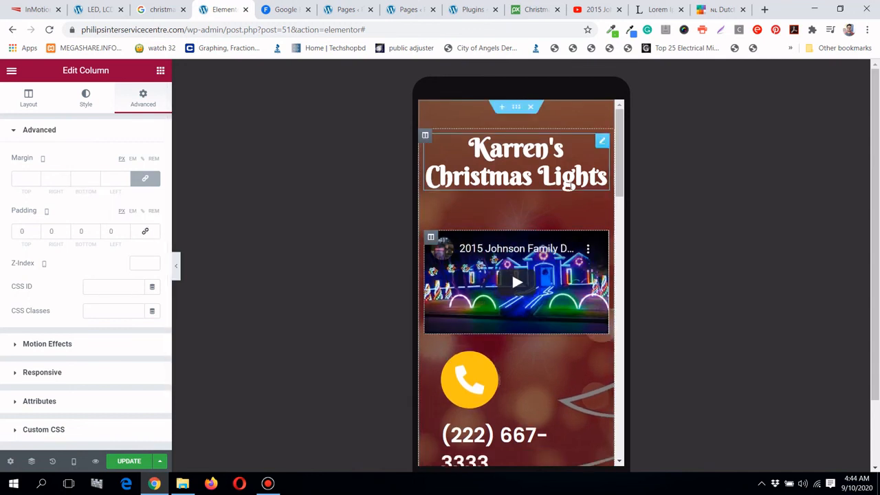
Center-align the content of the hero section's phone icon box for mobile
{"action": "scroll", "coordinate": [559, 318], "scroll_direction": "down", "scroll_amount": 2}
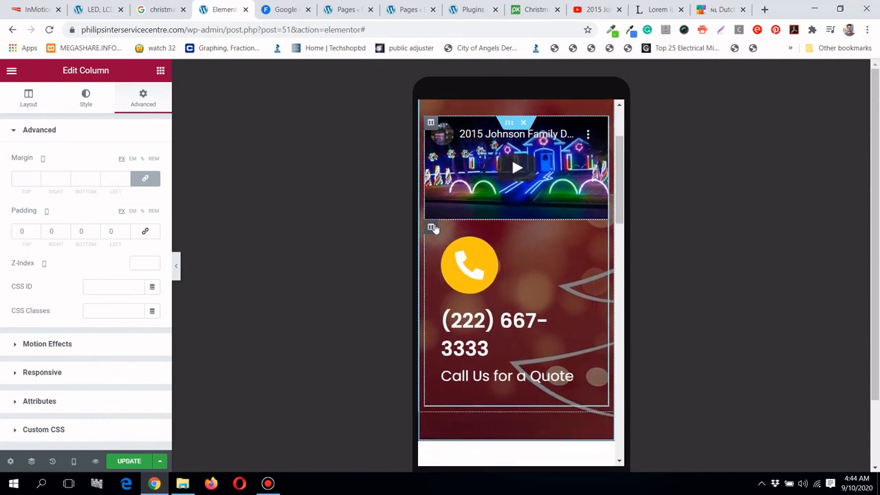
{"action": "left_click", "coordinate": [431, 227]}
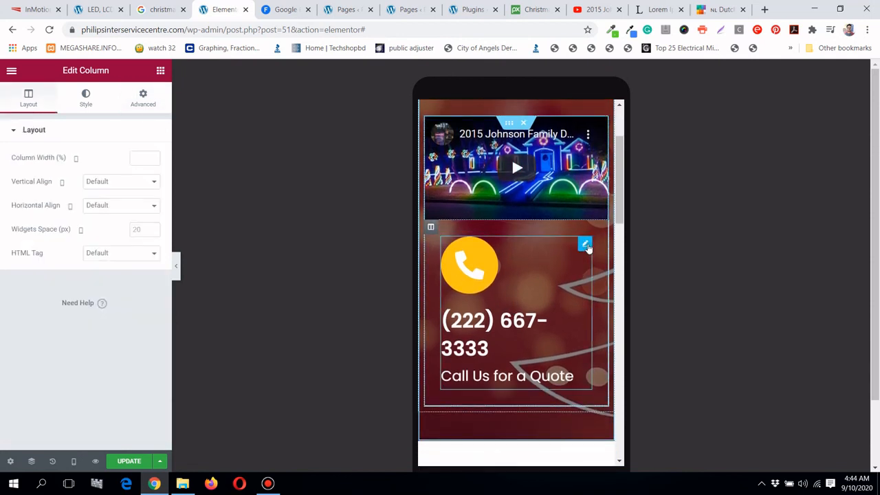
{"action": "left_click", "coordinate": [584, 246]}
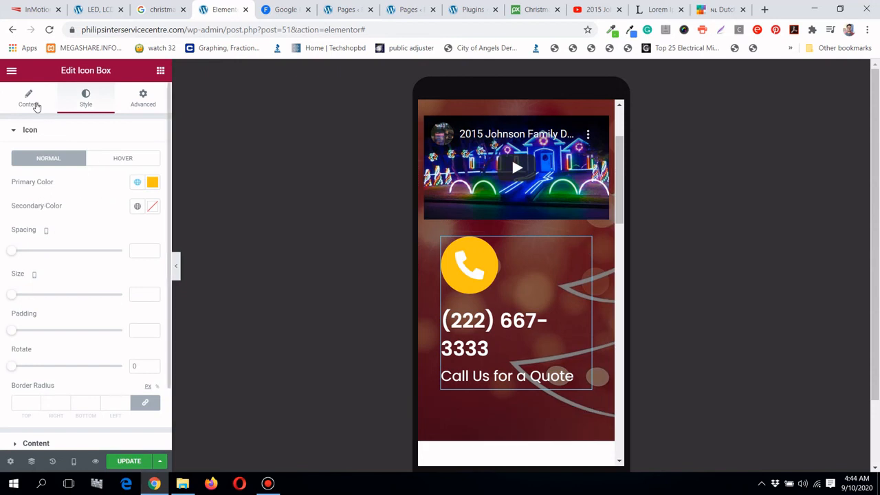
{"action": "left_click", "coordinate": [36, 106]}
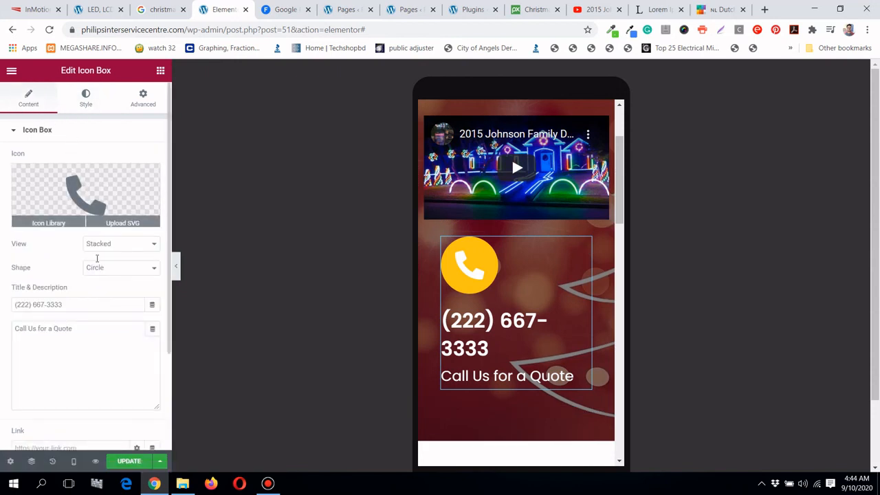
{"action": "scroll", "coordinate": [96, 257], "scroll_direction": "down", "scroll_amount": 2}
{"action": "scroll", "coordinate": [96, 257], "scroll_direction": "up", "scroll_amount": 2}
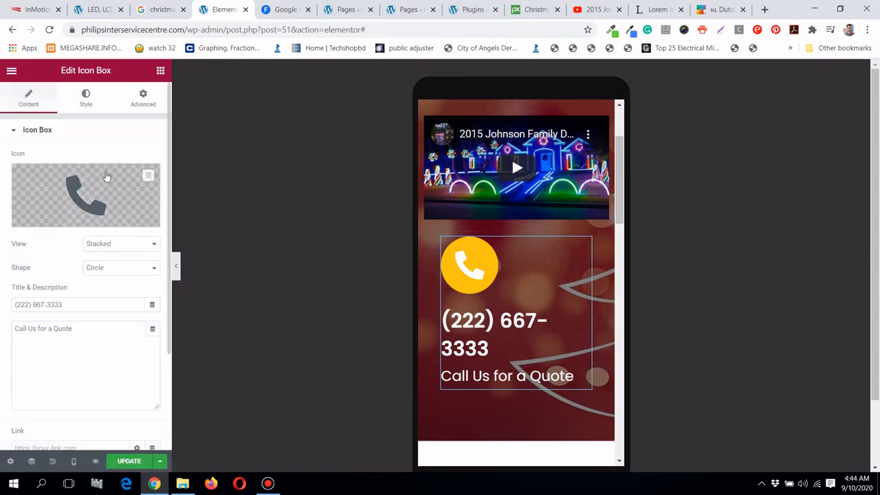
{"action": "left_click", "coordinate": [86, 103]}
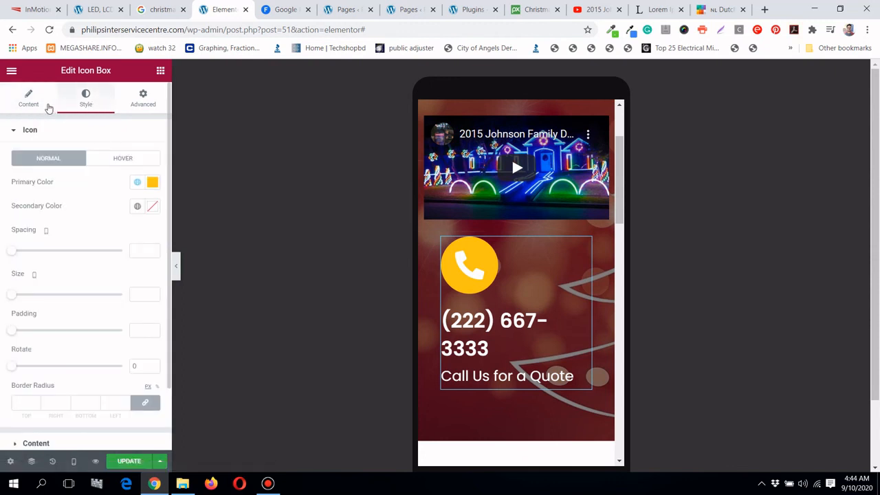
{"action": "scroll", "coordinate": [73, 331], "scroll_direction": "down", "scroll_amount": 2}
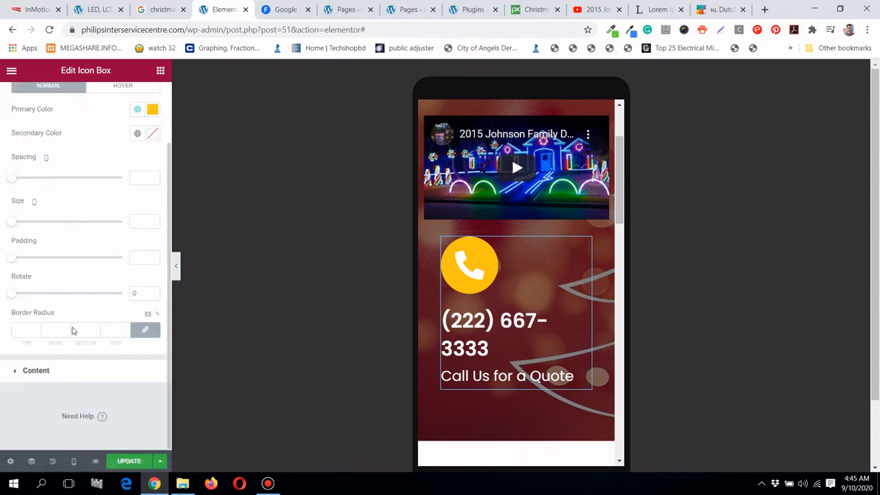
{"action": "left_click", "coordinate": [73, 372]}
{"action": "left_click", "coordinate": [122, 189]}
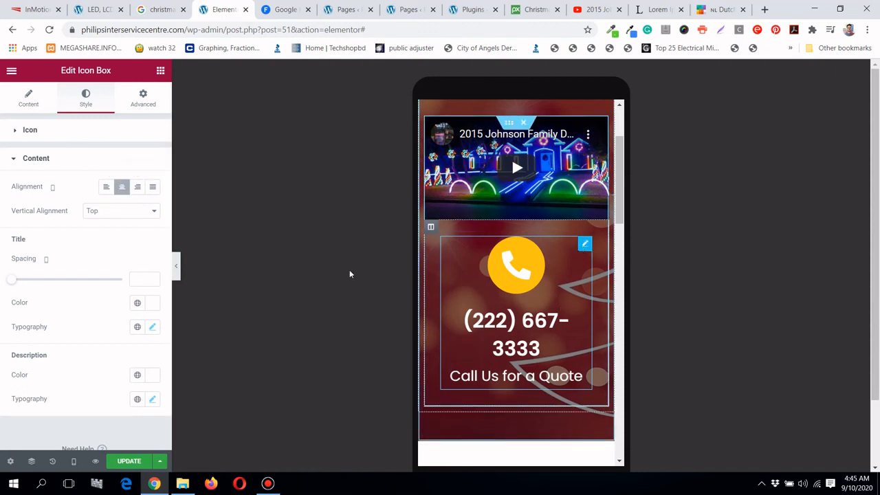
Set the title font size of the hero section's phone icon box to 30 px for mobile
{"action": "left_click", "coordinate": [153, 327]}
{"action": "scroll", "coordinate": [38, 327], "scroll_direction": "down", "scroll_amount": 2}
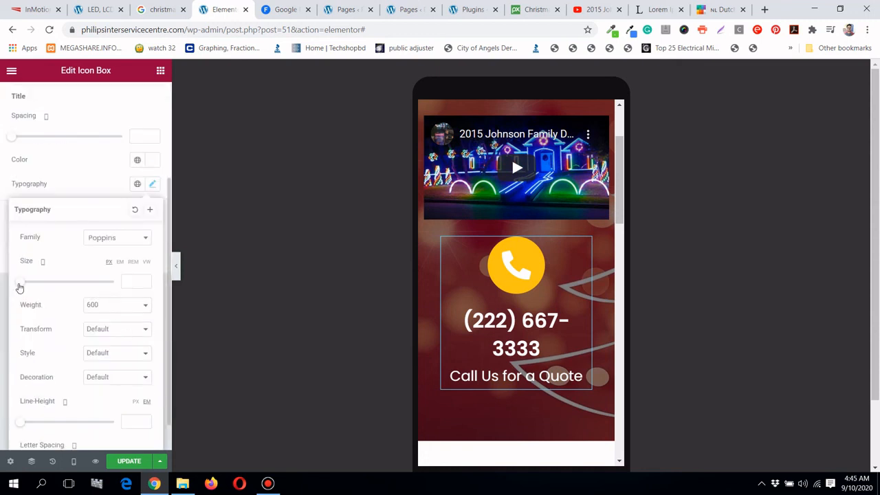
{"action": "left_click_drag", "start_coordinate": [24, 285], "coordinate": [33, 287]}
{"action": "scroll", "coordinate": [482, 286], "scroll_direction": "up", "scroll_amount": 3}
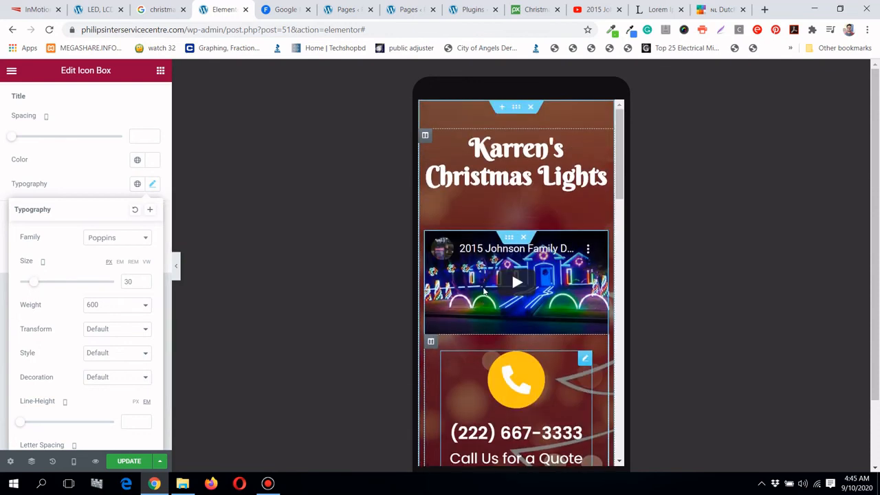
Set the line height of the "Buy Karren's Christmas Lights Now!" heading to 1.4 em for mobile
{"action": "scroll", "coordinate": [507, 222], "scroll_direction": "down", "scroll_amount": 6}
{"action": "scroll", "coordinate": [527, 220], "scroll_direction": "up", "scroll_amount": 1}
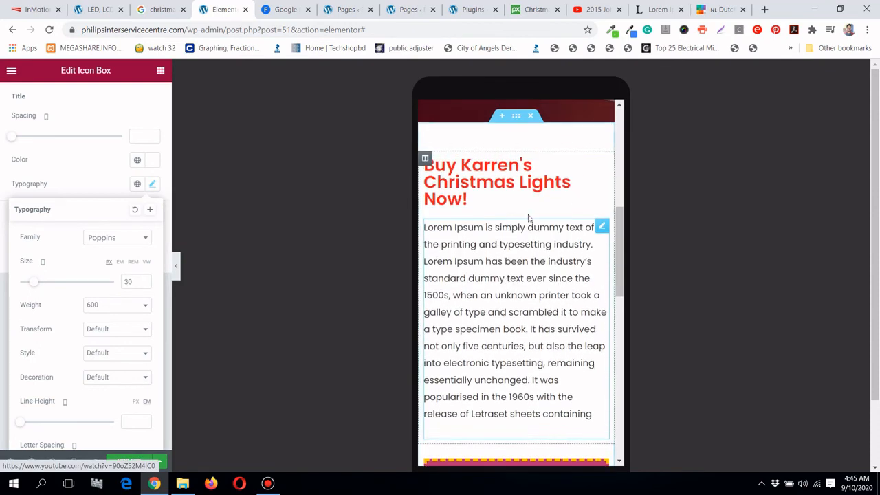
{"action": "left_click", "coordinate": [602, 164]}
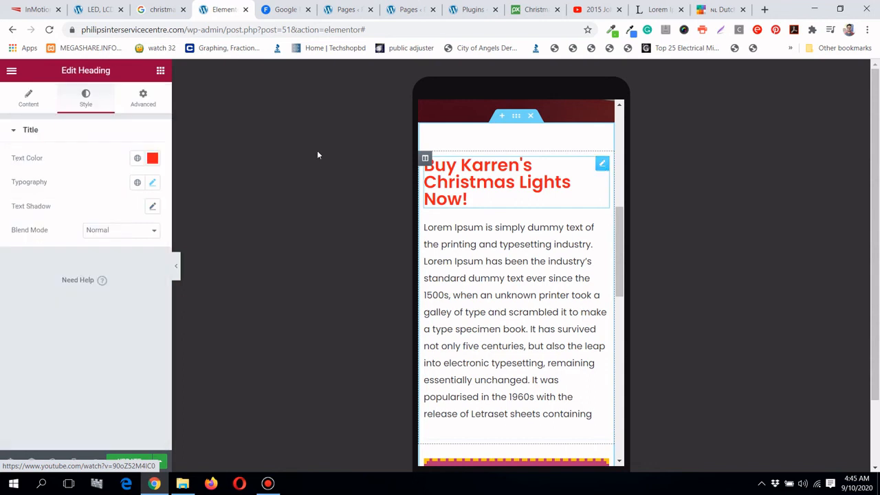
{"action": "left_click", "coordinate": [154, 183]}
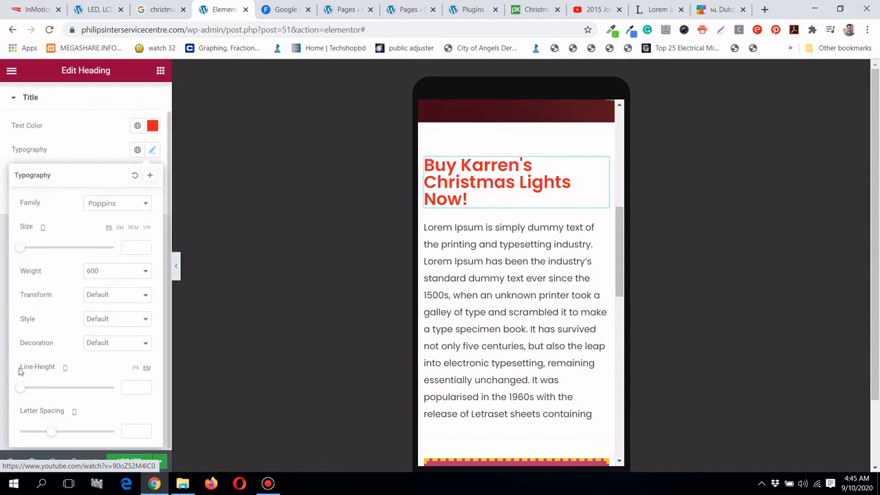
{"action": "left_click_drag", "start_coordinate": [22, 389], "coordinate": [30, 388]}
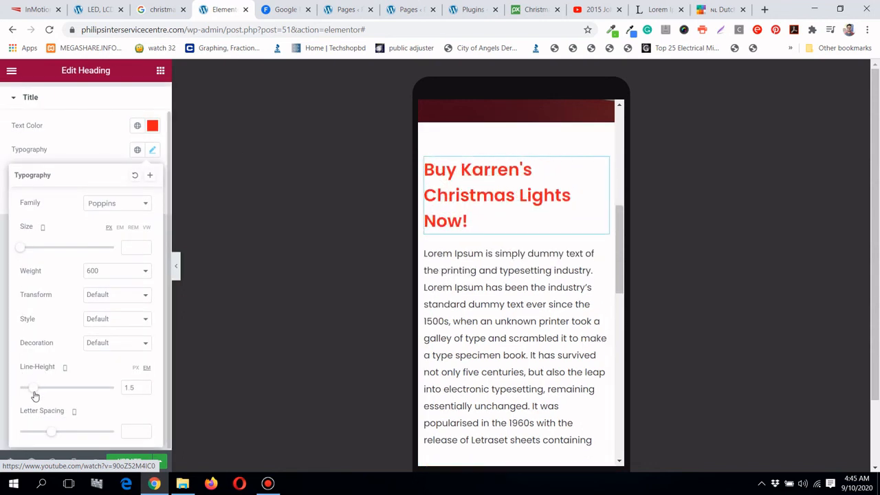
Center-align the content of the offer box's phone icon box for mobile and set its title spacing to 0
{"action": "scroll", "coordinate": [531, 289], "scroll_direction": "down", "scroll_amount": 5}
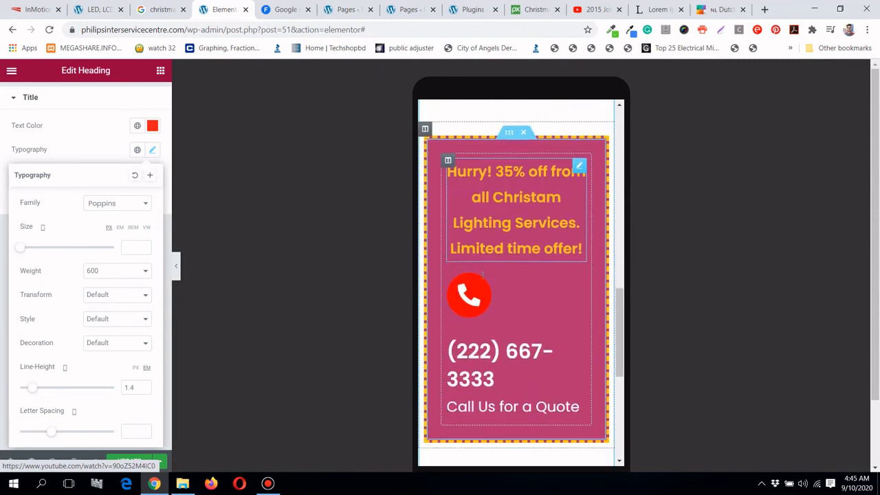
{"action": "scroll", "coordinate": [583, 287], "scroll_direction": "up", "scroll_amount": 10}
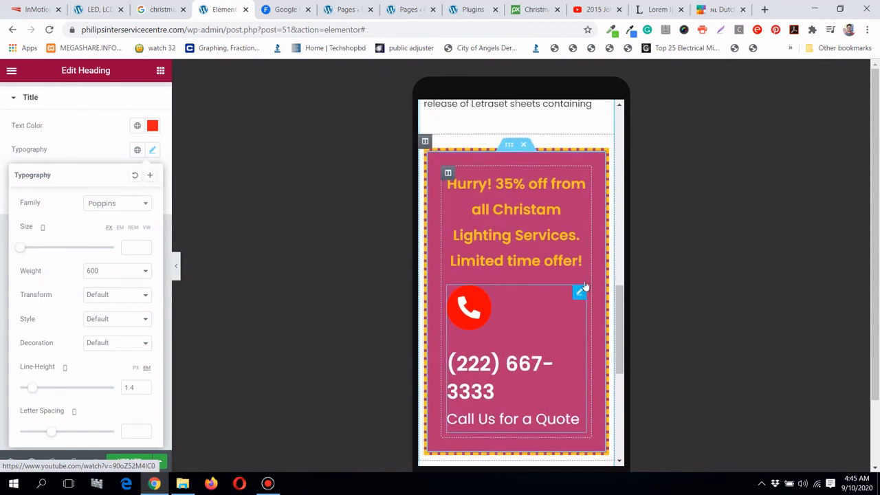
{"action": "scroll", "coordinate": [586, 192], "scroll_direction": "down", "scroll_amount": 10}
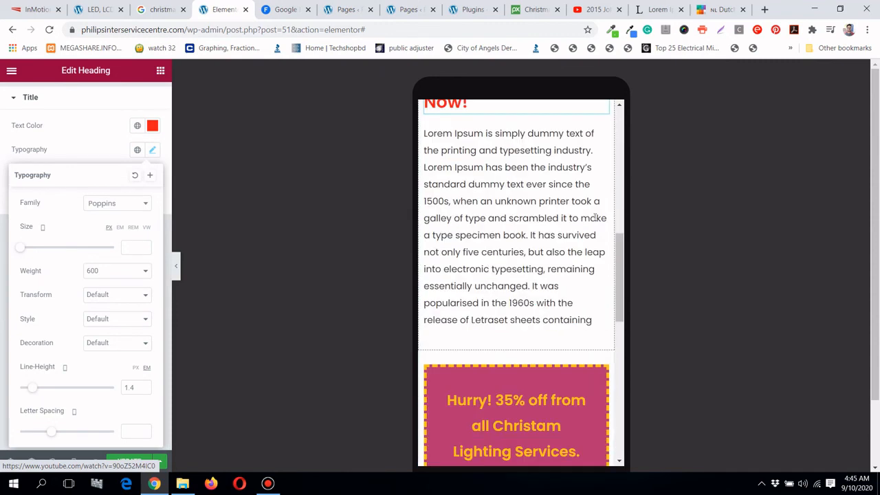
{"action": "scroll", "coordinate": [593, 217], "scroll_direction": "up", "scroll_amount": 1}
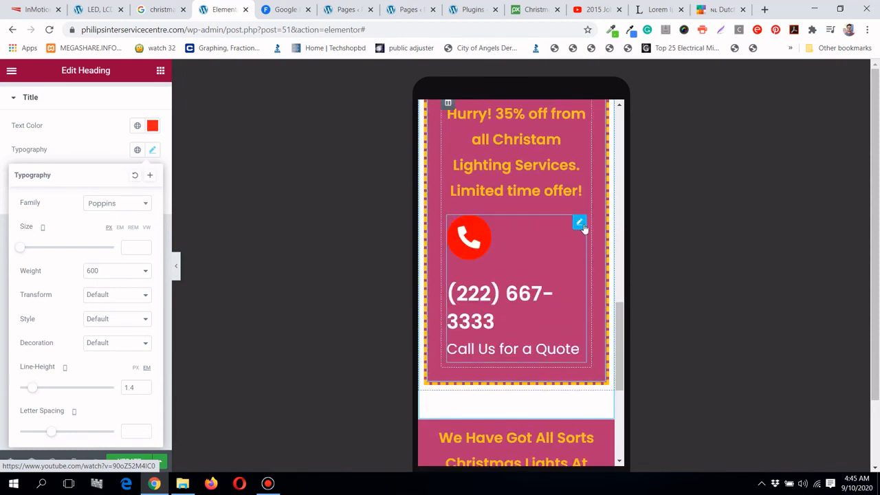
{"action": "left_click", "coordinate": [579, 224]}
{"action": "scroll", "coordinate": [85, 151], "scroll_direction": "down", "scroll_amount": 2}
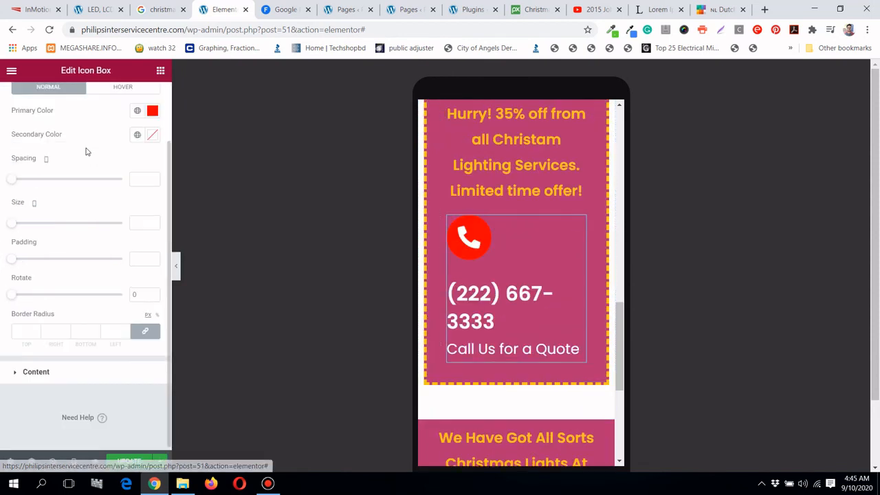
{"action": "left_click", "coordinate": [35, 370]}
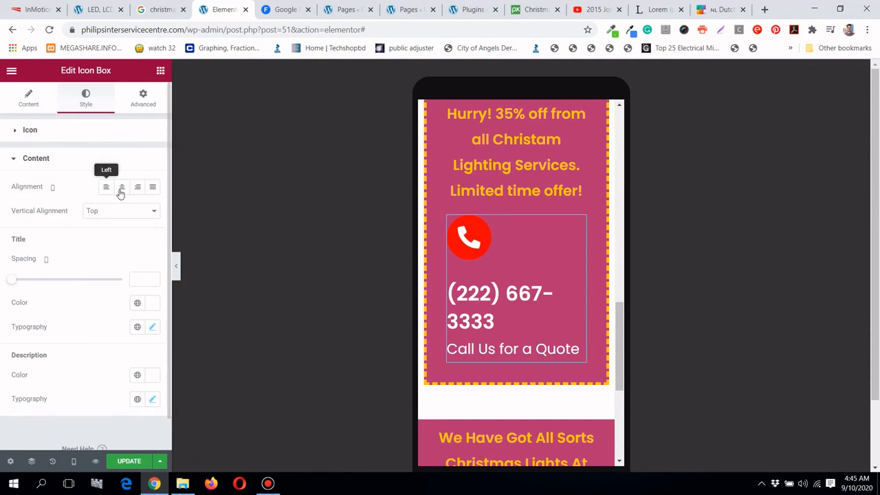
{"action": "left_click", "coordinate": [121, 186]}
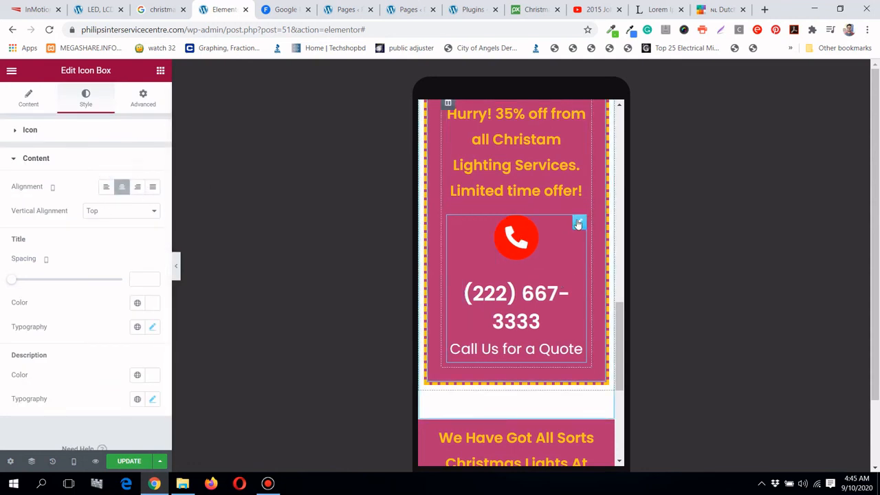
{"action": "mouse_move", "coordinate": [15, 278]}
{"action": "left_mouse_down"}
{"action": "mouse_move", "coordinate": [29, 279]}
{"action": "mouse_move", "coordinate": [8, 282]}
{"action": "left_mouse_up"}
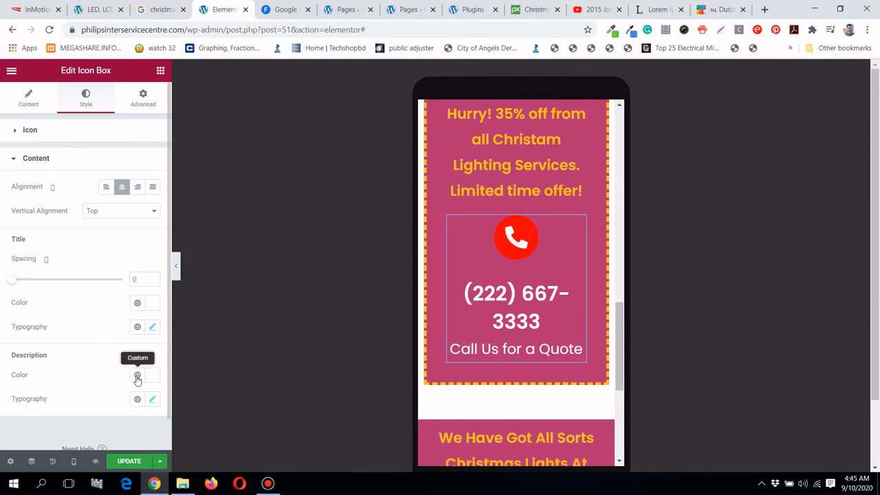
Set the title font size of the offer box's phone icon box to 29 px for mobile
{"action": "left_click", "coordinate": [153, 327]}
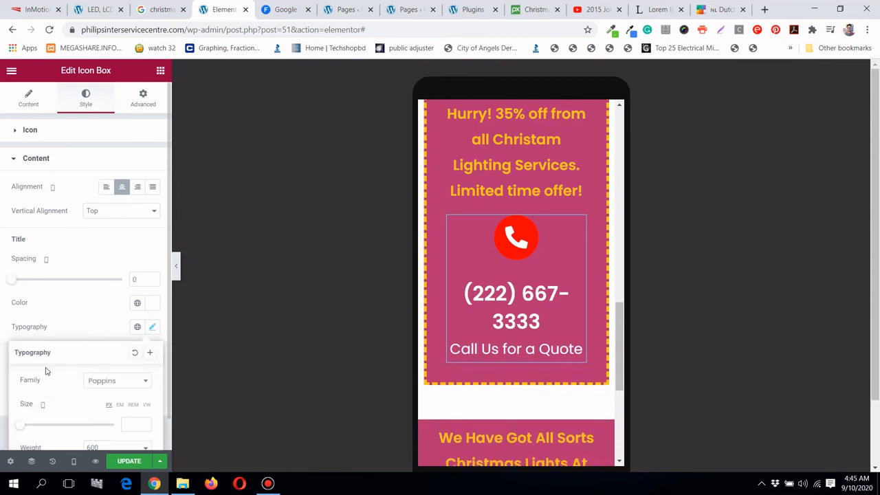
{"action": "scroll", "coordinate": [41, 344], "scroll_direction": "down", "scroll_amount": 2}
{"action": "left_click_drag", "start_coordinate": [23, 284], "coordinate": [33, 283]}
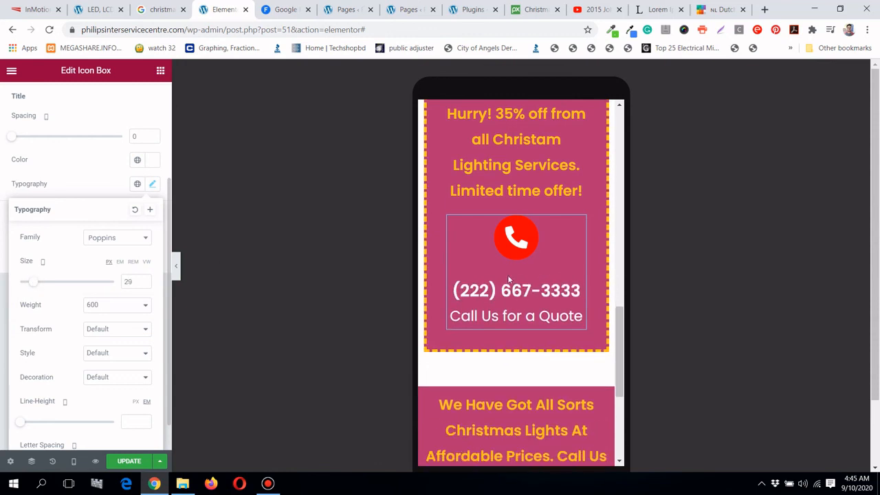
{"action": "scroll", "coordinate": [543, 321], "scroll_direction": "down", "scroll_amount": 3}
{"action": "scroll", "coordinate": [543, 323], "scroll_direction": "up", "scroll_amount": 1}
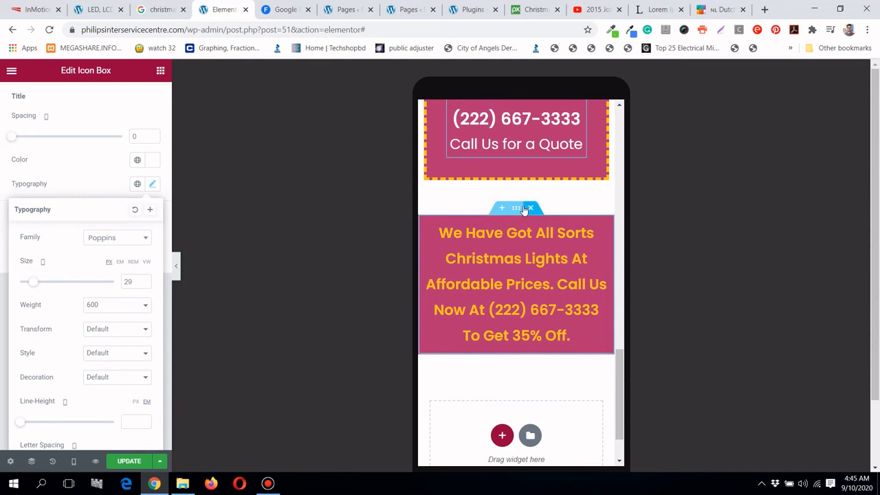
{"action": "left_click", "coordinate": [525, 210]}
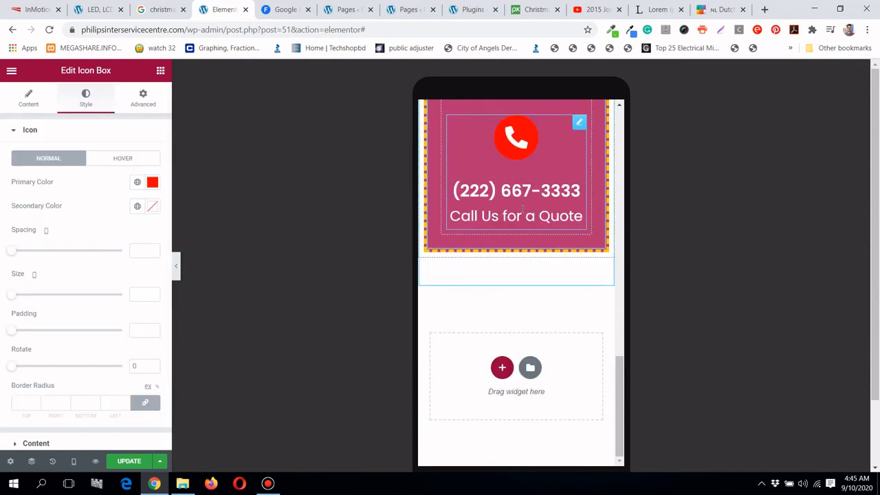
{"action": "key", "text": "ctrl+z"}
{"action": "scroll", "coordinate": [494, 357], "scroll_direction": "up", "scroll_amount": 2}
{"action": "scroll", "coordinate": [495, 357], "scroll_direction": "down", "scroll_amount": 2}
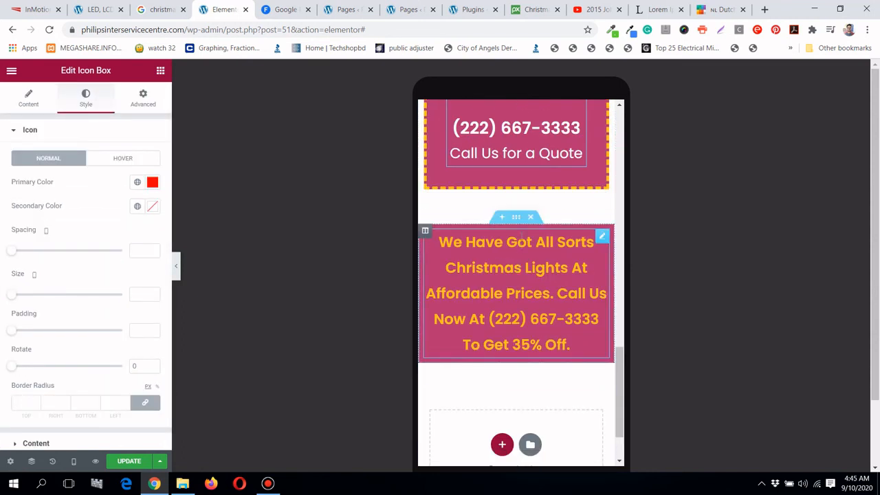
Set the mobile padding of the closing "We Have Got All Sorts Christmas Lights" section to 20 px top and bottom, 0 on the sides
{"action": "left_click", "coordinate": [516, 217]}
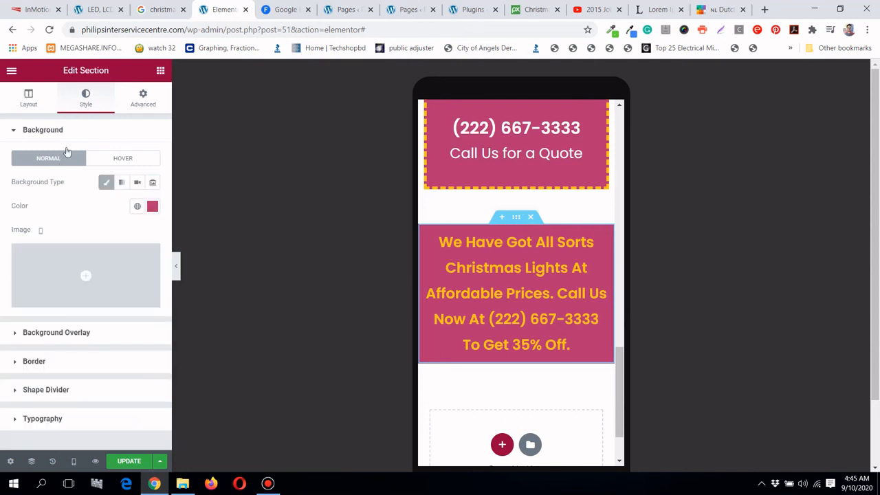
{"action": "left_click", "coordinate": [156, 102]}
{"action": "left_click", "coordinate": [156, 231]}
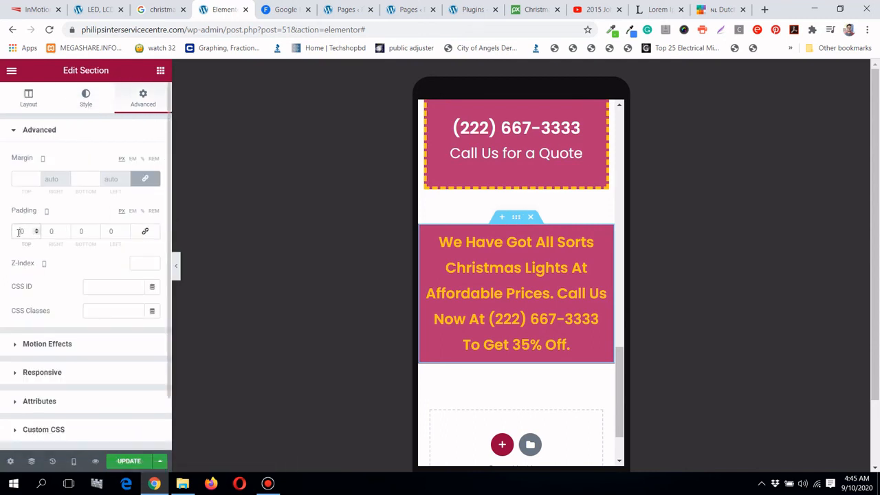
{"action": "left_click", "coordinate": [77, 230]}
{"action": "type", "text": "20"}
Look over the mobile layout up to the hero section, then switch the editor to the desktop preview
{"action": "scroll", "coordinate": [499, 270], "scroll_direction": "up", "scroll_amount": 10}
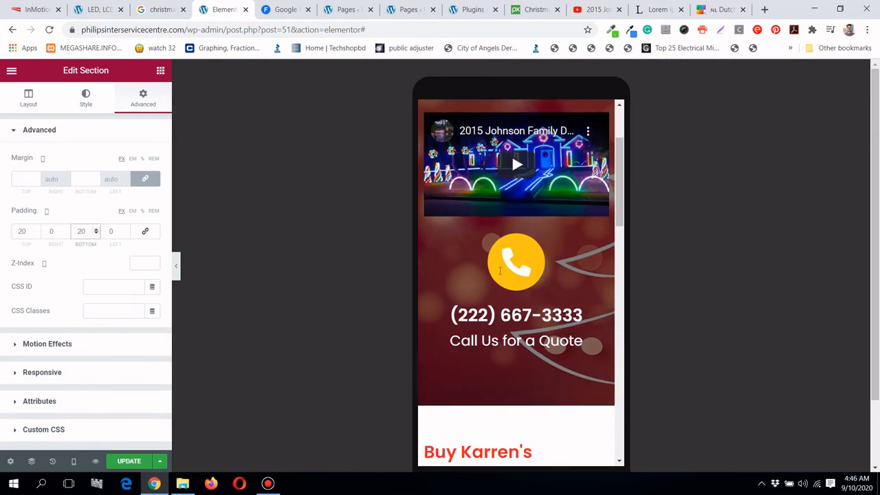
{"action": "scroll", "coordinate": [499, 270], "scroll_direction": "up", "scroll_amount": 3}
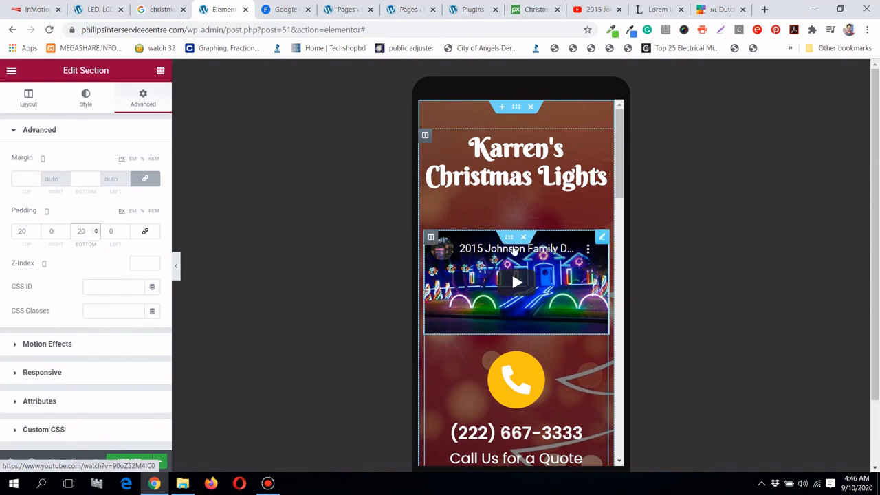
{"action": "left_click", "coordinate": [74, 461]}
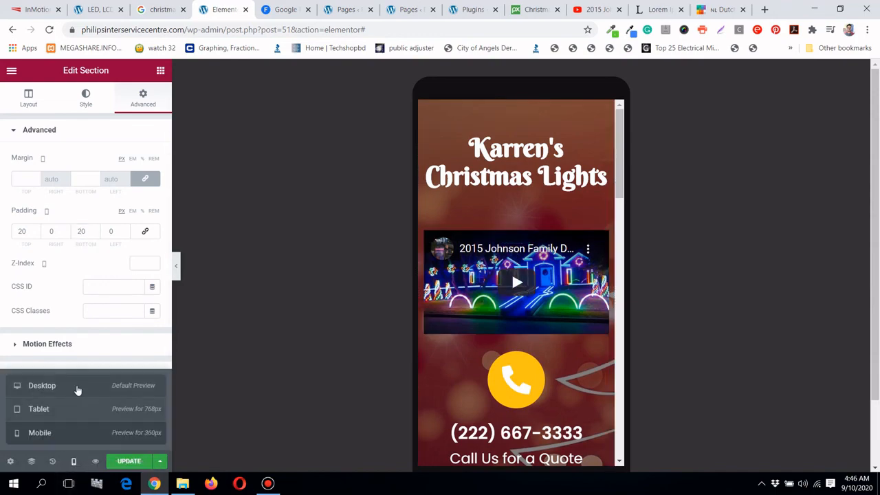
{"action": "left_click", "coordinate": [77, 389]}
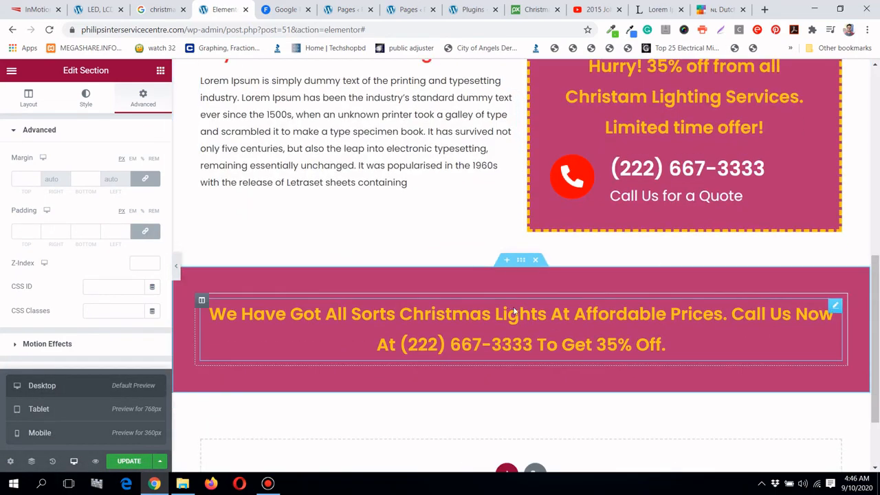
{"action": "scroll", "coordinate": [513, 307], "scroll_direction": "up", "scroll_amount": 10}
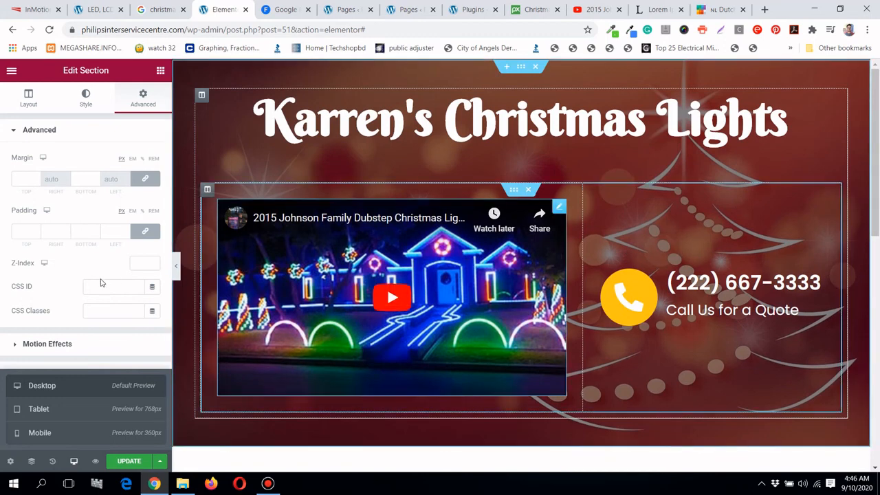
Collapse the editing sidebar to review the whole desktop page at full width, then restore it
{"action": "left_click", "coordinate": [176, 266]}
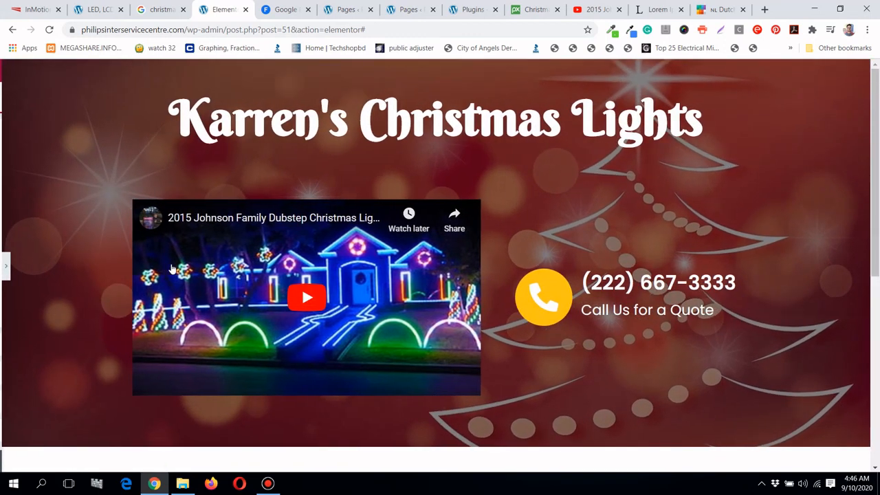
{"action": "scroll", "coordinate": [172, 268], "scroll_direction": "down", "scroll_amount": 5}
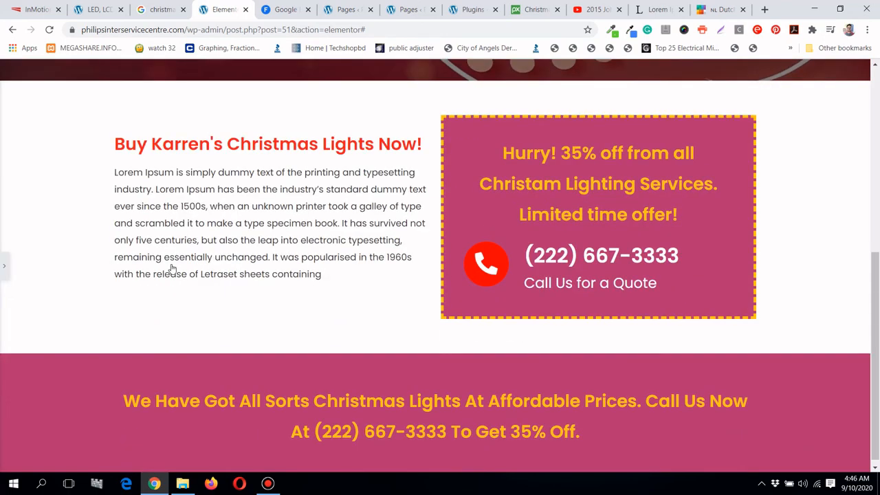
{"action": "scroll", "coordinate": [172, 268], "scroll_direction": "up", "scroll_amount": 6}
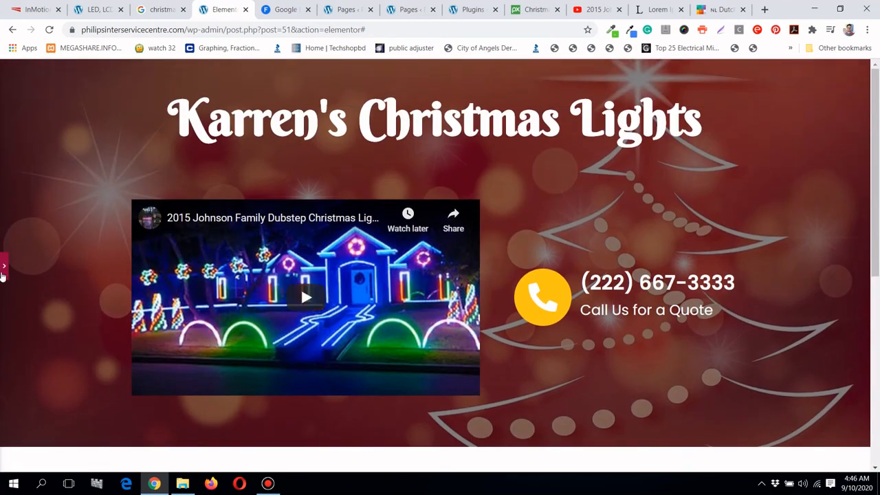
{"action": "left_click", "coordinate": [3, 267]}
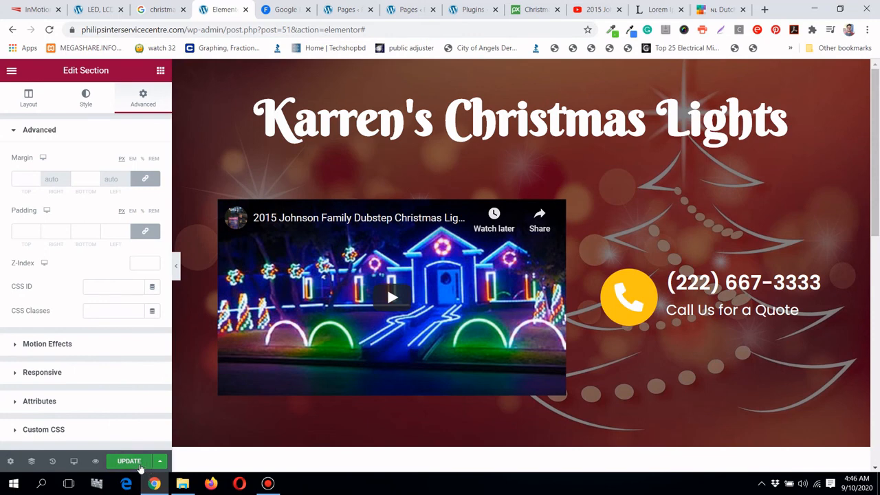
Save the page changes and exit the Elementor editor to the page's WordPress edit screen
{"action": "left_click", "coordinate": [139, 465]}
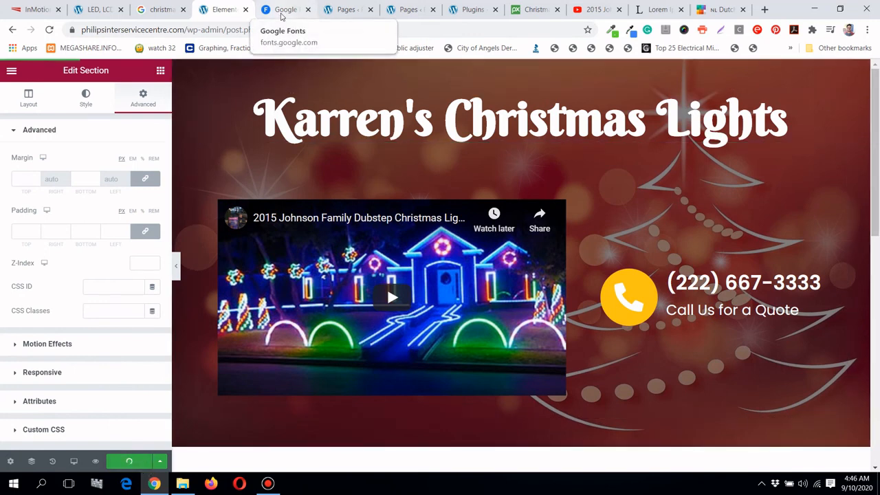
{"action": "left_click", "coordinate": [333, 10]}
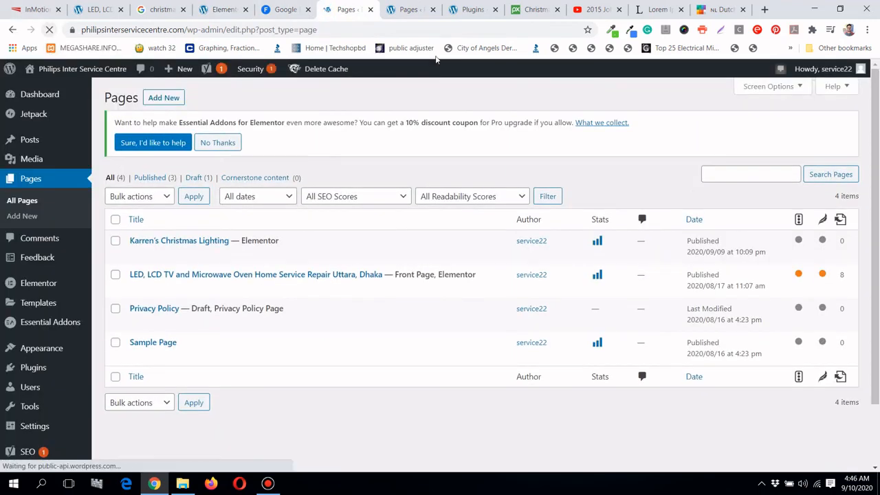
{"action": "left_click", "coordinate": [227, 10]}
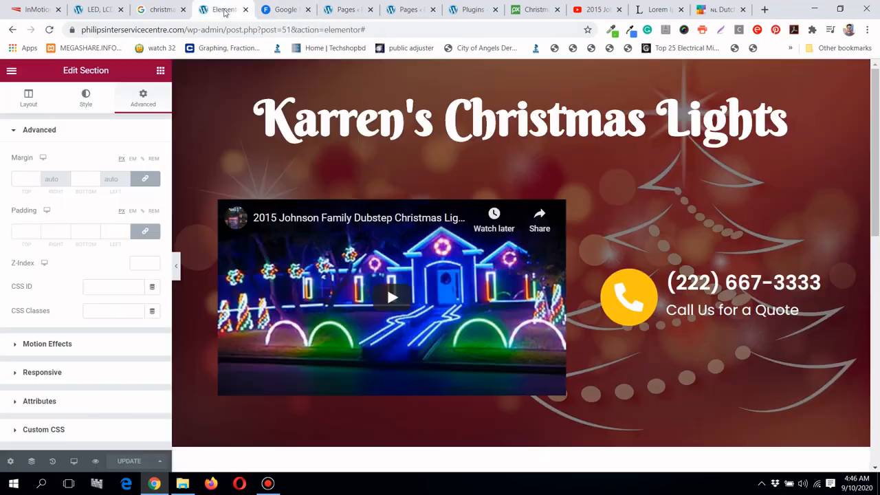
{"action": "left_click", "coordinate": [13, 72]}
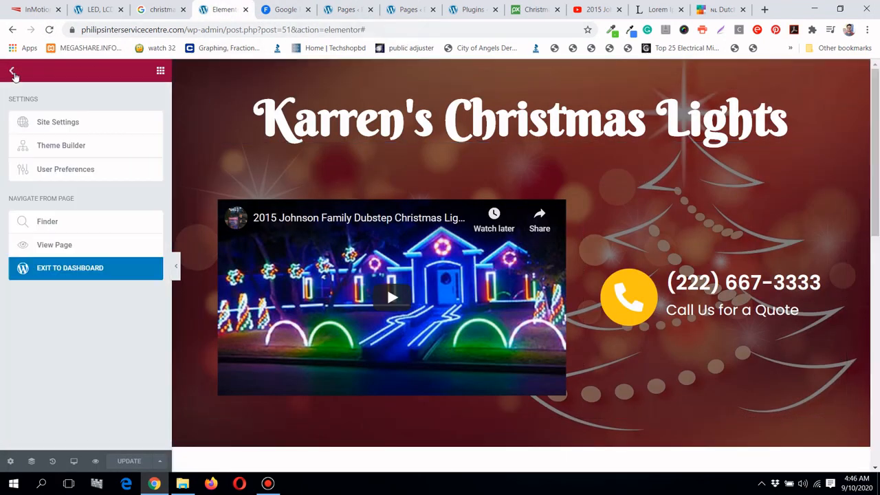
{"action": "left_click", "coordinate": [133, 271]}
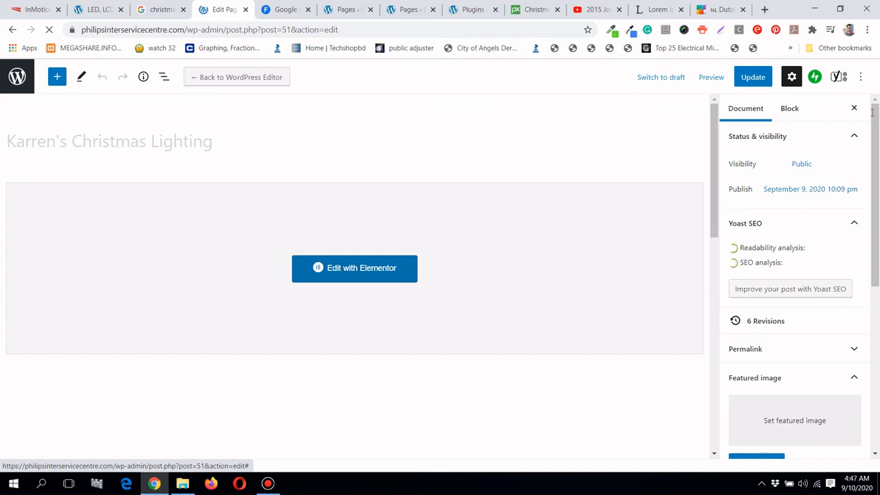
{"action": "scroll", "coordinate": [785, 240], "scroll_direction": "down", "scroll_amount": 2}
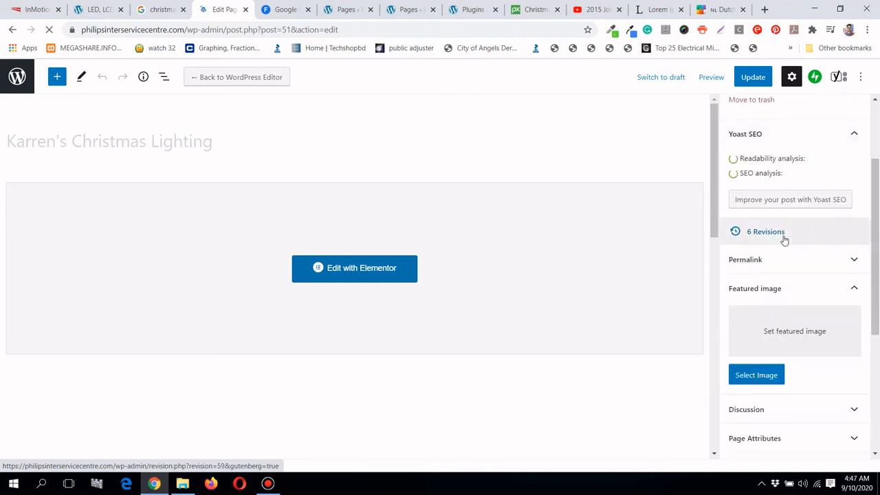
{"action": "scroll", "coordinate": [784, 238], "scroll_direction": "up", "scroll_amount": 3}
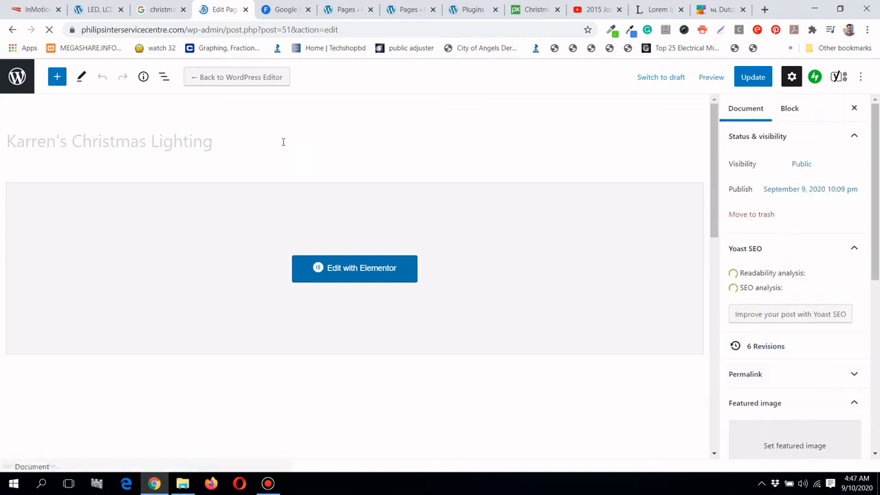
{"action": "right_click", "coordinate": [190, 147]}
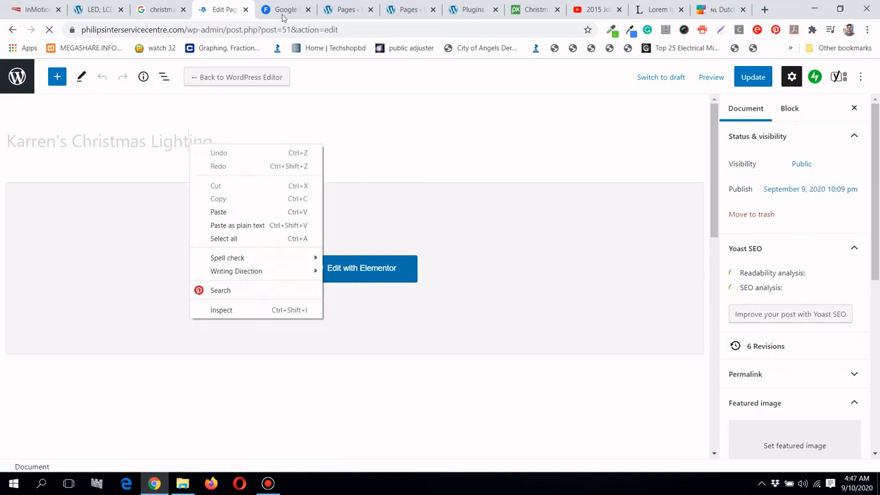
{"action": "left_click", "coordinate": [558, 184]}
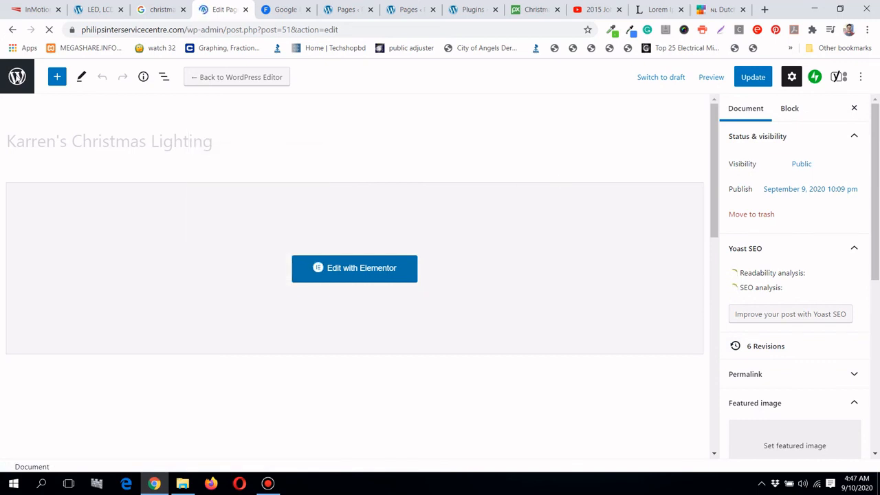
Return to the WordPress Pages list and view the published "Karren's Christmas Lighting" page in a new browser tab
{"action": "left_click", "coordinate": [11, 77]}
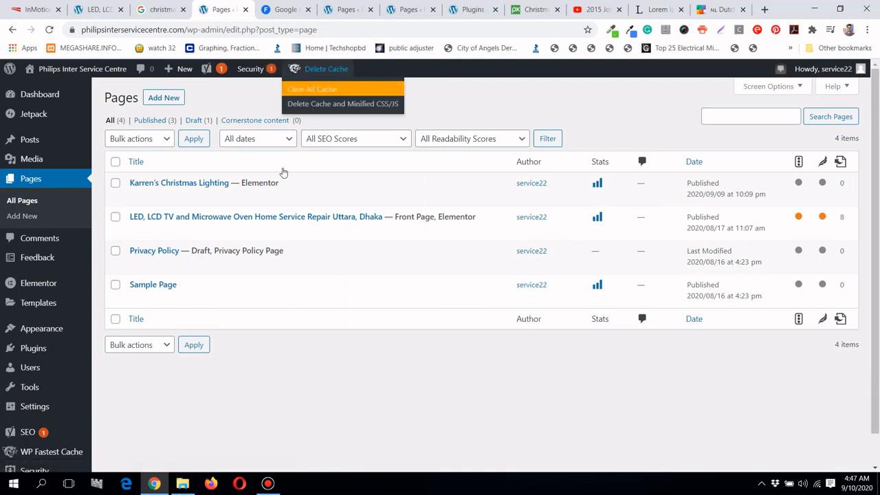
{"action": "right_click", "coordinate": [220, 198]}
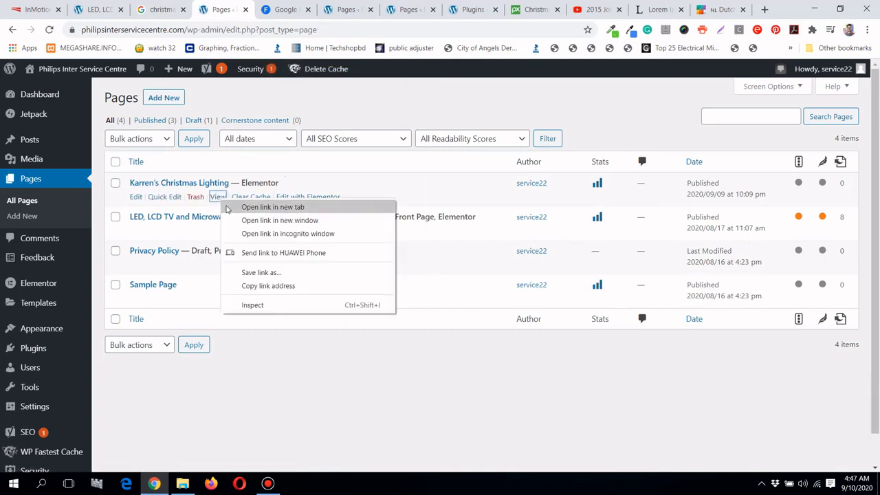
{"action": "left_click", "coordinate": [255, 205]}
{"action": "left_click", "coordinate": [268, 6]}
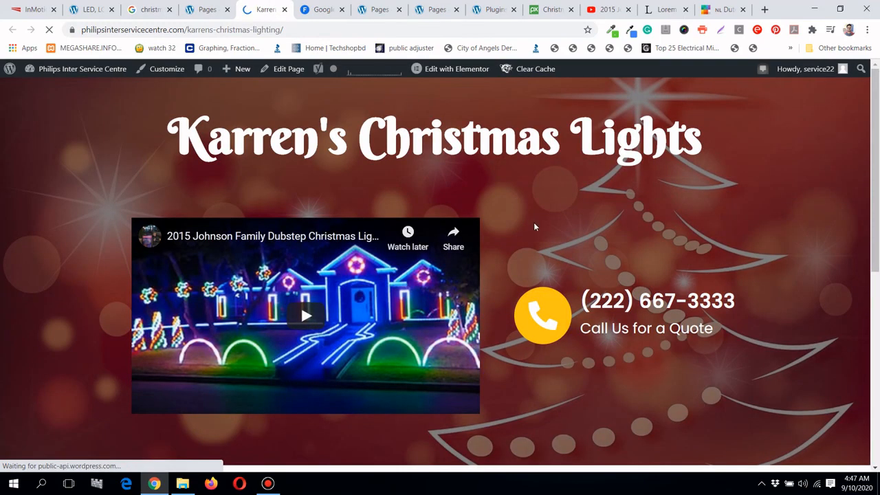
Look over the published Christmas lights page from the hero section to the closing call-to-action section
{"action": "scroll", "coordinate": [545, 234], "scroll_direction": "down", "scroll_amount": 5}
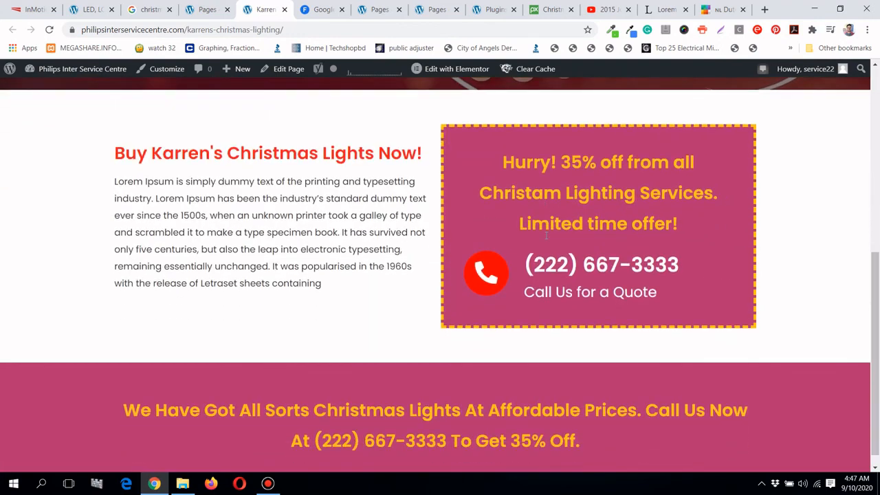
{"action": "scroll", "coordinate": [545, 235], "scroll_direction": "up", "scroll_amount": 5}
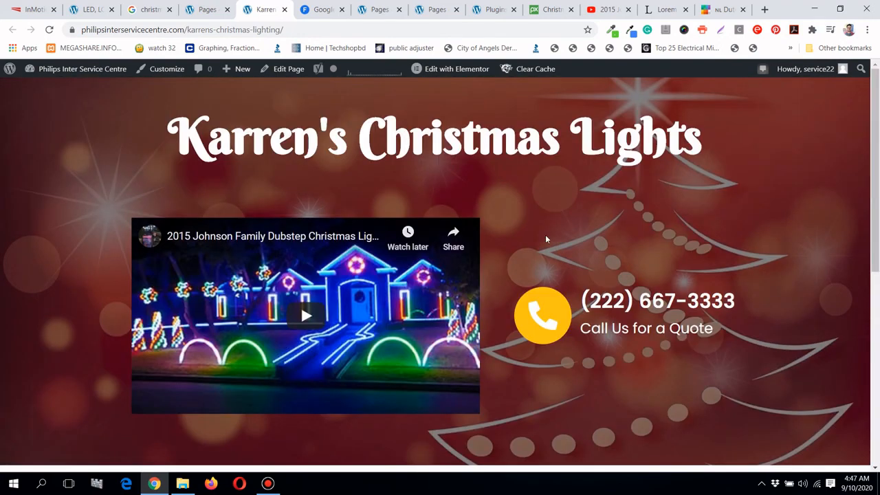
{"action": "left_click", "coordinate": [204, 6]}
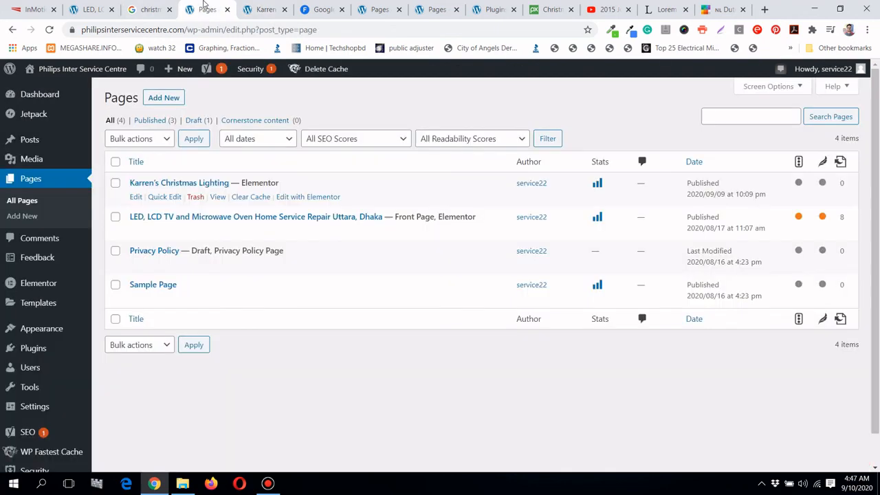
{"action": "left_click", "coordinate": [263, 7]}
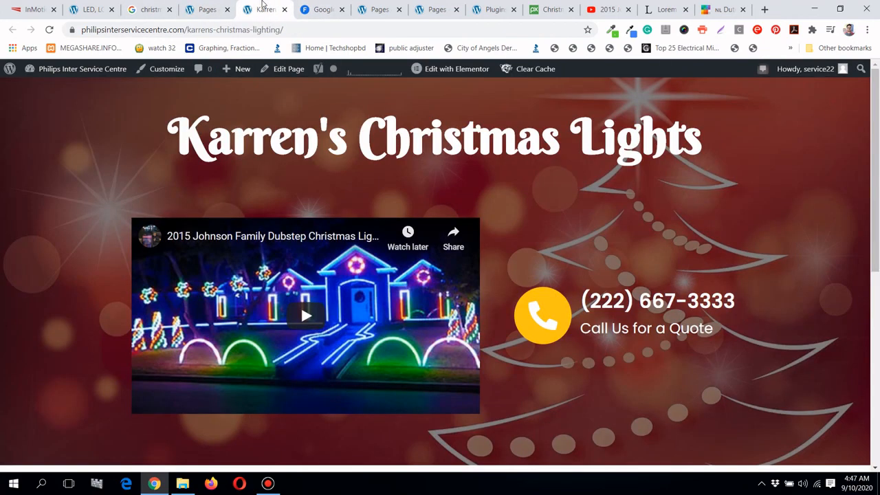
{"action": "scroll", "coordinate": [423, 306], "scroll_direction": "down", "scroll_amount": 5}
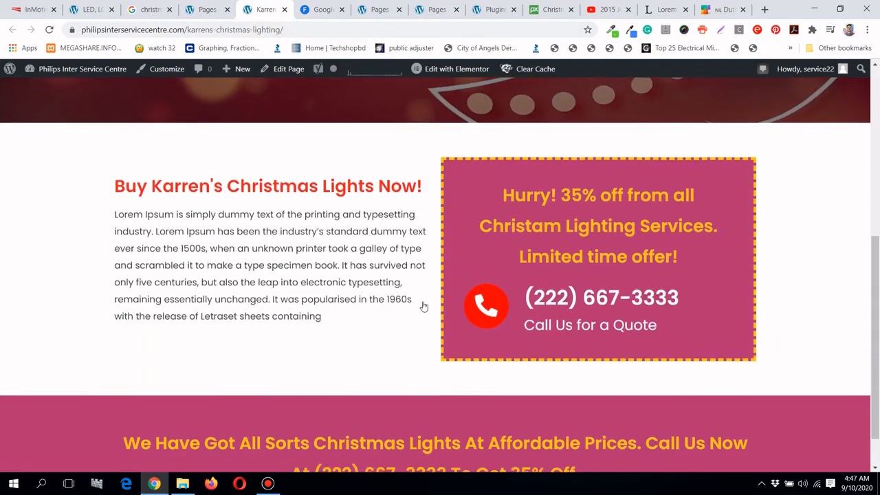
{"action": "scroll", "coordinate": [423, 306], "scroll_direction": "up", "scroll_amount": 4}
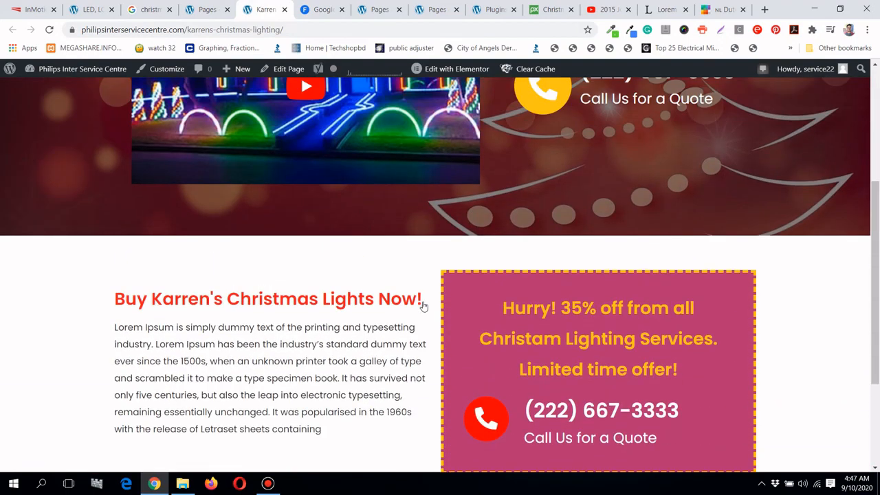
{"action": "scroll", "coordinate": [424, 306], "scroll_direction": "up", "scroll_amount": 2}
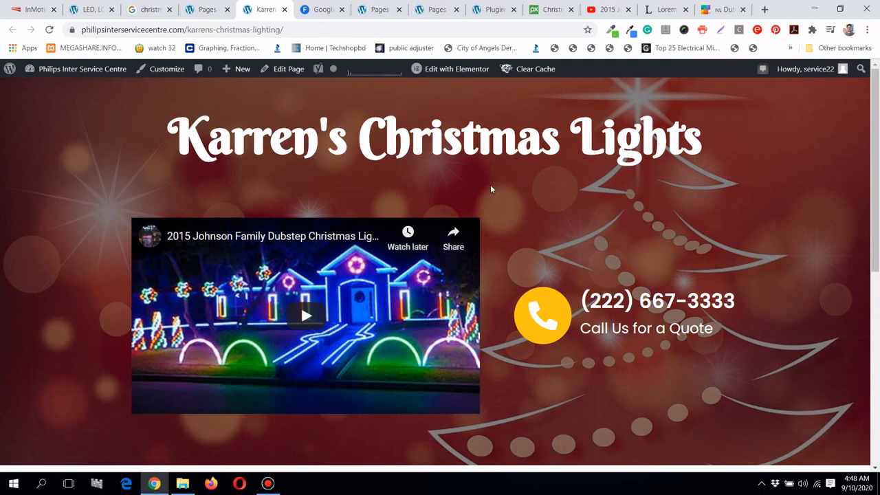
{"action": "left_click", "coordinate": [276, 484]}
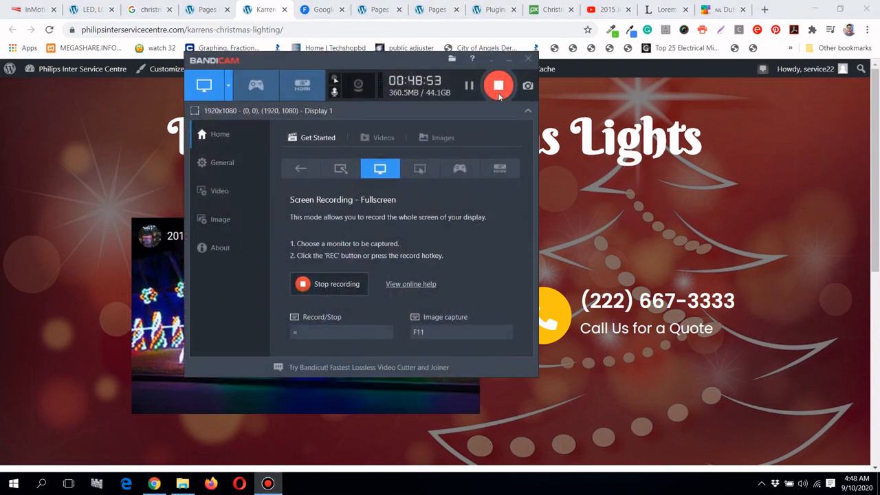